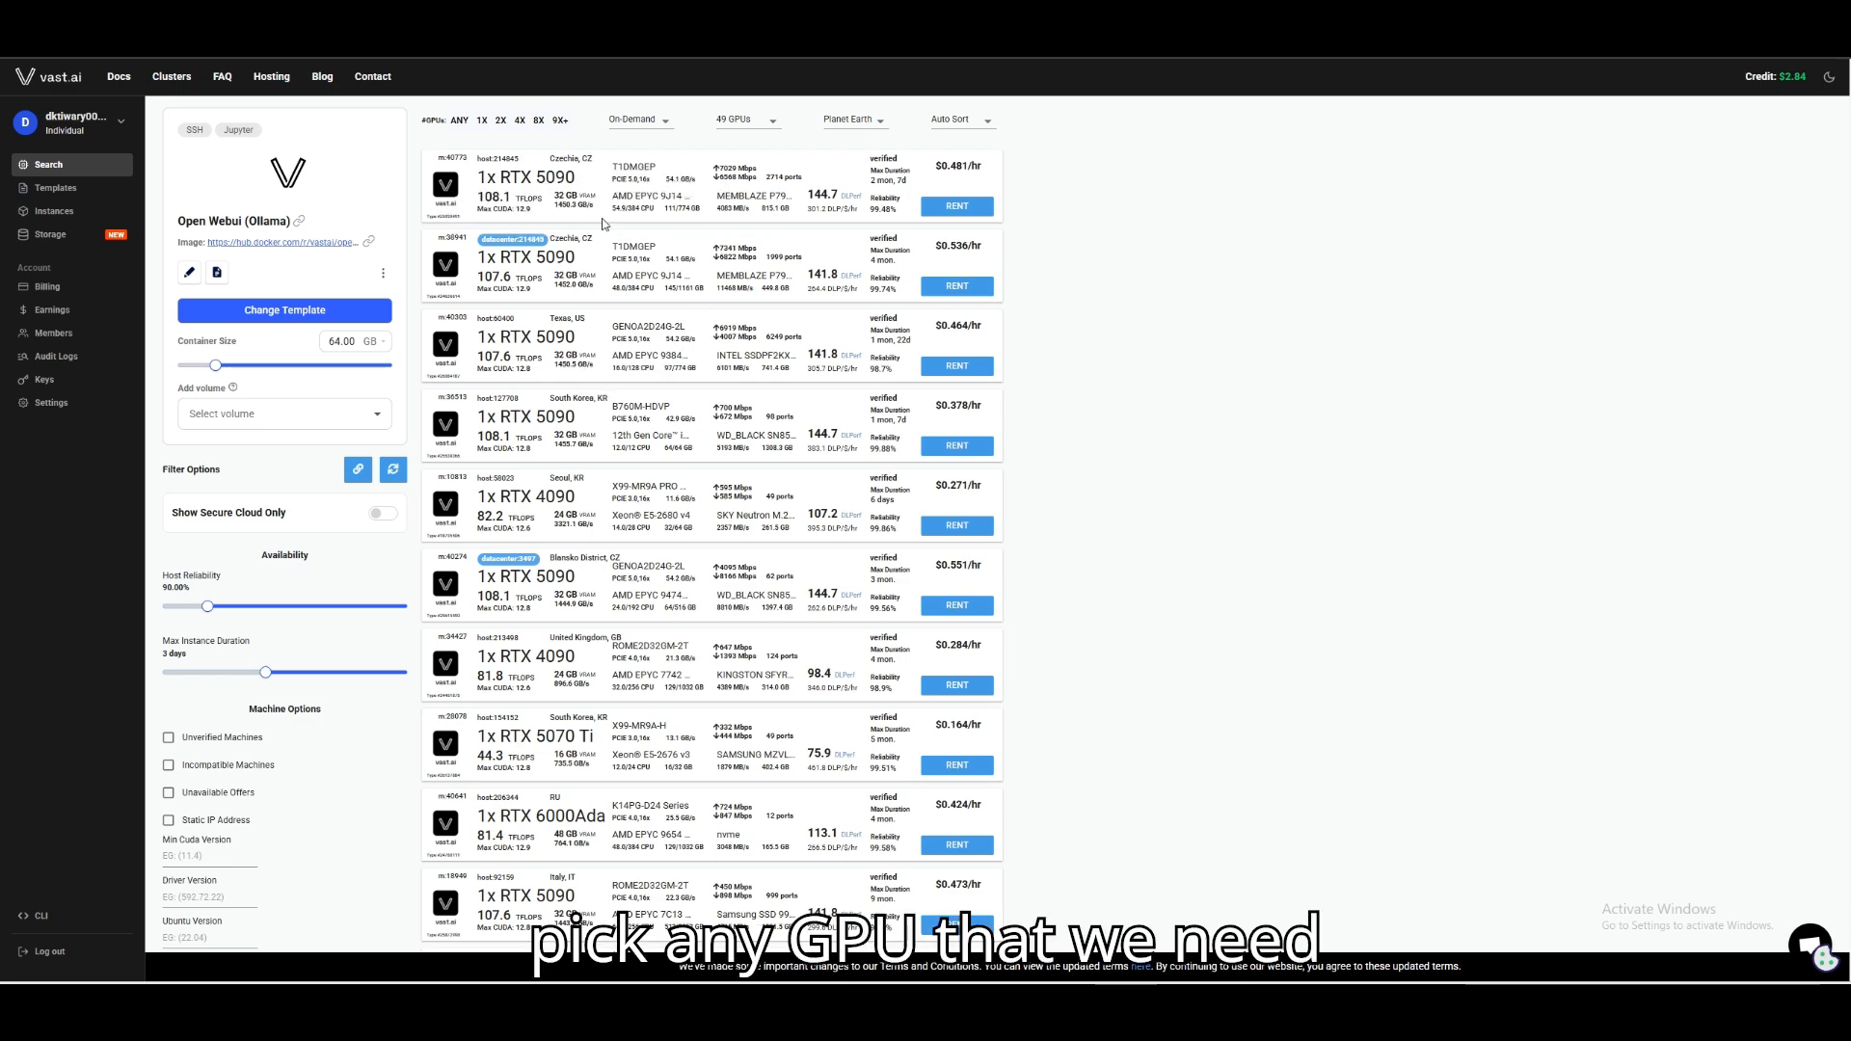
pyautogui.scroll(-2, 636, 360)
pyautogui.scroll(2, 635, 359)
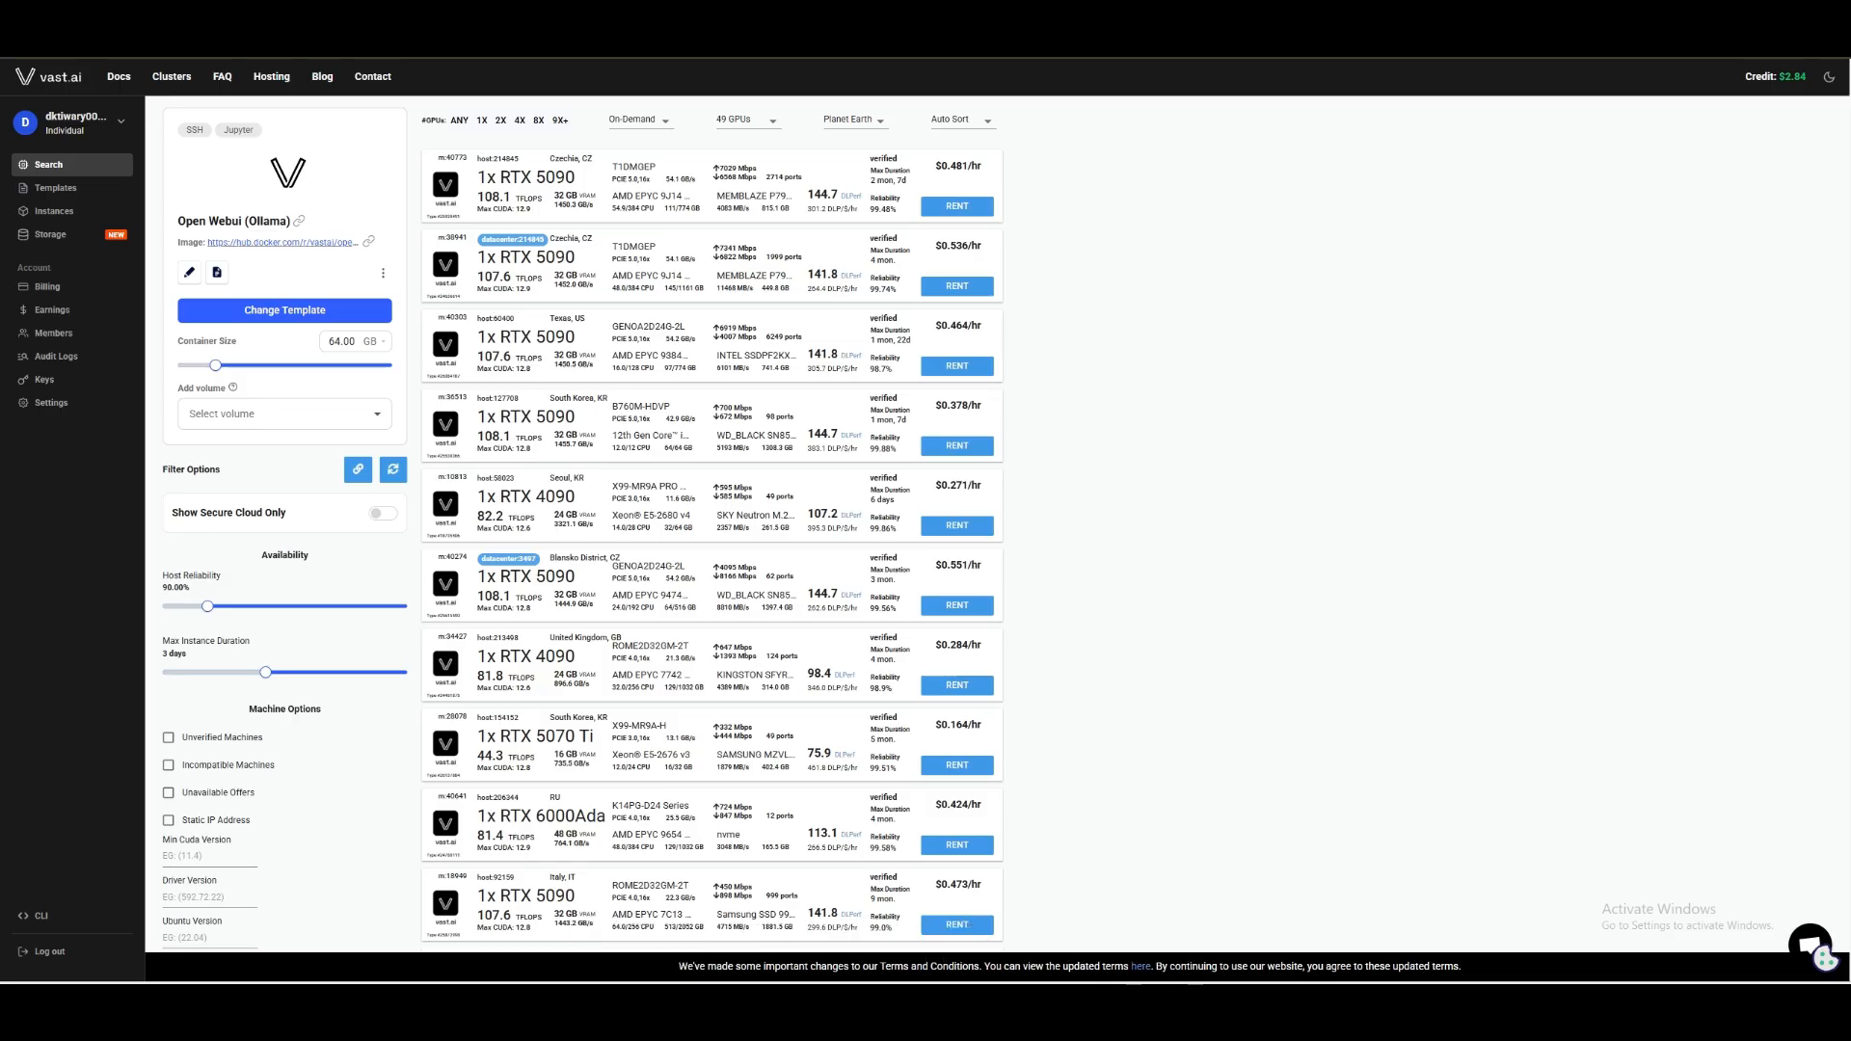
# Search the web for WAN 2.2 in a new browser tab and open the Wan-Video/Wan2.2 GitHub repository.
pyautogui.hotkey('ctrl', 't')
pyautogui.write('WAN 2.')
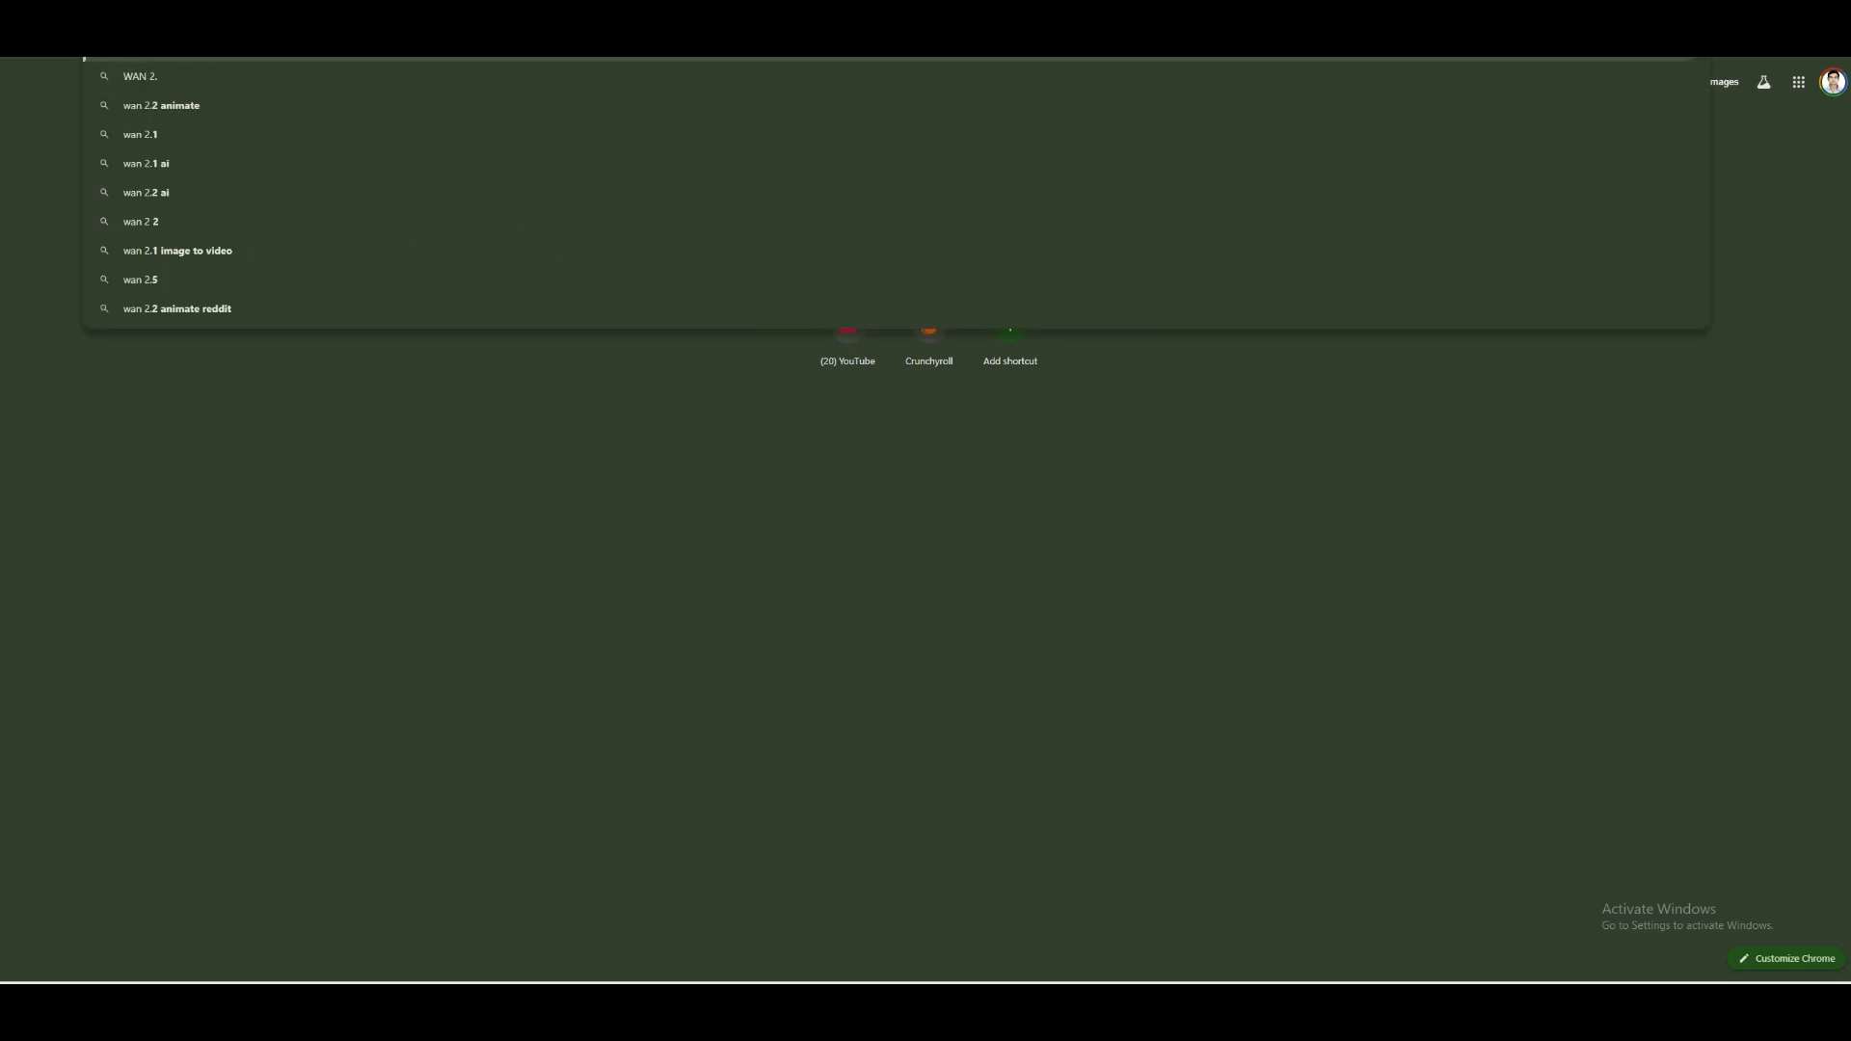
pyautogui.write('2')
pyautogui.press('Return')
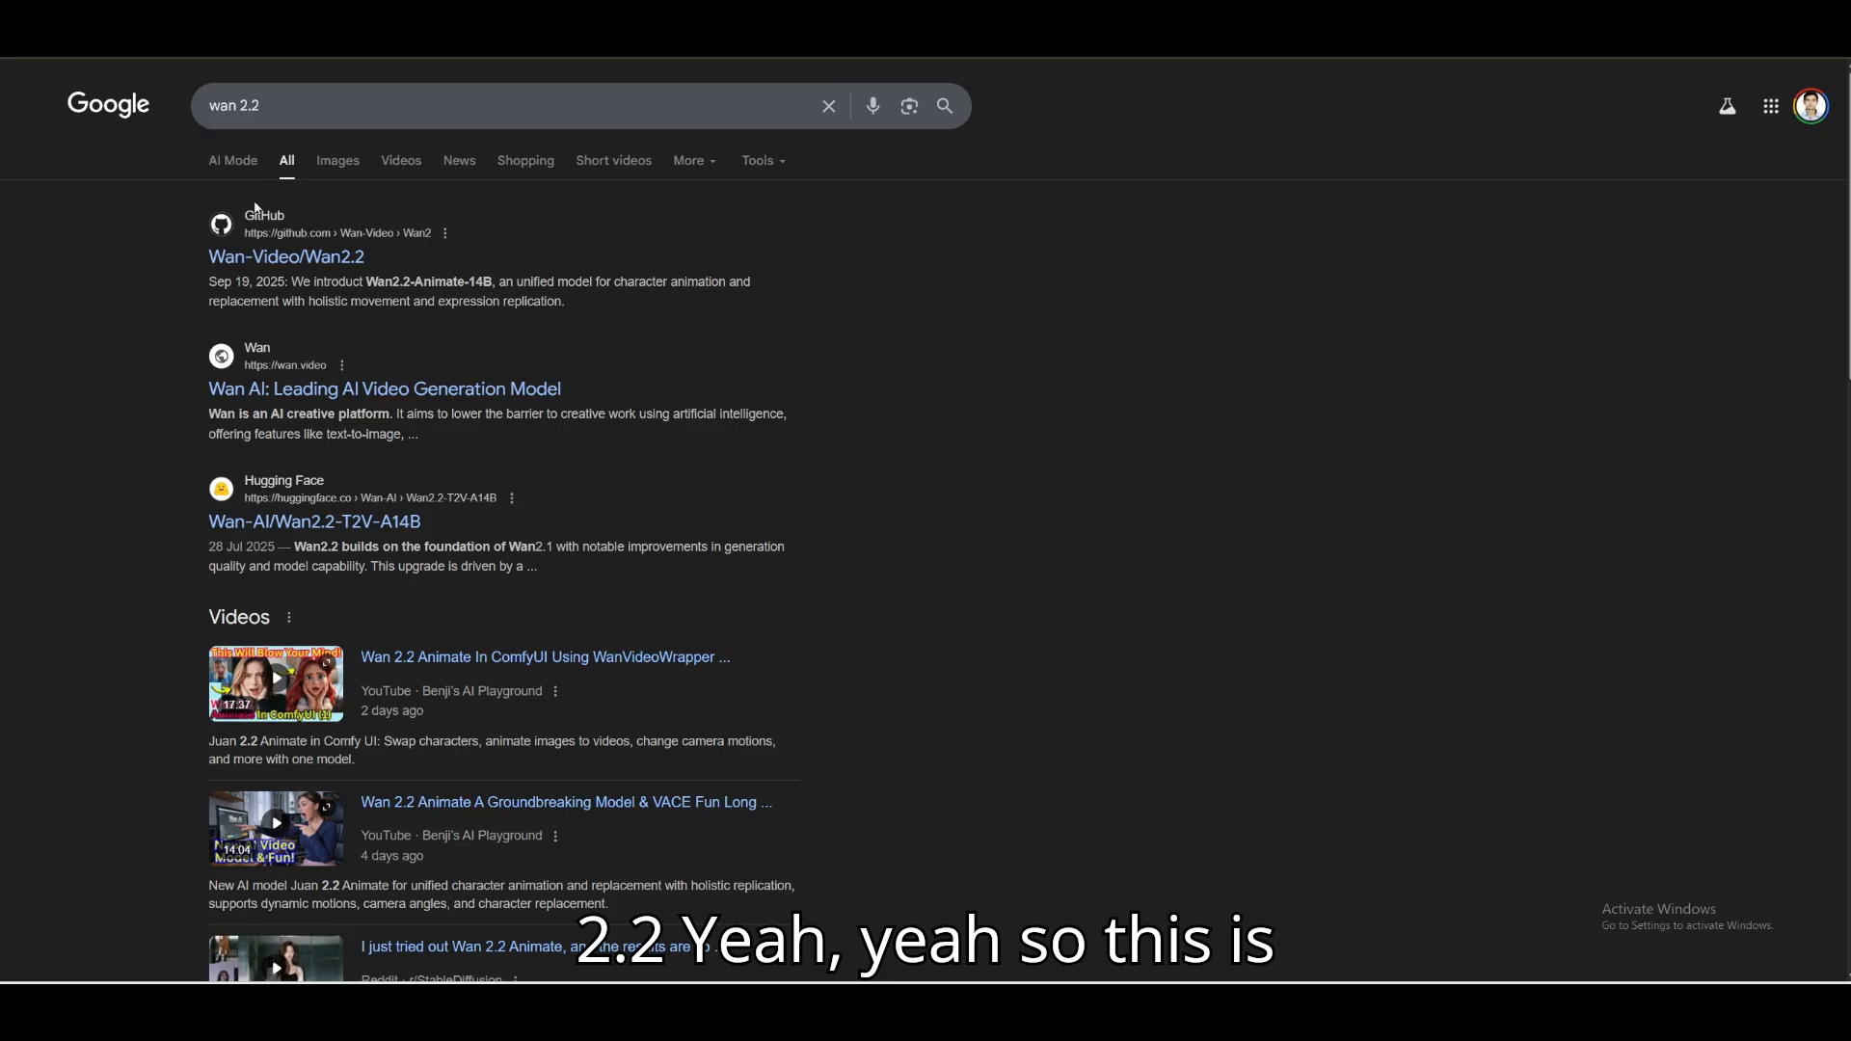
pyautogui.click(292, 255)
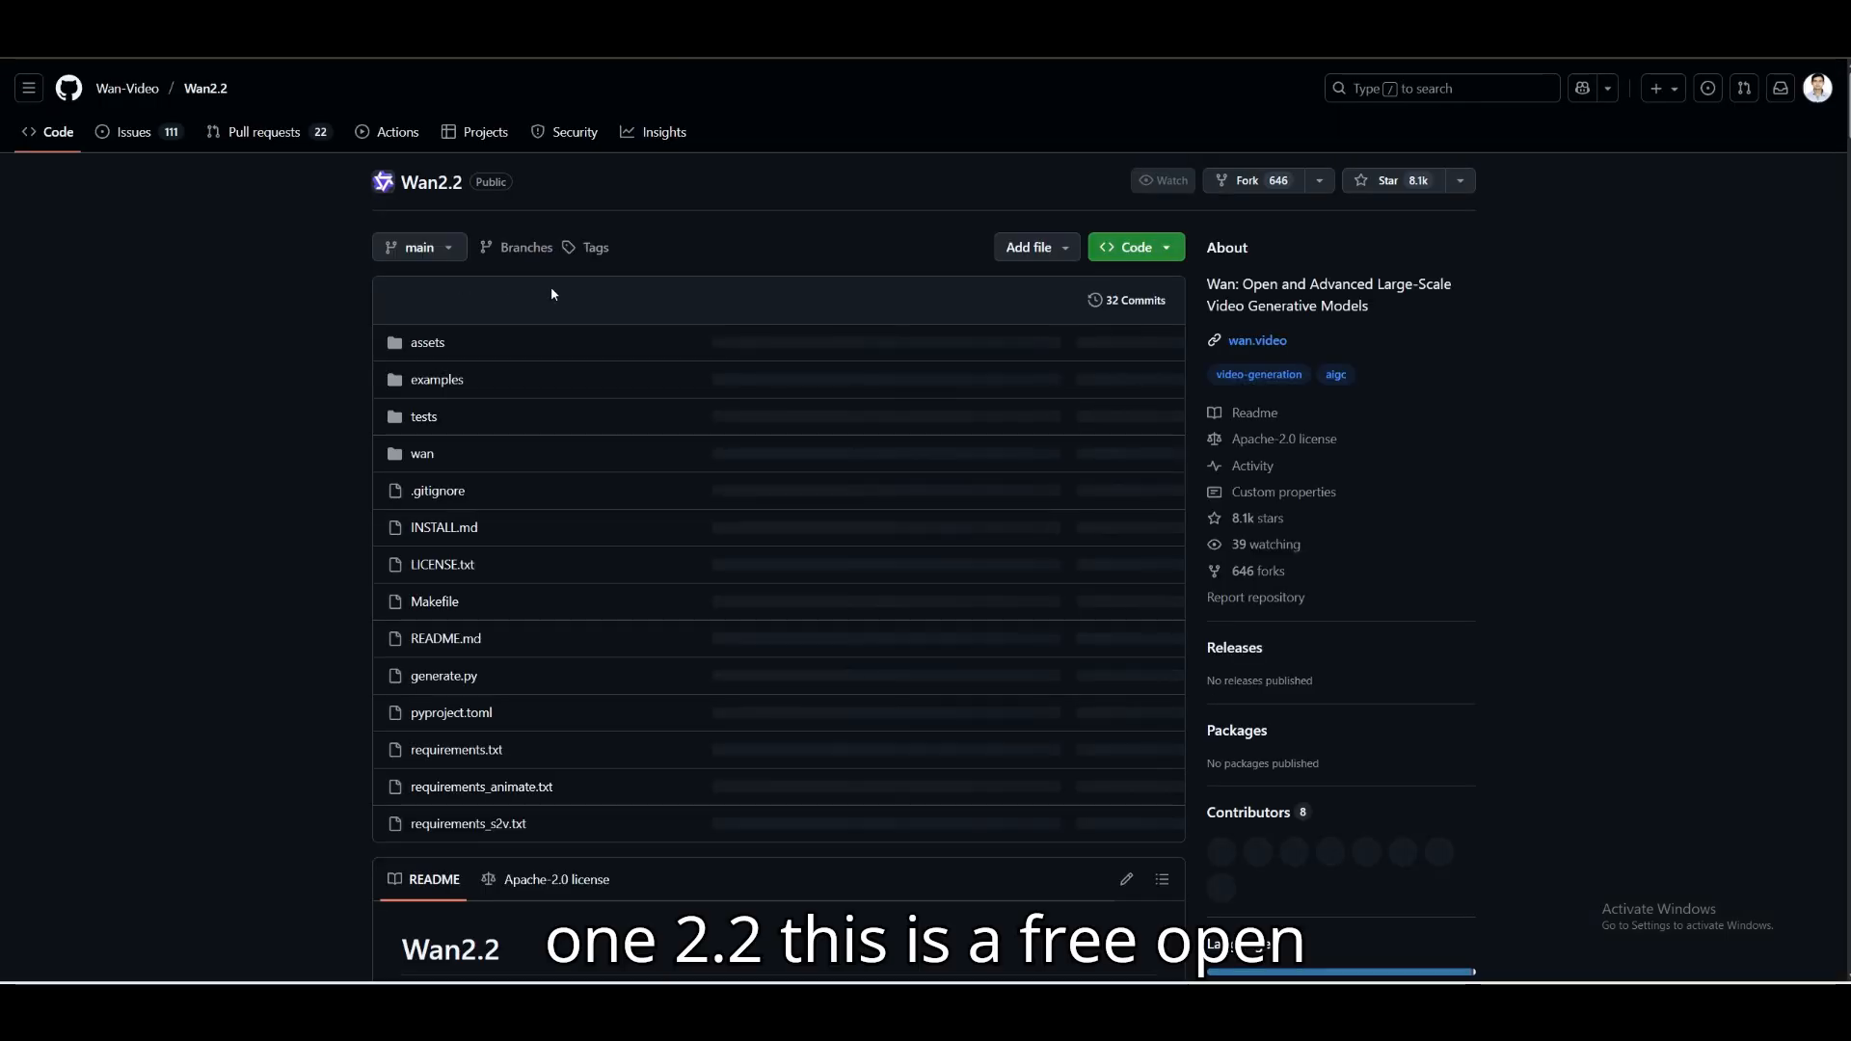
# Read the Wan2.2 README's introduction and play the videos_v3.mp4 demo under Video Demos.
pyautogui.scroll(-10, 553, 289)
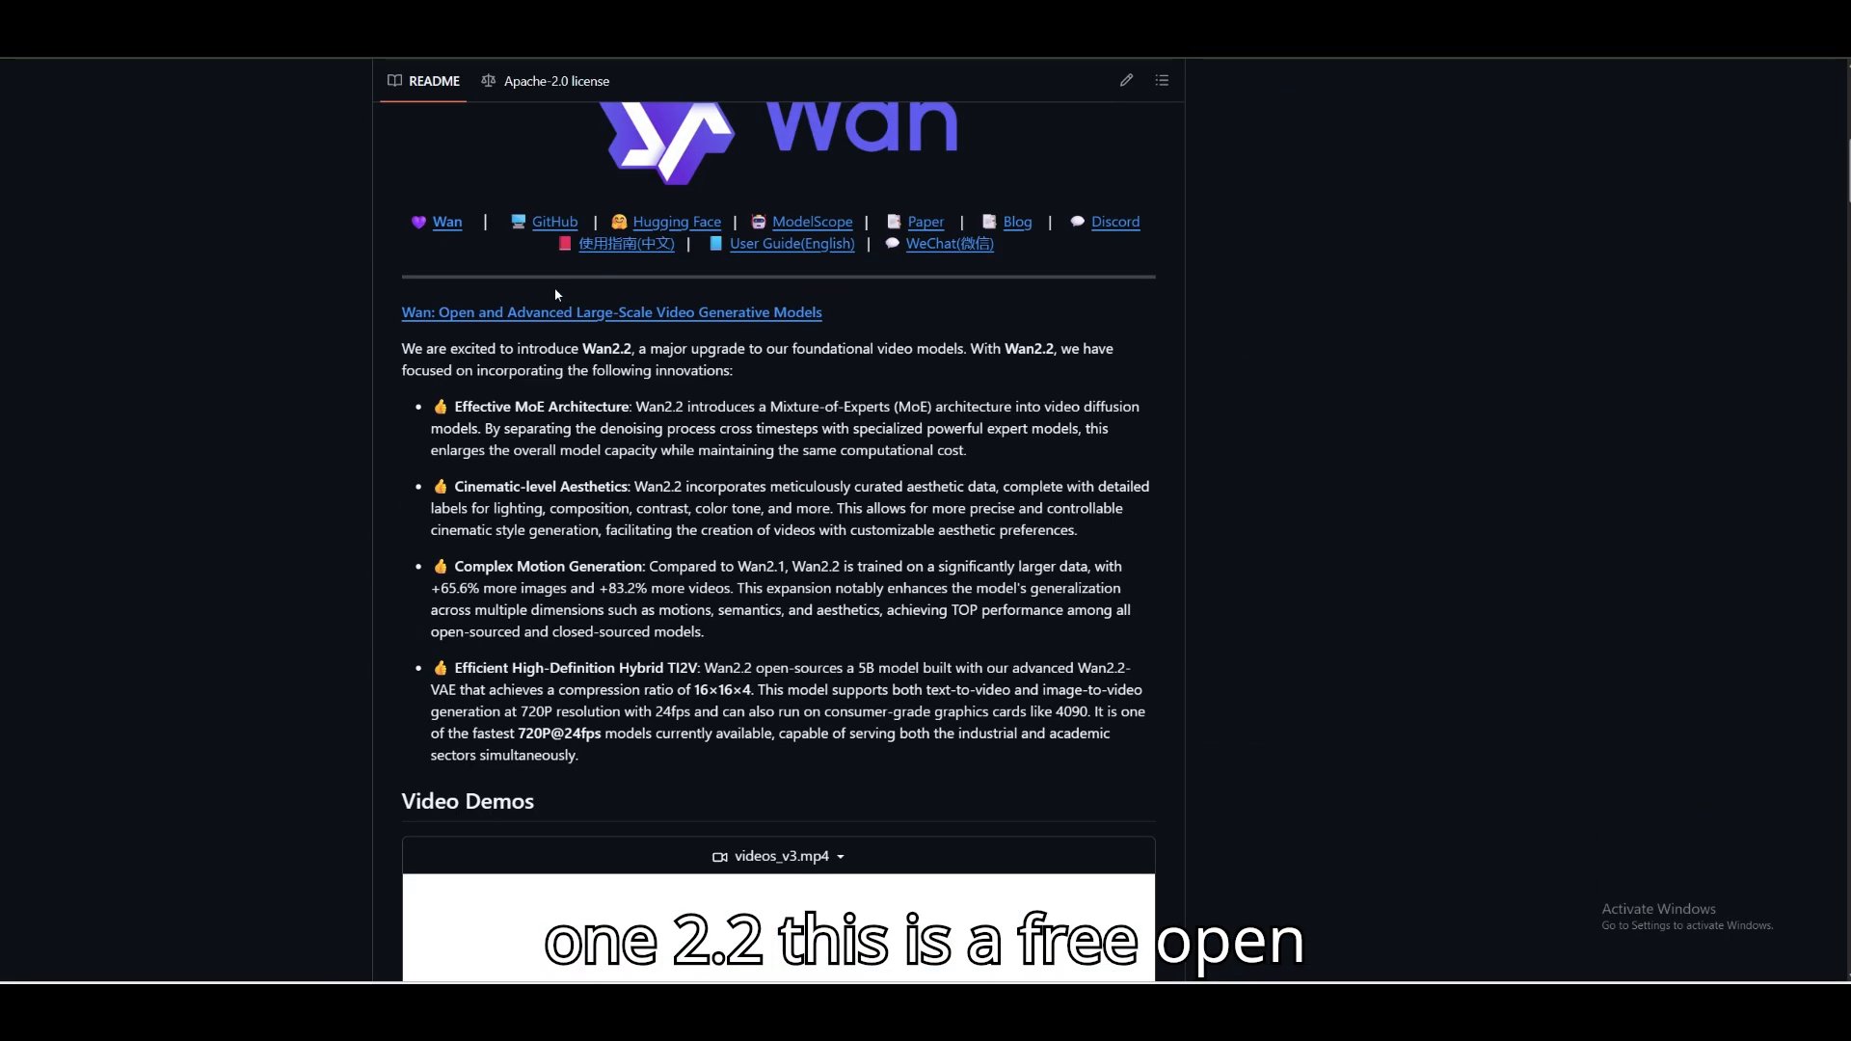
pyautogui.scroll(-1, 555, 291)
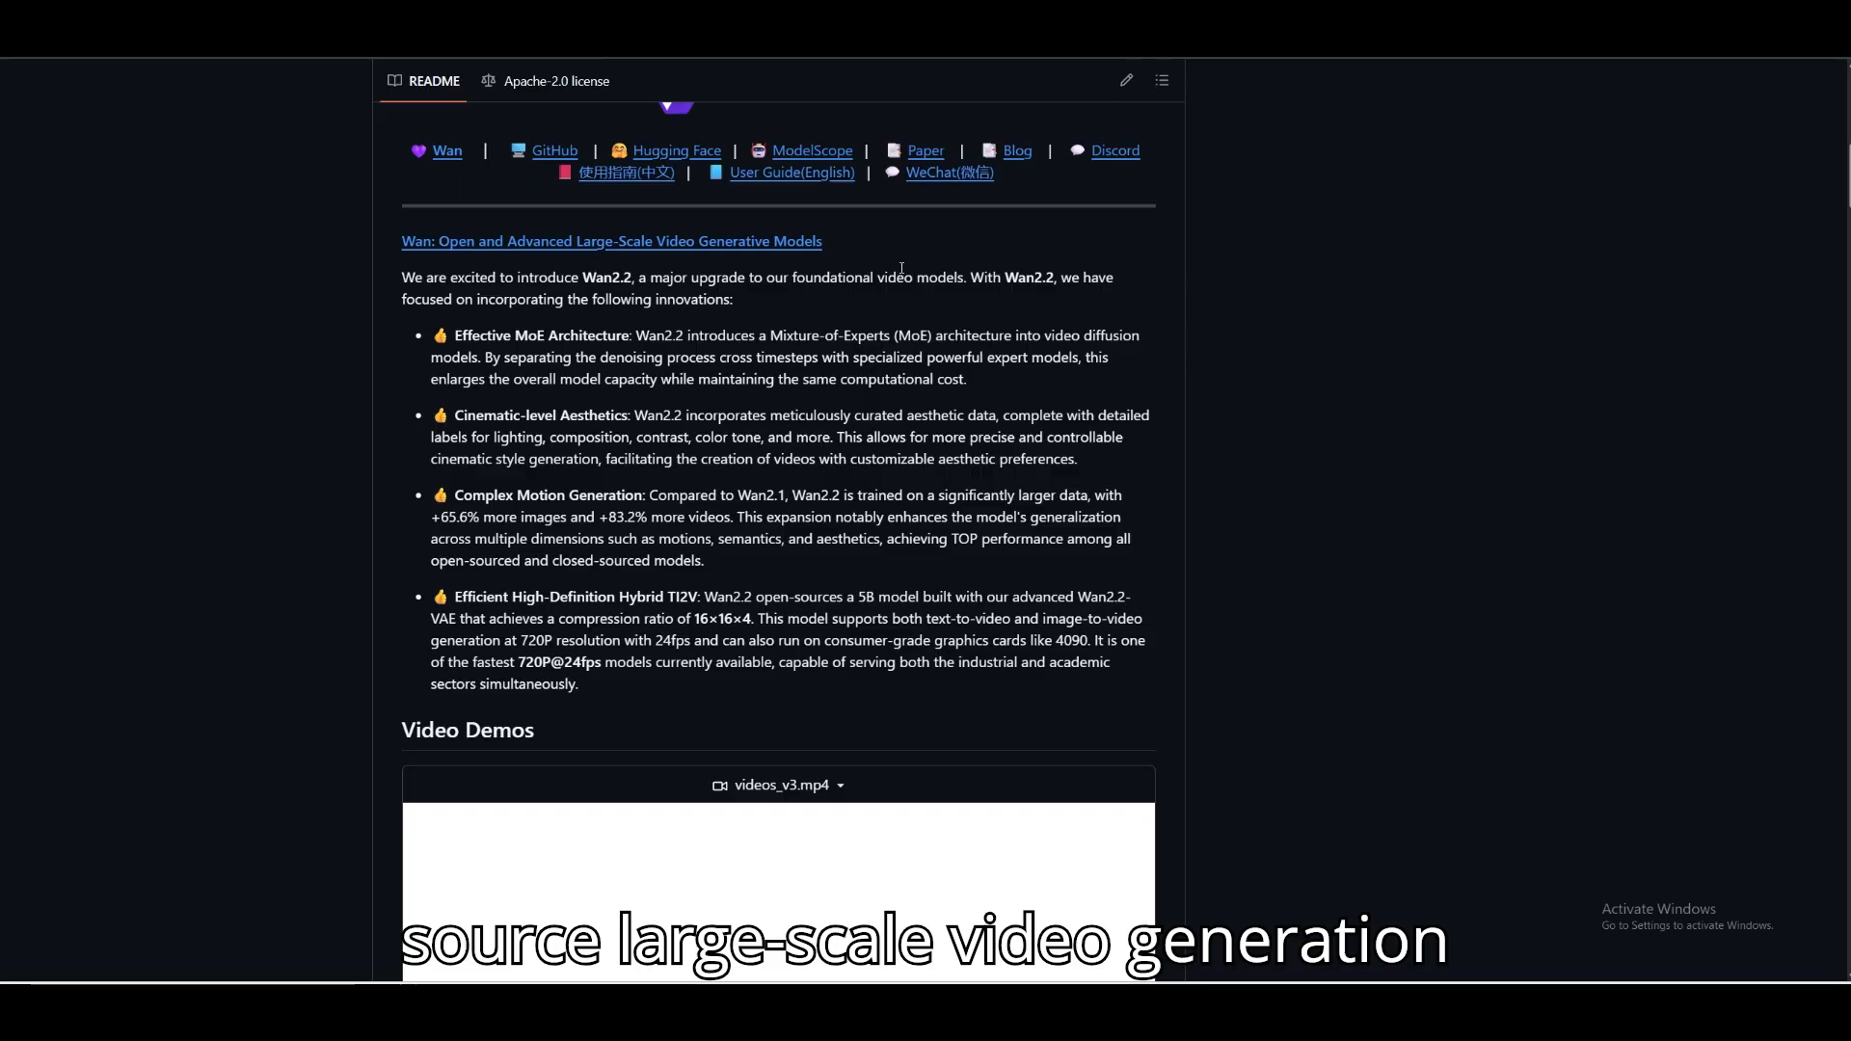
pyautogui.scroll(-4, 891, 270)
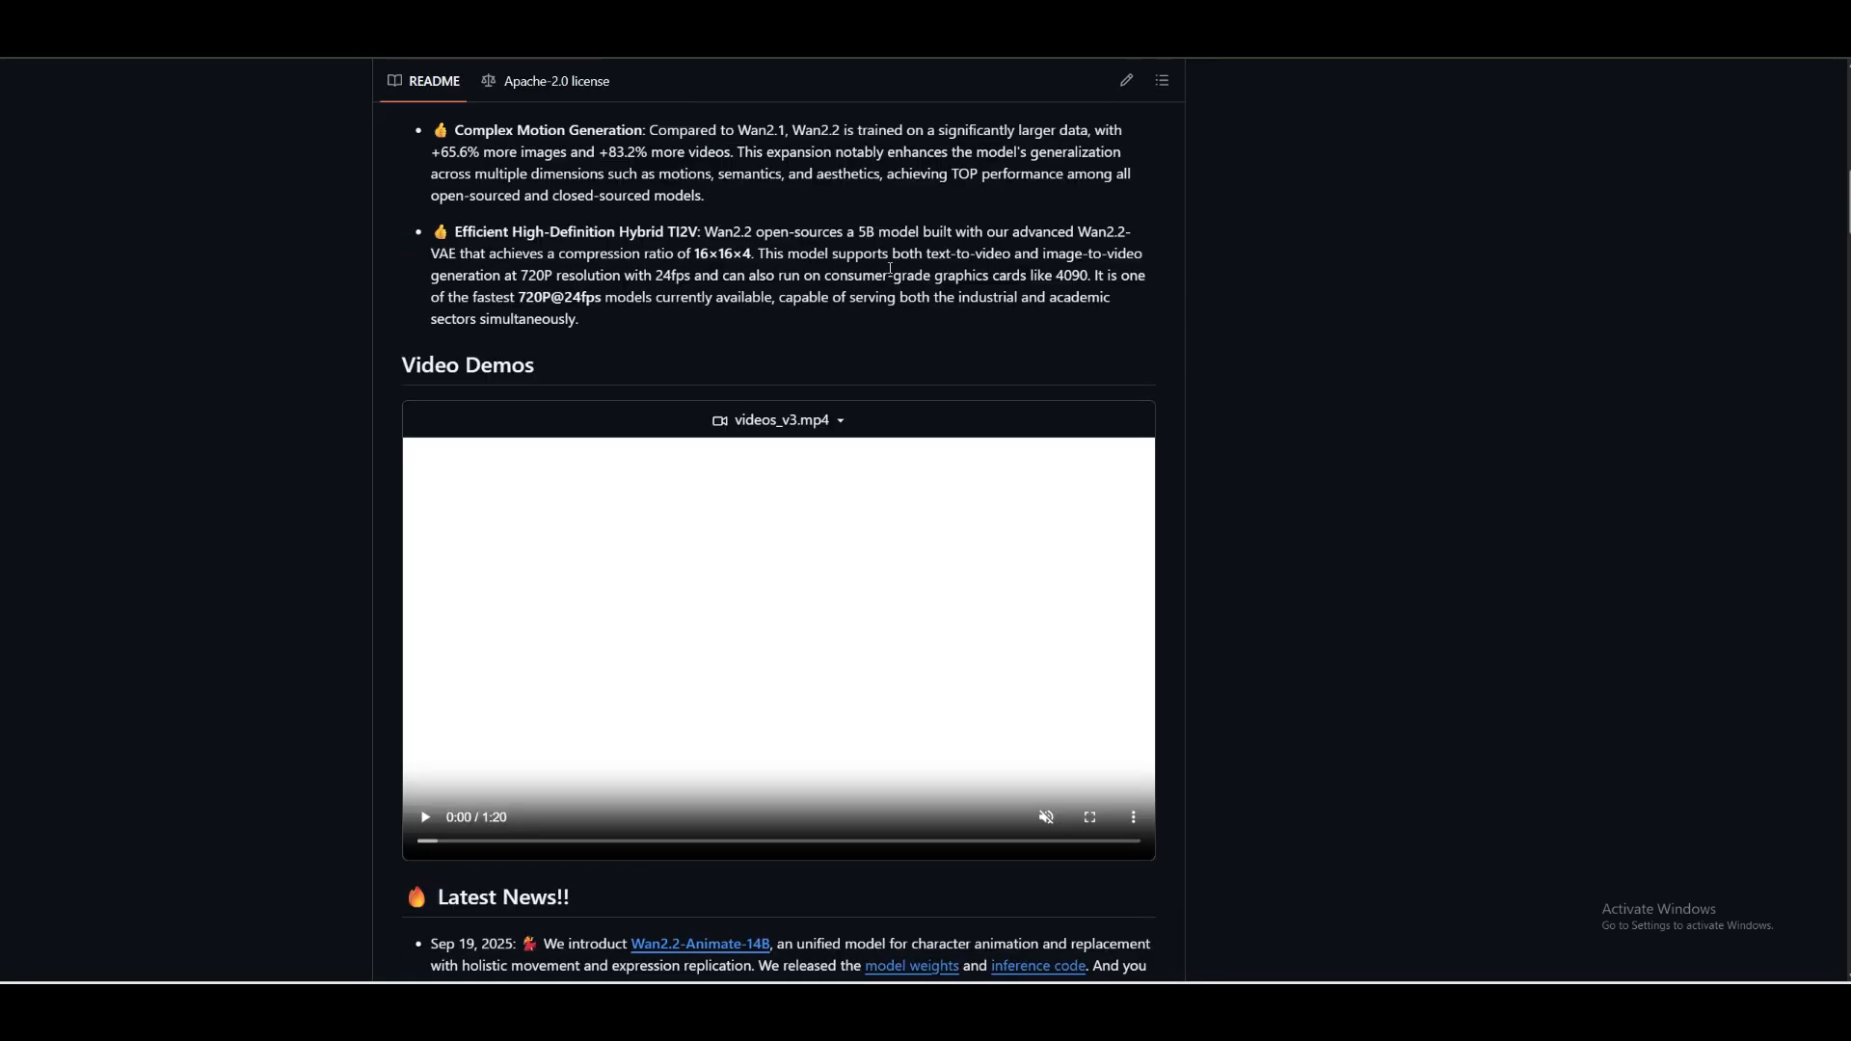
pyautogui.scroll(-2, 891, 270)
pyautogui.click(424, 602)
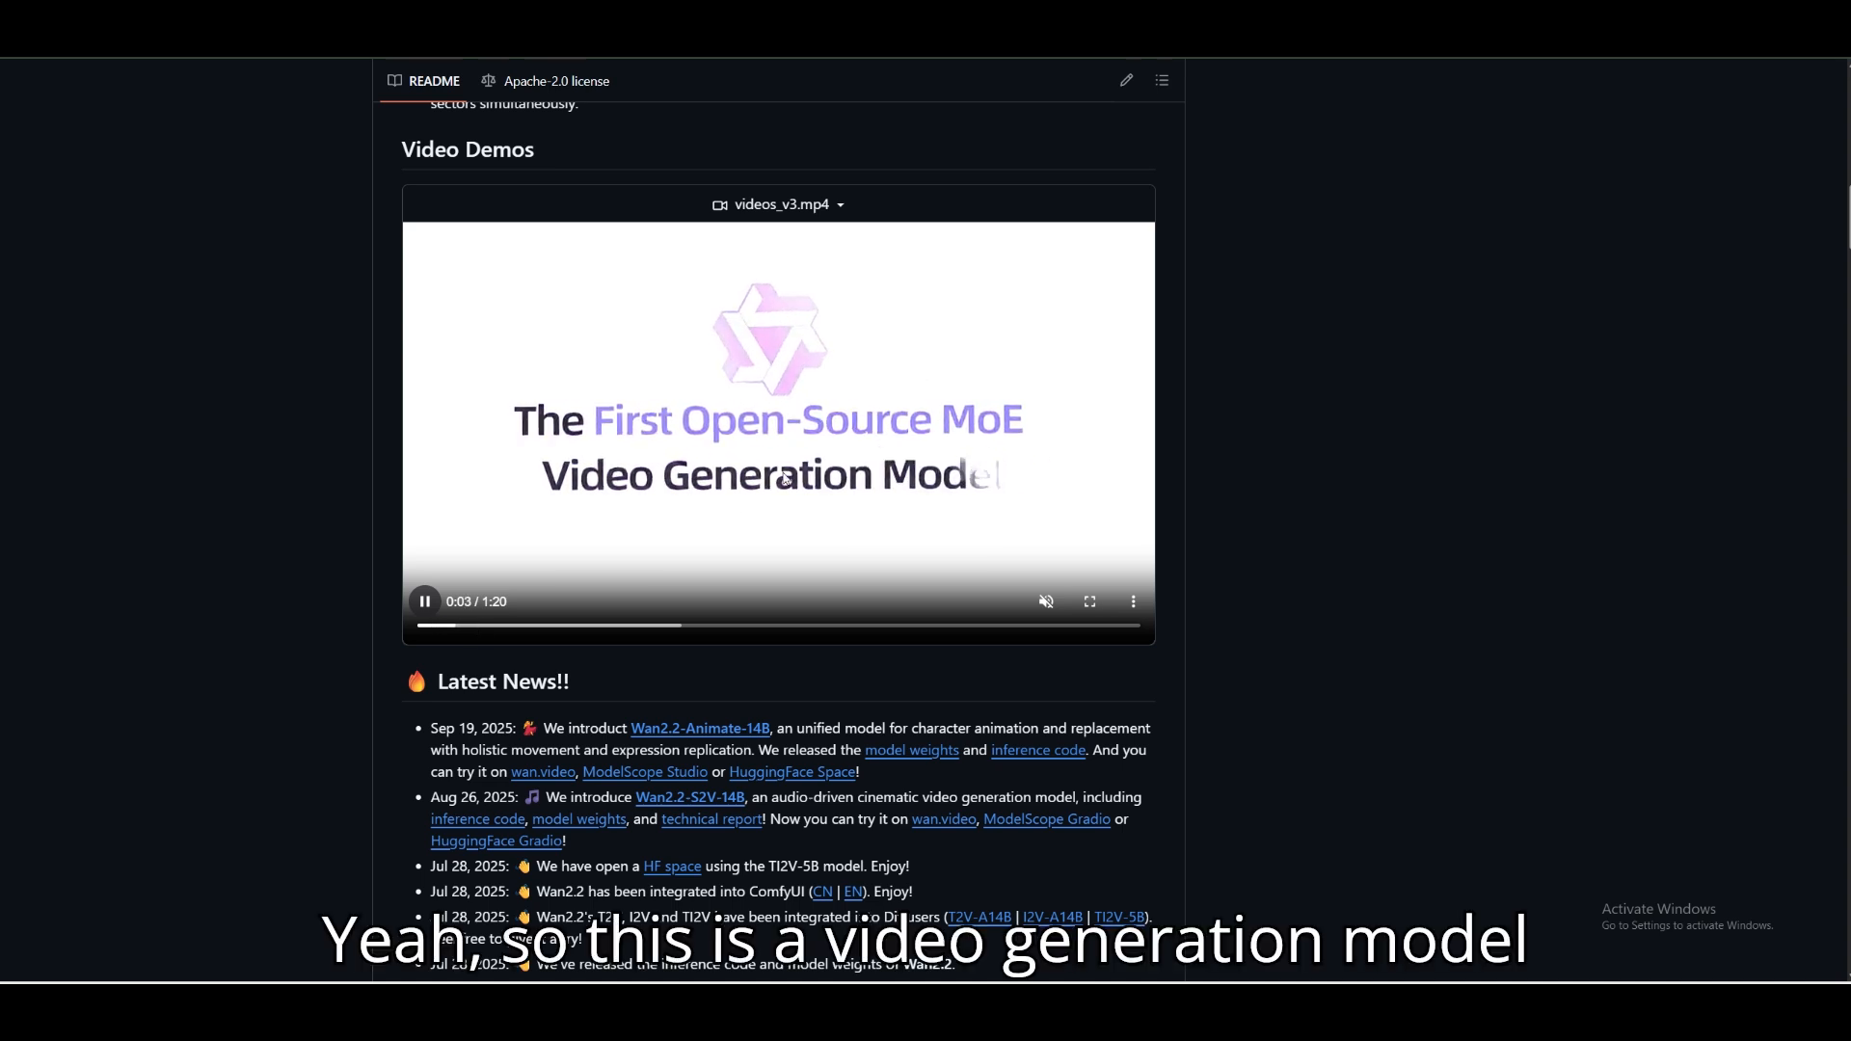
pyautogui.click(639, 475)
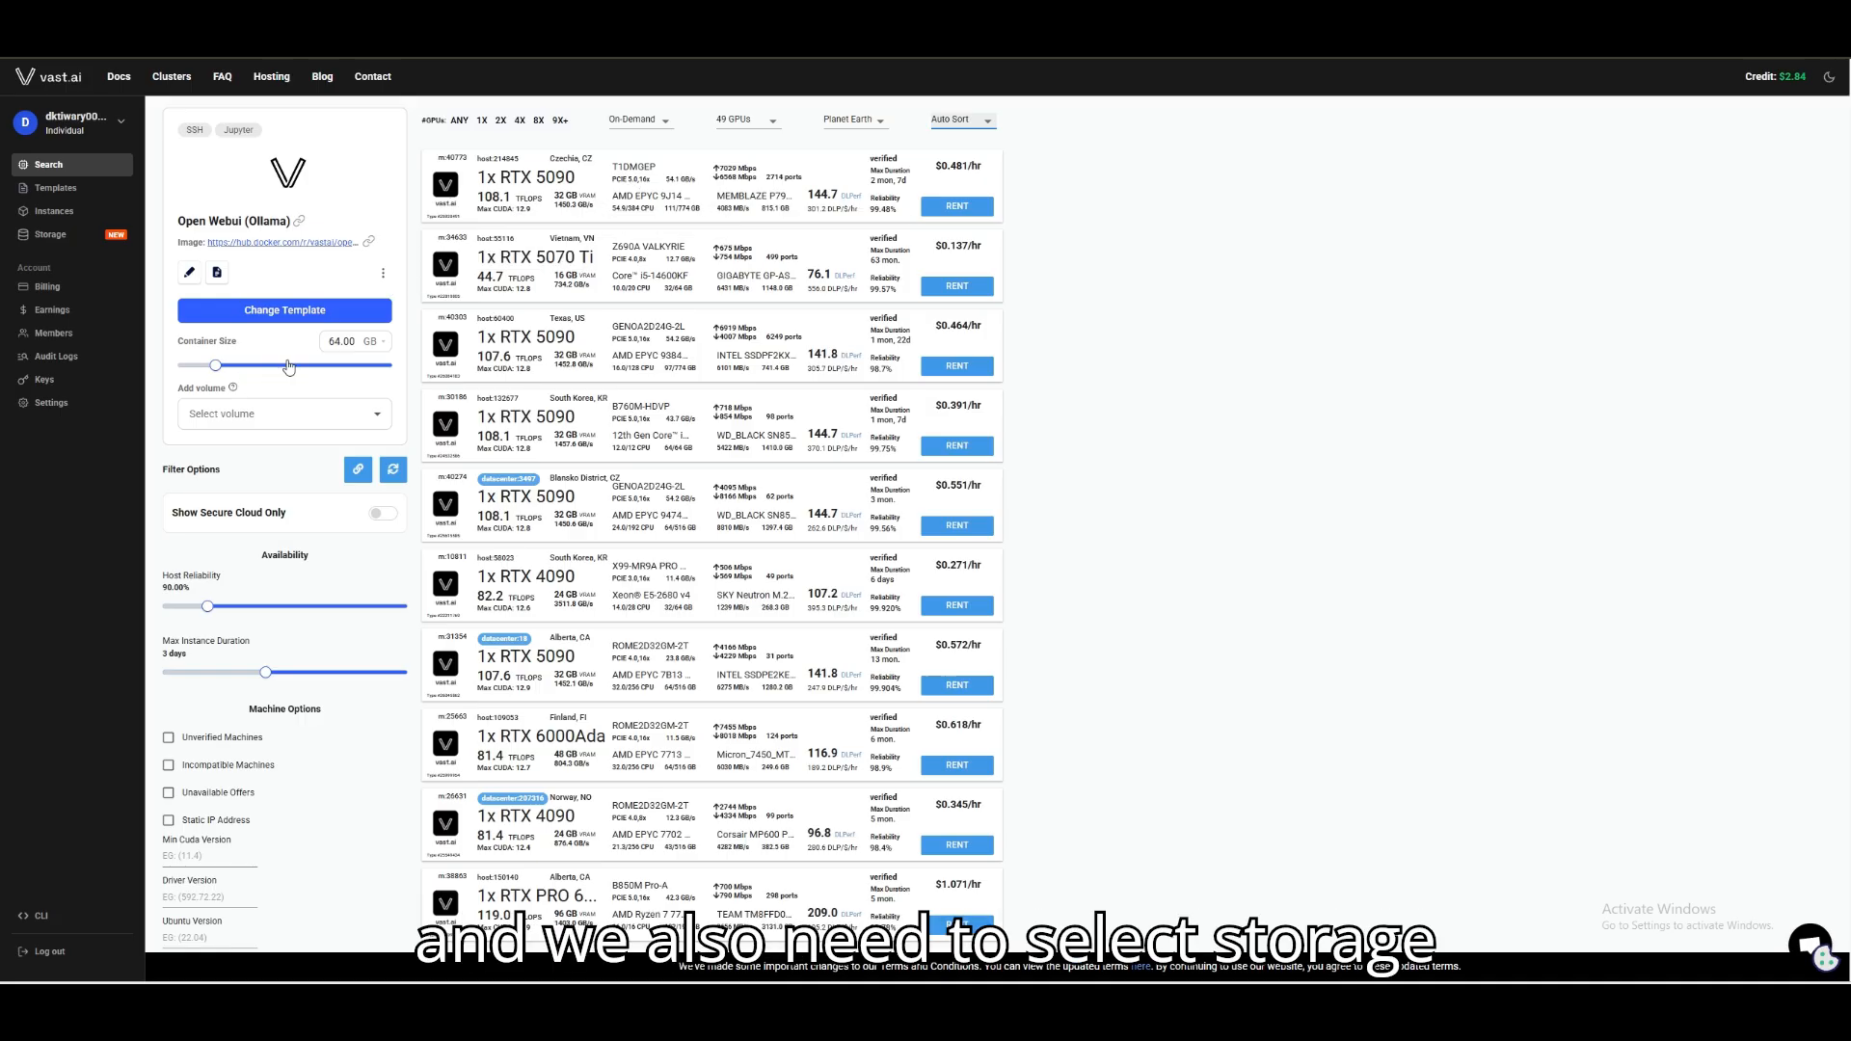
# Set the container size for the GPU instance to 80 GB.
pyautogui.moveTo(217, 369)
pyautogui.moveTo(217, 368); pyautogui.dragTo(222, 372)
pyautogui.click(357, 341)
pyautogui.press('BackSpace')
pyautogui.press('BackSpace')
pyautogui.press('BackSpace')
pyautogui.press('BackSpace')
pyautogui.press('BackSpace')
pyautogui.write('8')
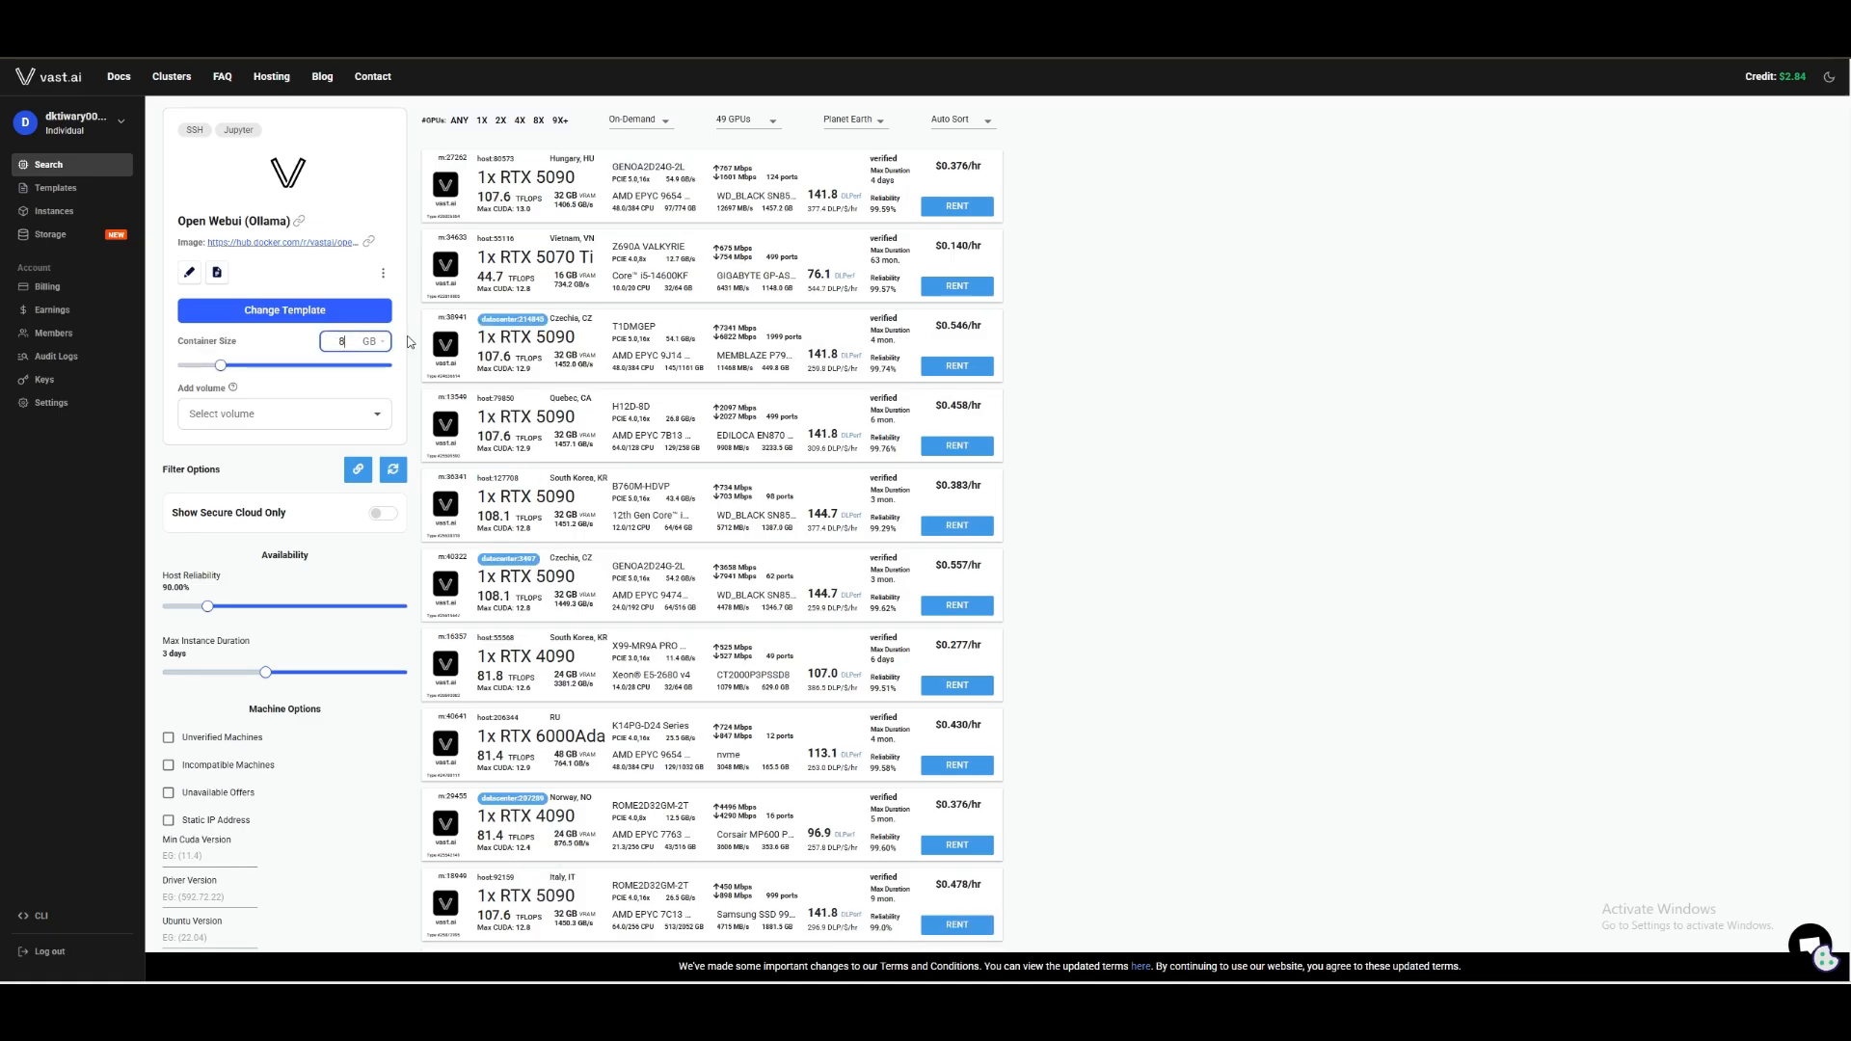
pyautogui.write('0')
pyautogui.click(291, 341)
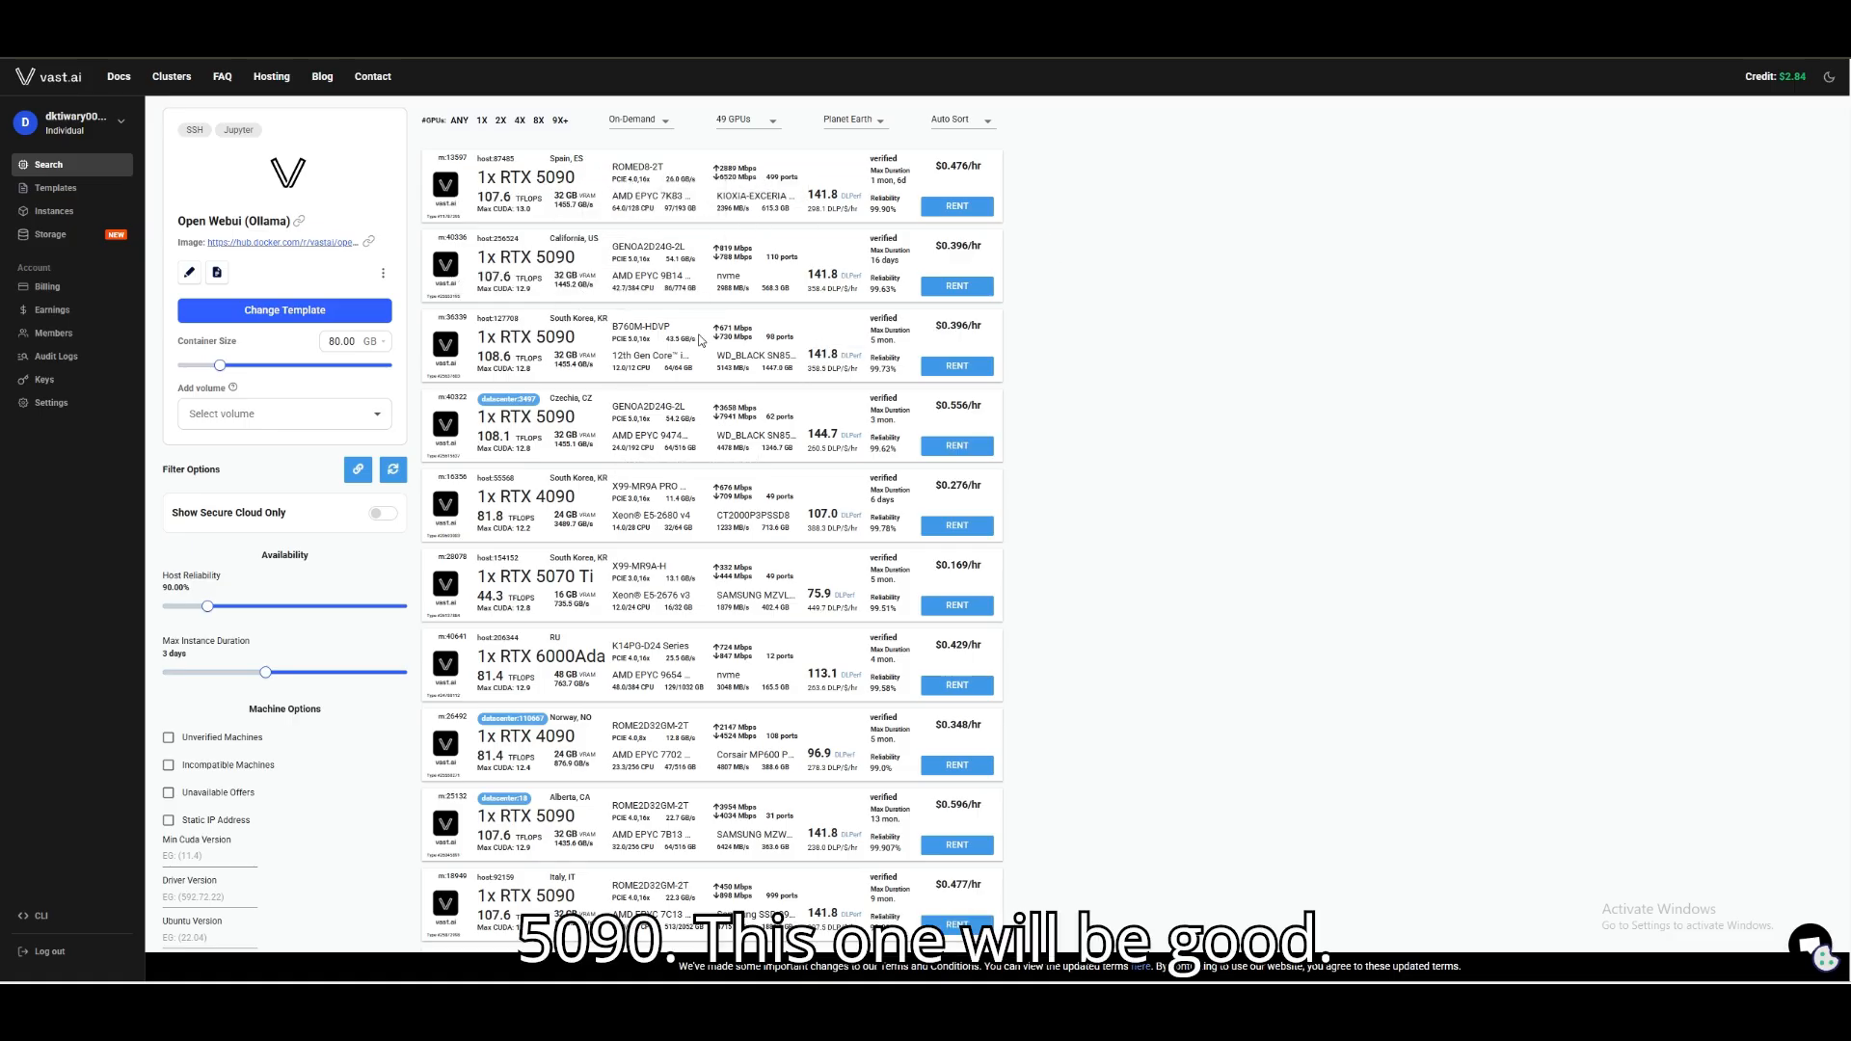
# Change the instance template to the recommended ComfyUI template, found by searching for Comfy.
pyautogui.moveTo(942, 246)
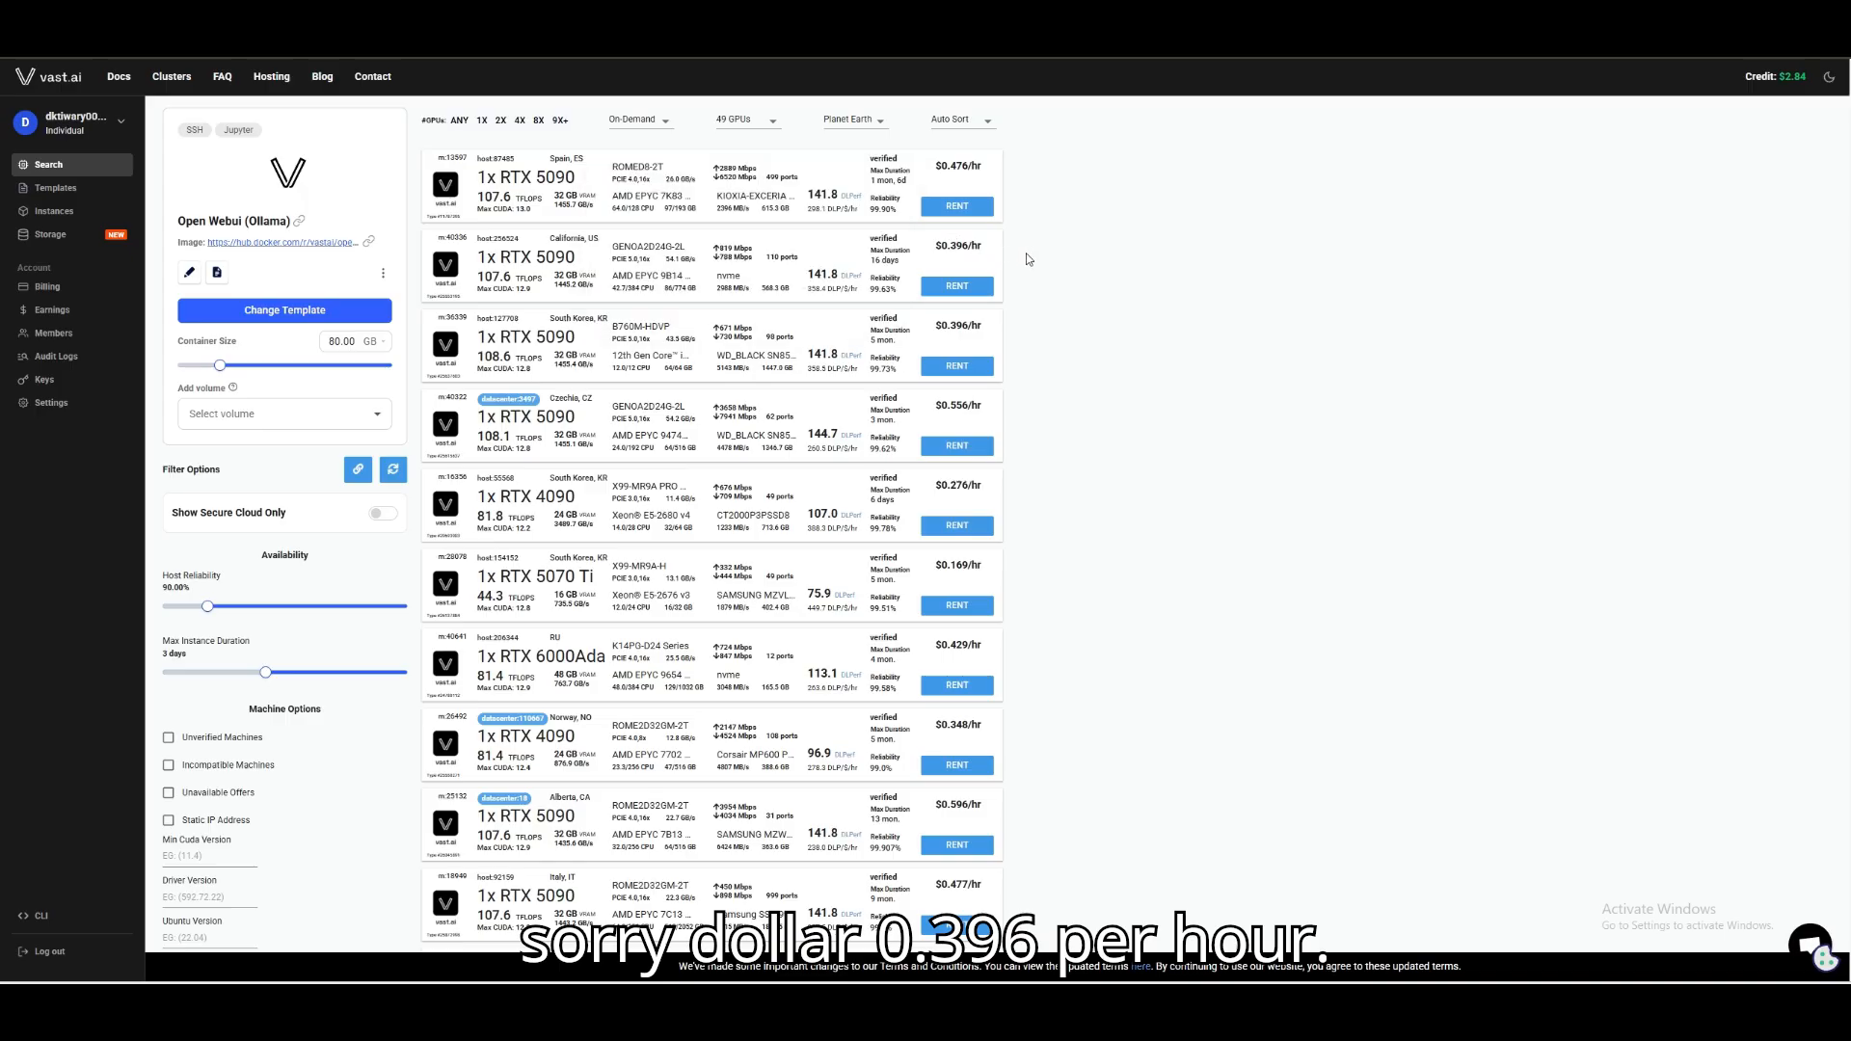
pyautogui.moveTo(958, 289)
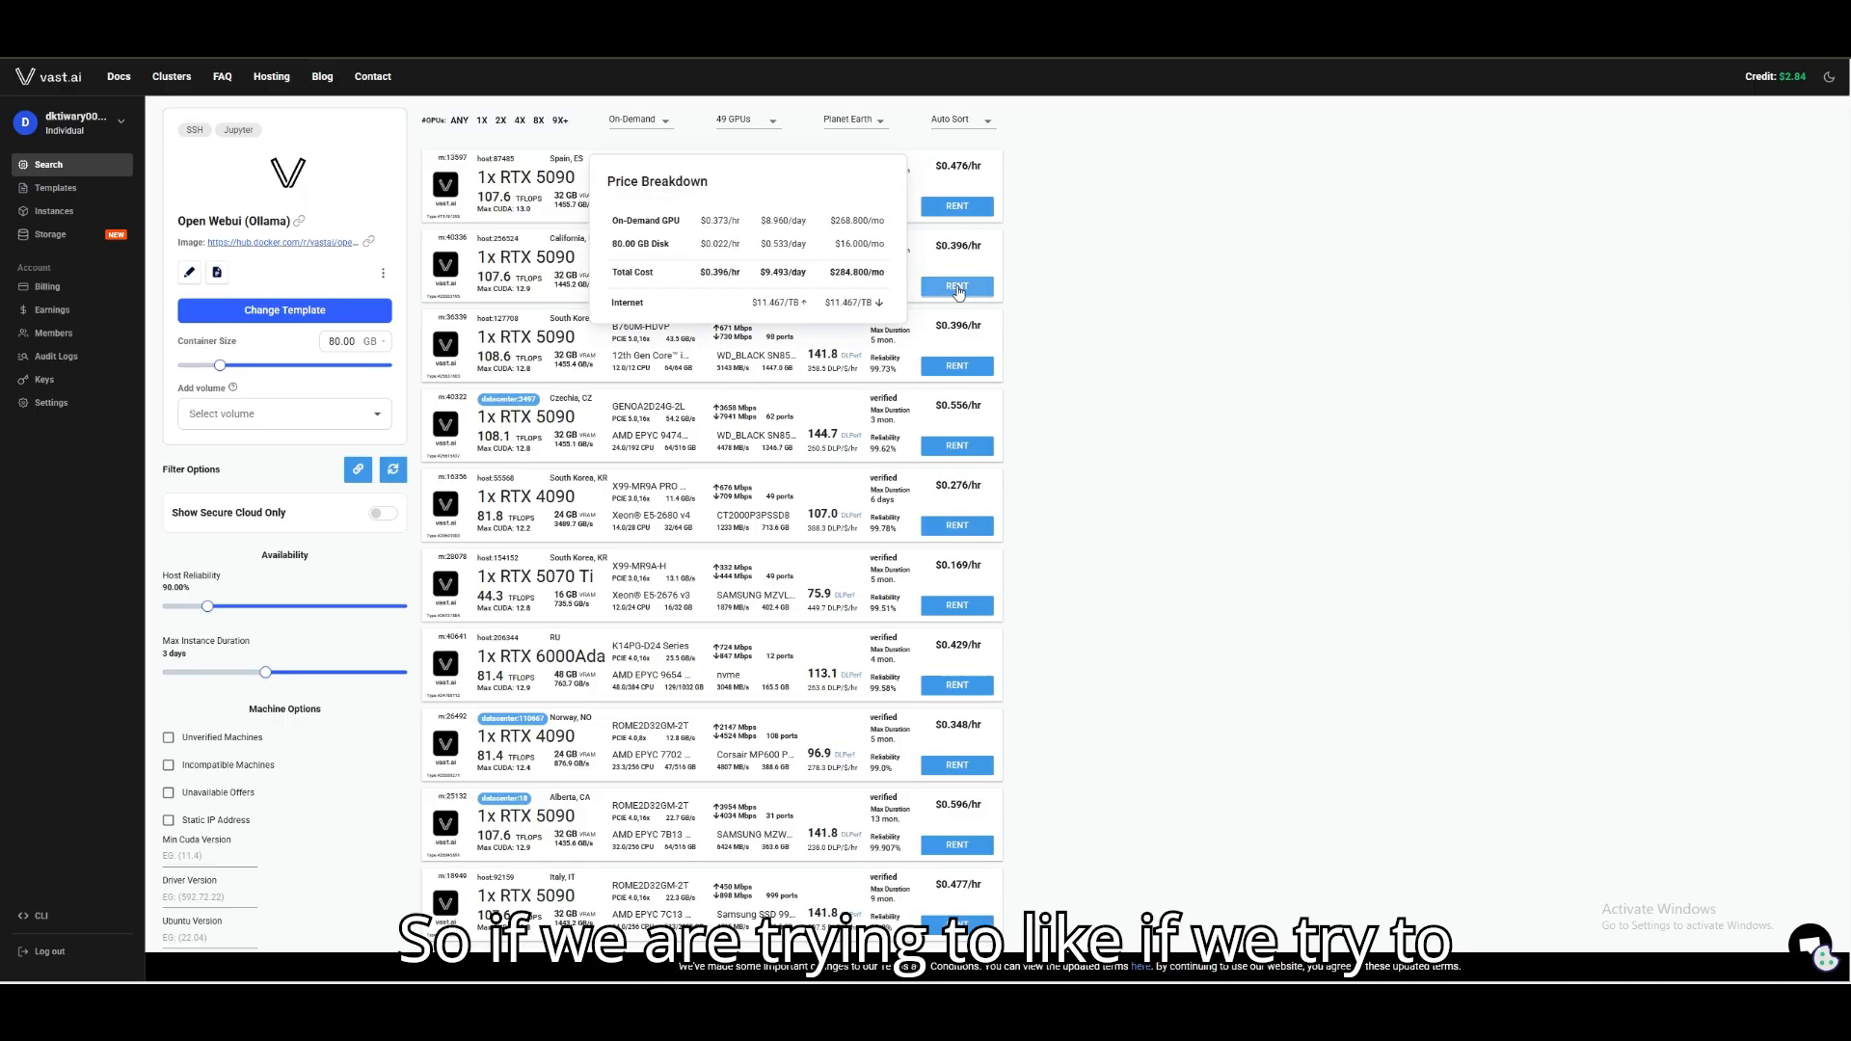
pyautogui.click(309, 318)
pyautogui.write('Comfy')
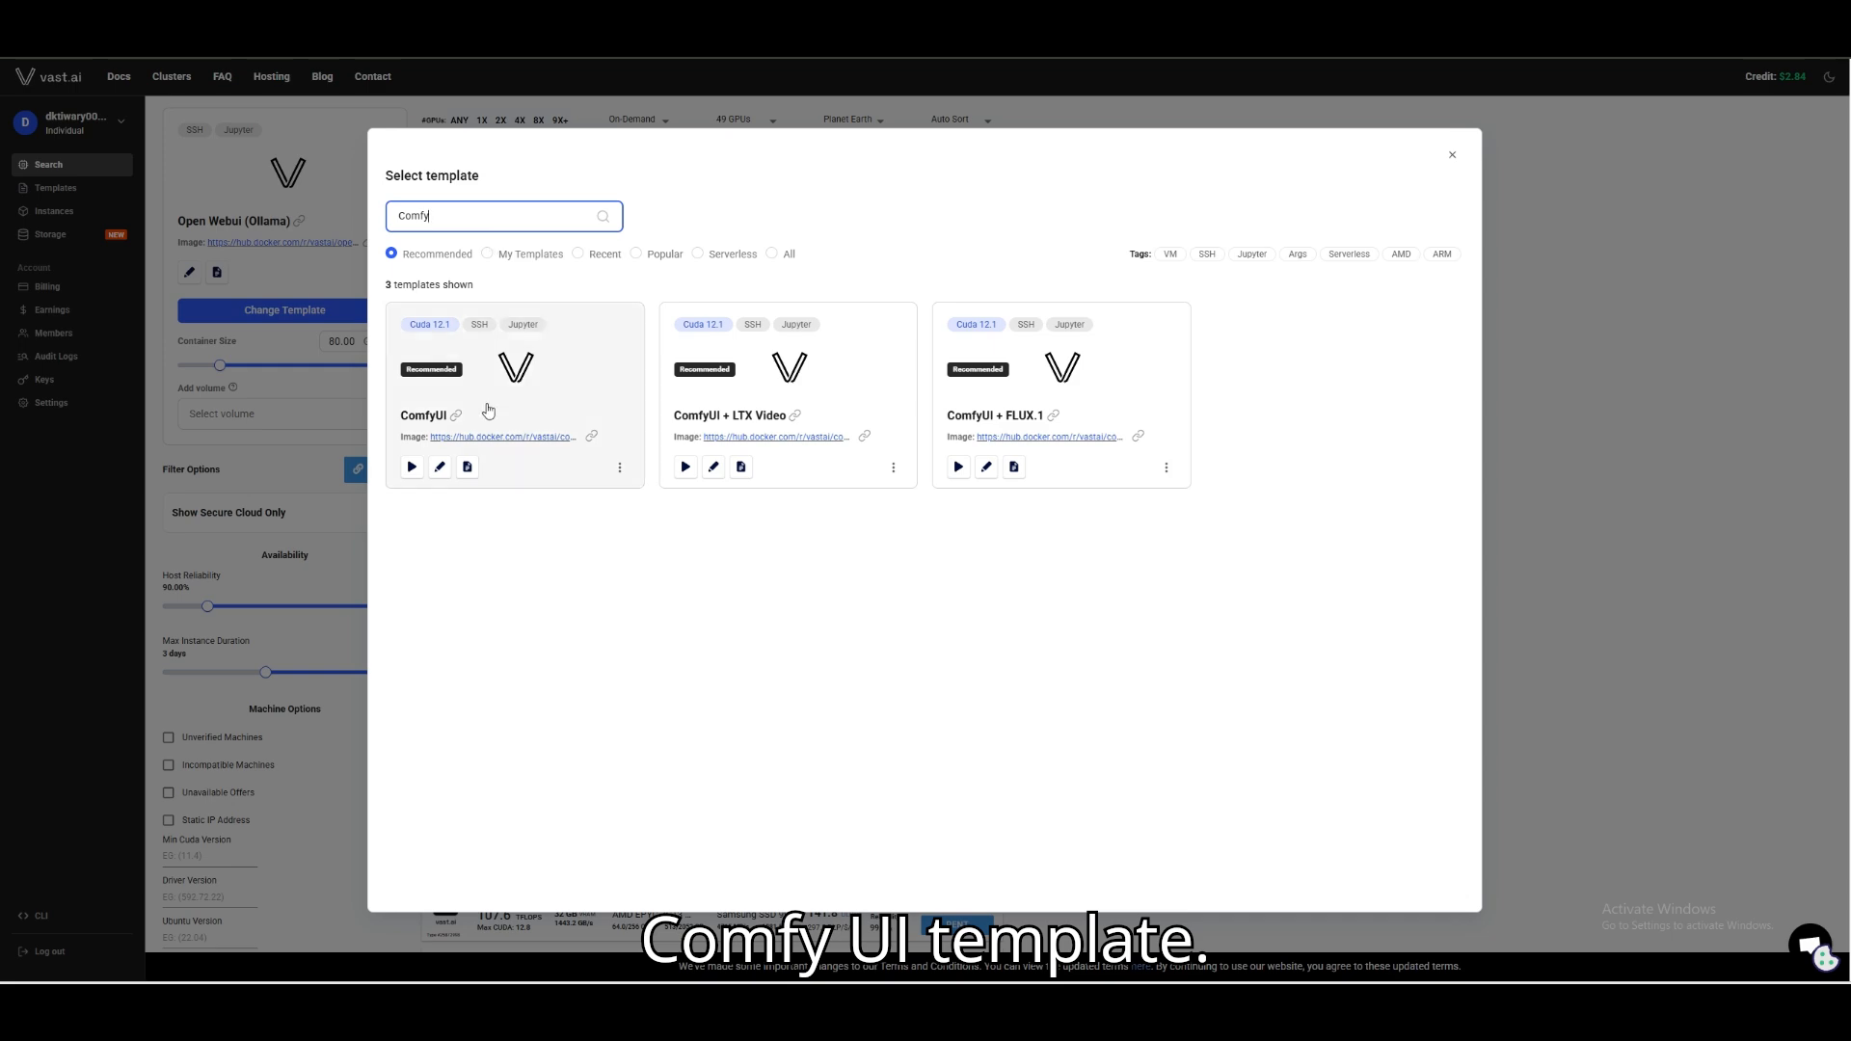
pyautogui.click(521, 416)
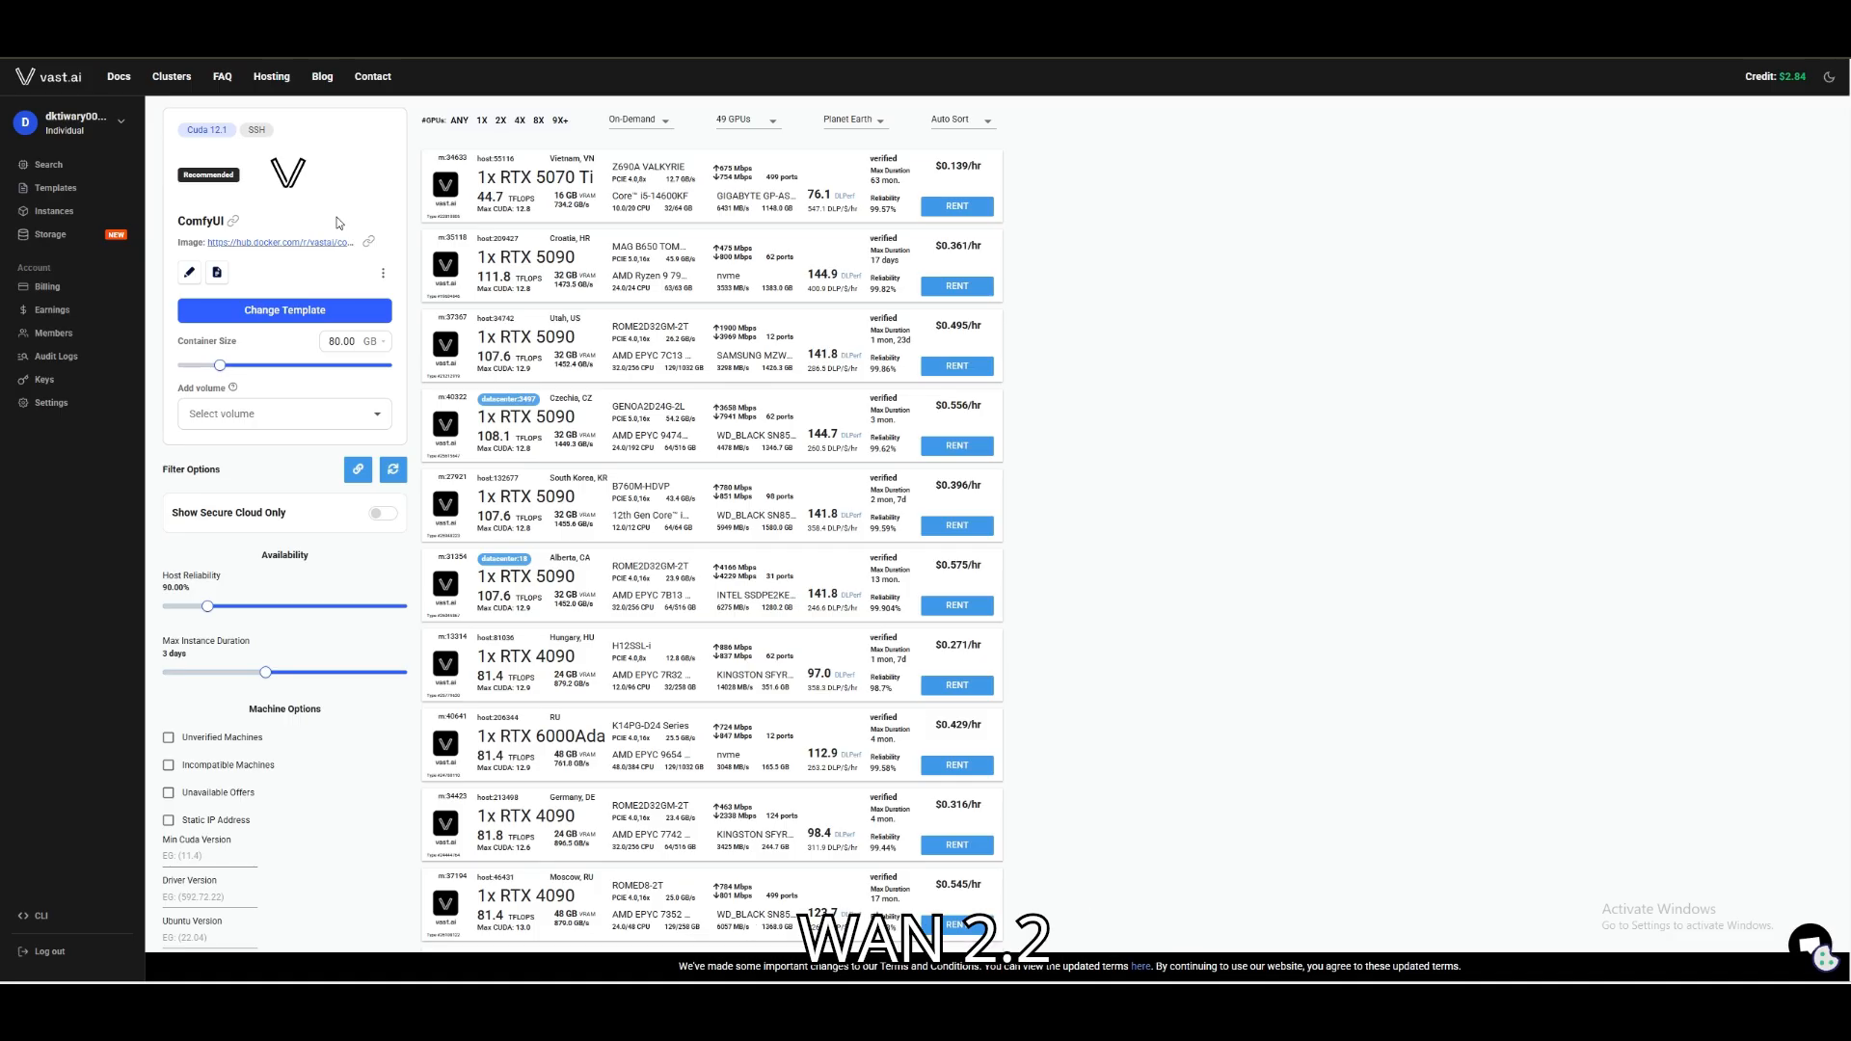
# Compare the GPU offers' prices and VRAM, and rent the 1x RTX 5090 in South Korea at $0.396/hr.
pyautogui.moveTo(953, 208)
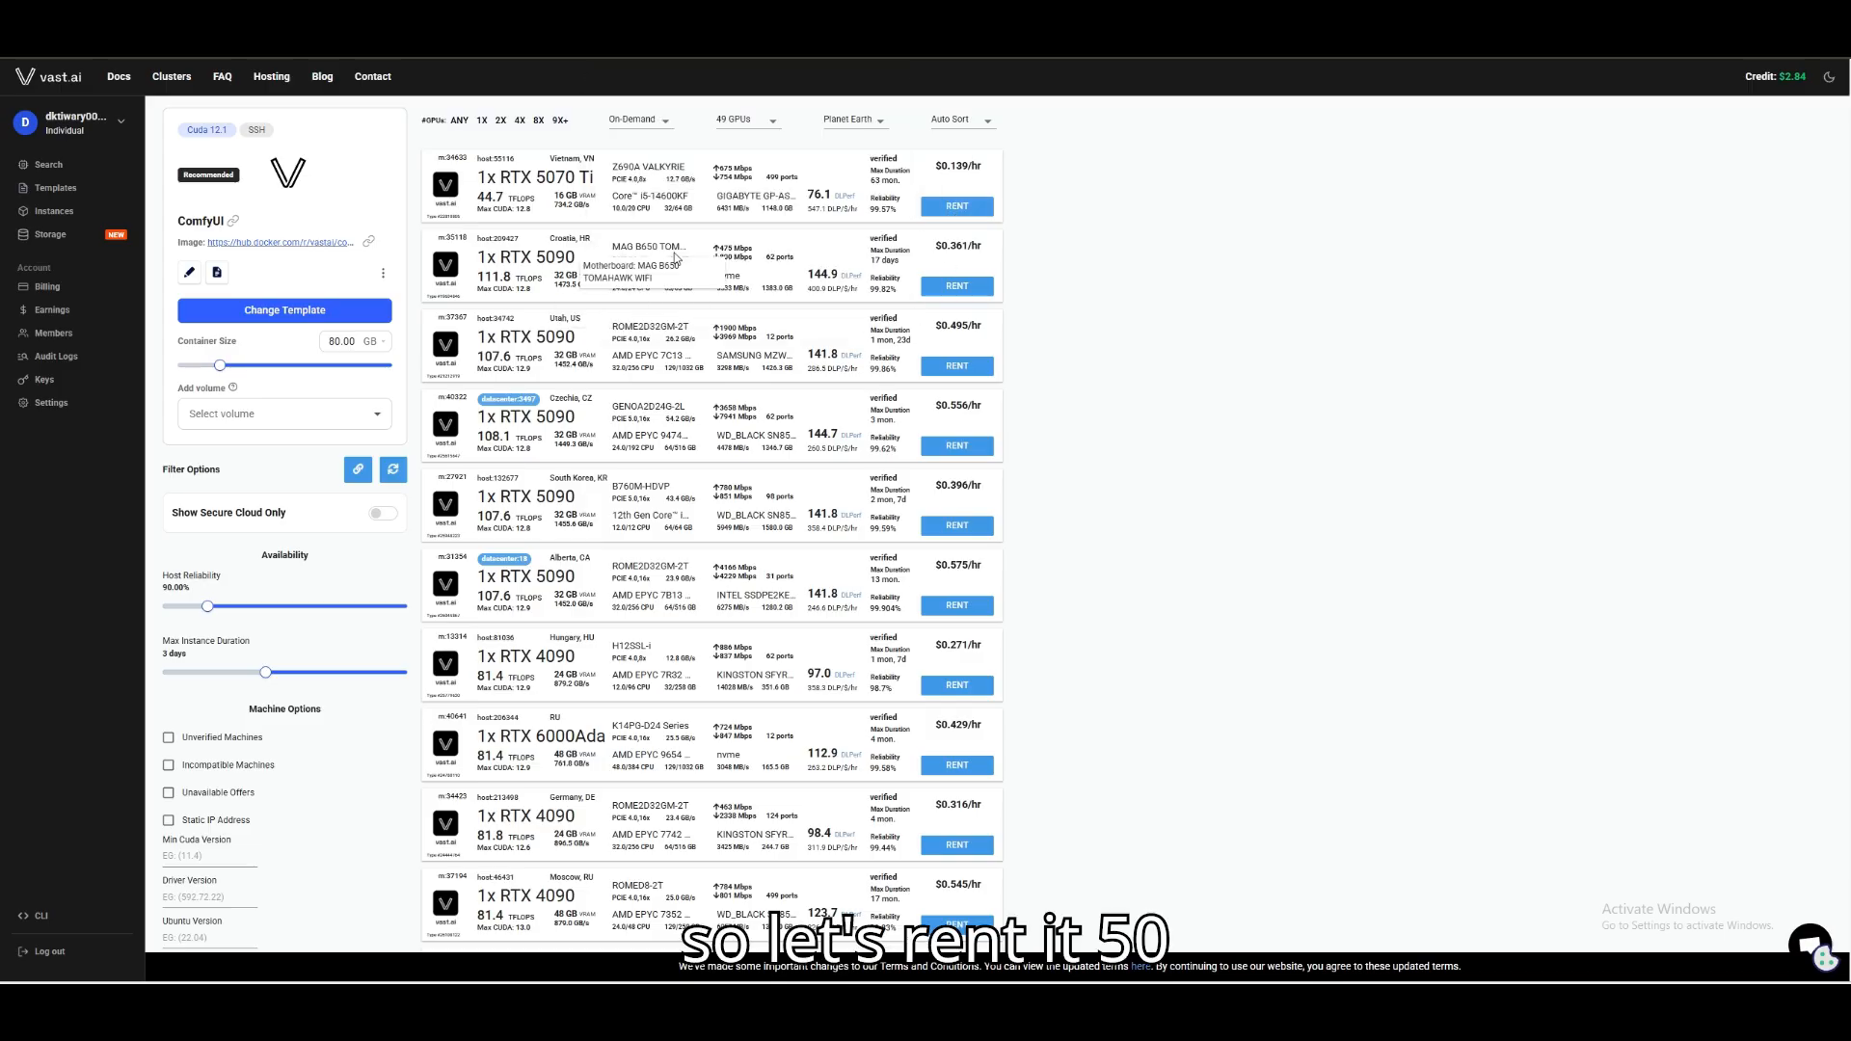
pyautogui.scroll(-1, 675, 256)
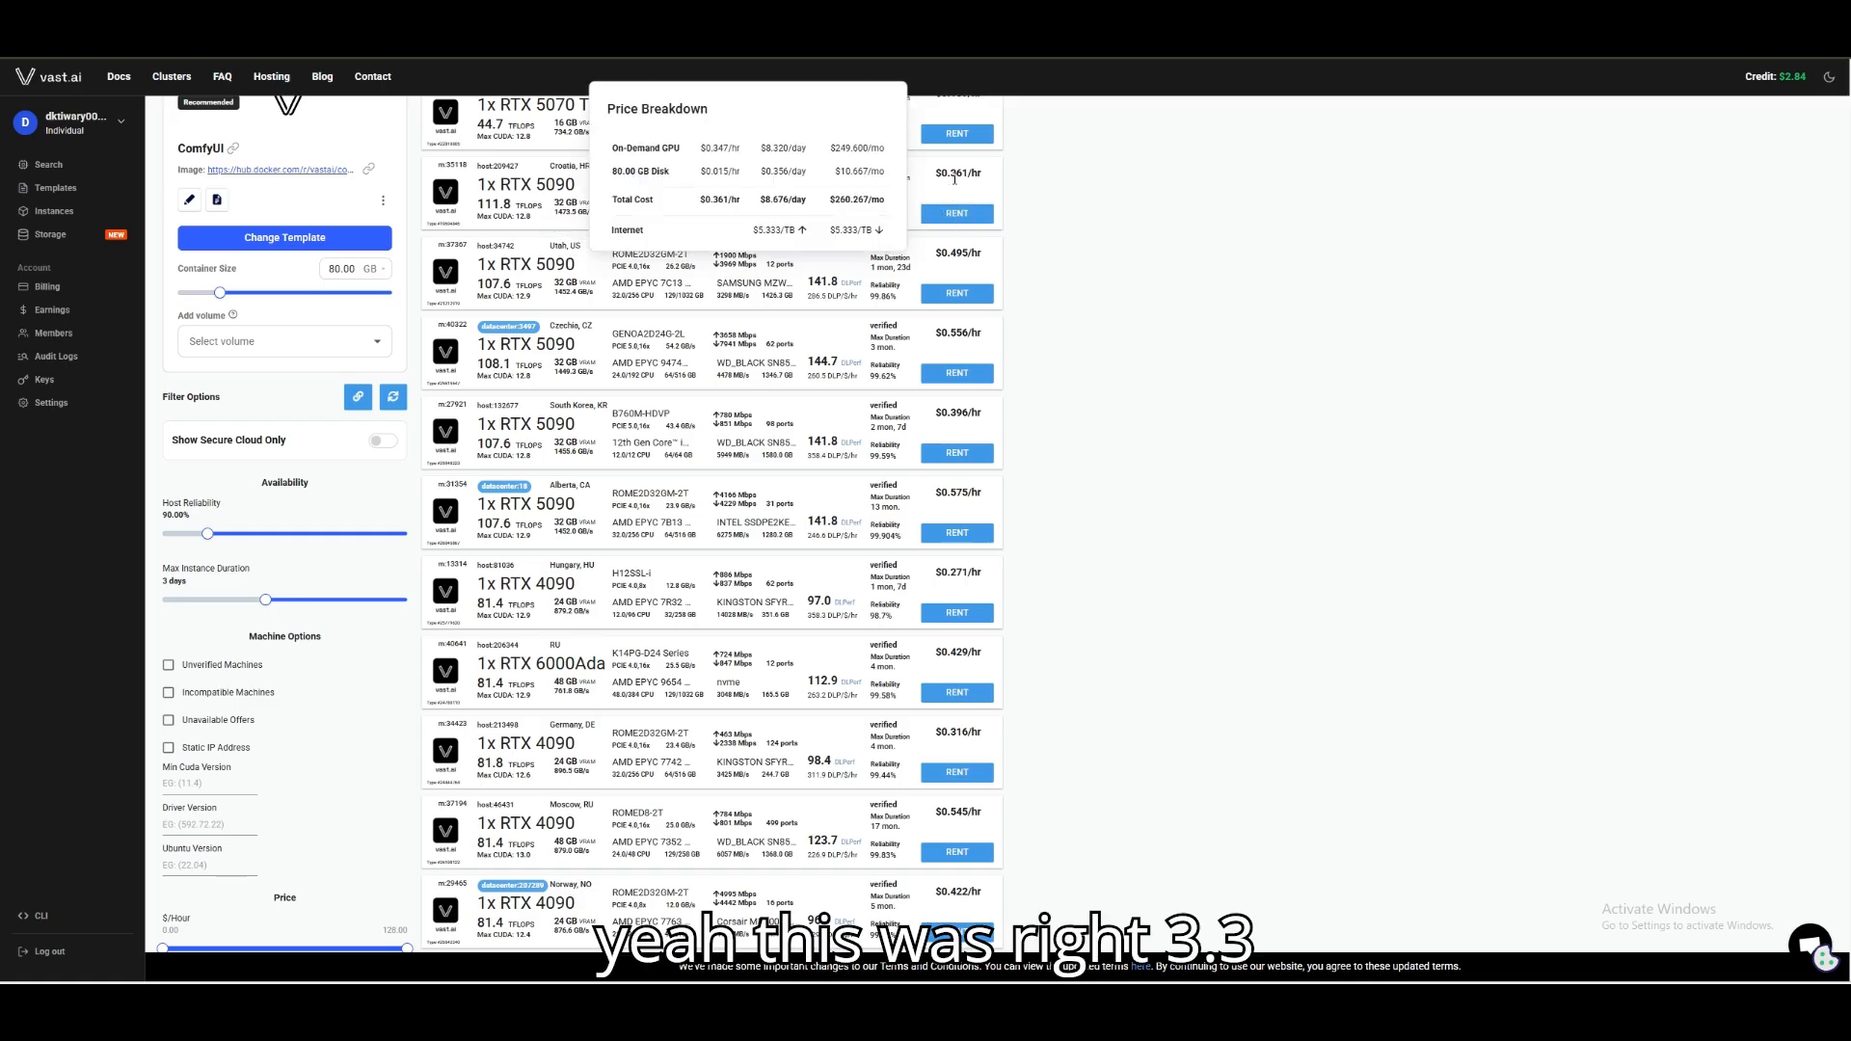
pyautogui.moveTo(955, 253)
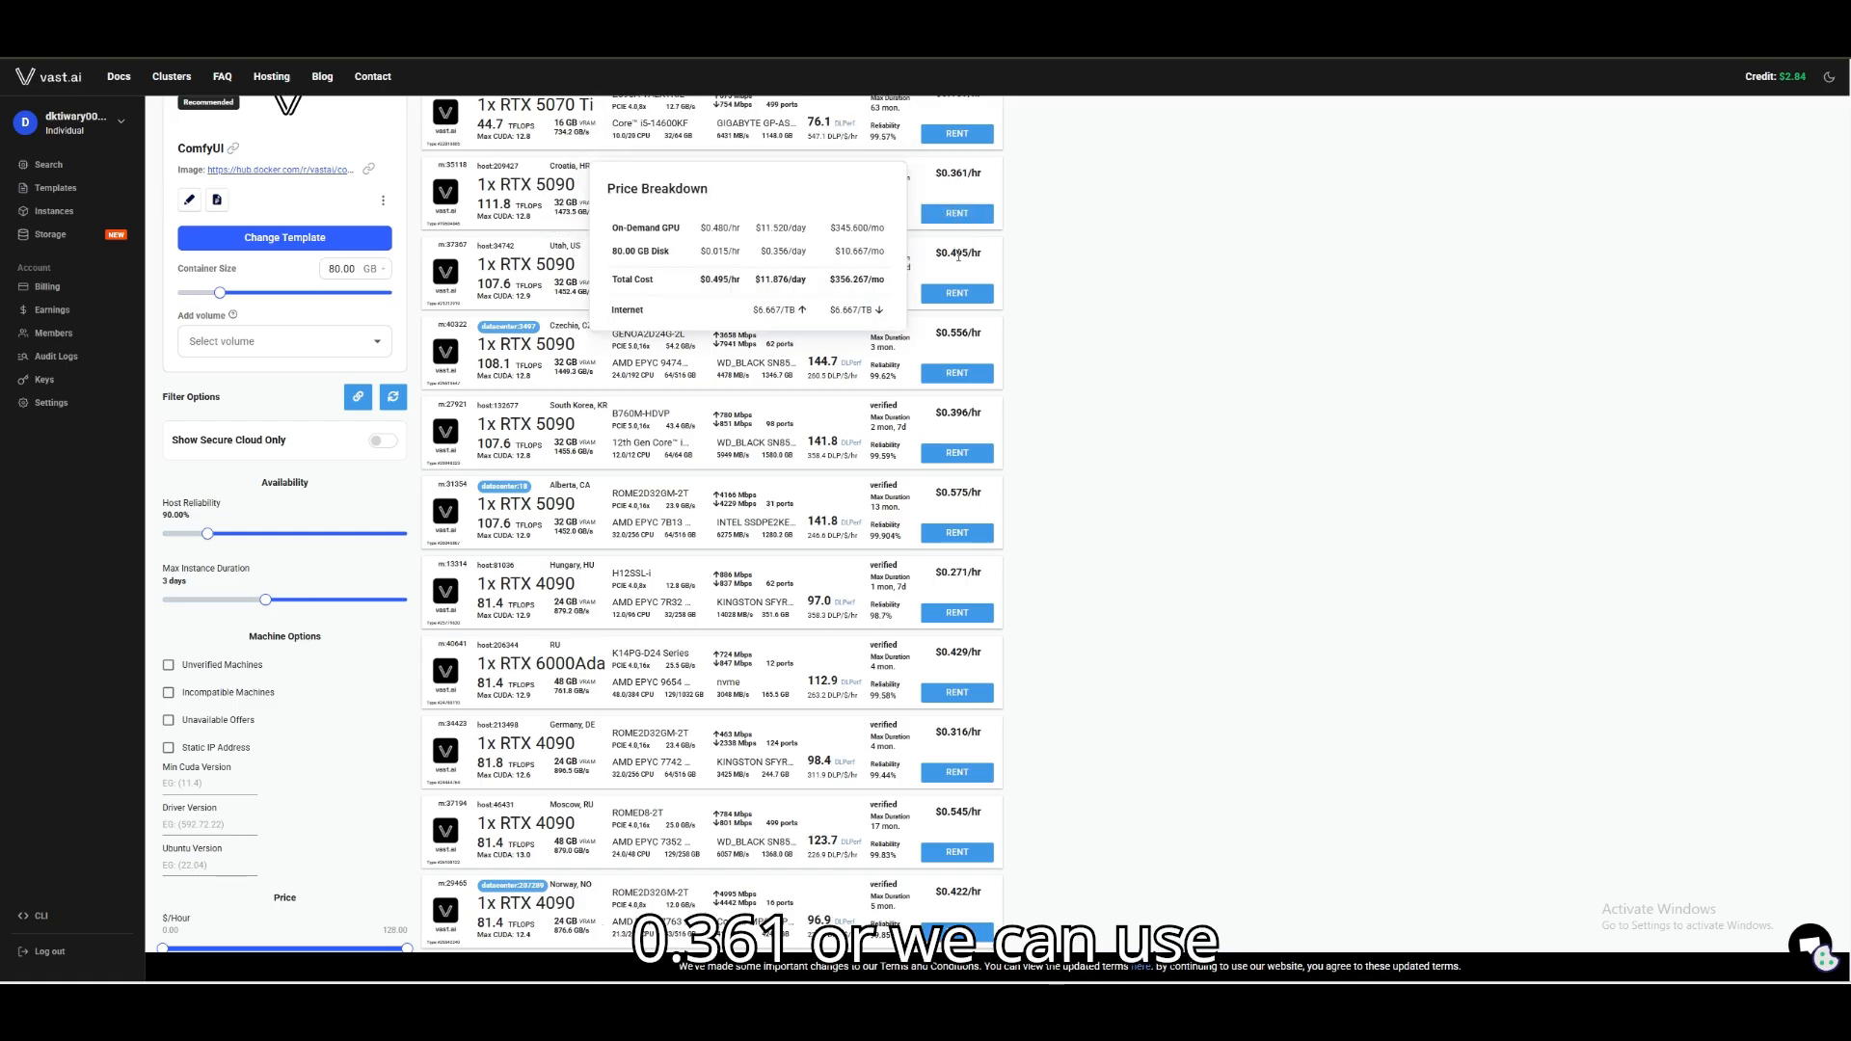
pyautogui.moveTo(954, 409)
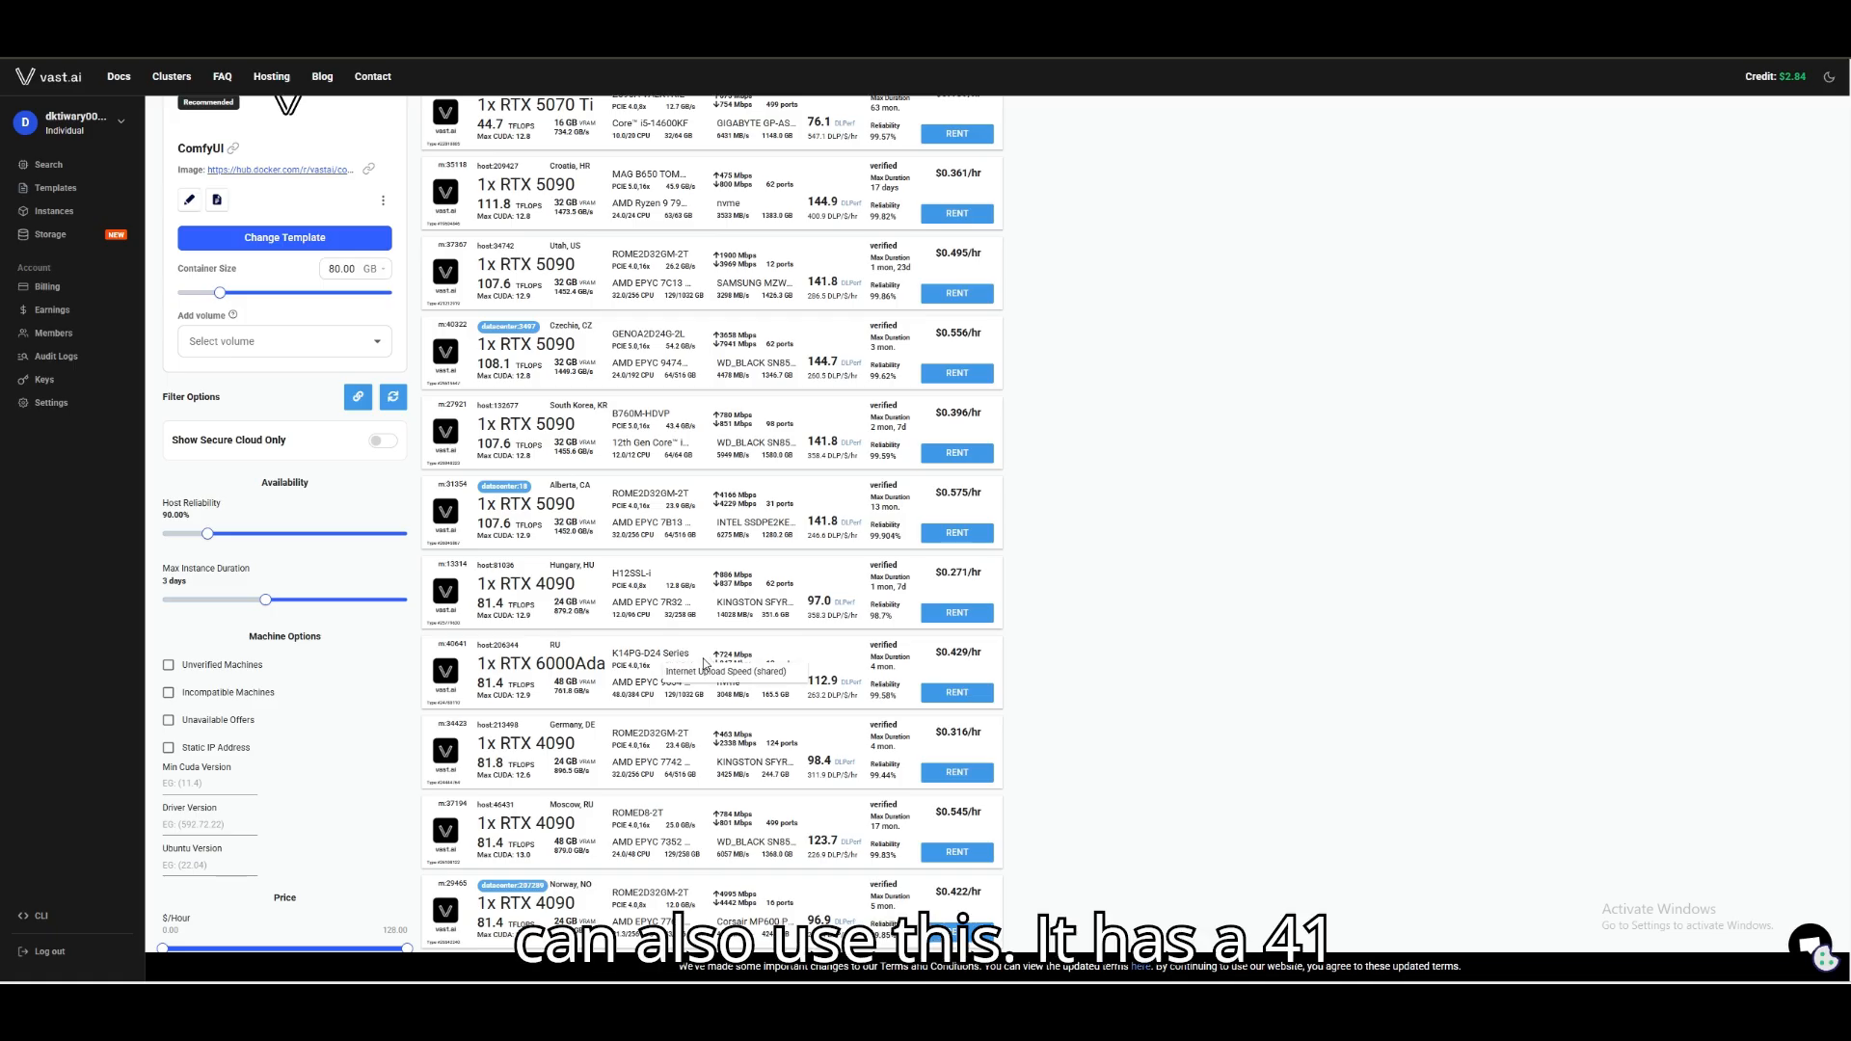
pyautogui.doubleClick(558, 682)
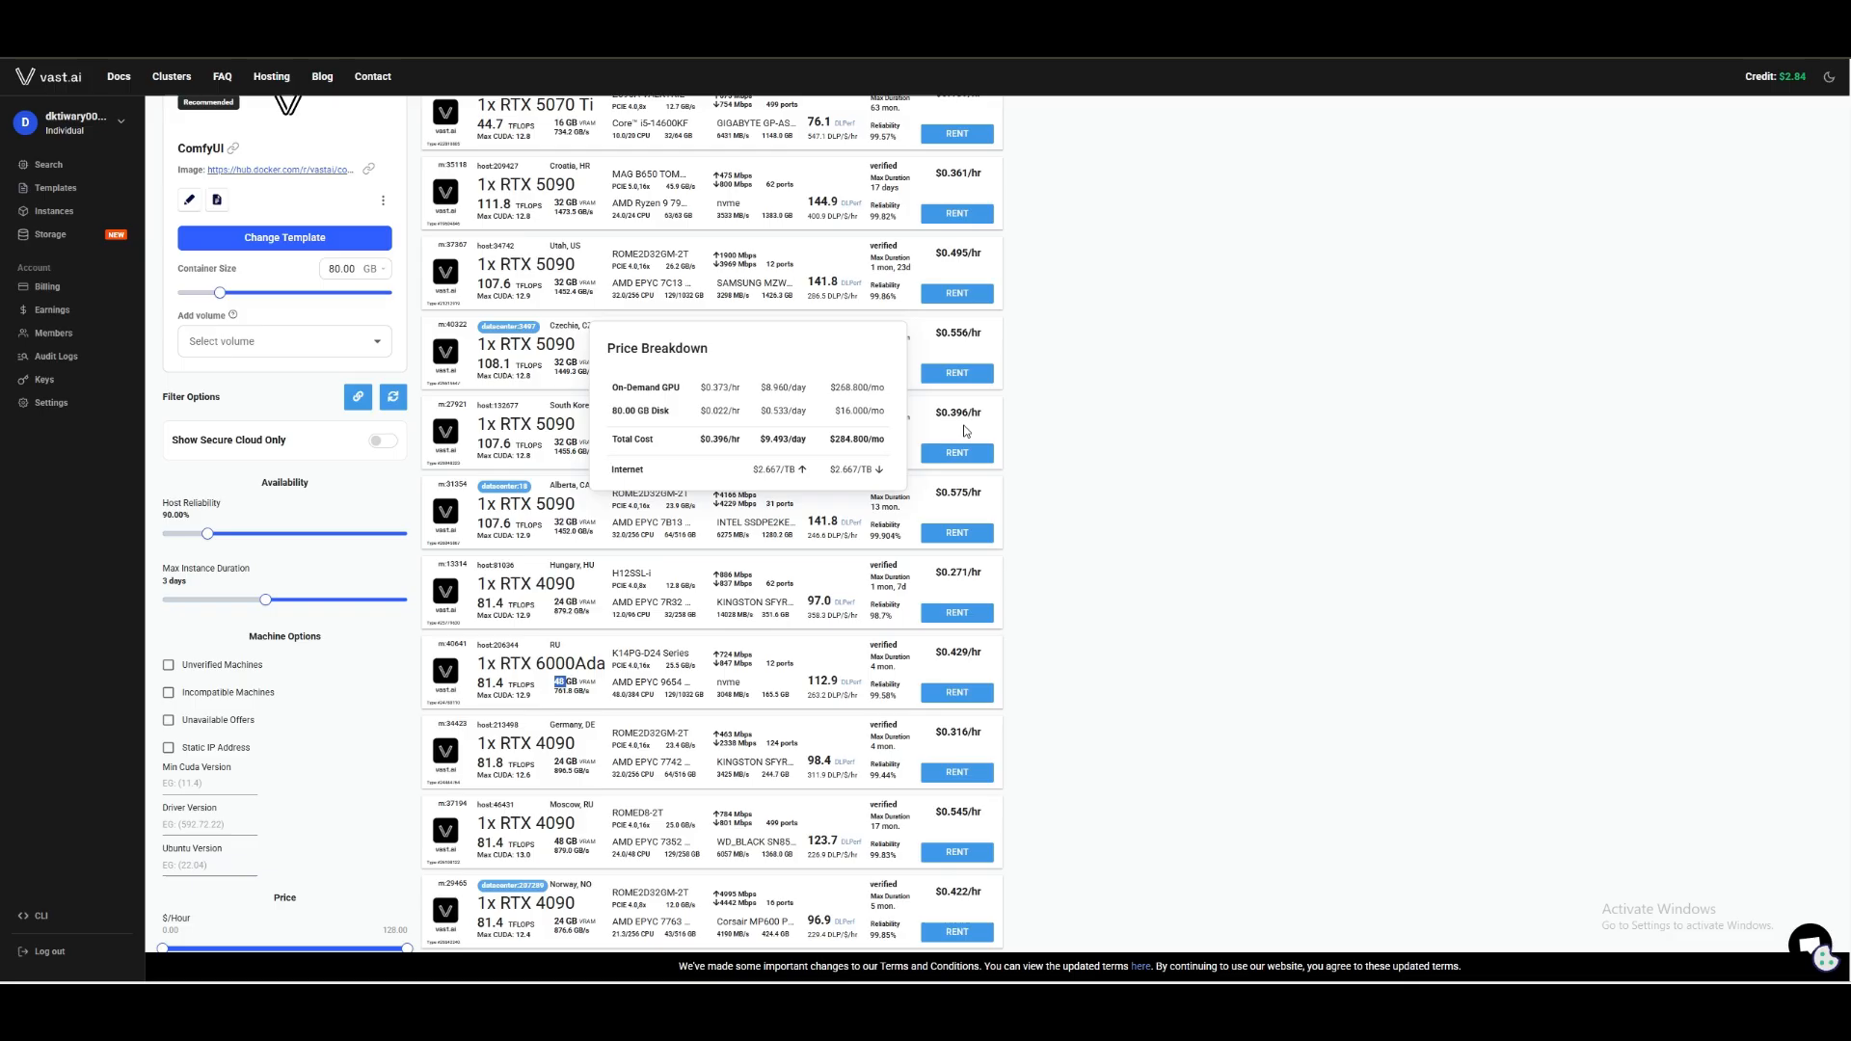
pyautogui.click(964, 454)
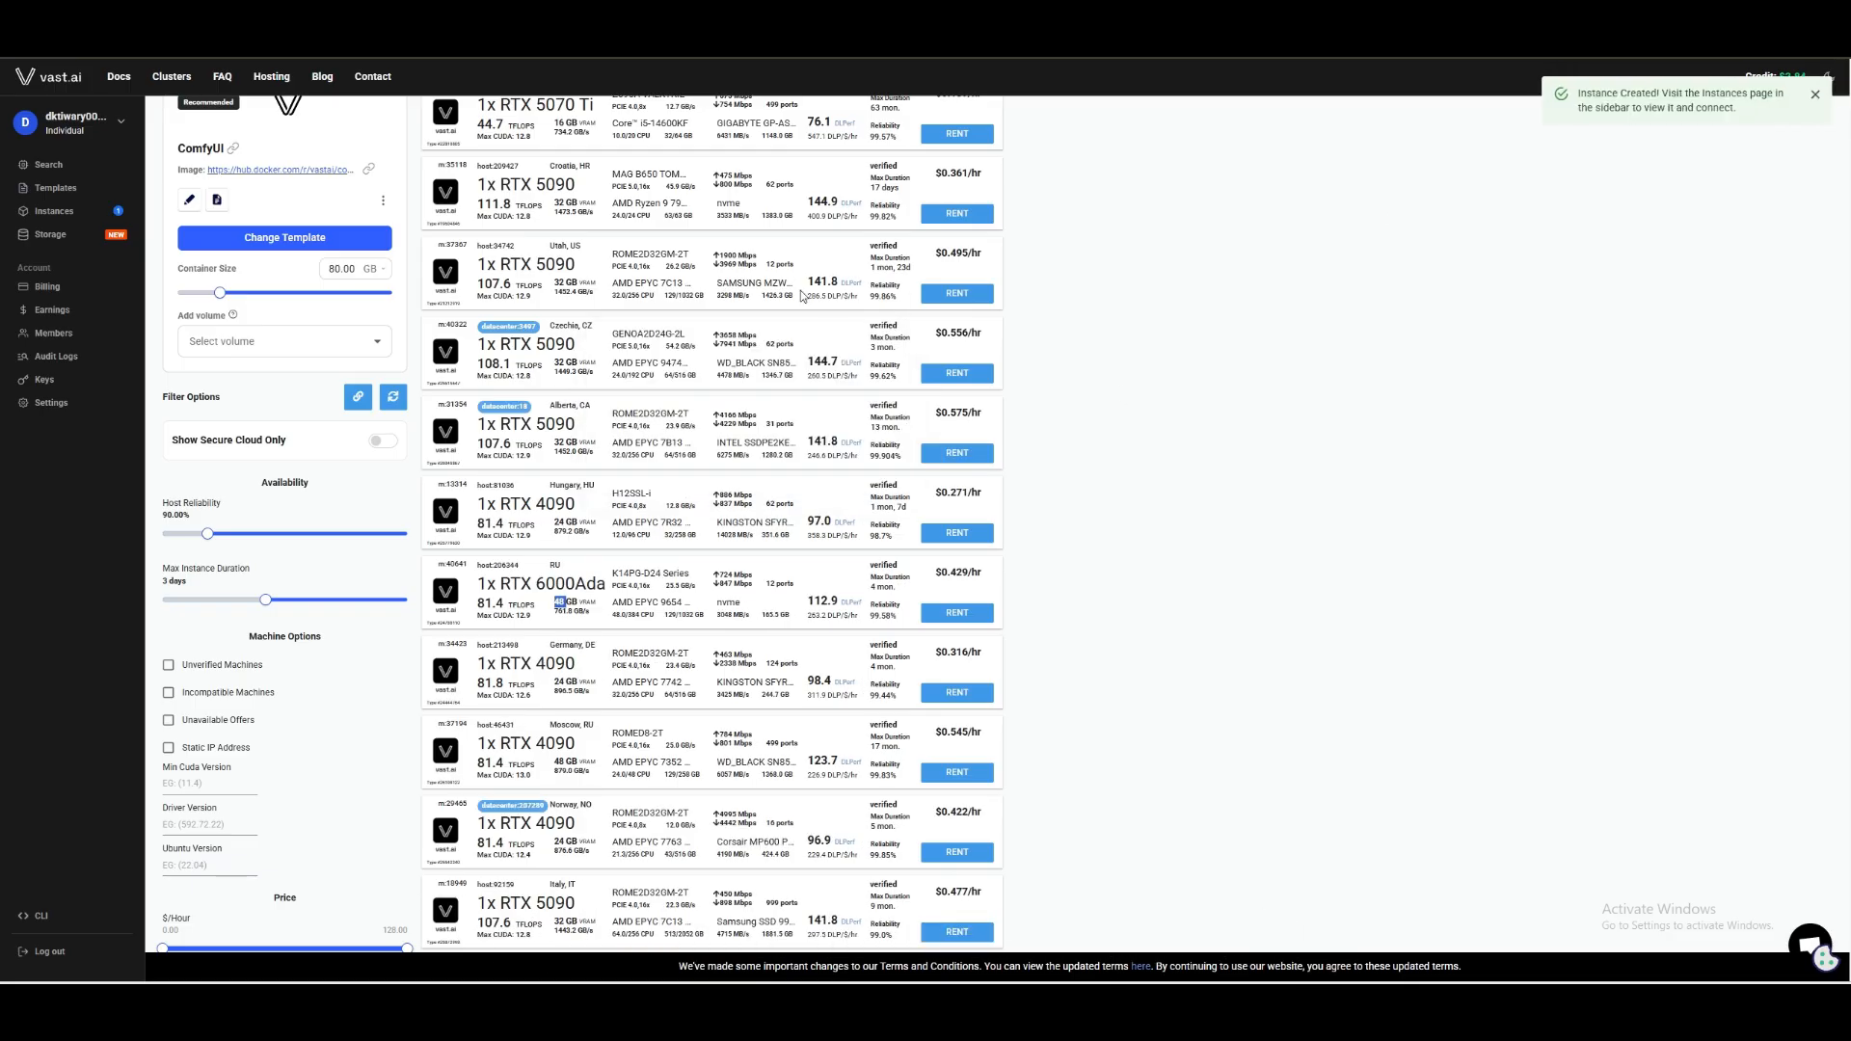
# Open the rented instance's portal from the instances page and launch its ComfyUI application.
pyautogui.click(77, 213)
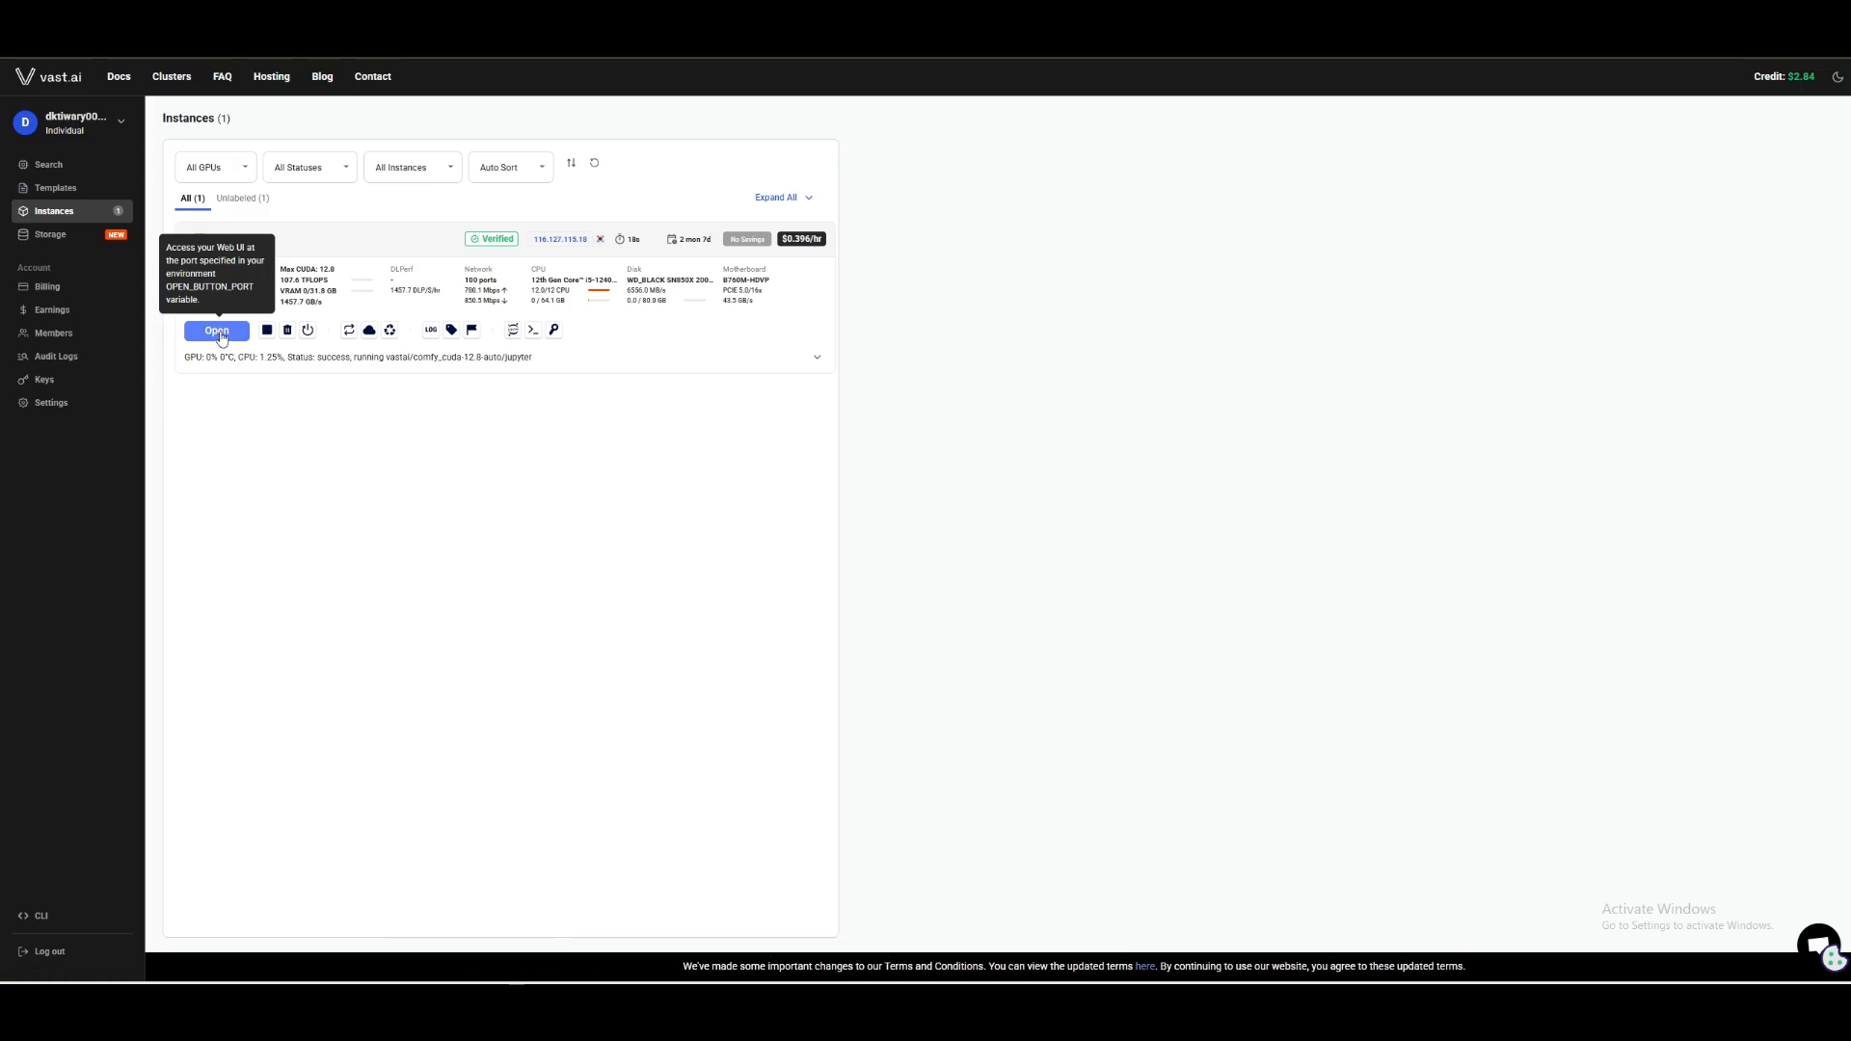
pyautogui.click(217, 332)
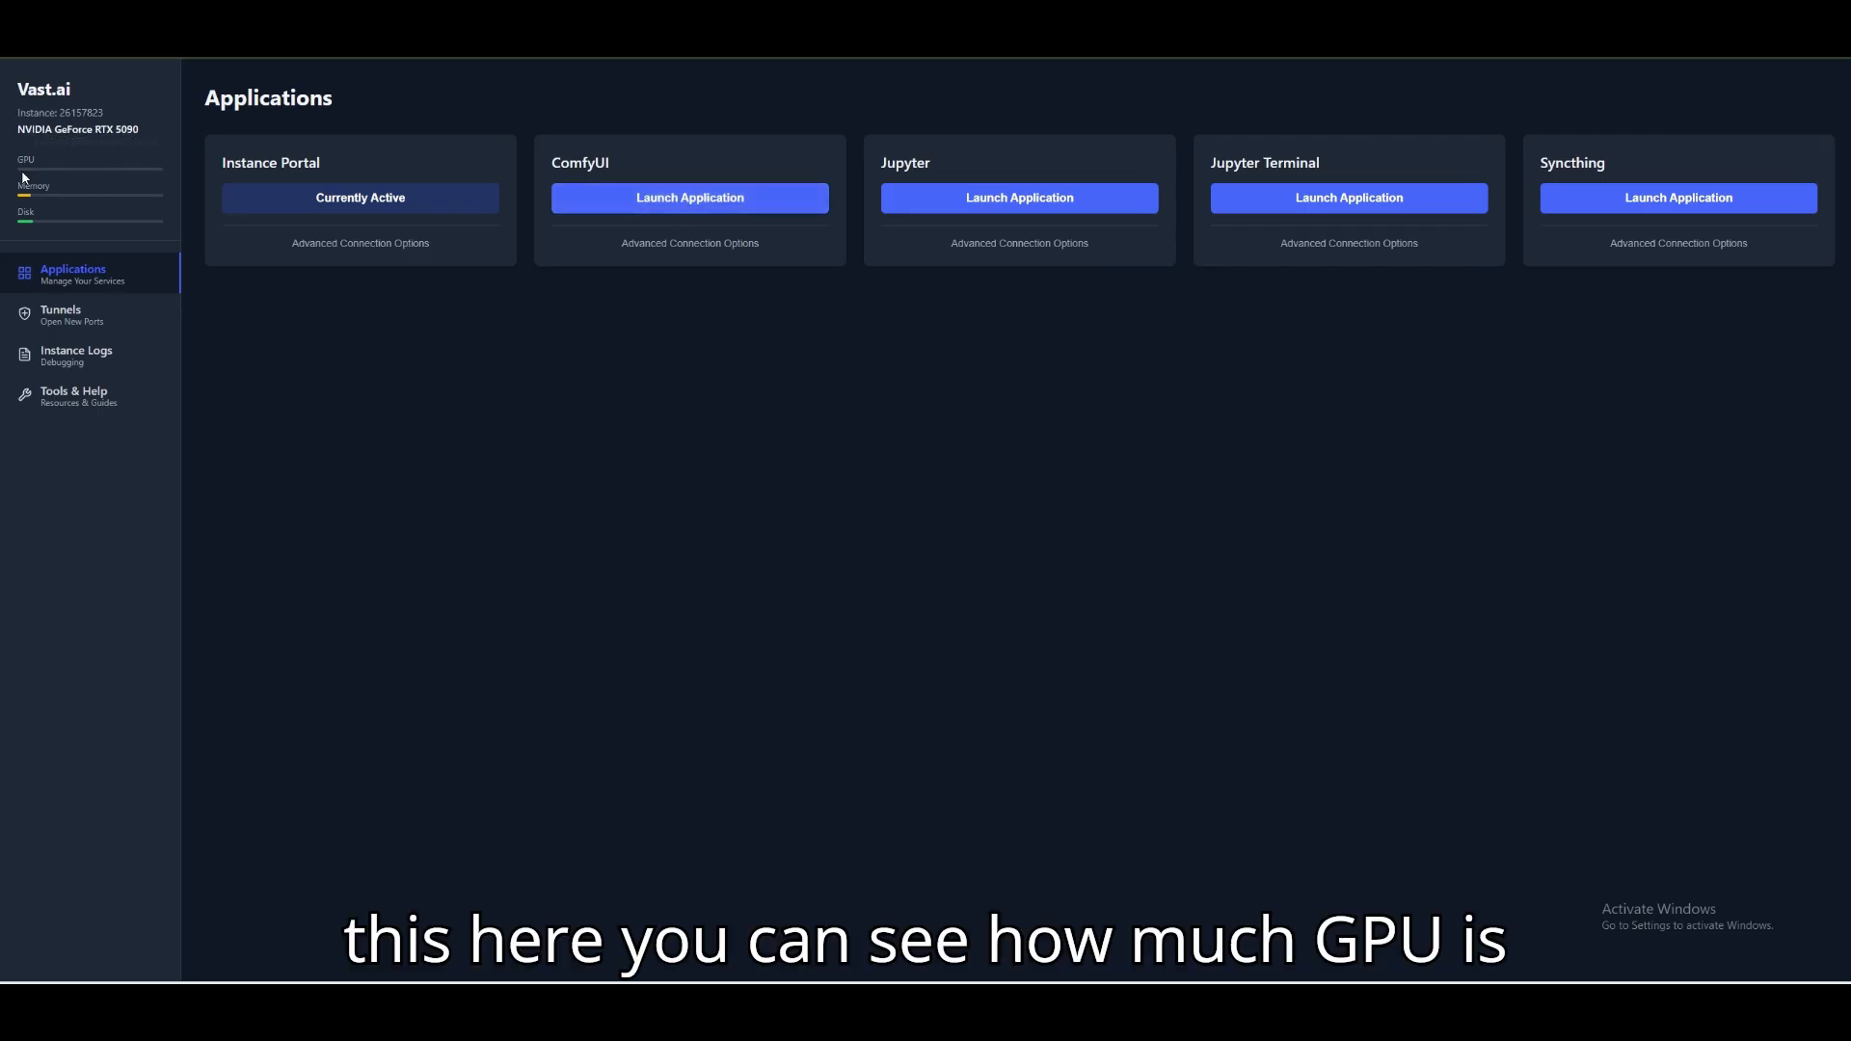
pyautogui.moveTo(19, 221)
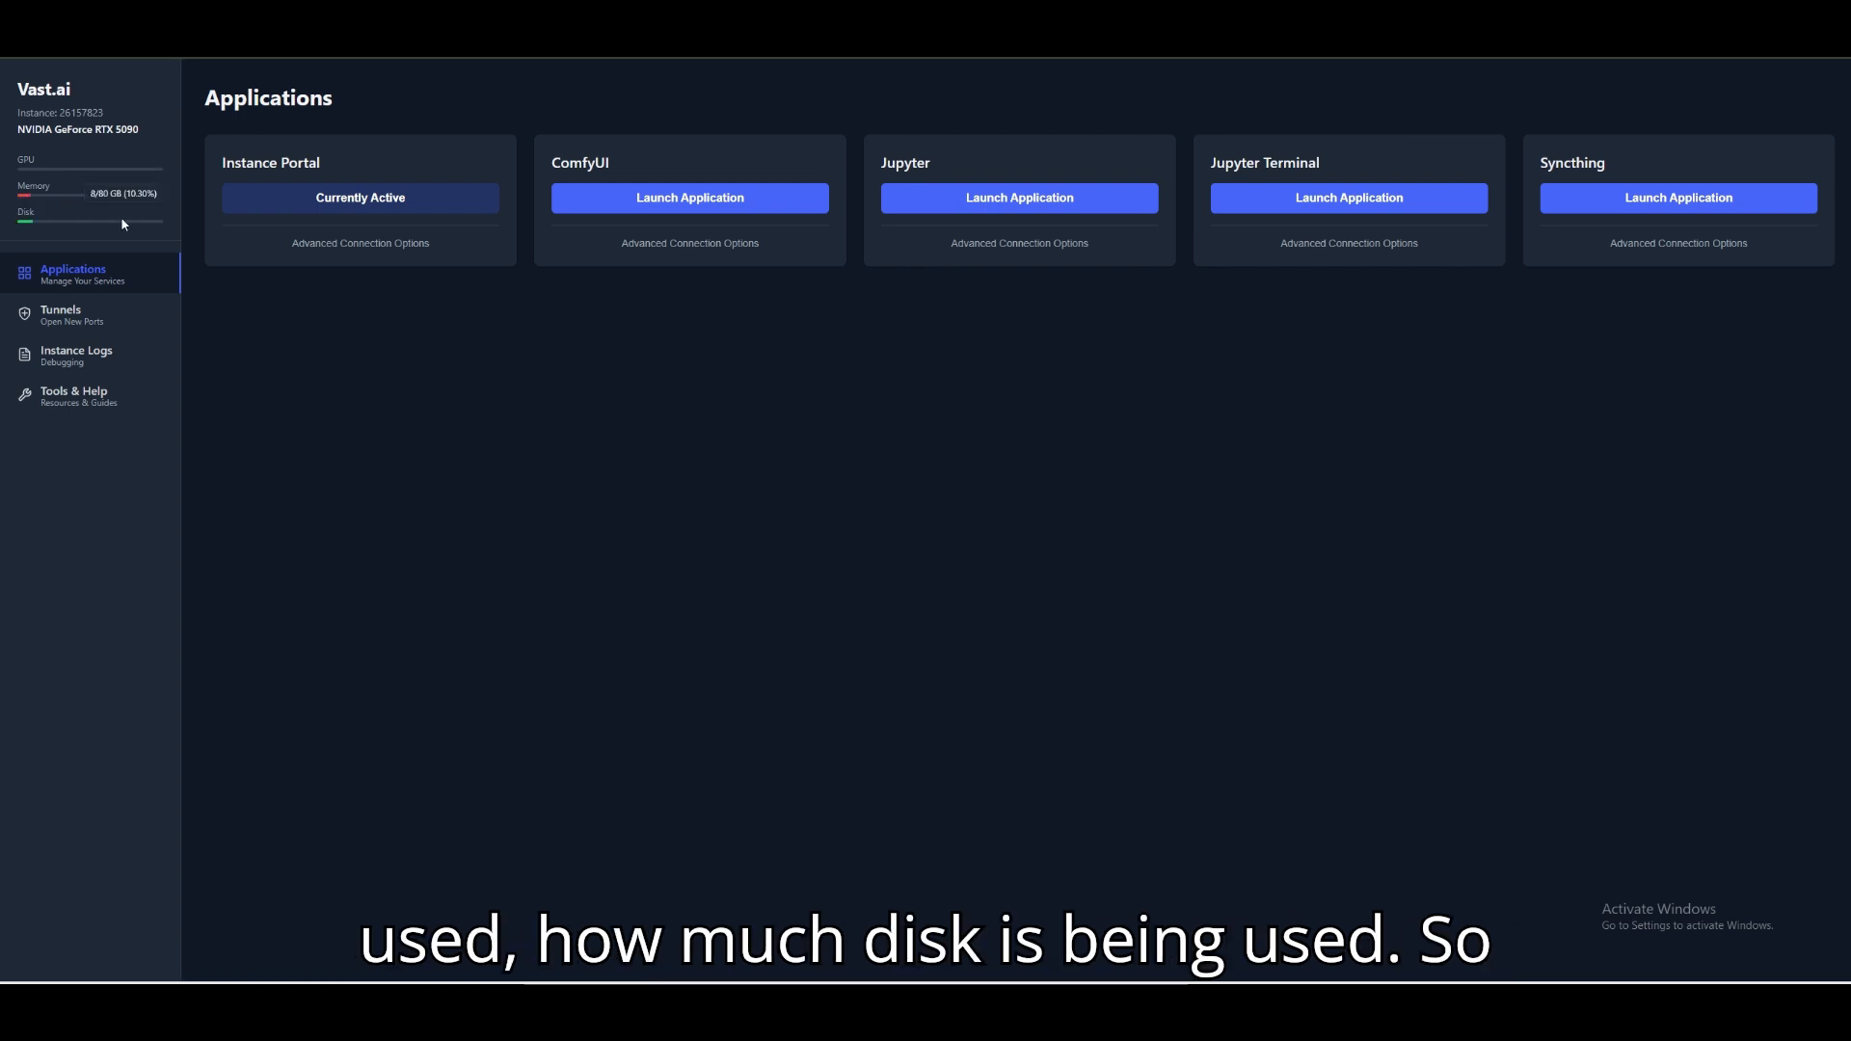
pyautogui.click(682, 197)
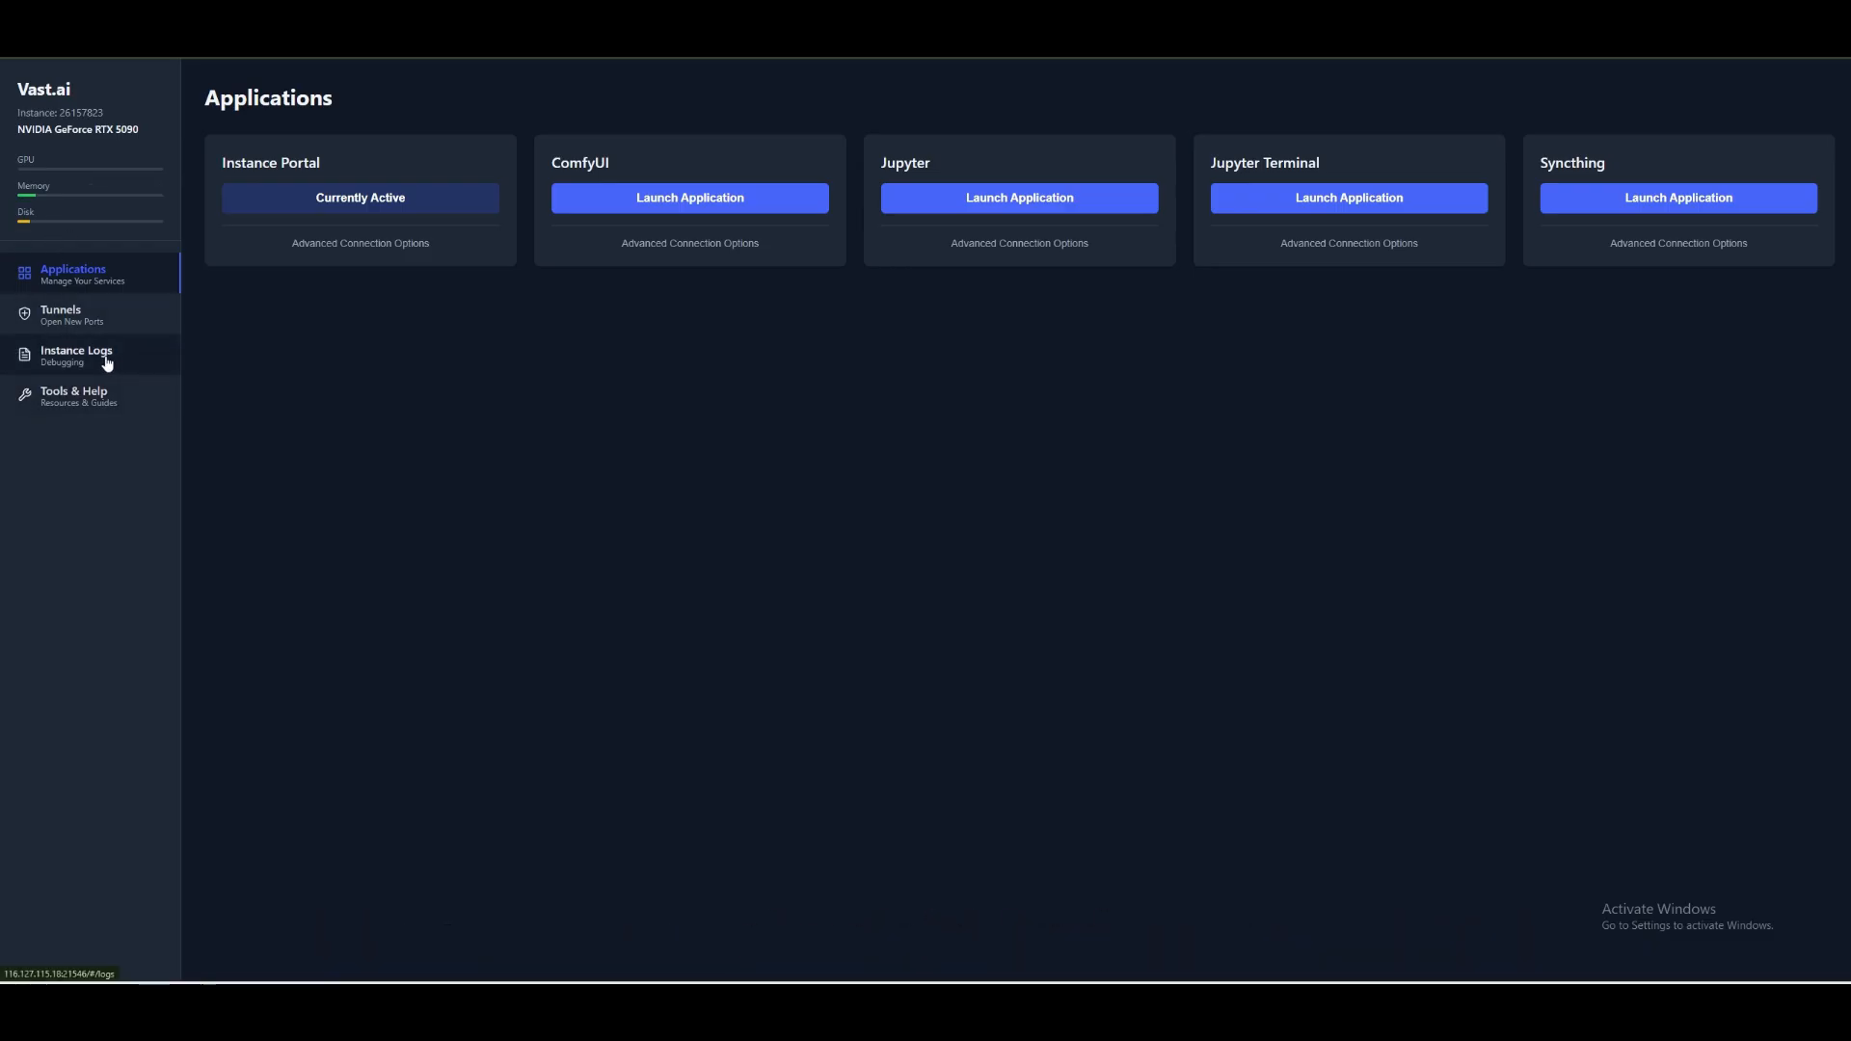
# Check the instance logs for ComfyUI's startup progress, and return to the ComfyUI browser tab.
pyautogui.click(106, 362)
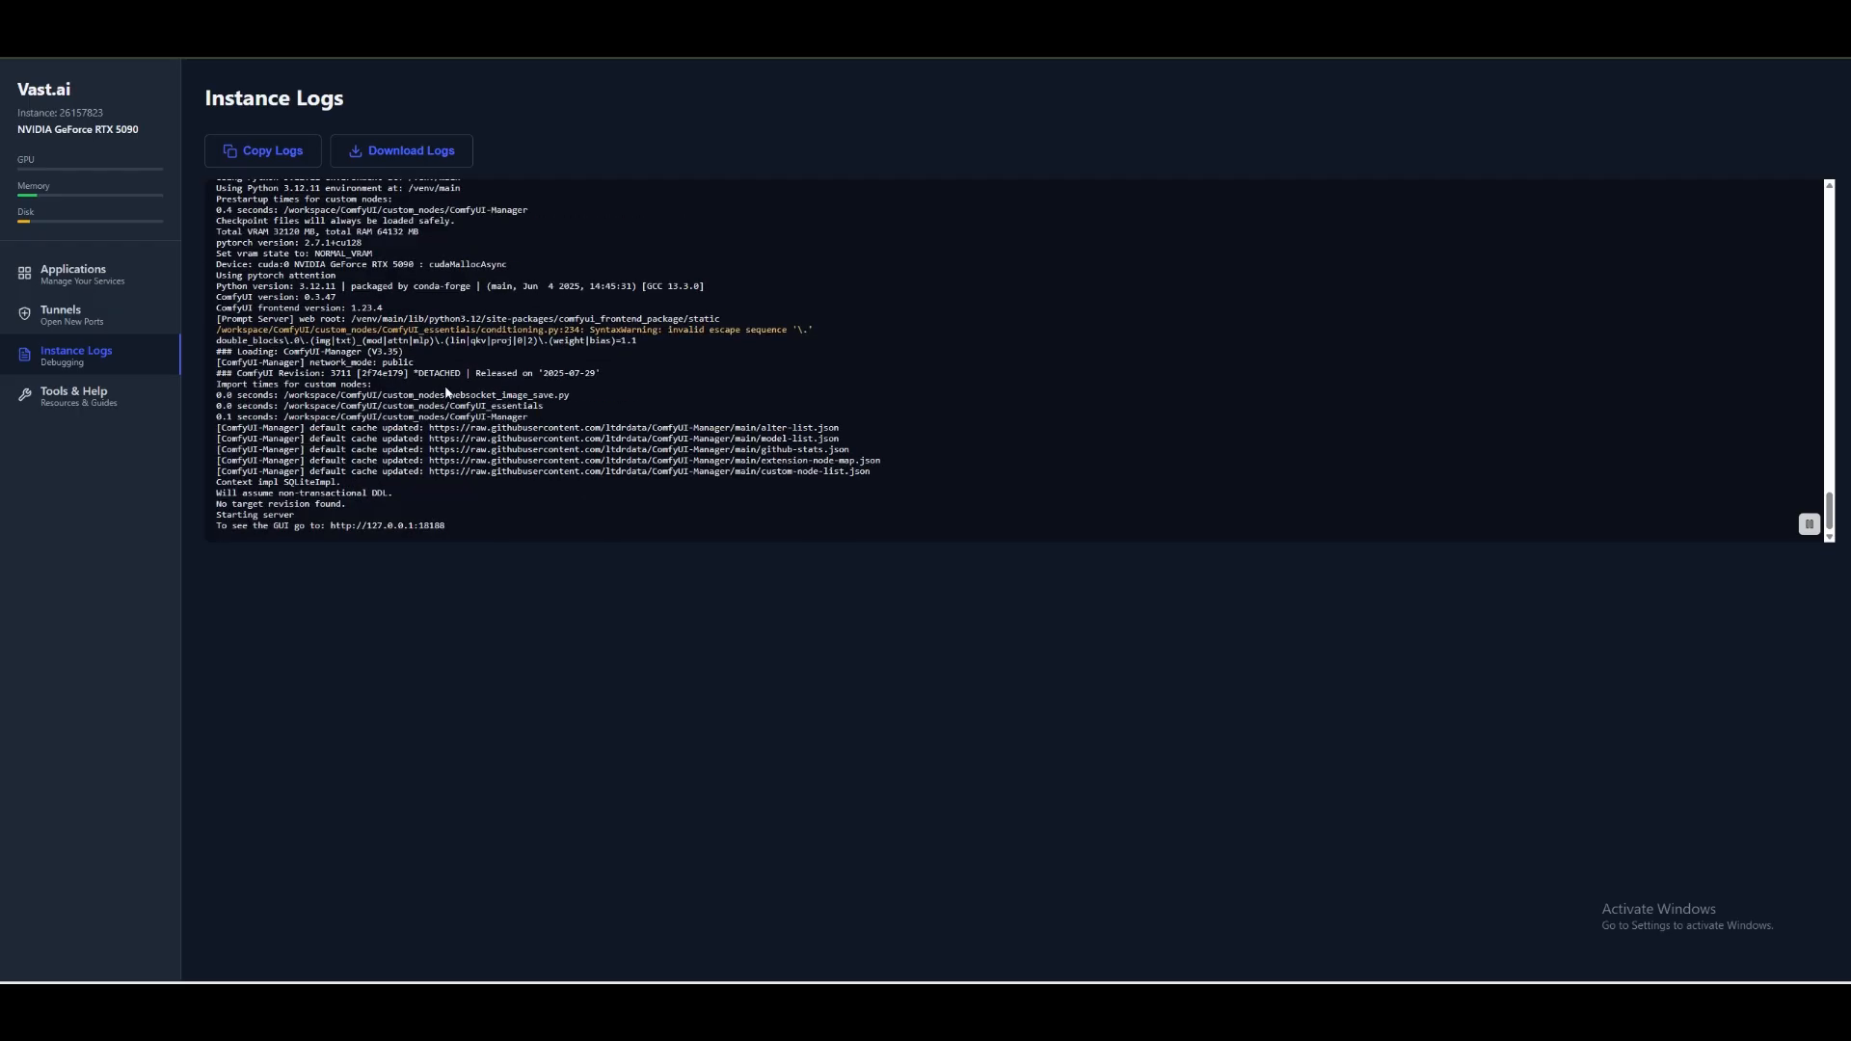
pyautogui.click(511, 16)
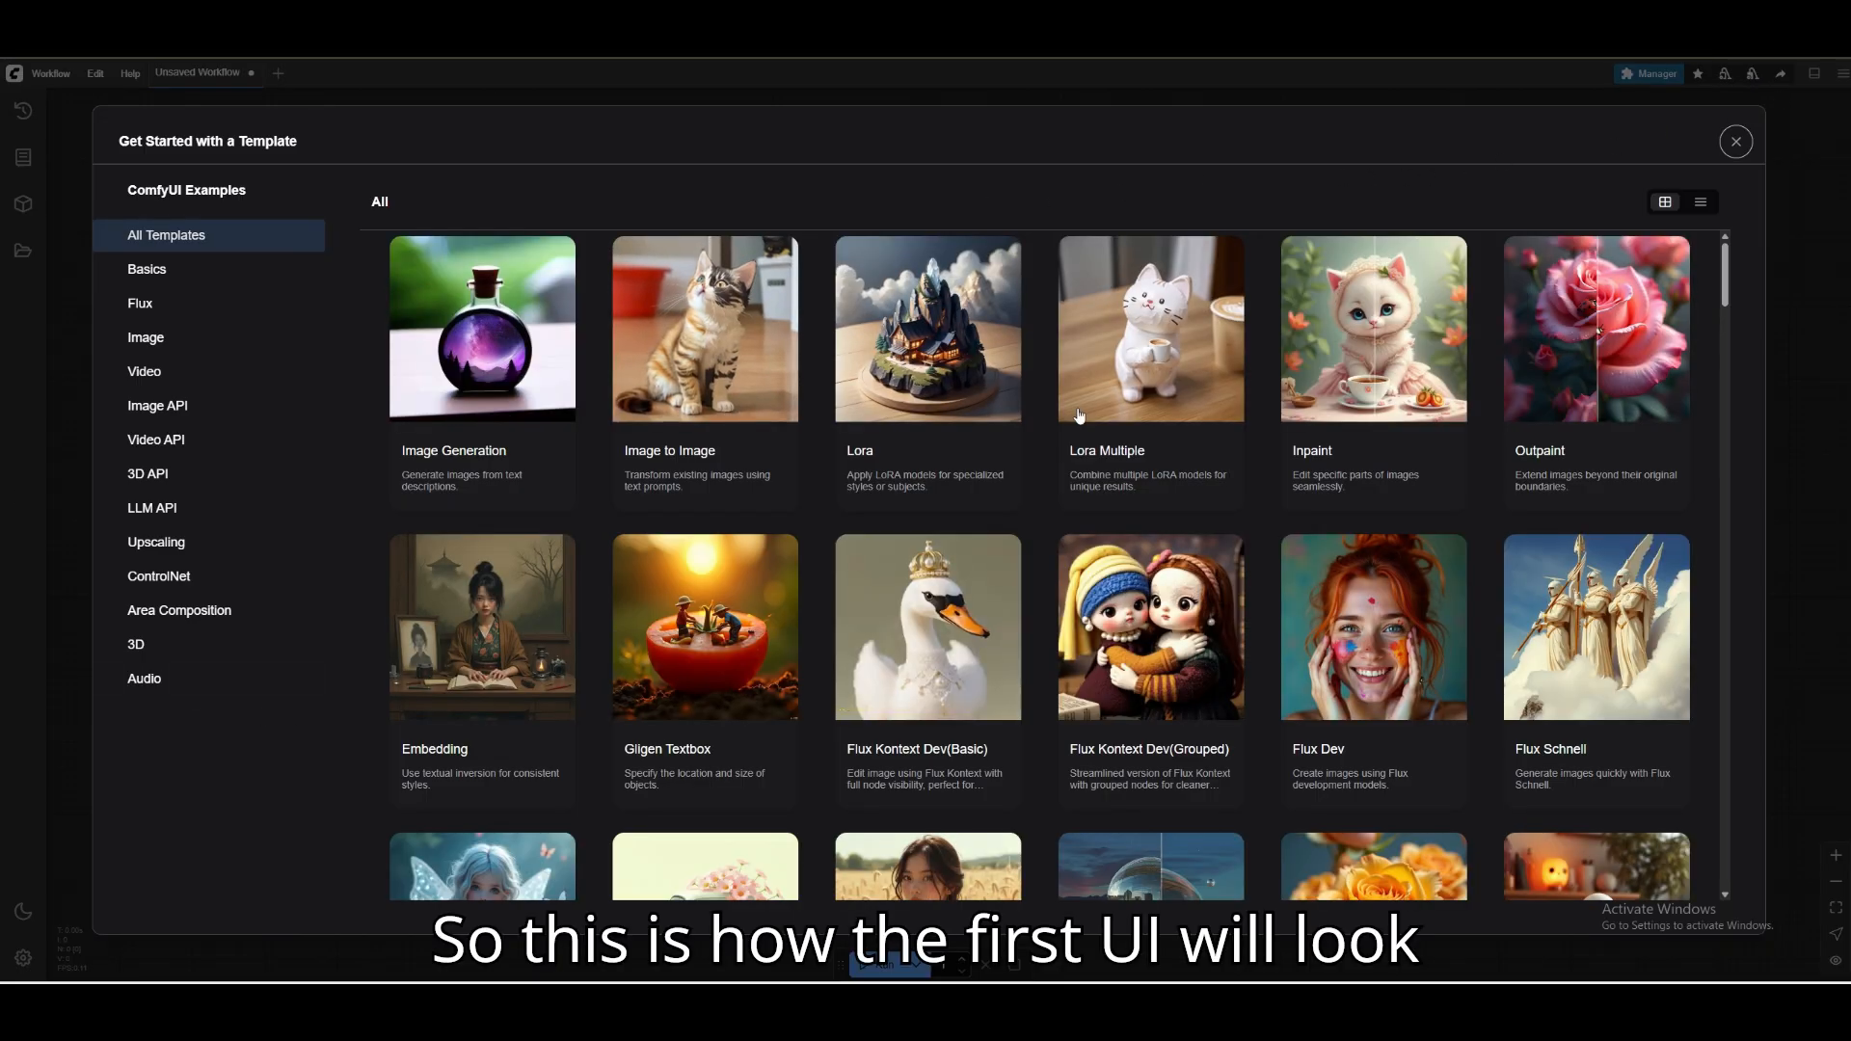
# Load the Wan 2.2 14B Text to Video template from the video examples and dismiss the missing models notice.
pyautogui.click(226, 372)
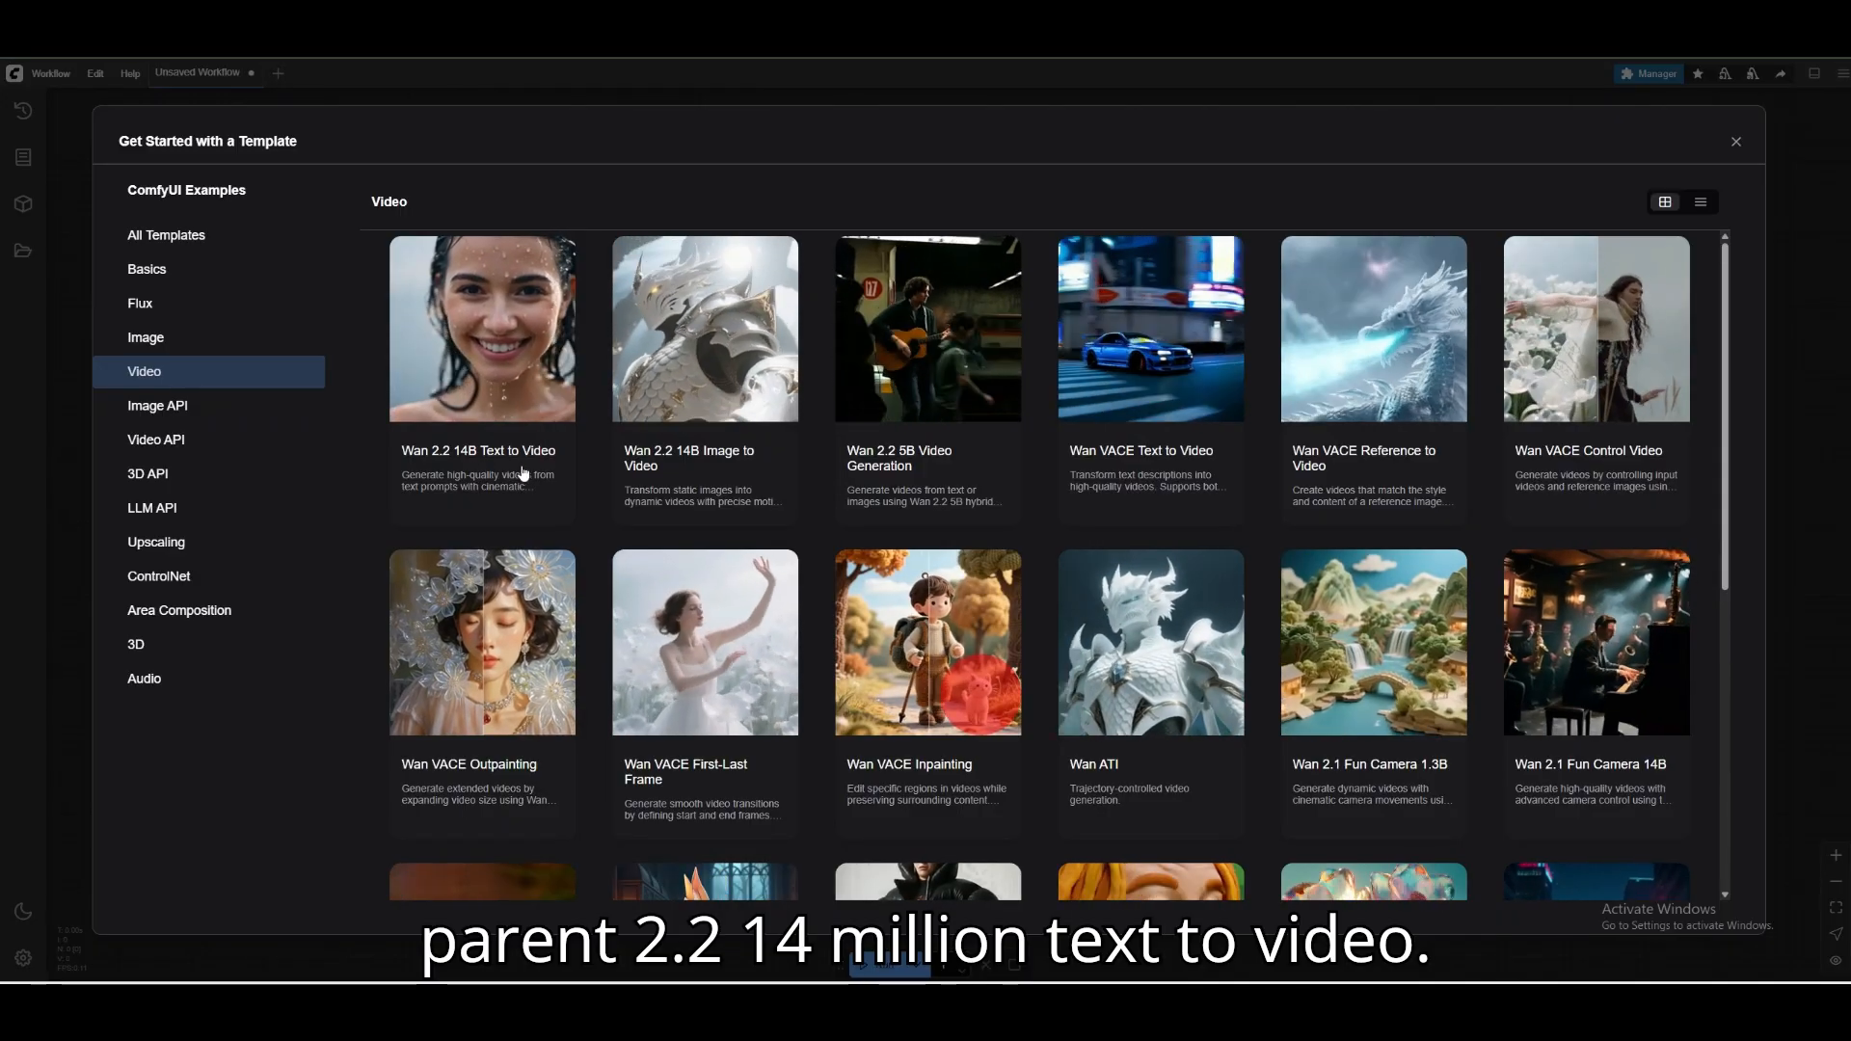
pyautogui.click(519, 458)
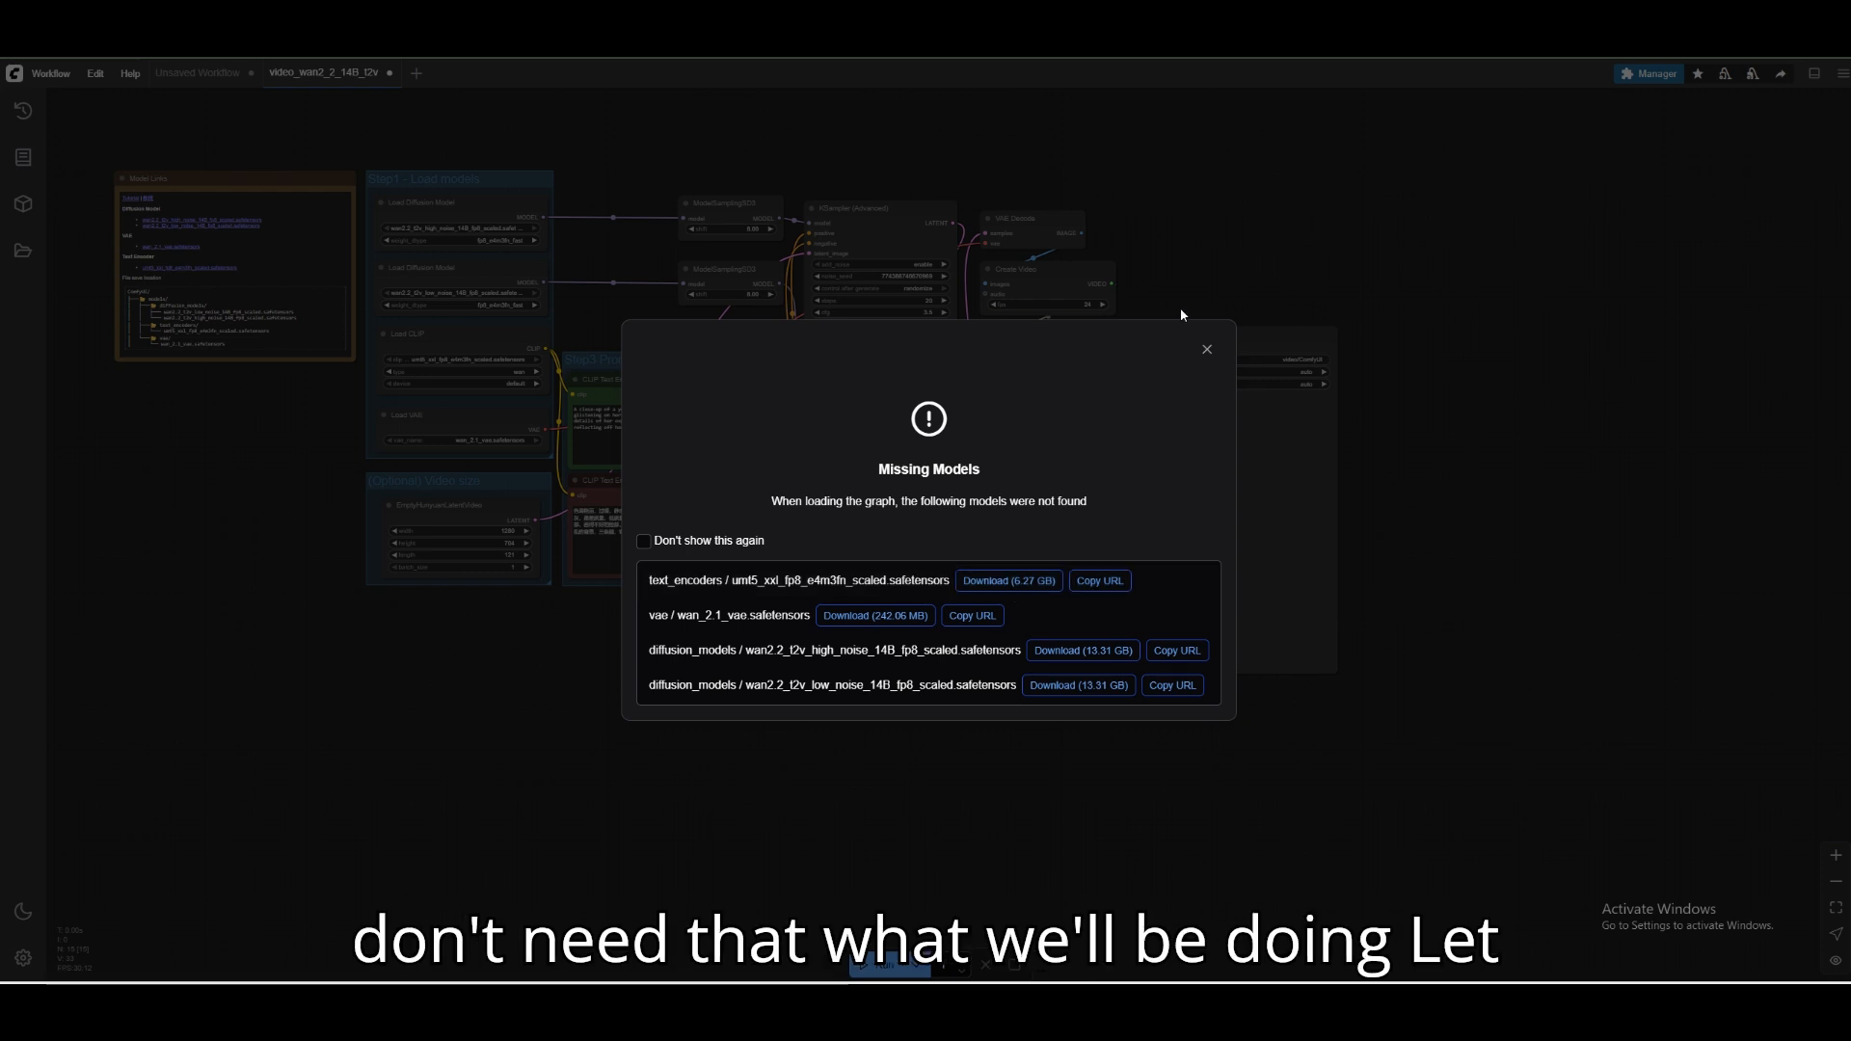
pyautogui.click(1207, 351)
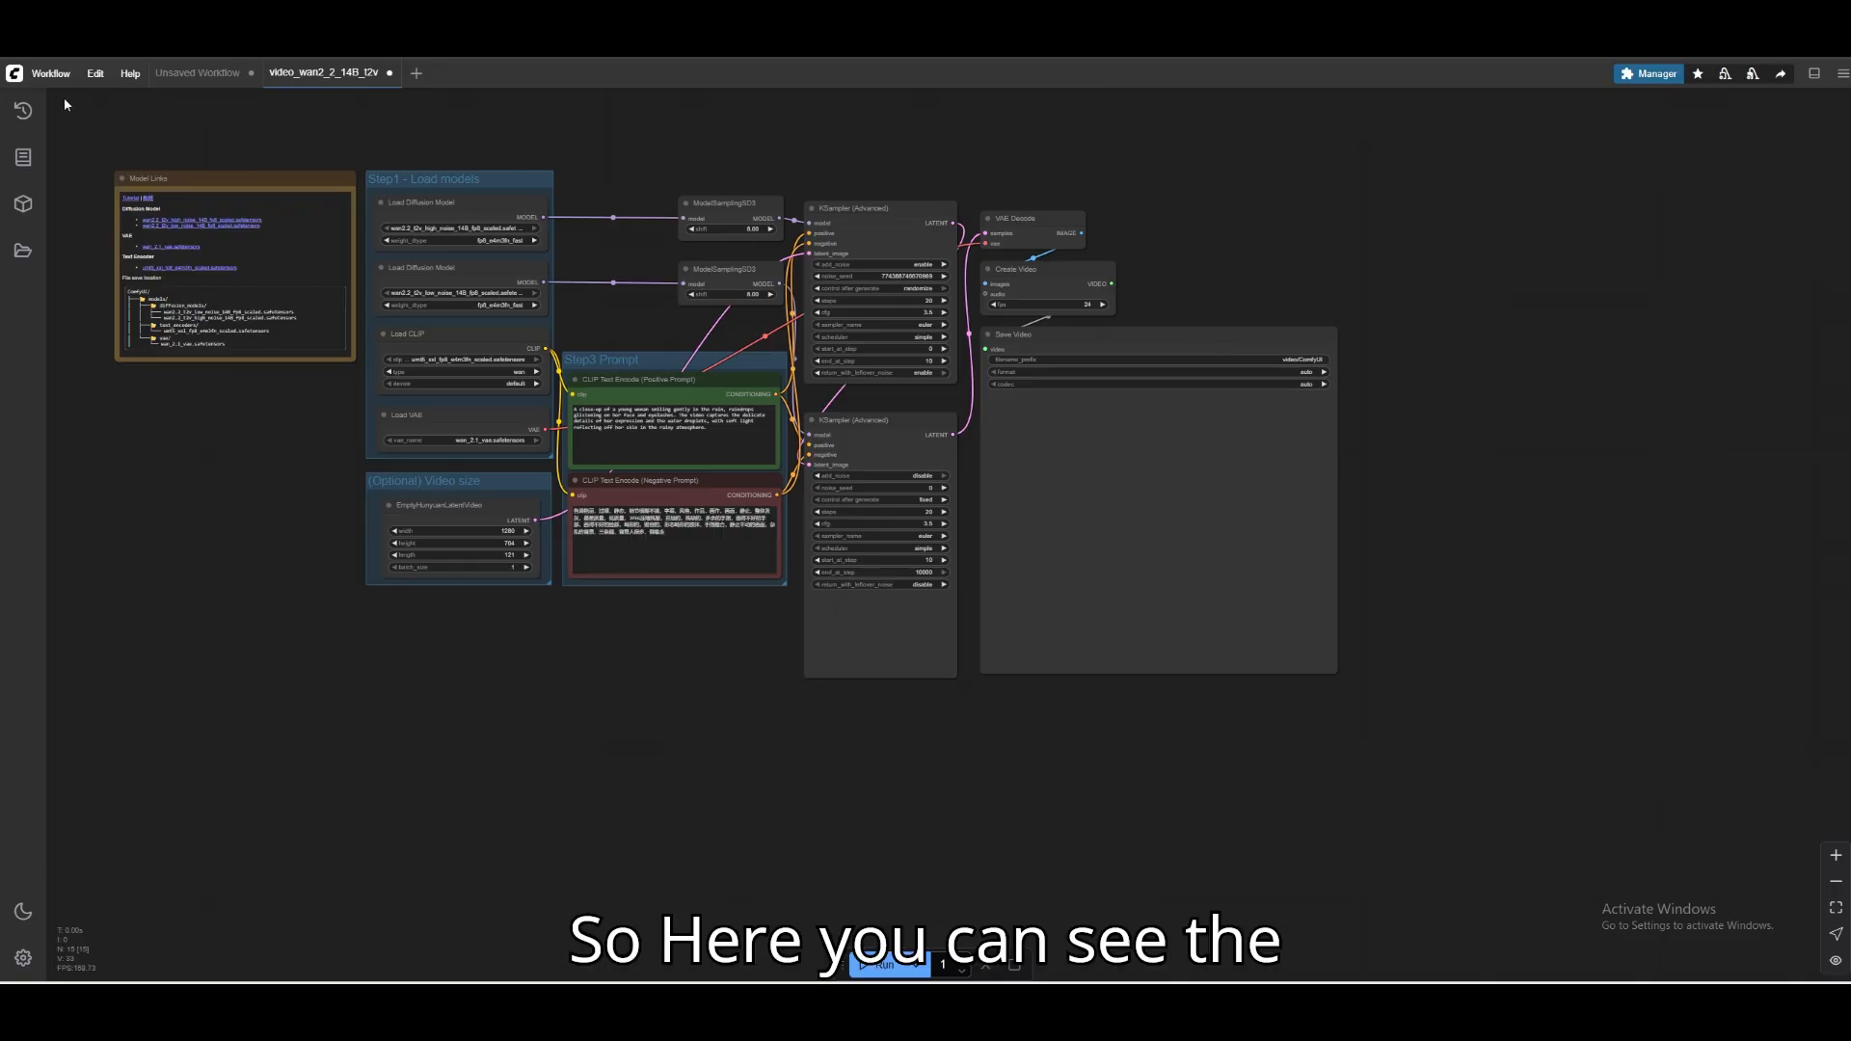
# Examine the external models offered in ComfyUI's Model Manager, and return to the main manager window.
pyautogui.click(1651, 73)
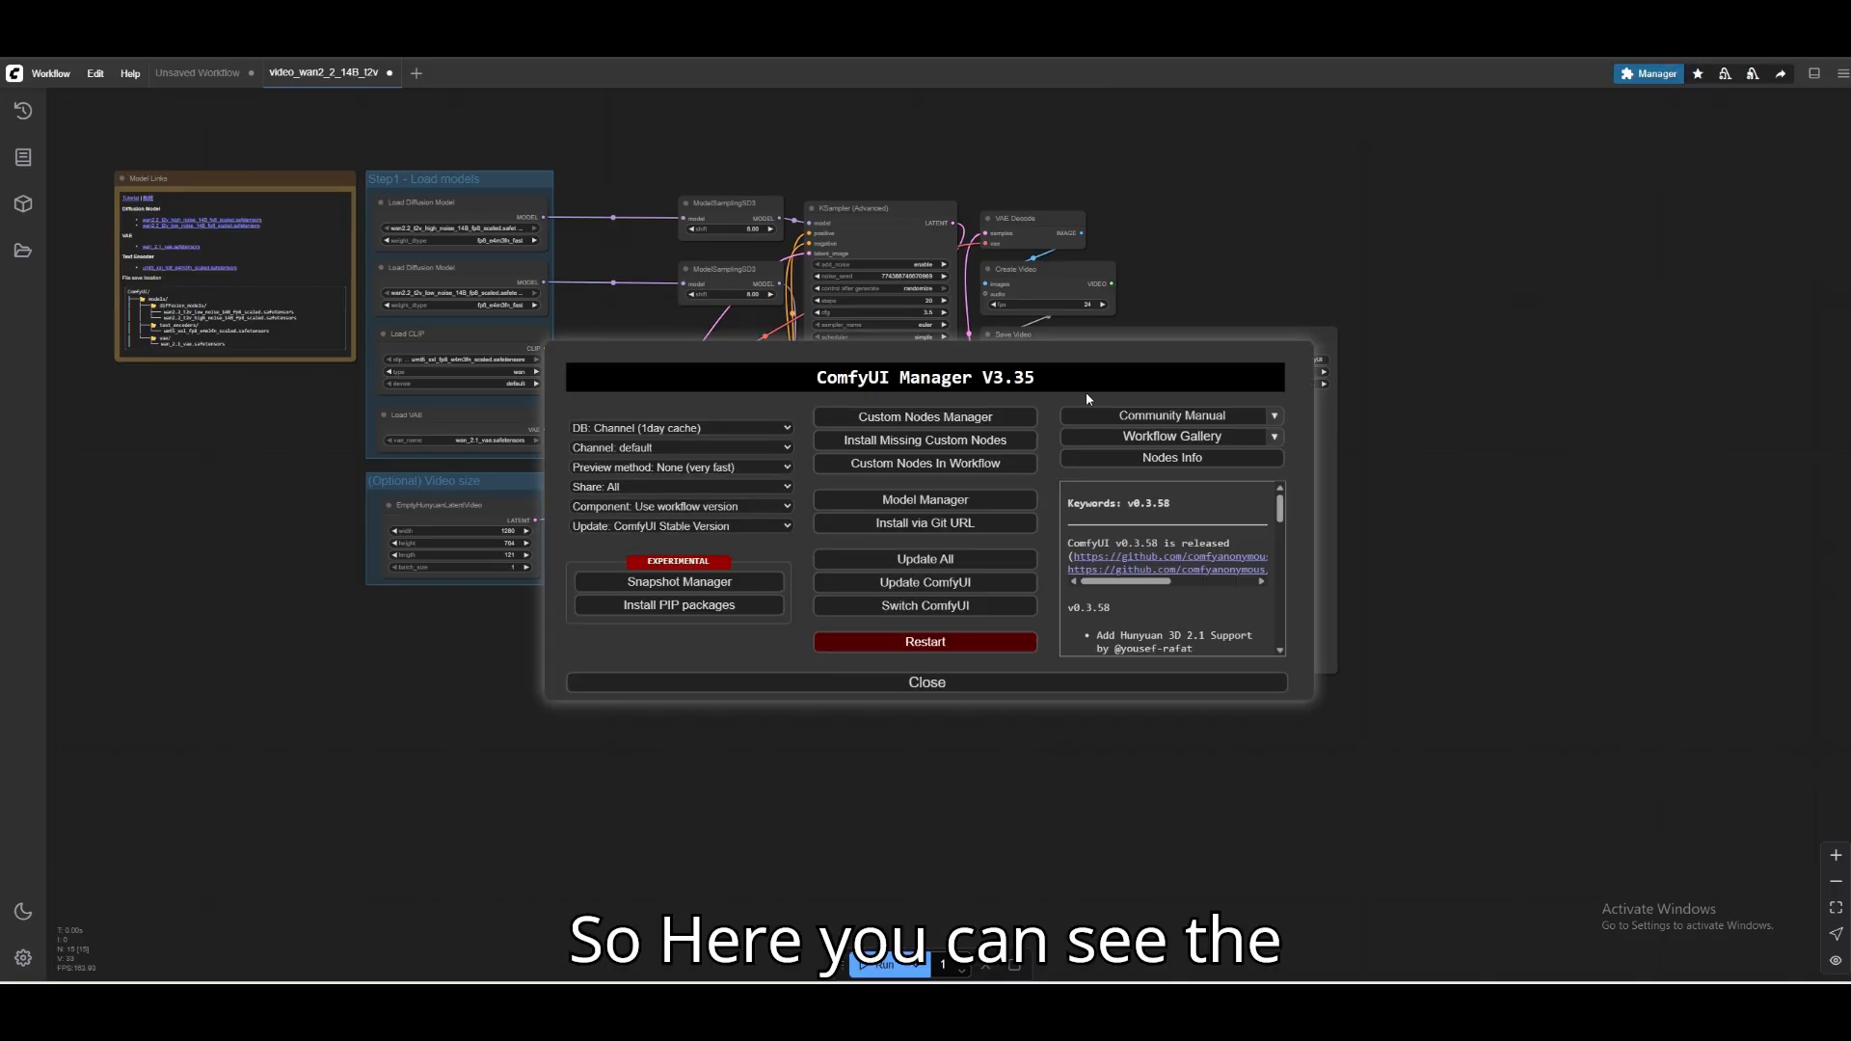
pyautogui.click(953, 509)
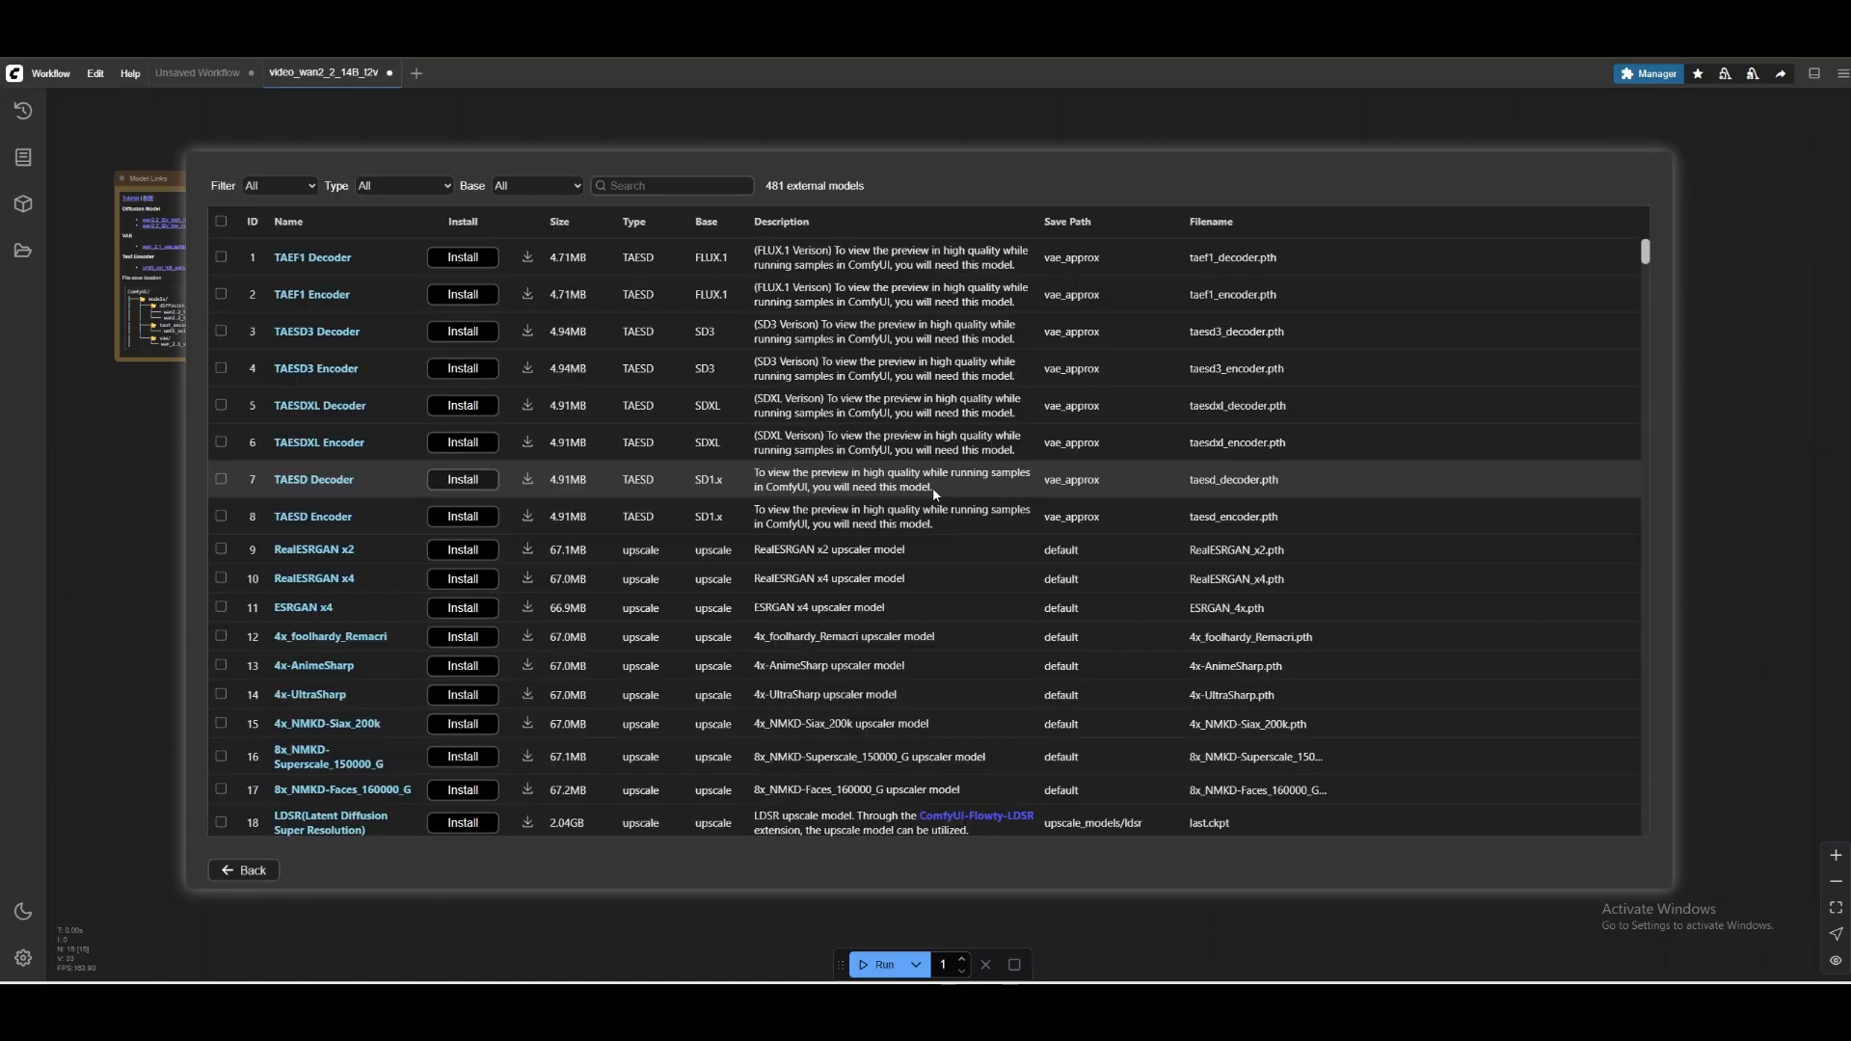
pyautogui.moveTo(900, 186); pyautogui.dragTo(1033, 220)
pyautogui.click(818, 185)
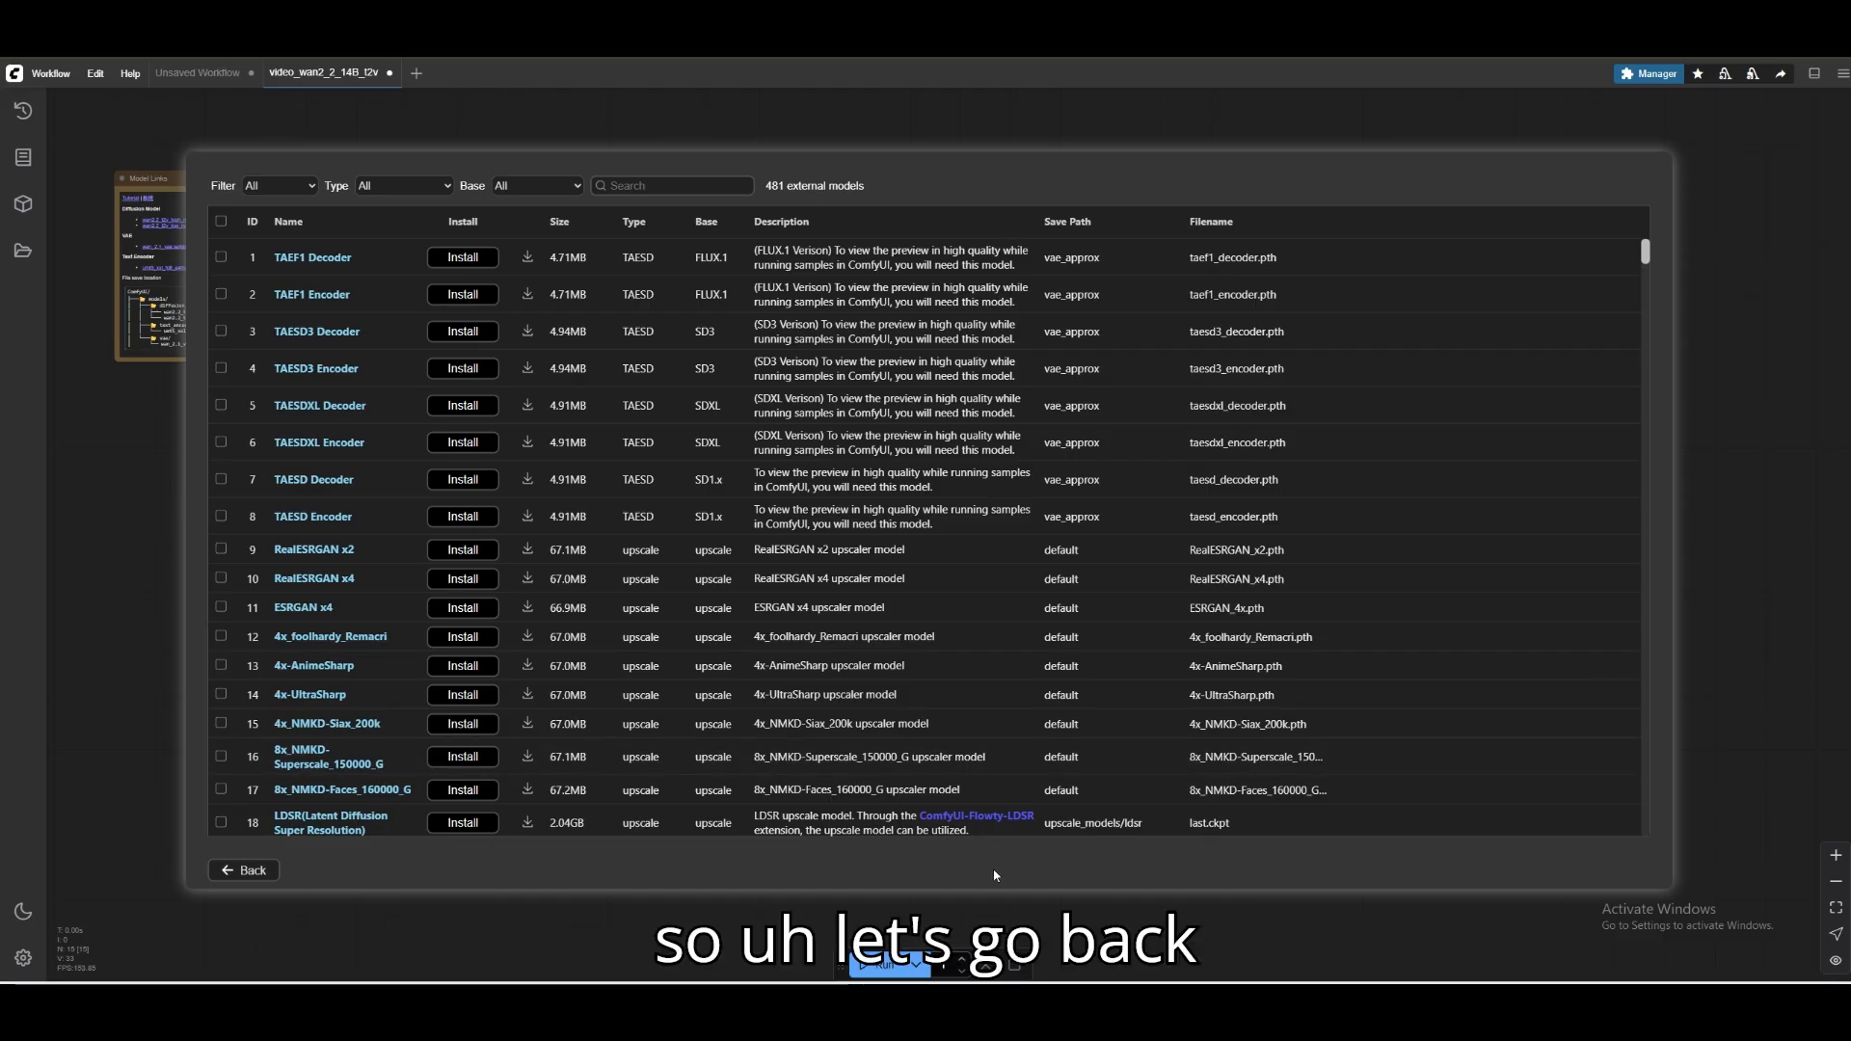
pyautogui.click(260, 870)
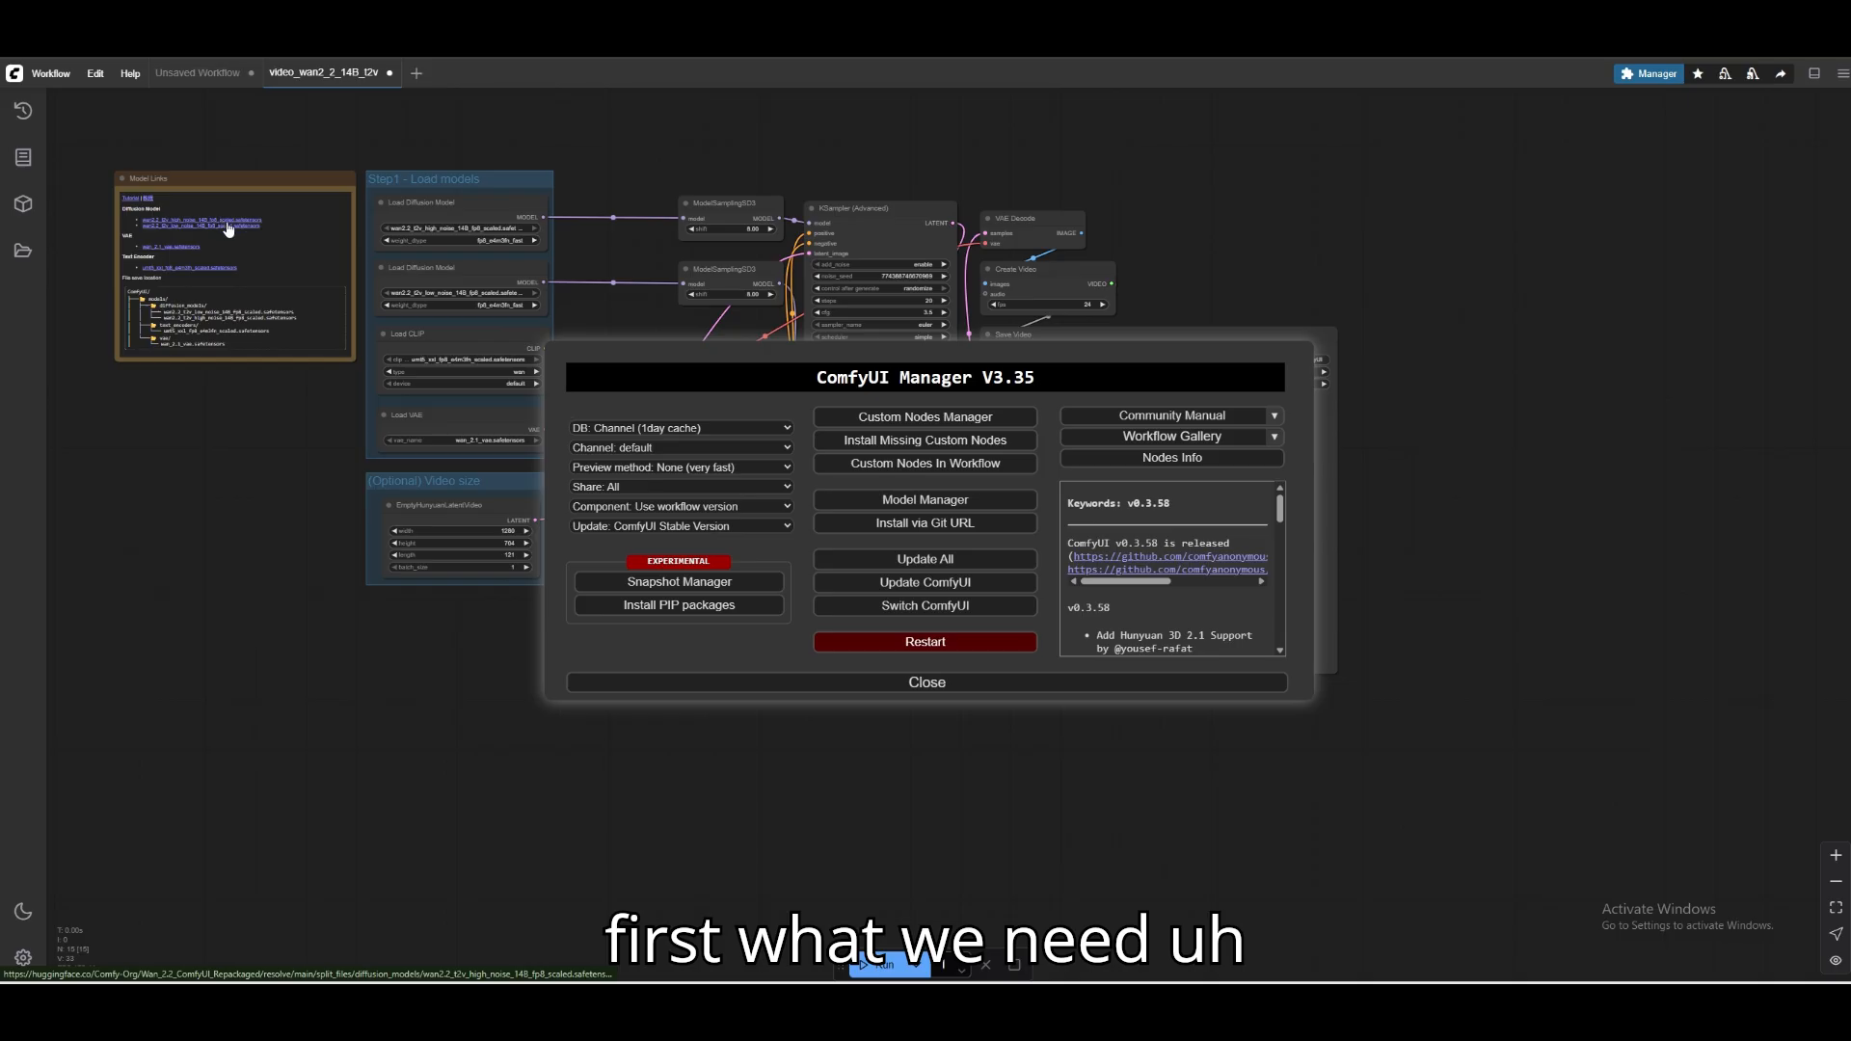
pyautogui.keyDown('ctrl'); pyautogui.scroll(3, 255, 241); pyautogui.keyUp('ctrl')
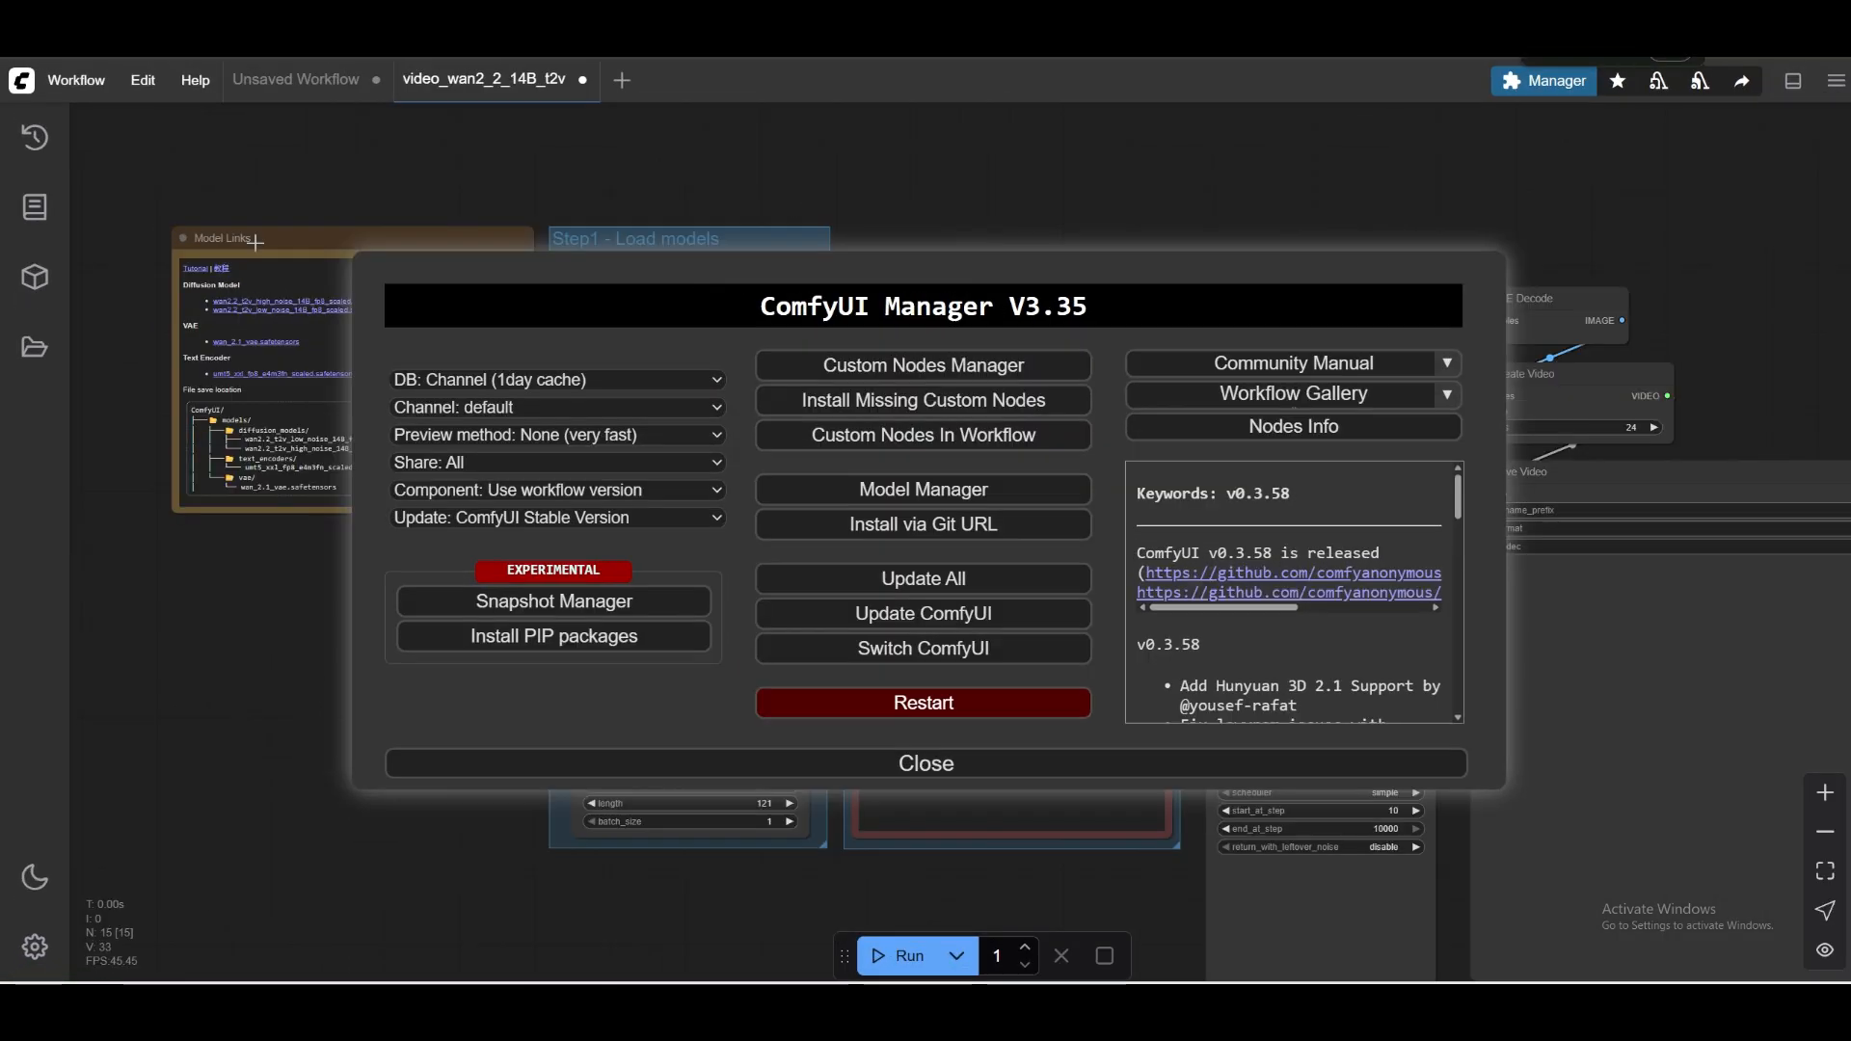
# Search the Model Manager's external models for "wan 2.2", and close the manager to return to the workflow canvas.
pyautogui.scroll(-1, 255, 241)
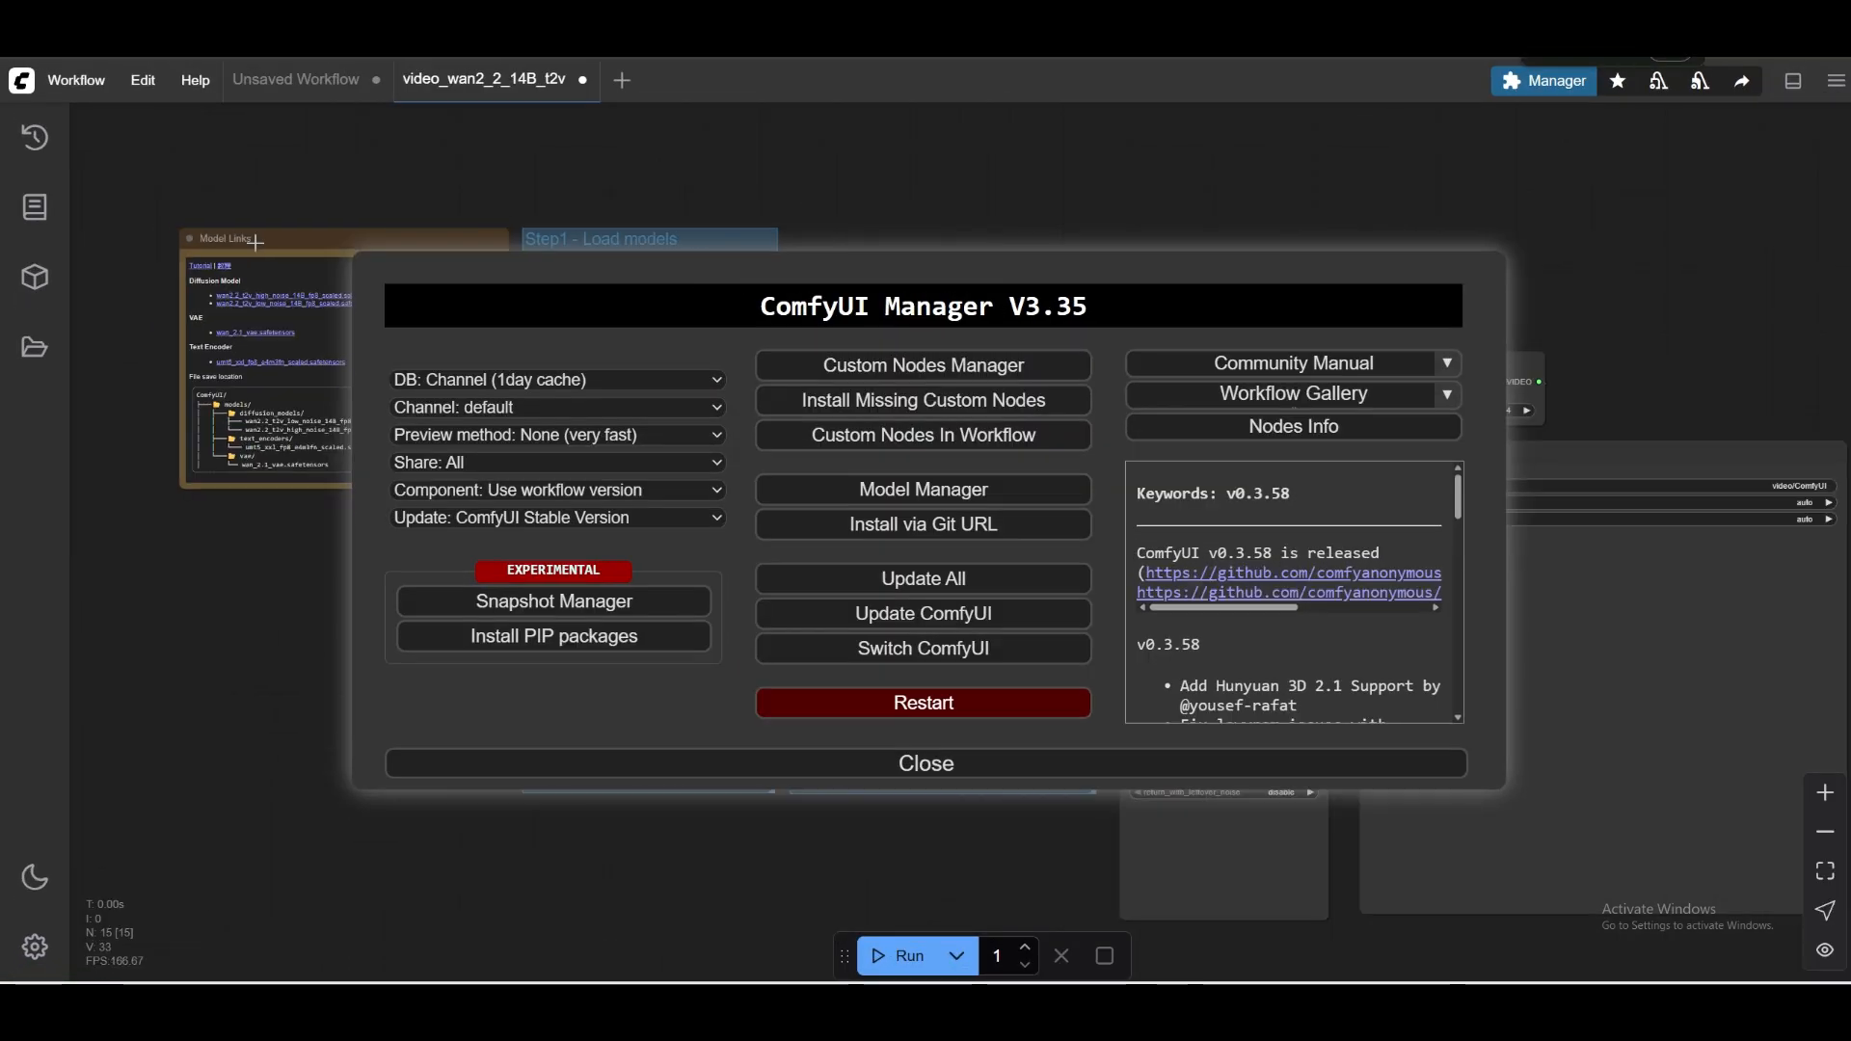
pyautogui.click(951, 771)
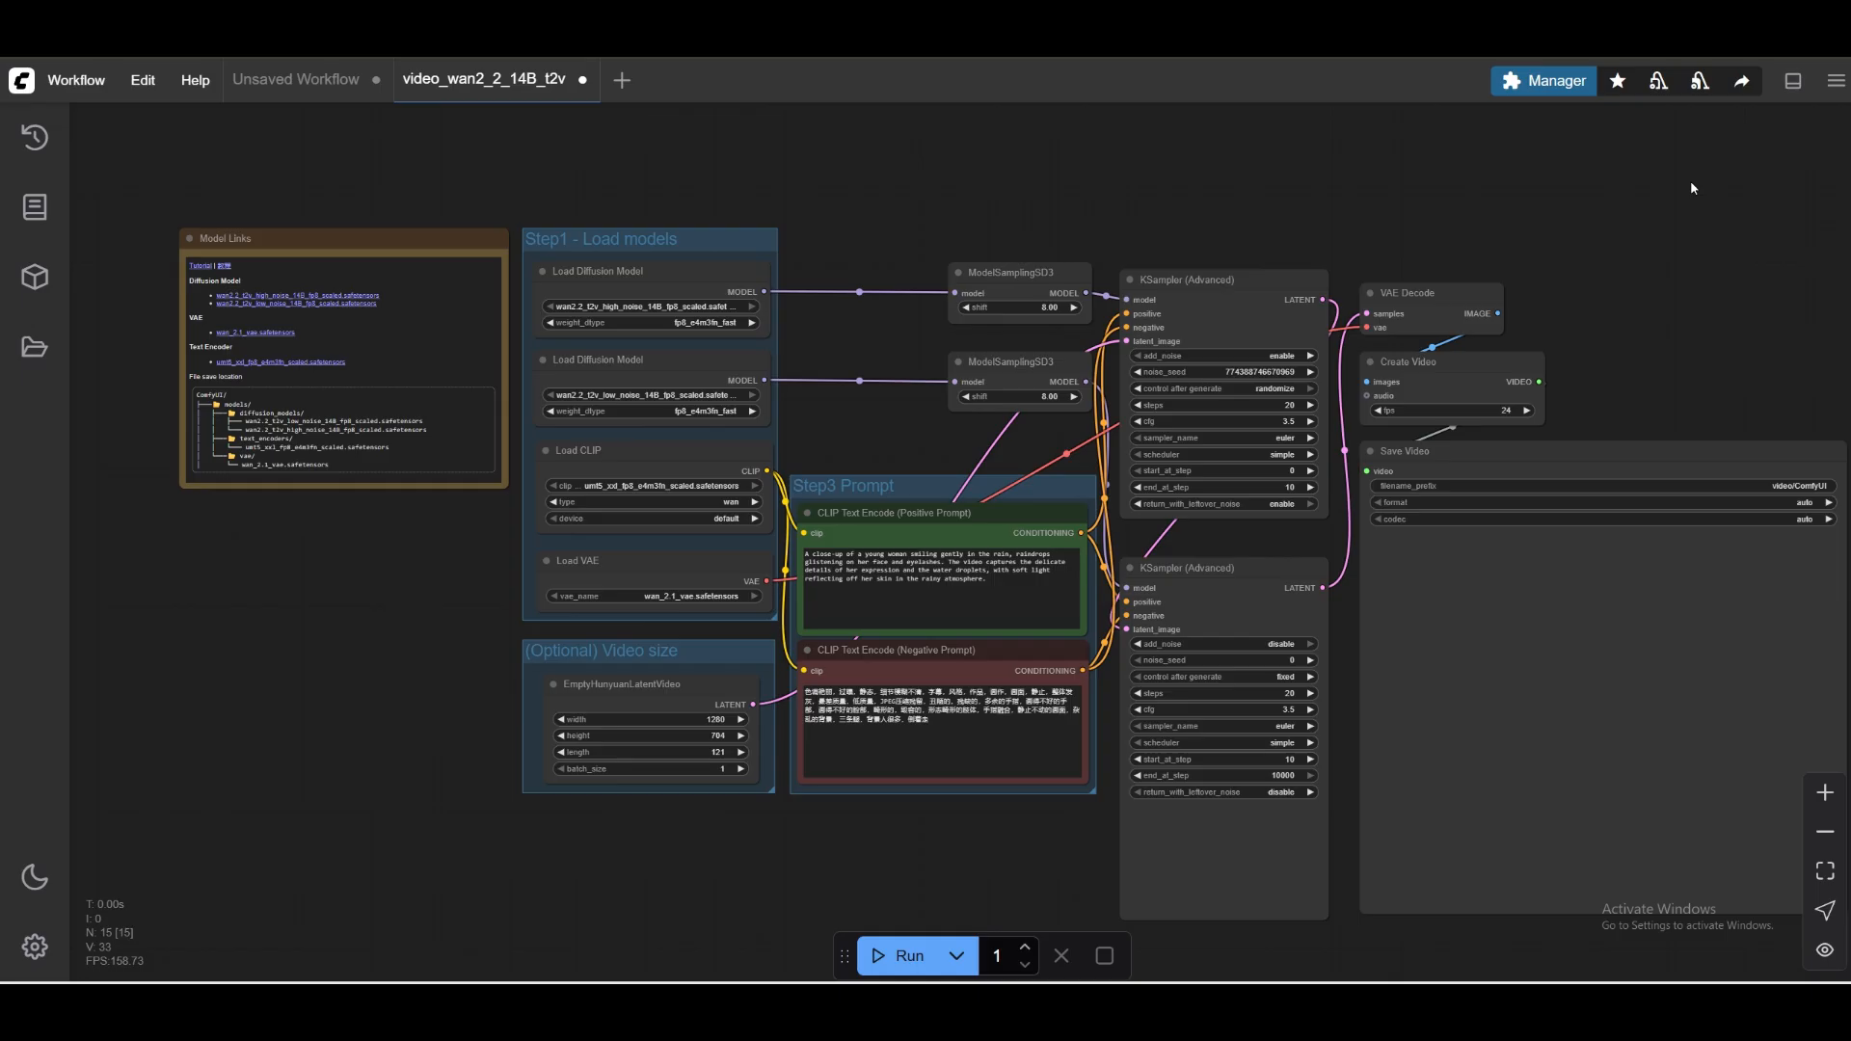
pyautogui.click(1553, 90)
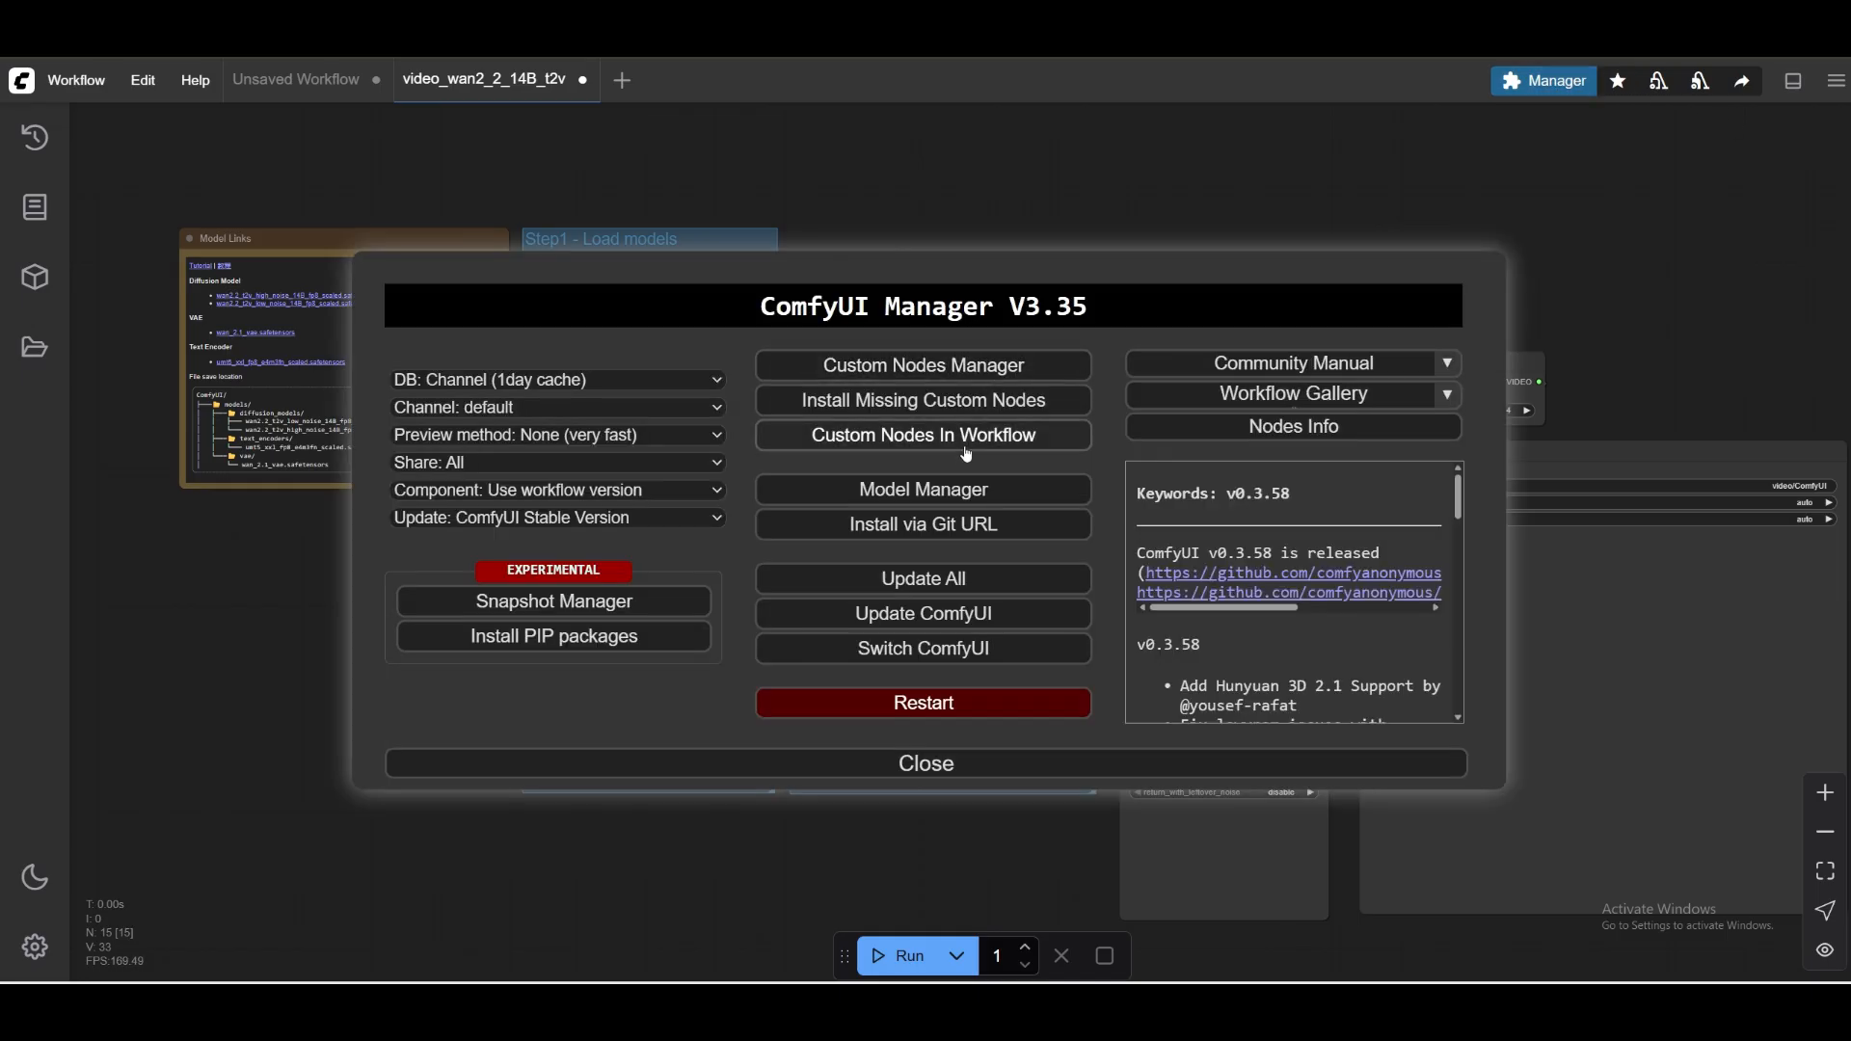
pyautogui.click(967, 489)
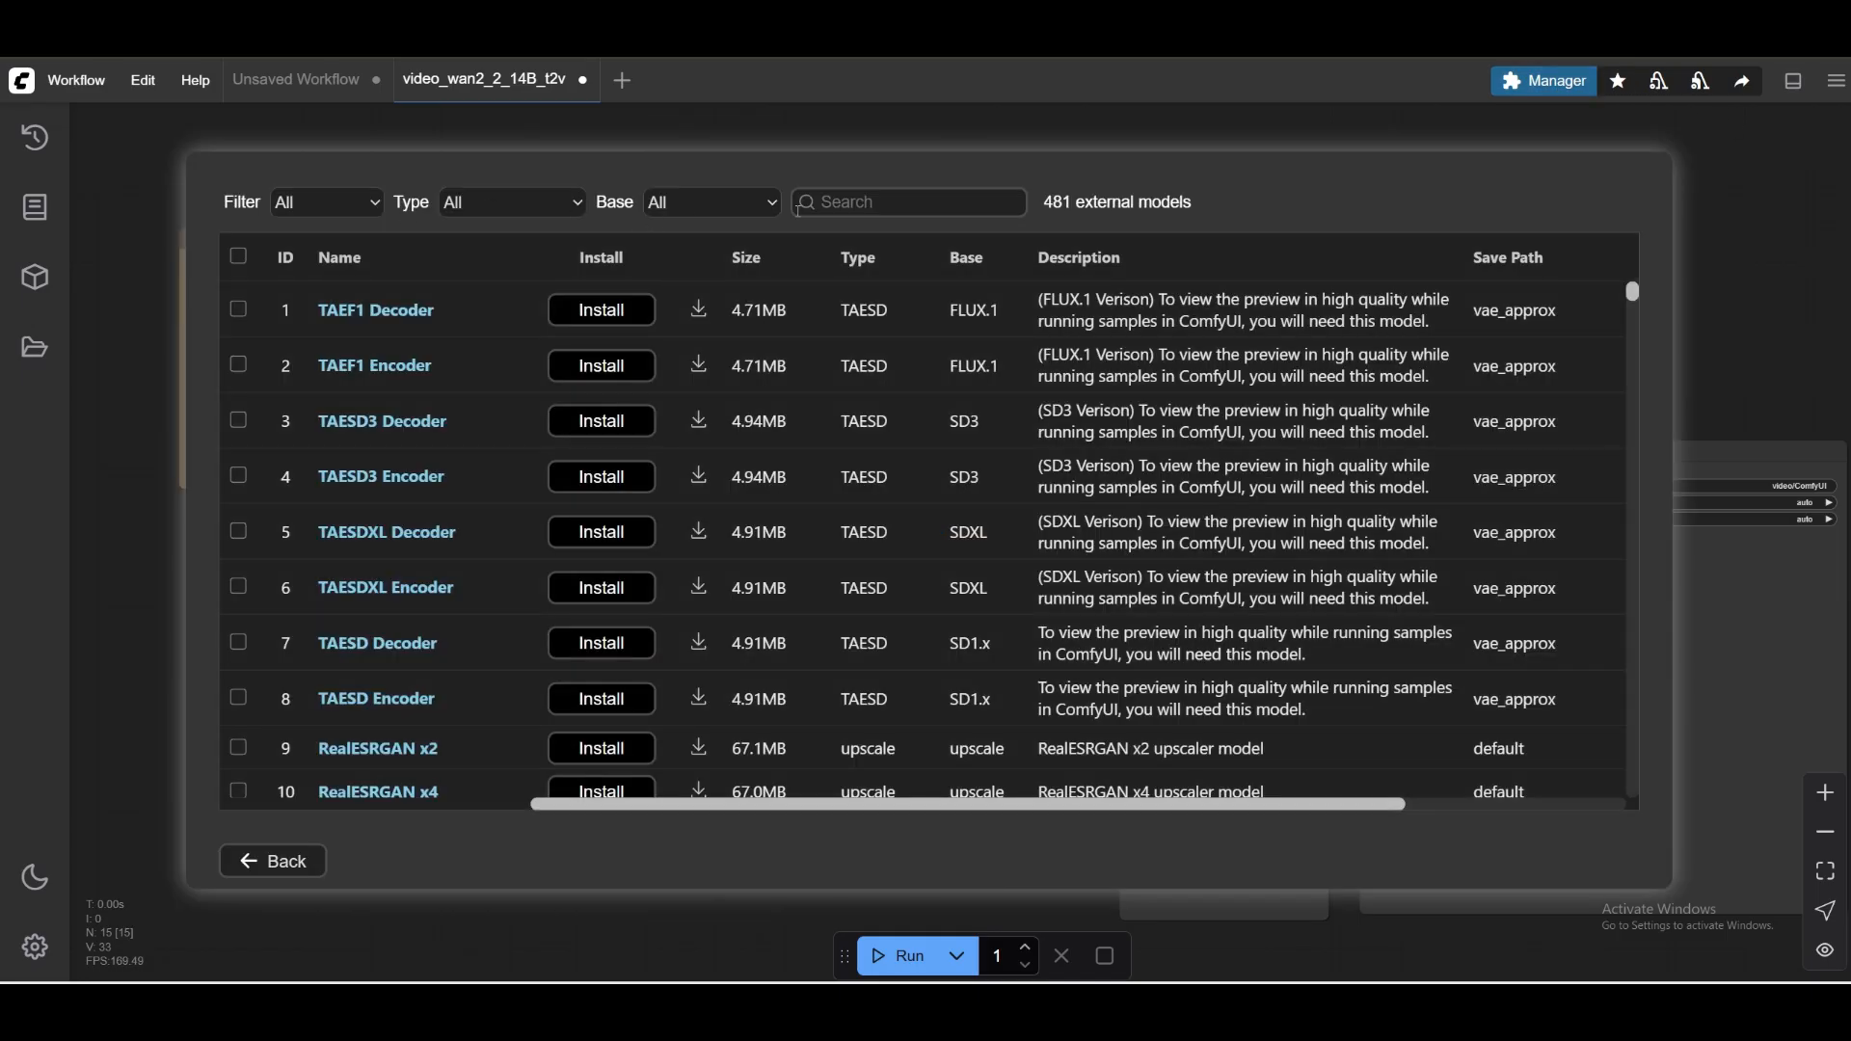
pyautogui.write('wan')
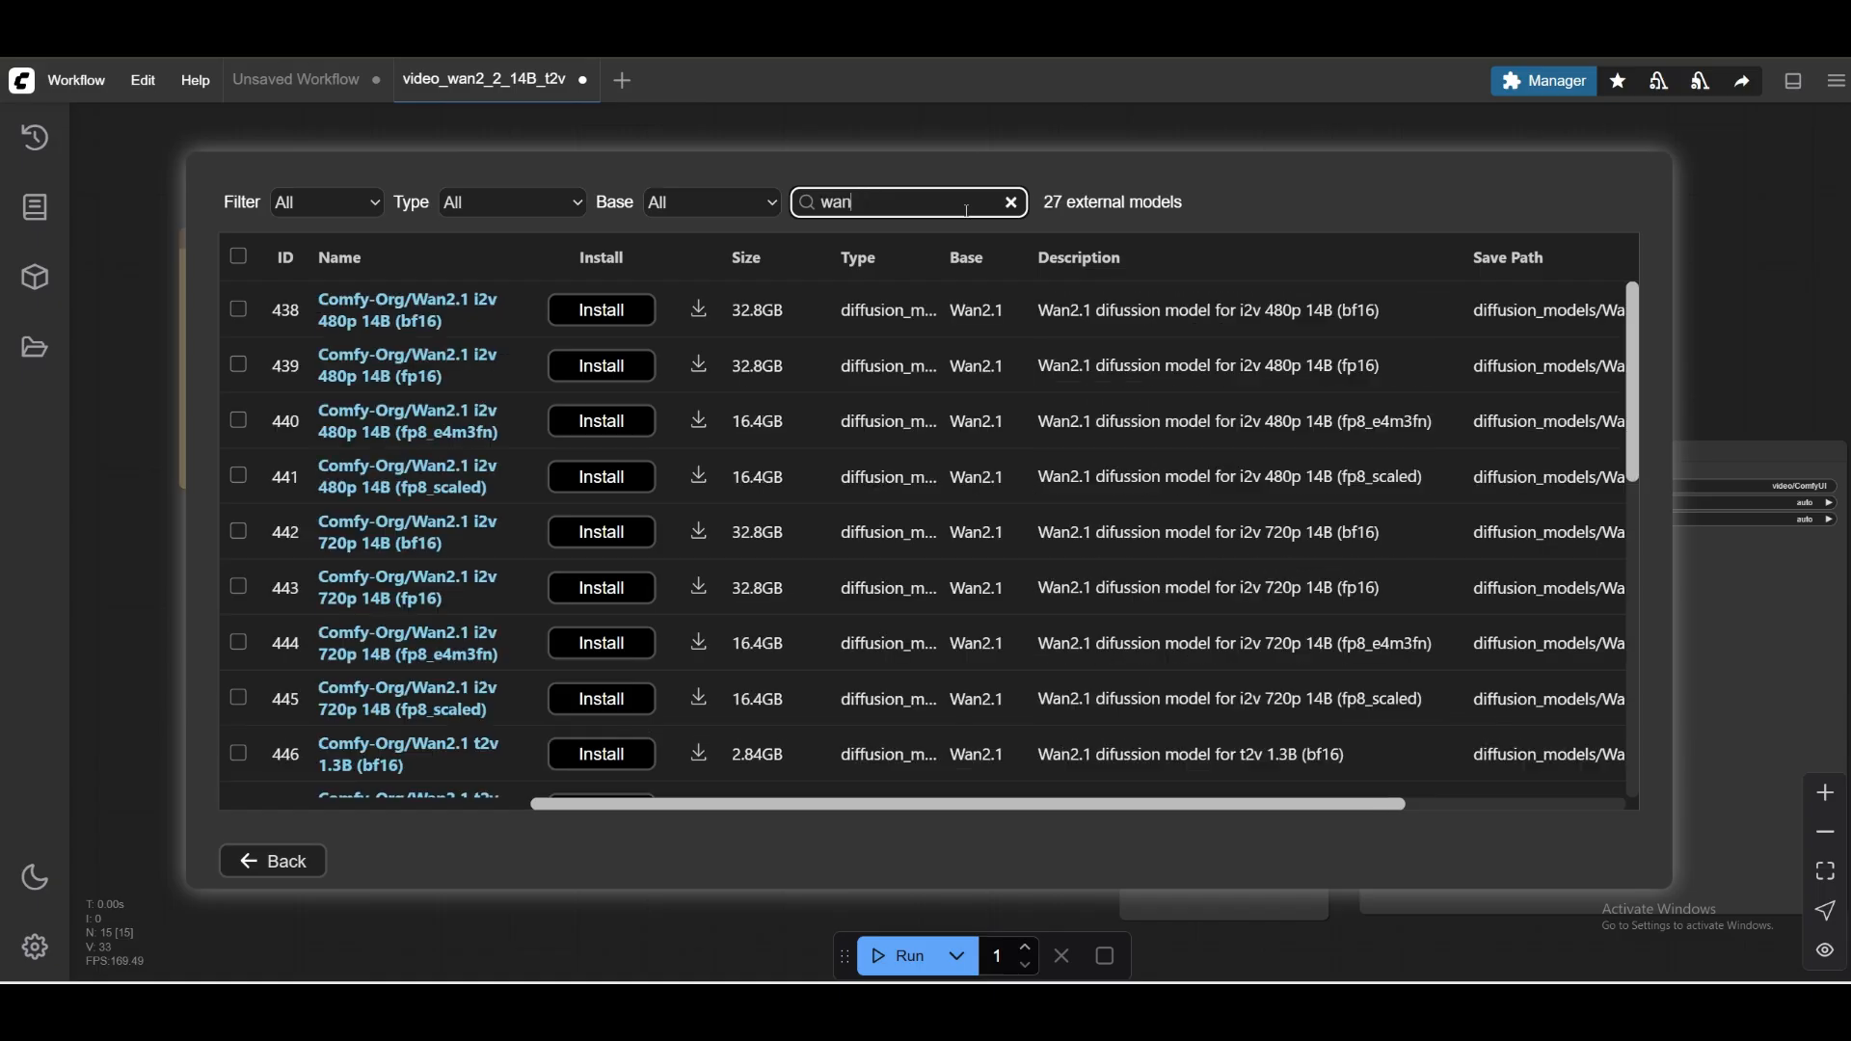
pyautogui.write(' 2.2')
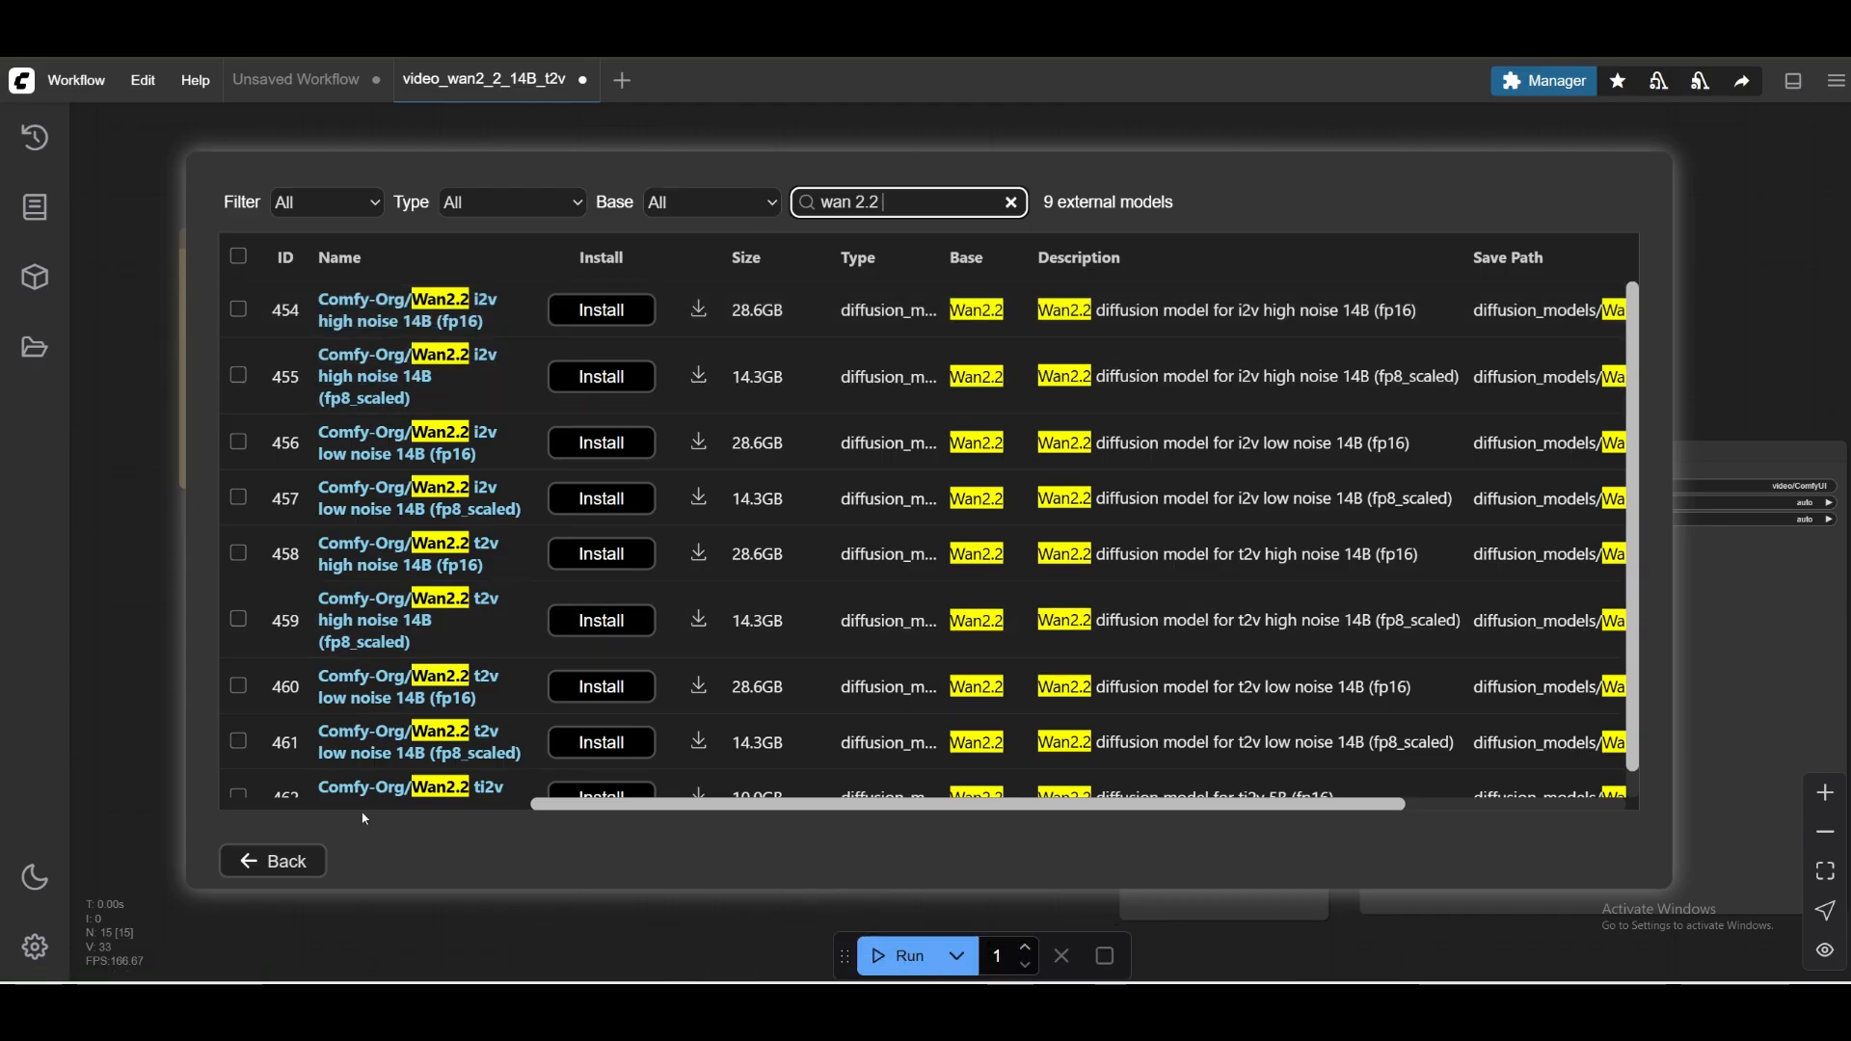
pyautogui.click(270, 868)
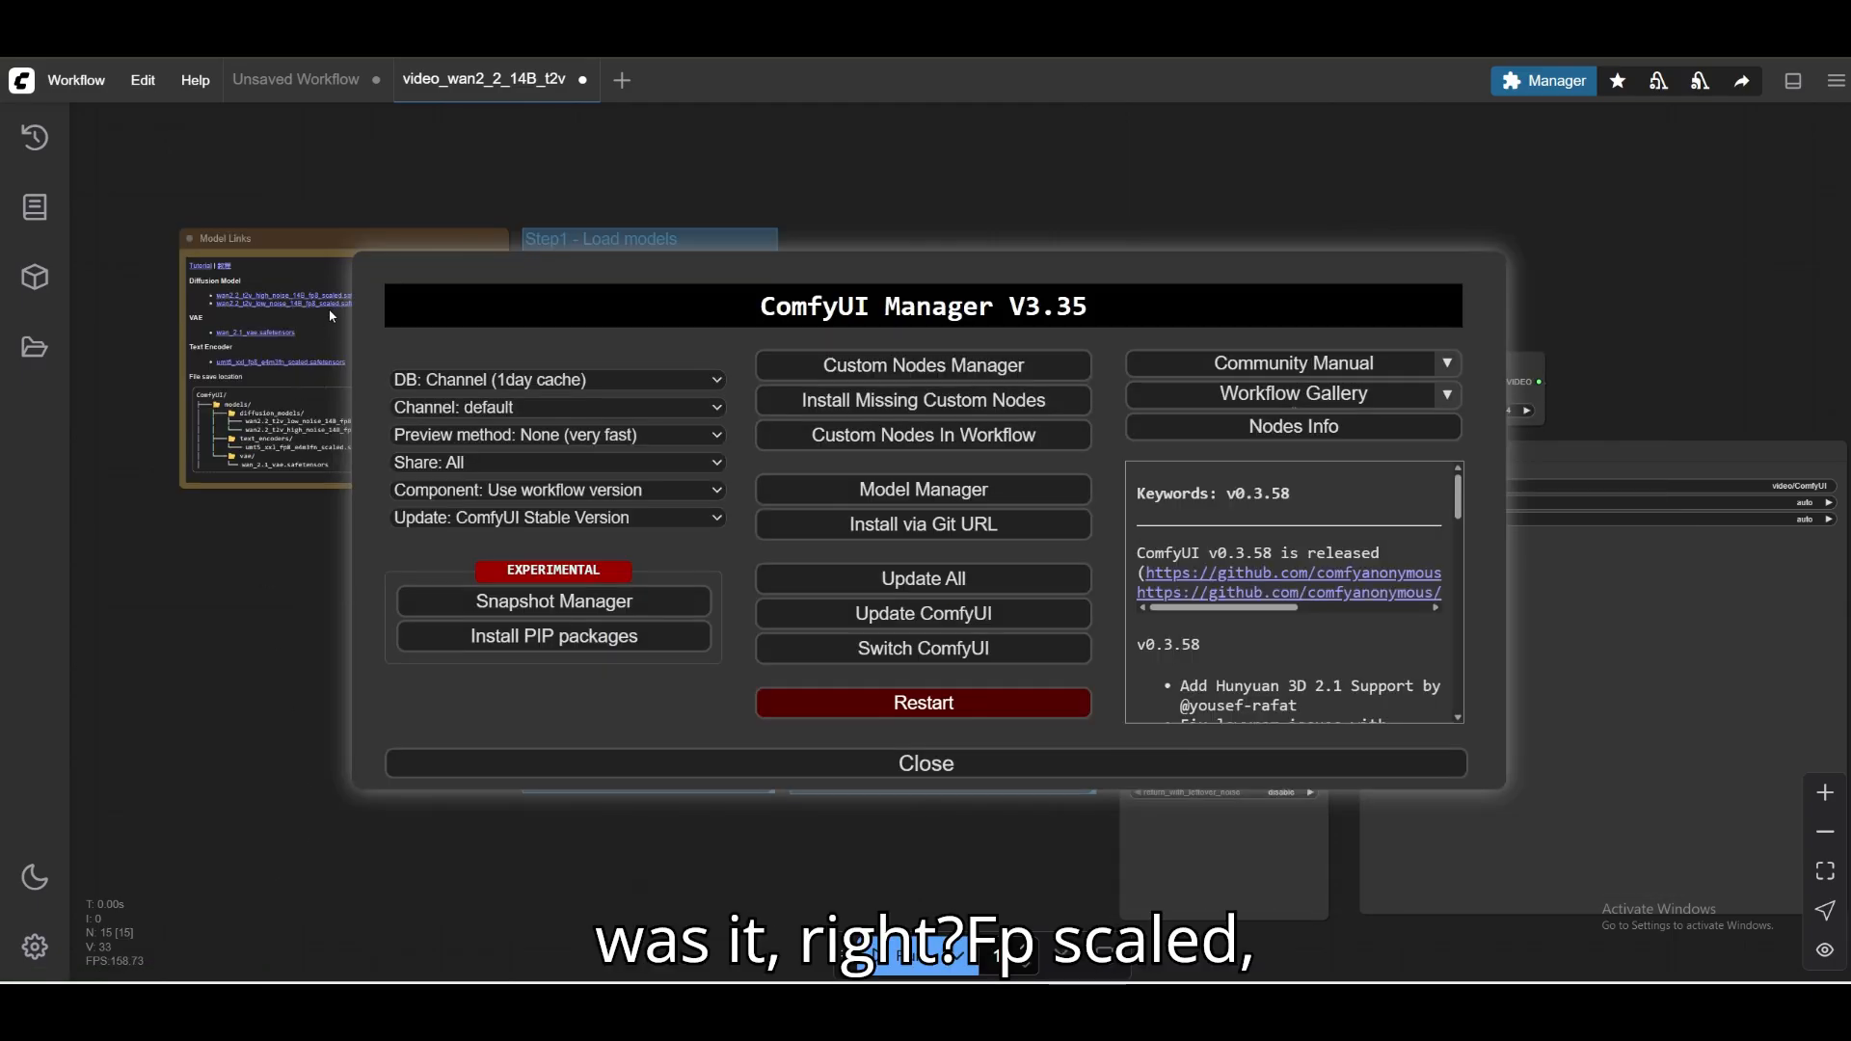
pyautogui.click(1002, 763)
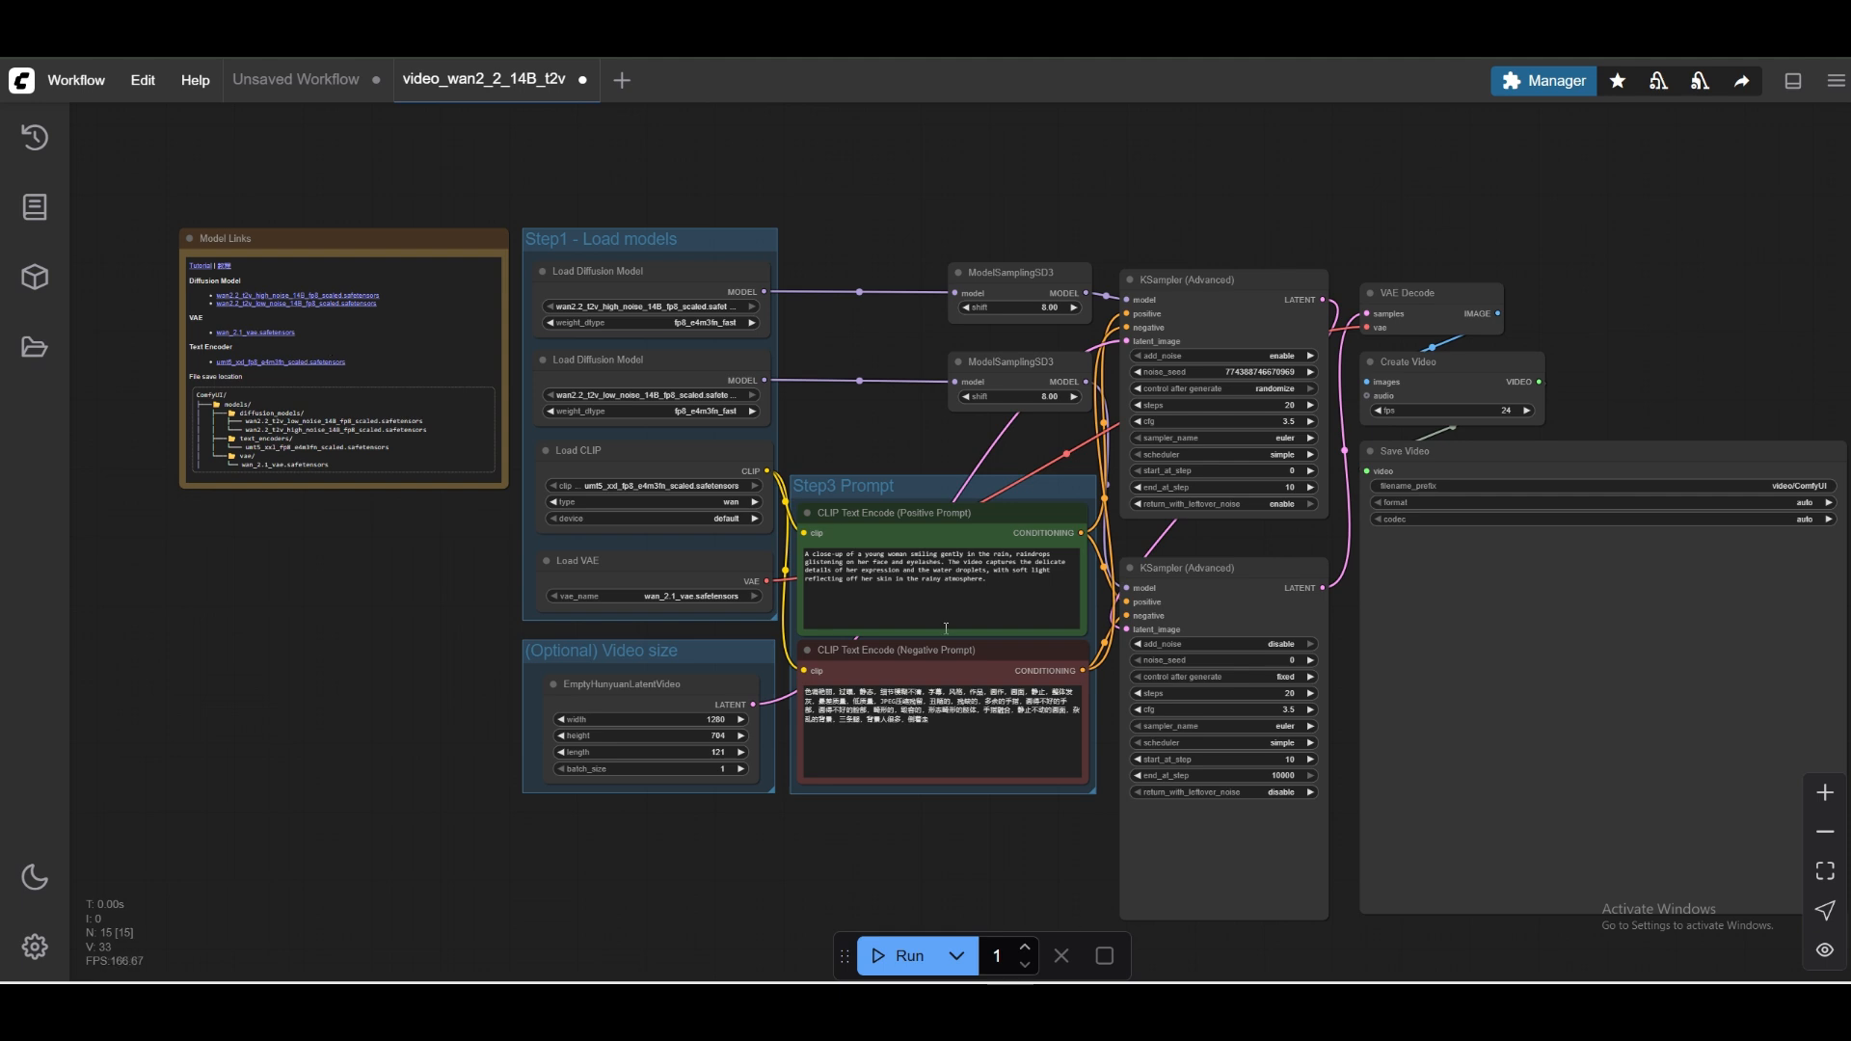
# Open the Model Manager again, and launch another ComfyUI window from the instance portal's applications page.
pyautogui.click(1543, 80)
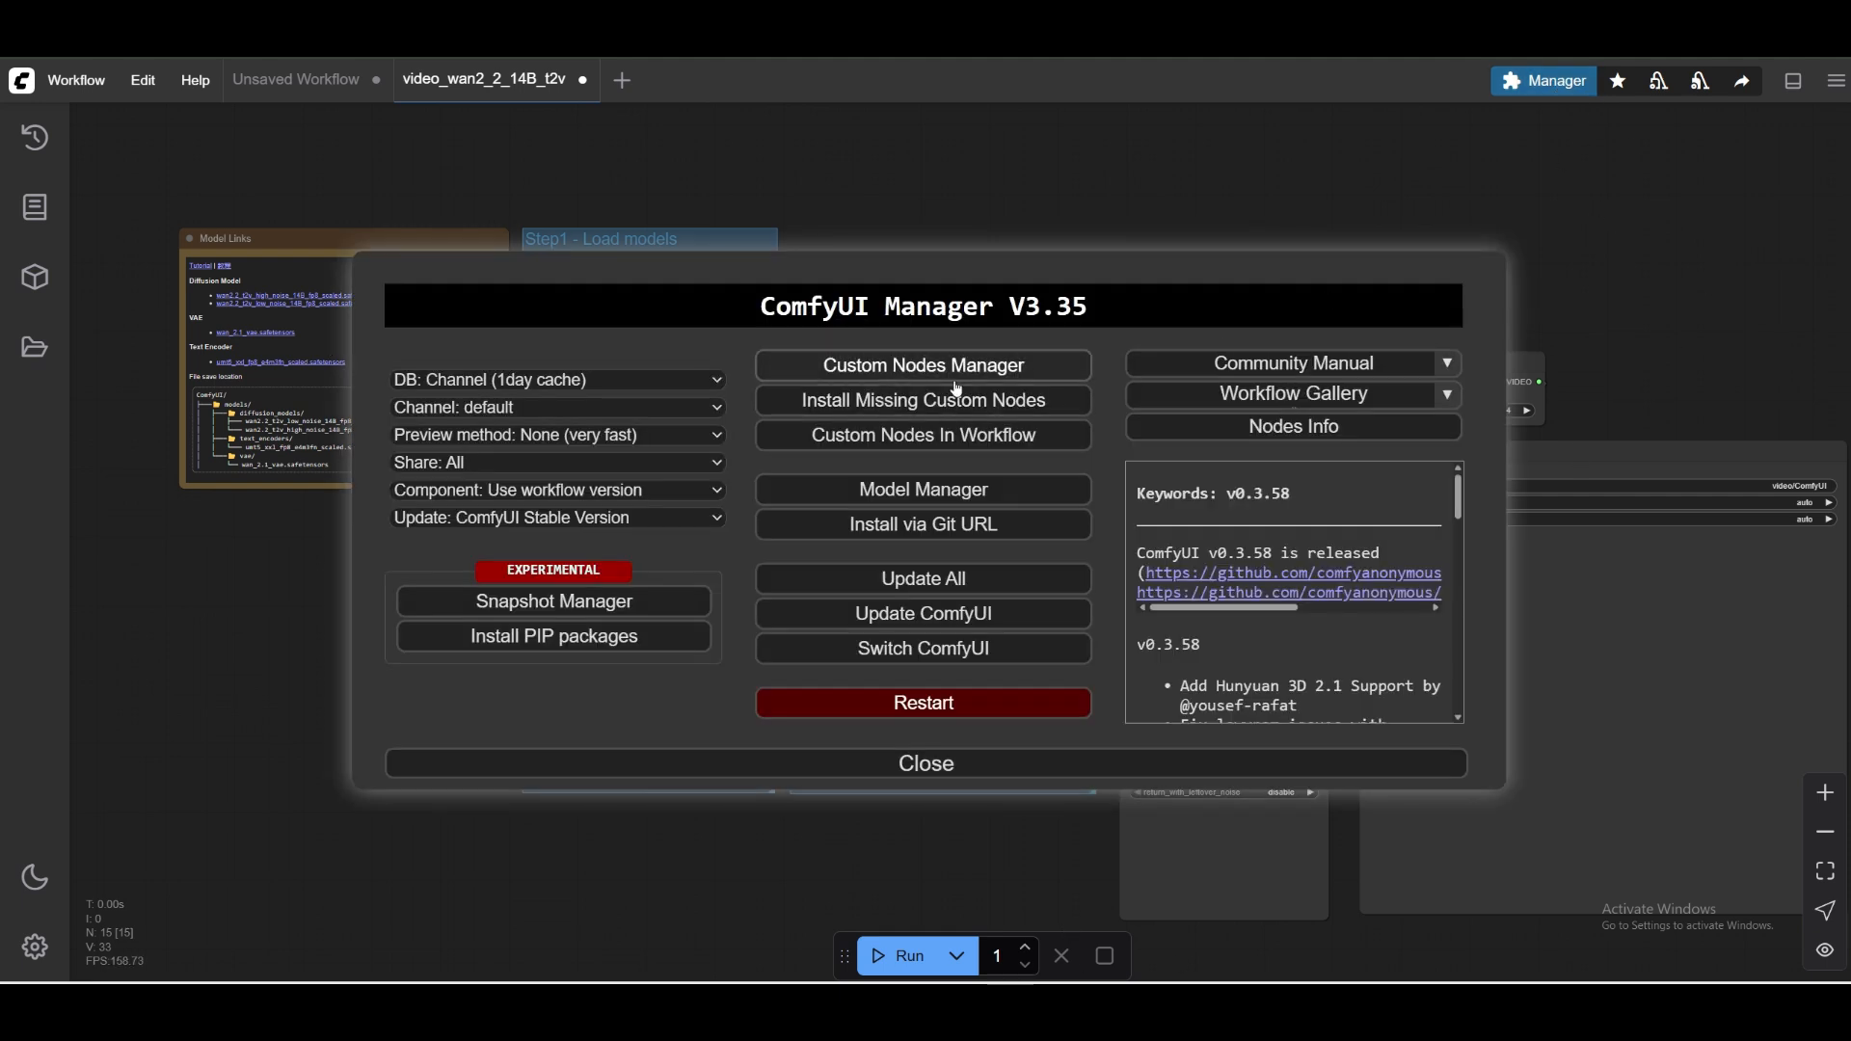
pyautogui.click(954, 500)
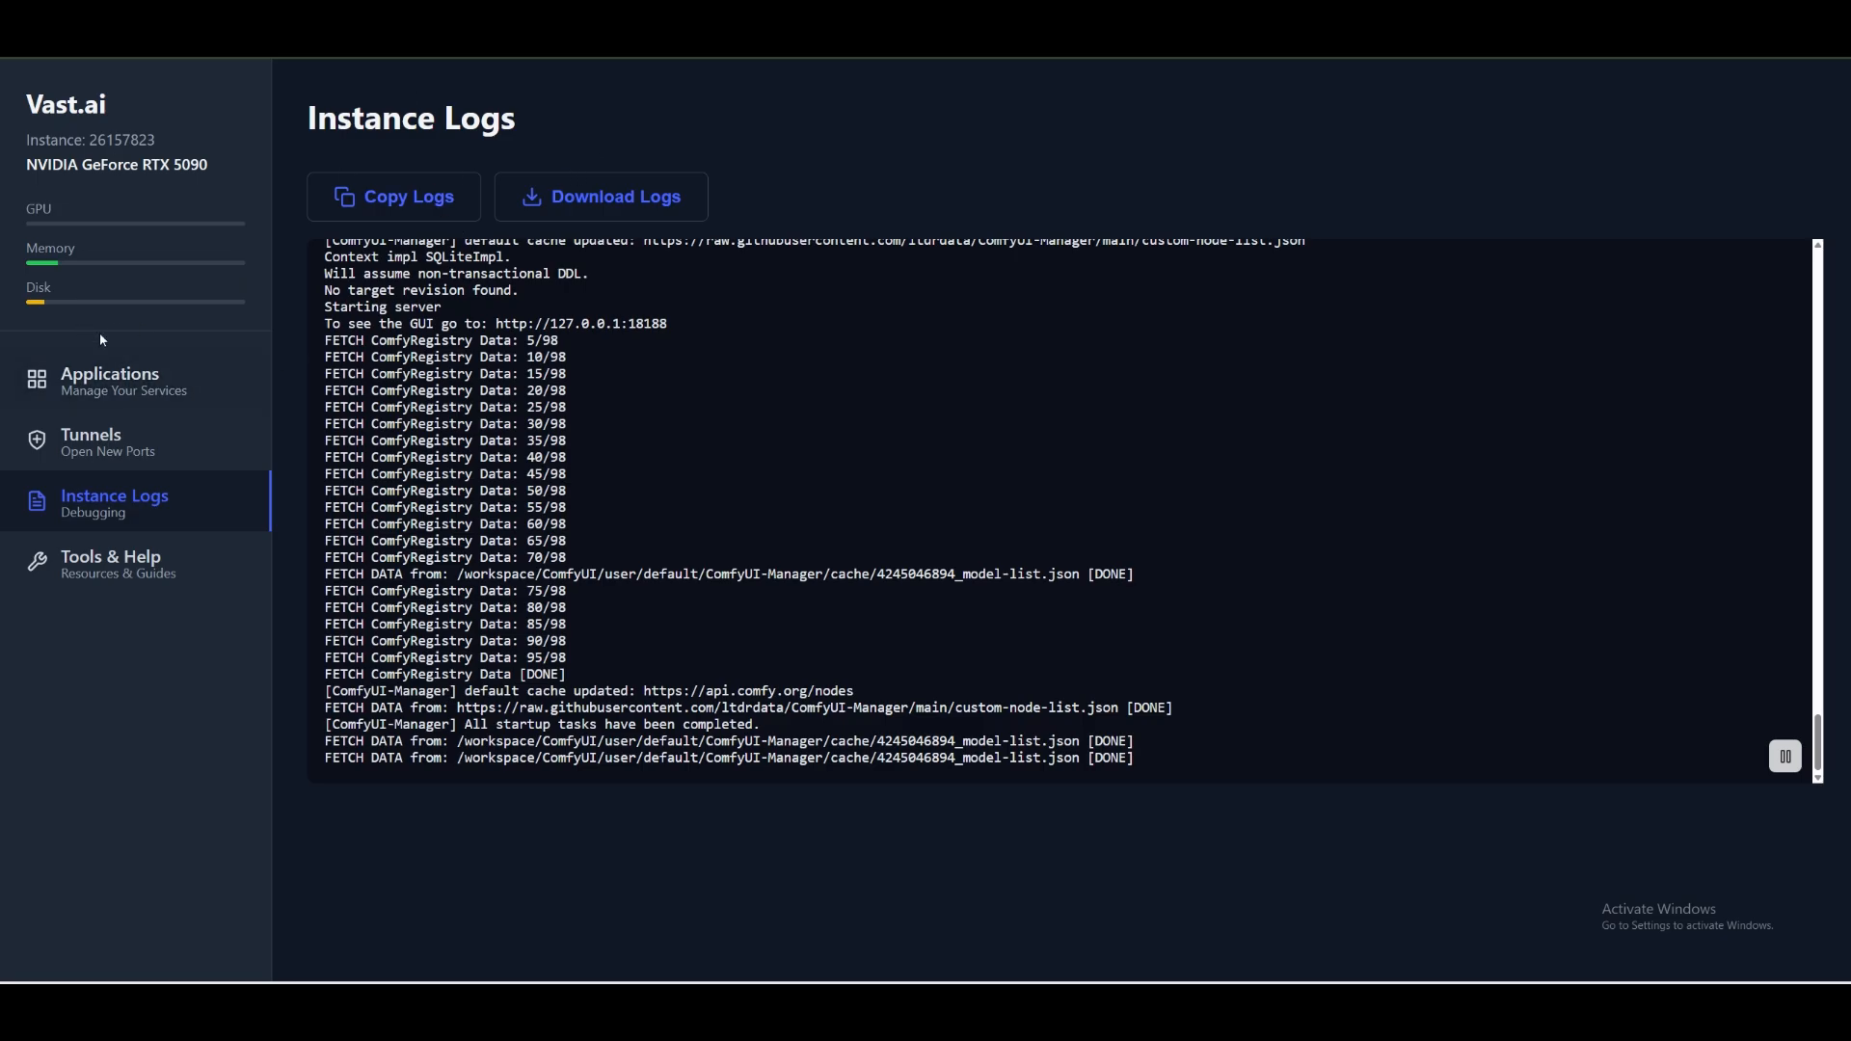
pyautogui.click(110, 384)
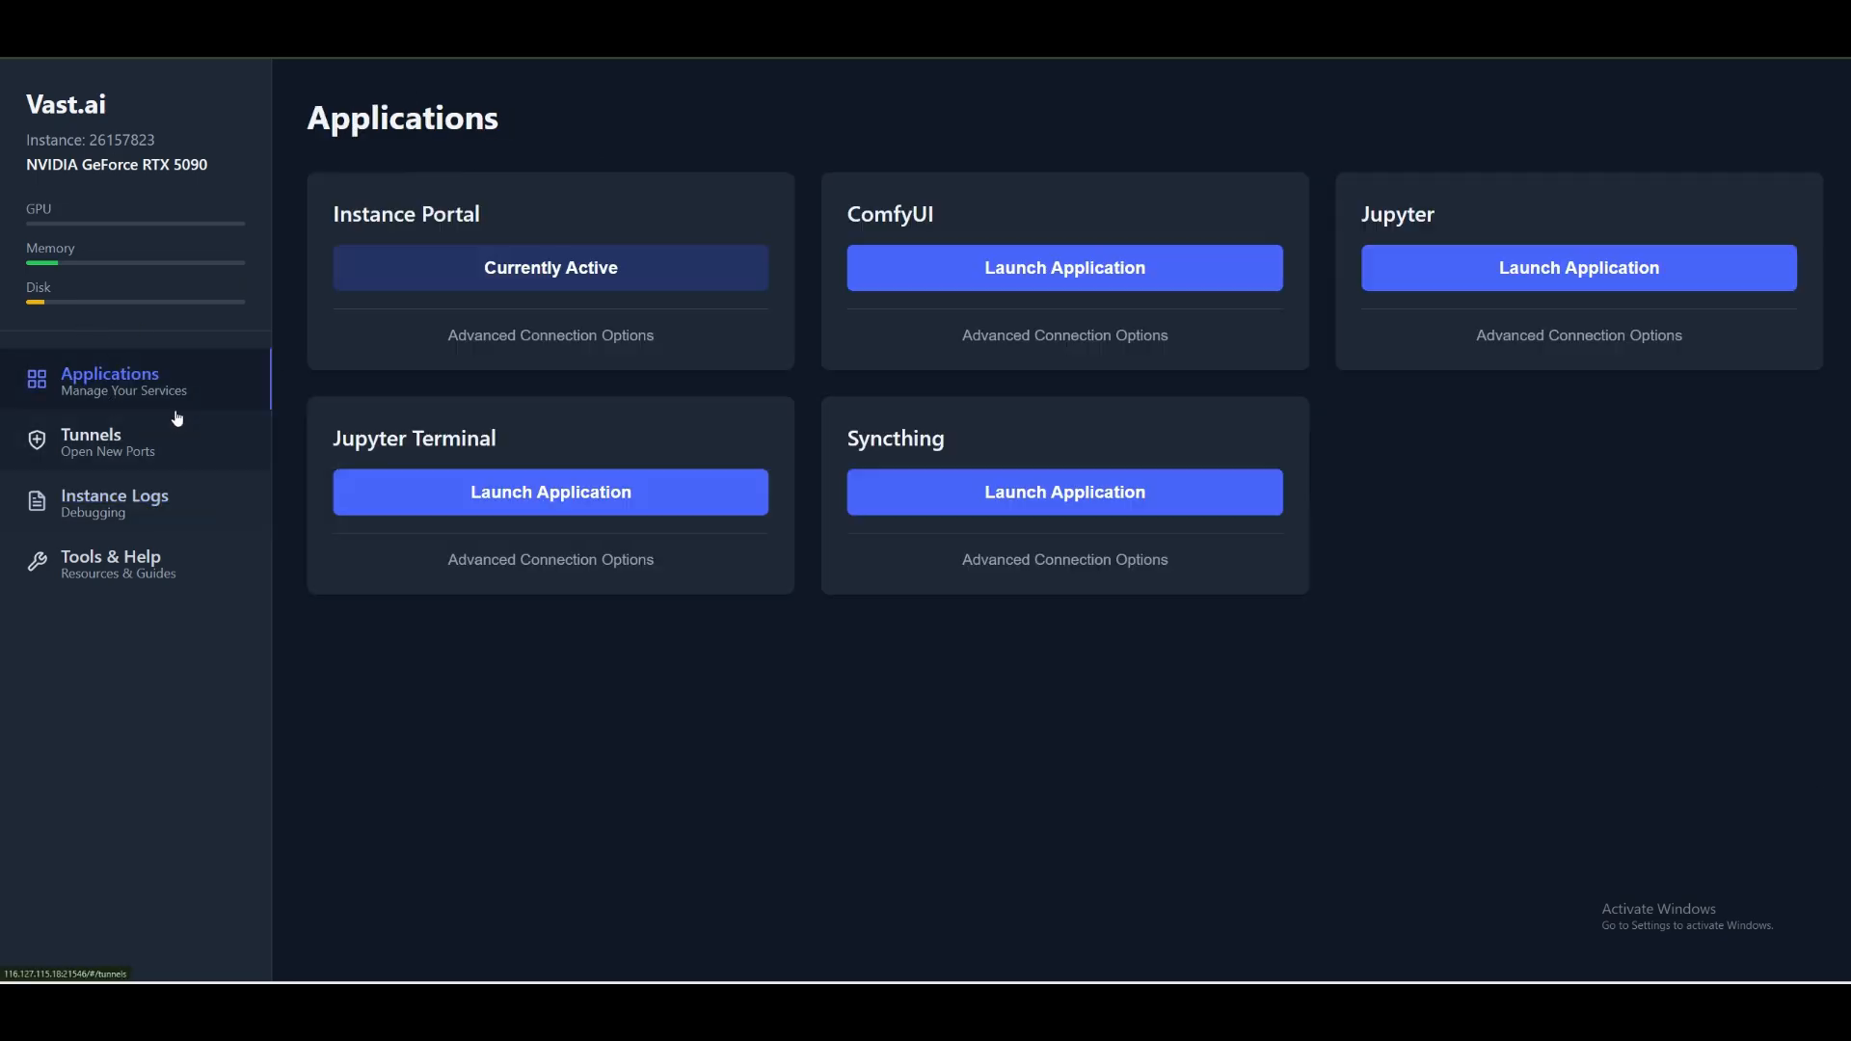
pyautogui.click(1037, 274)
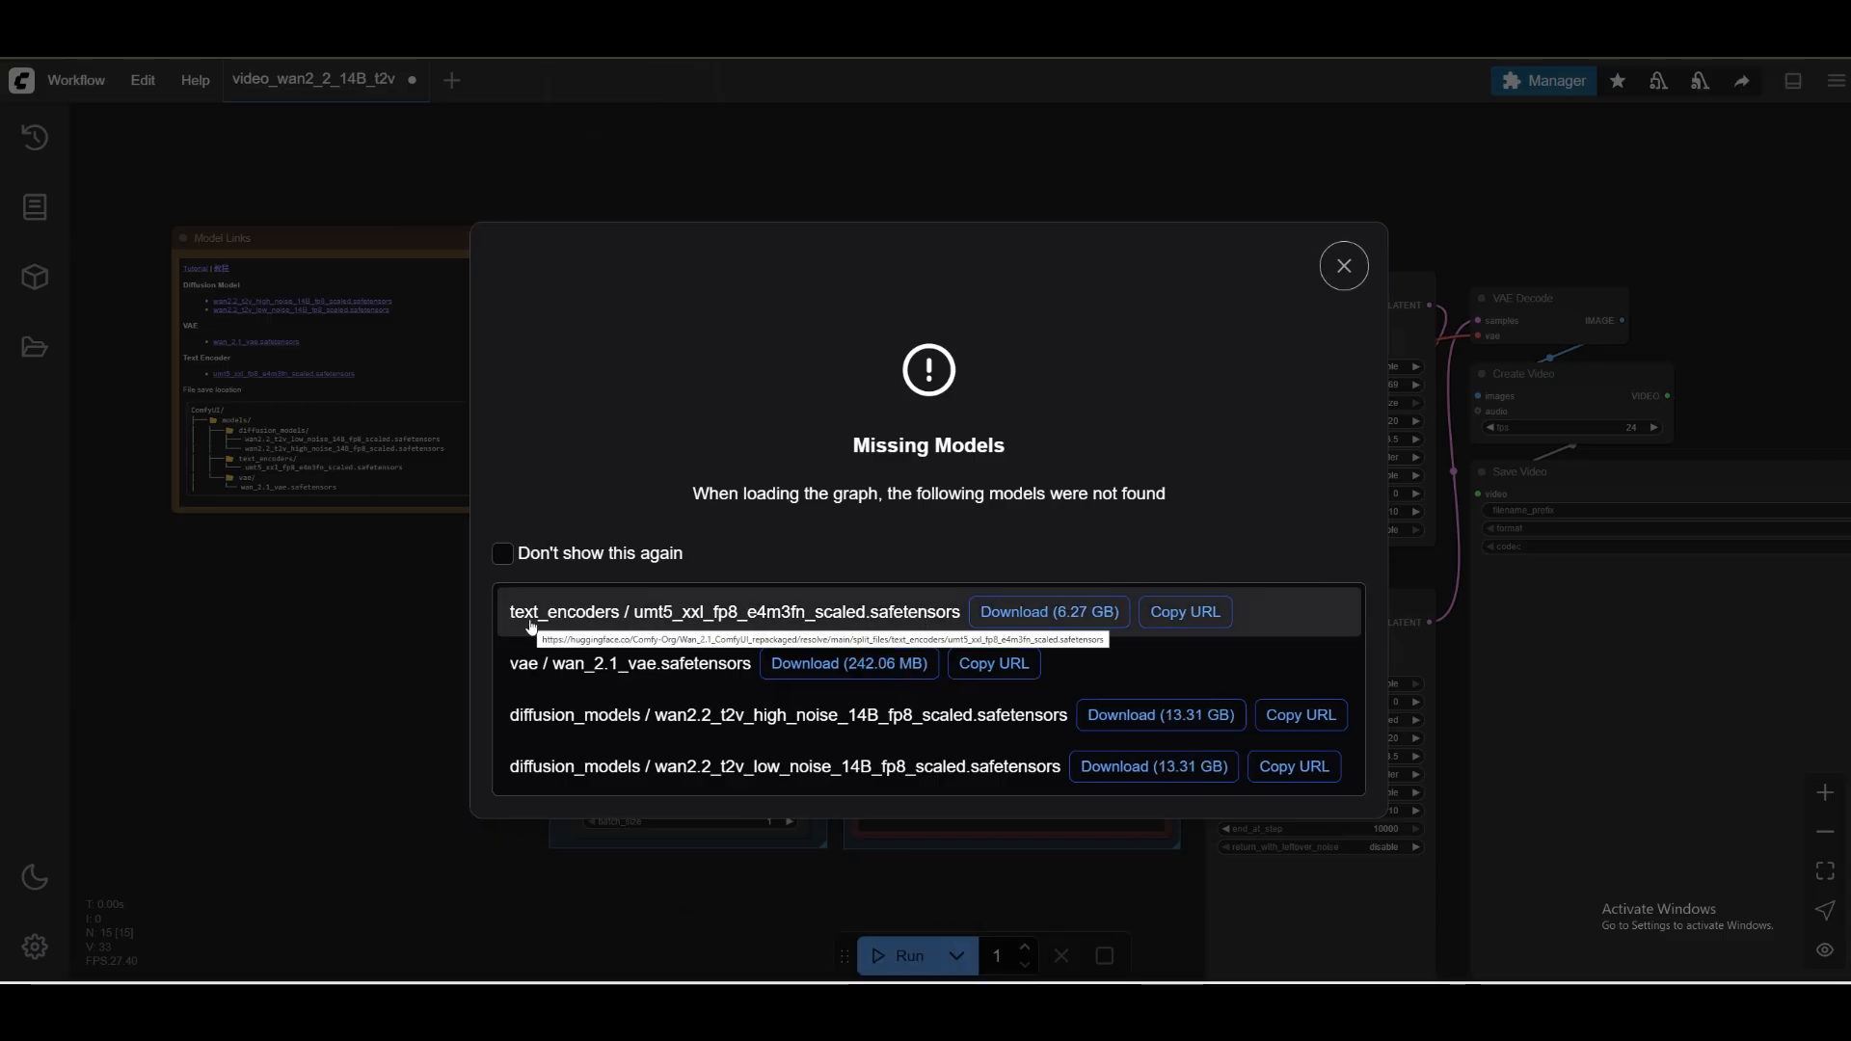
# Copy the umt5_xxl_fp8_e4m3fn_scaled text encoder's URL from the missing models notice and try to paste it into the Model Manager search.
pyautogui.click(1182, 615)
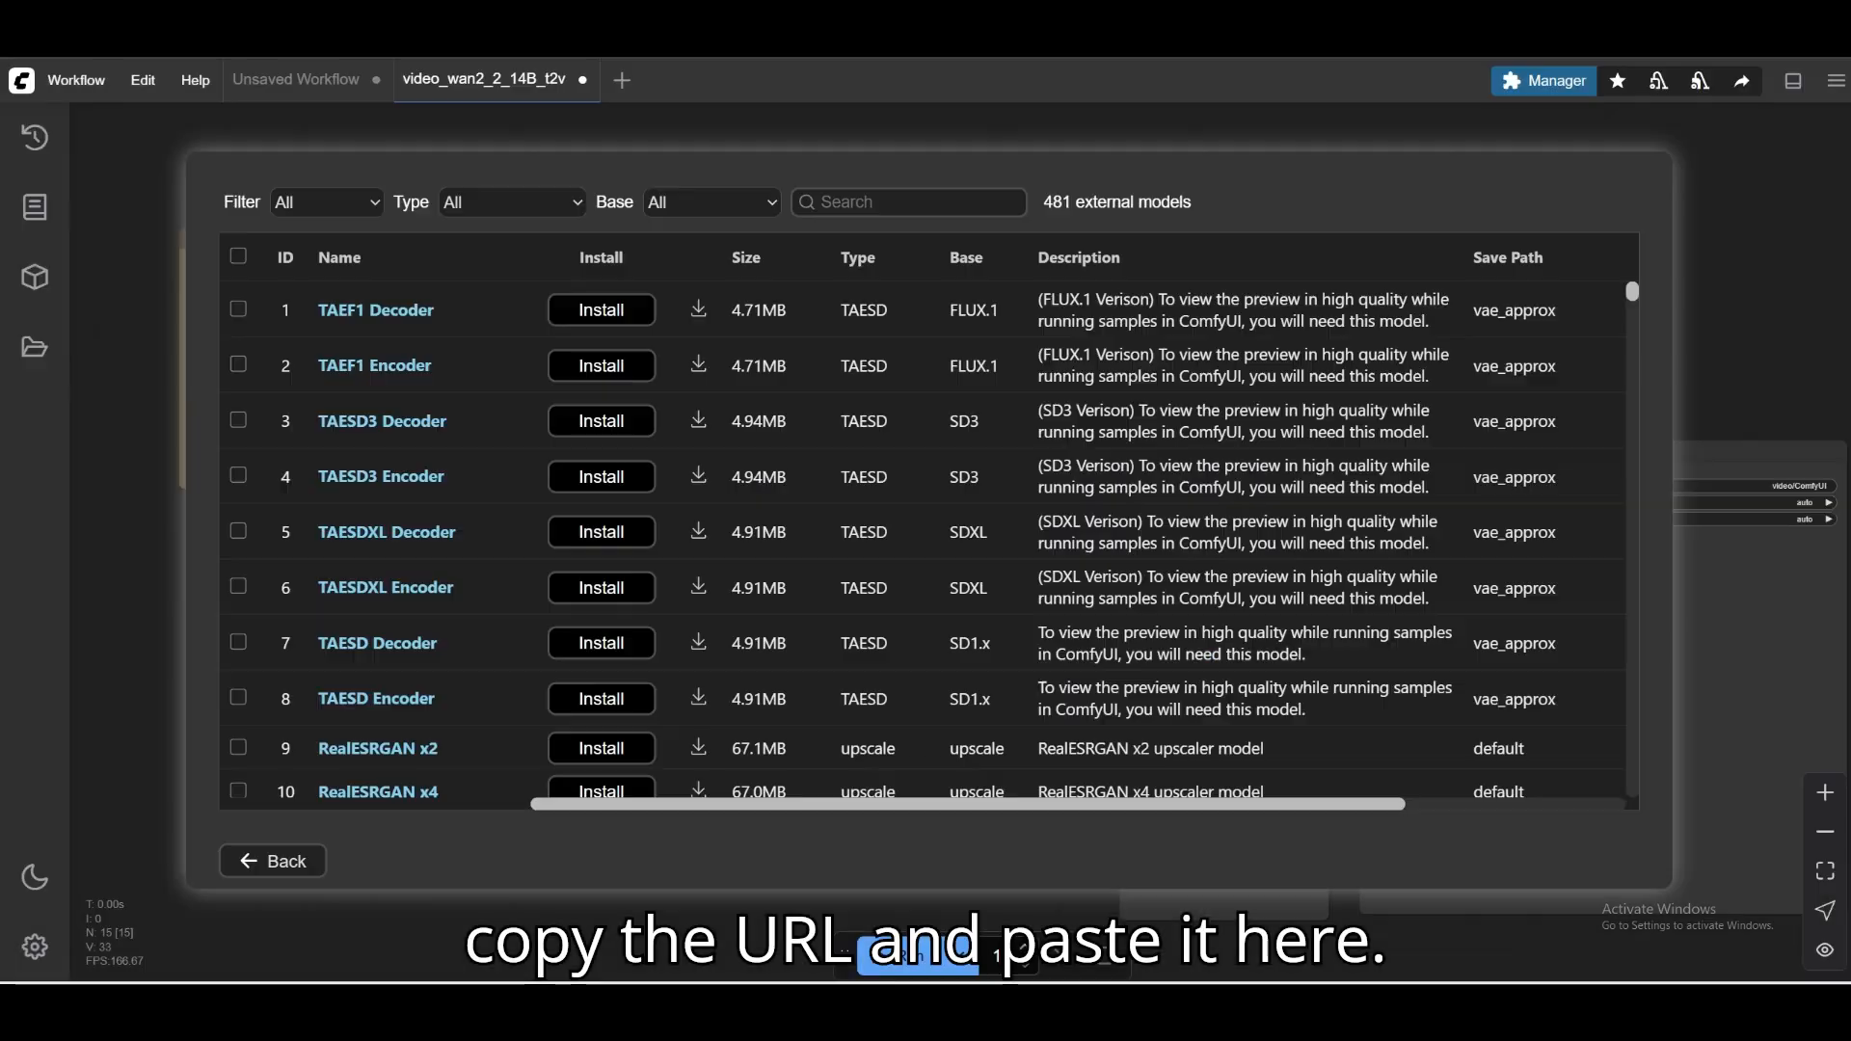
pyautogui.click(898, 204)
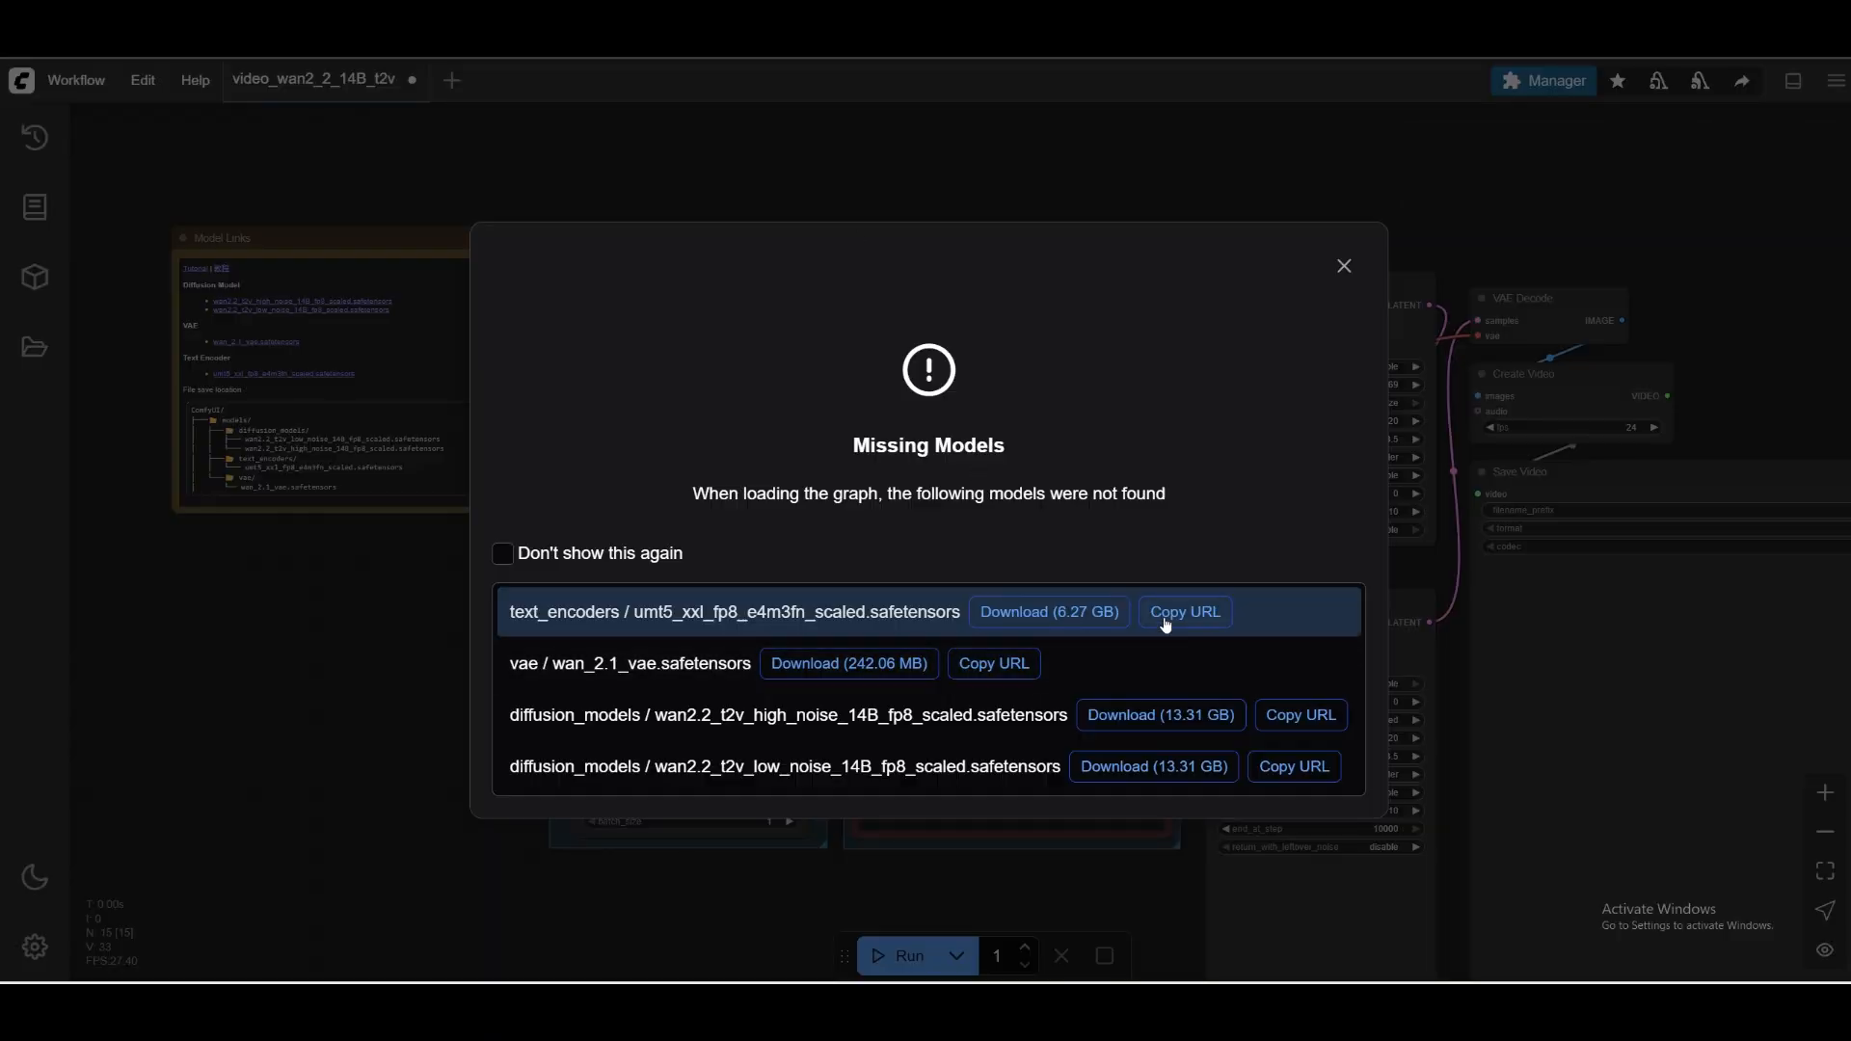
pyautogui.click(1165, 618)
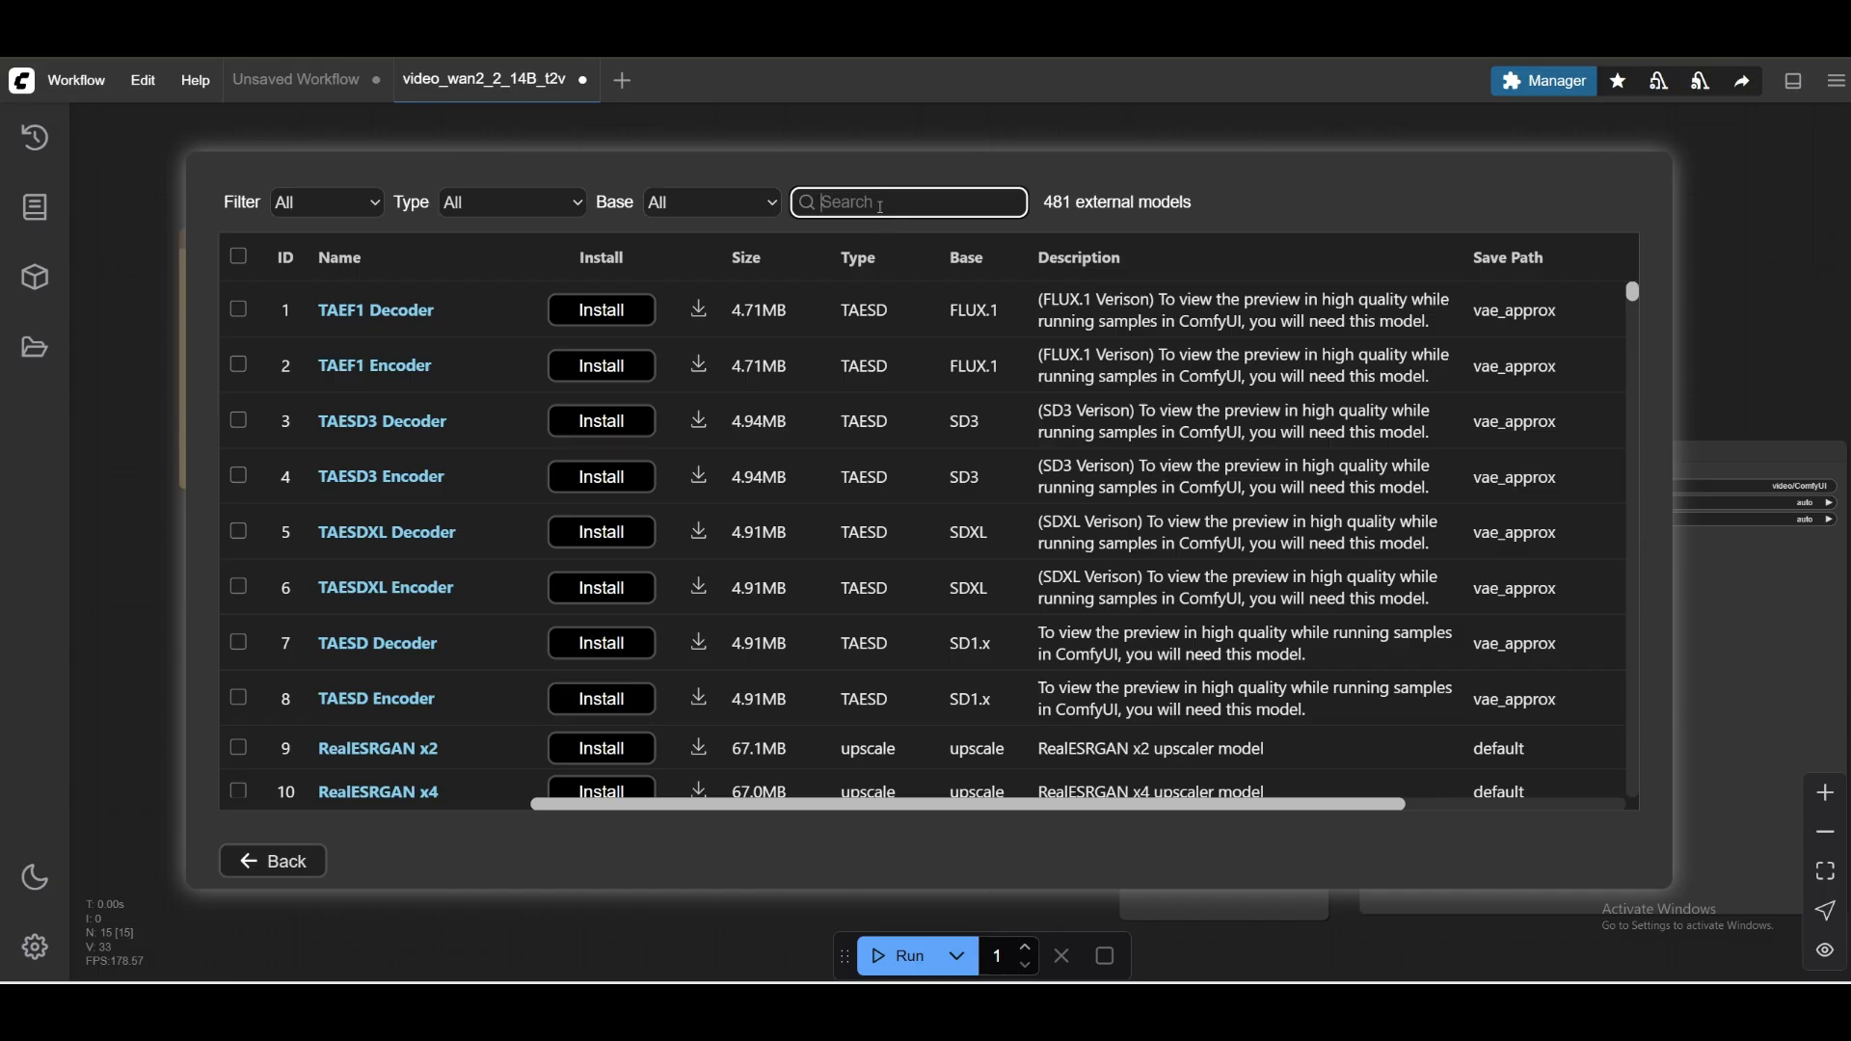
pyautogui.rightClick(883, 207)
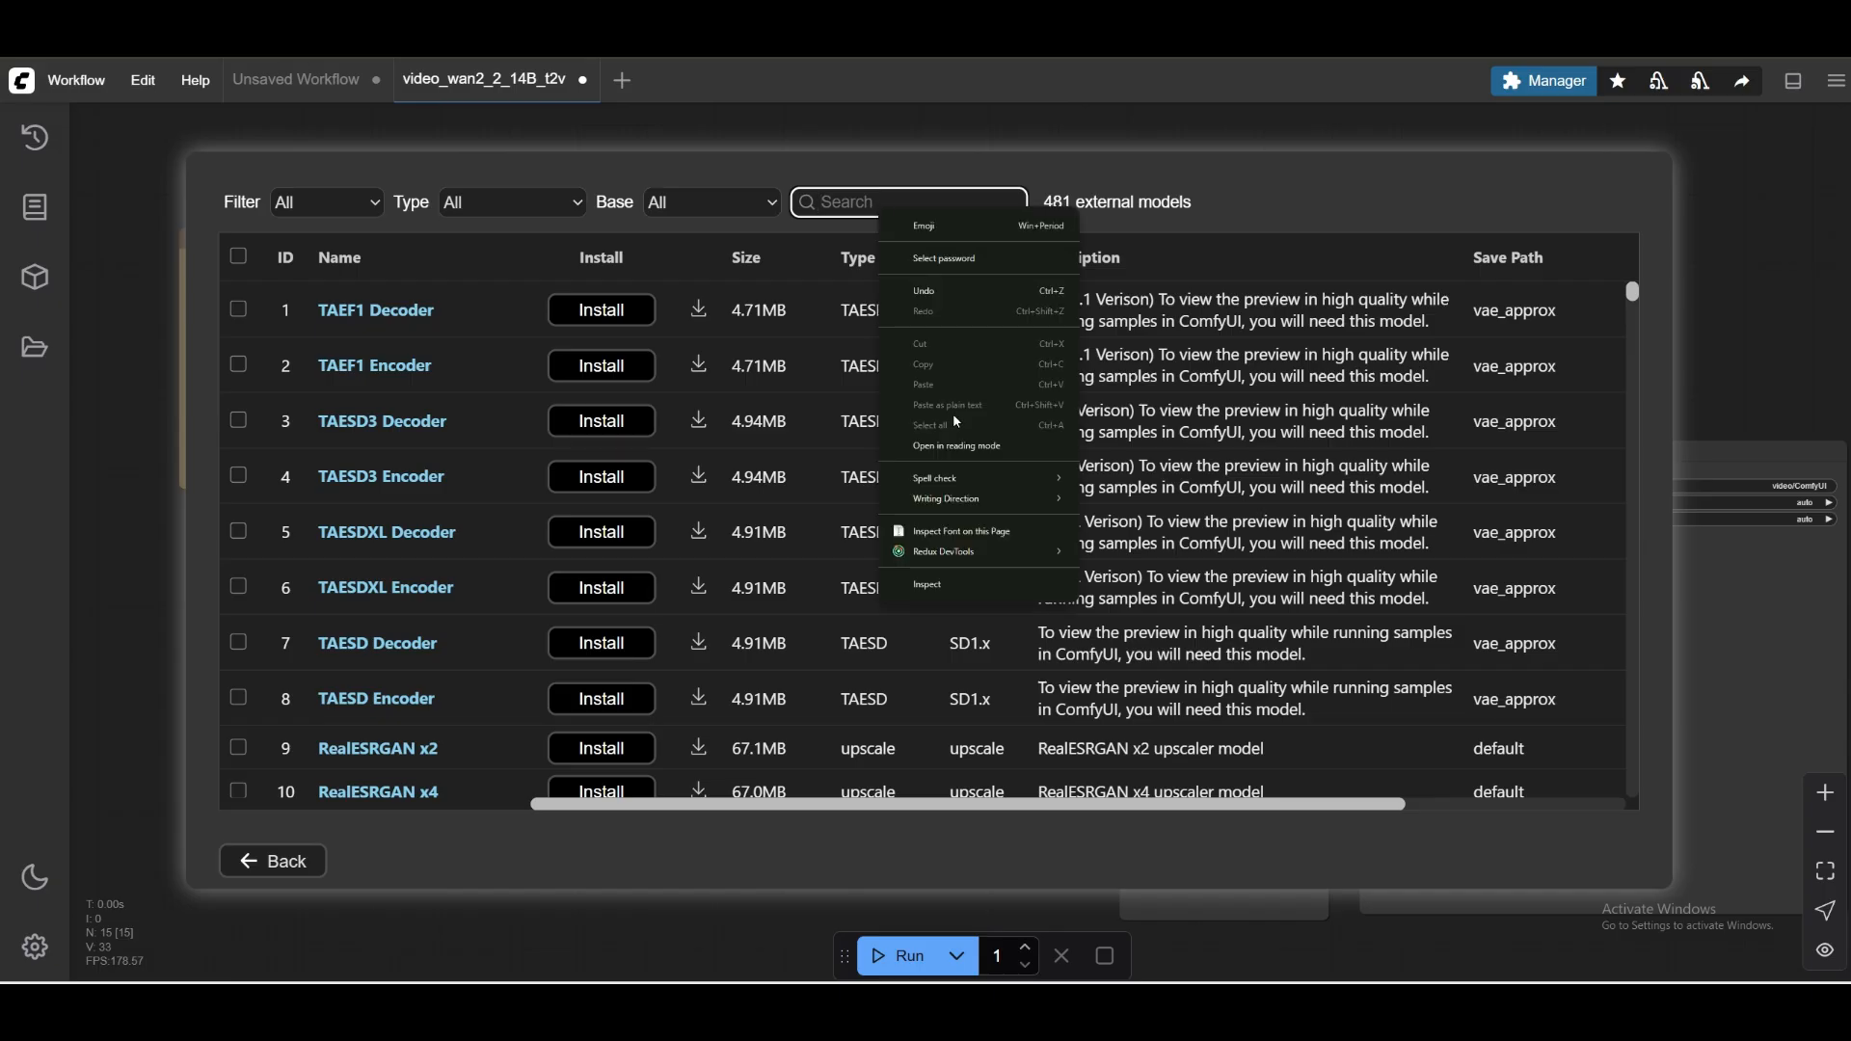
pyautogui.click(856, 198)
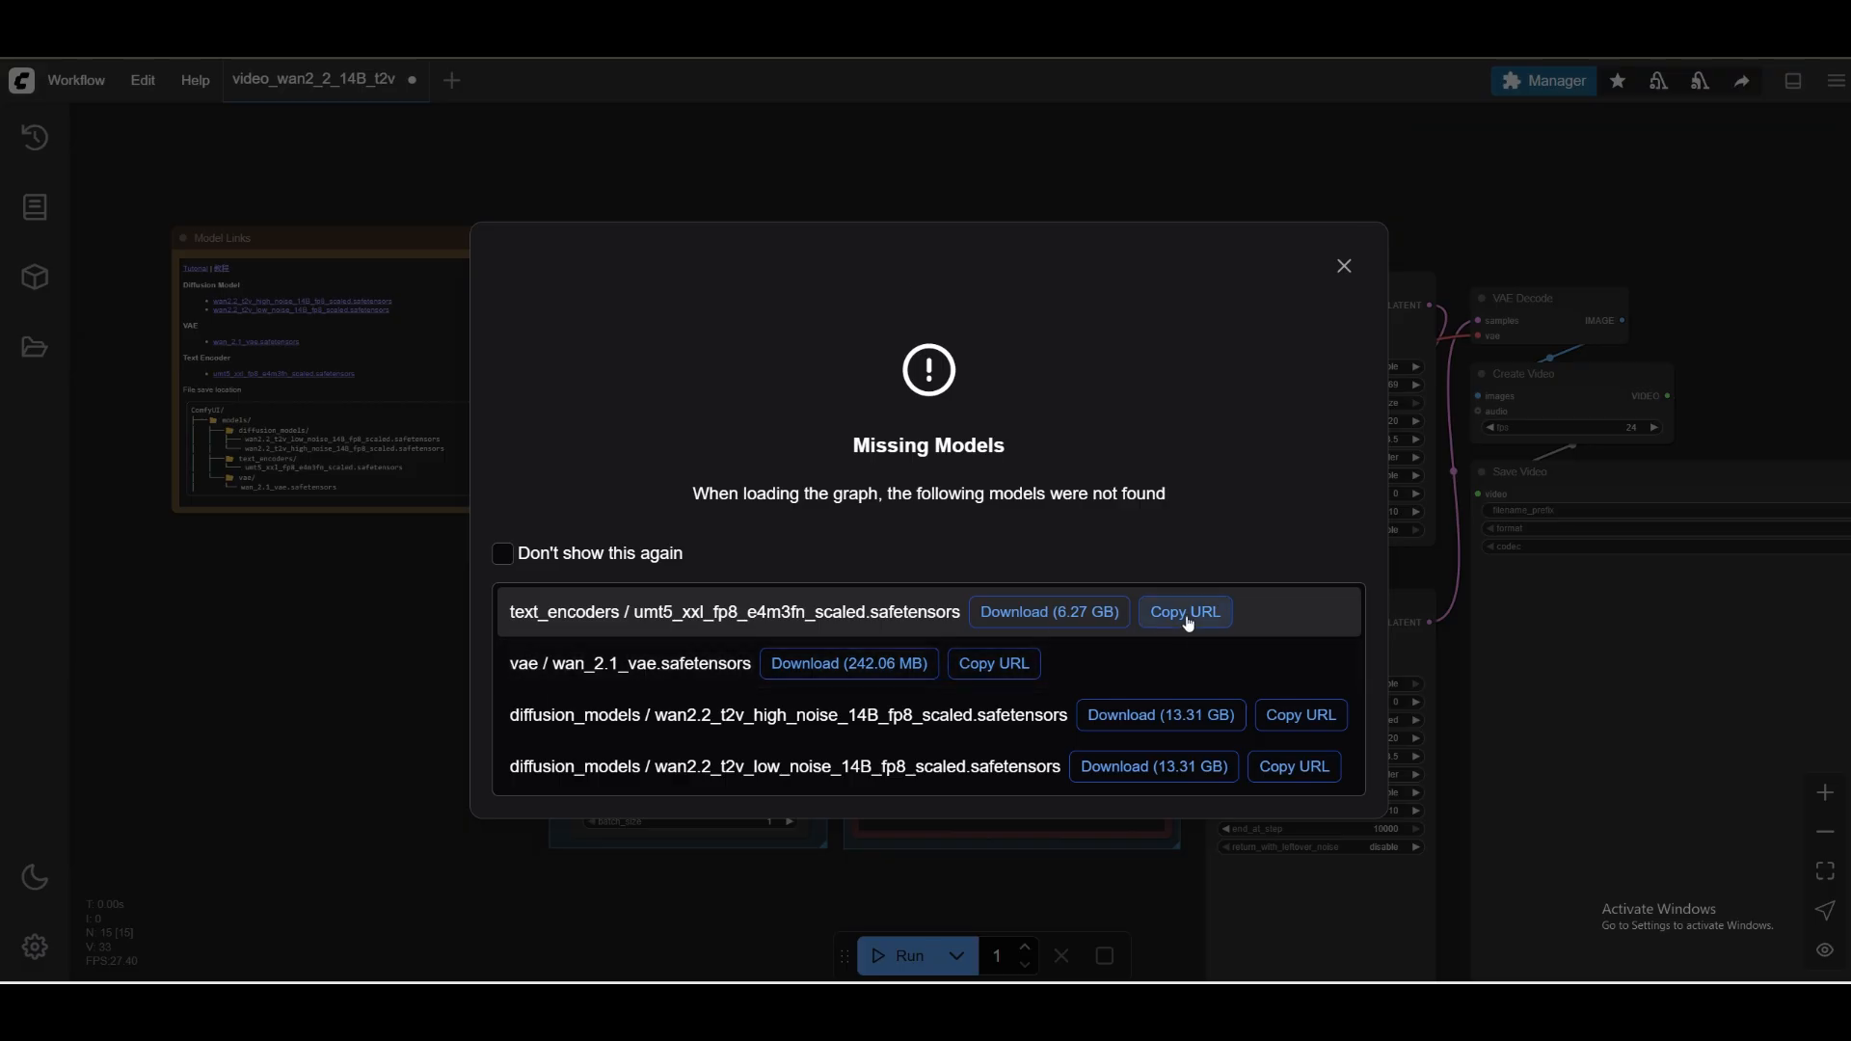
pyautogui.click(1187, 613)
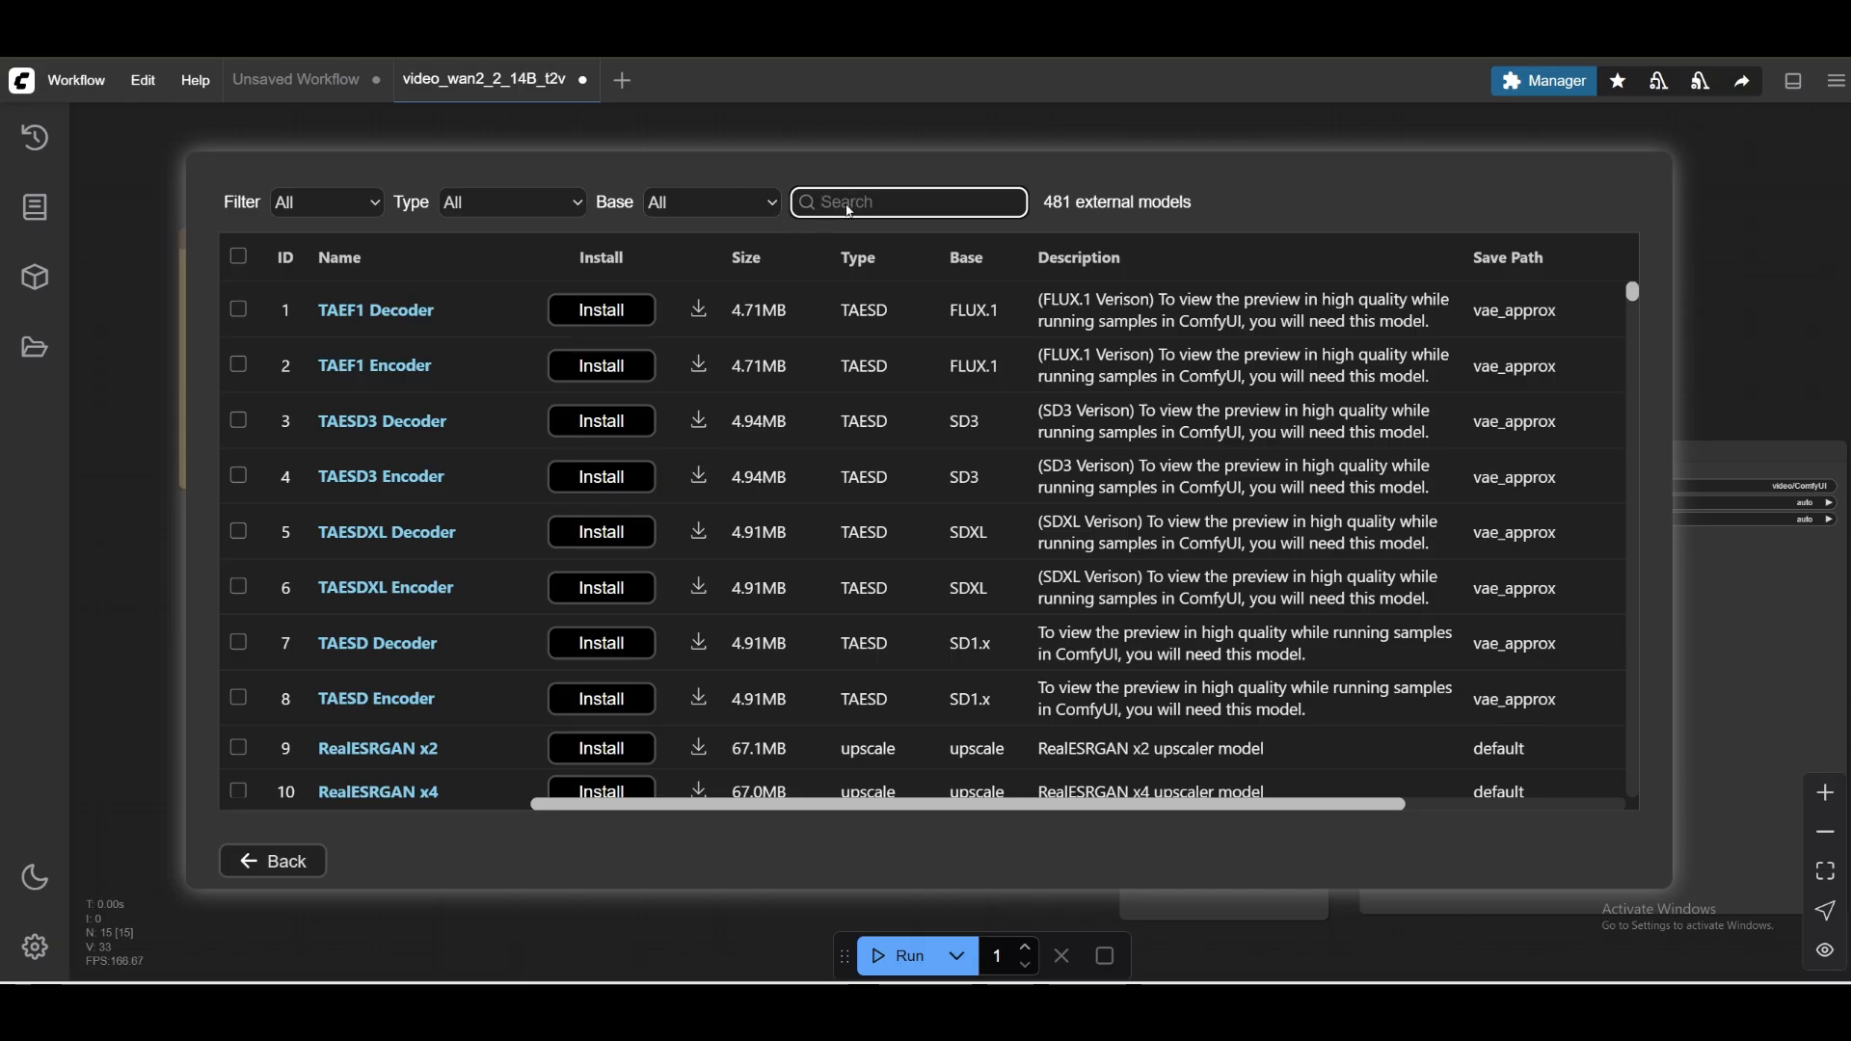
pyautogui.rightClick(850, 210)
pyautogui.click(813, 219)
# Reopen the Model Manager and search the external models for "ut5_xxl".
pyautogui.click(273, 861)
pyautogui.click(924, 490)
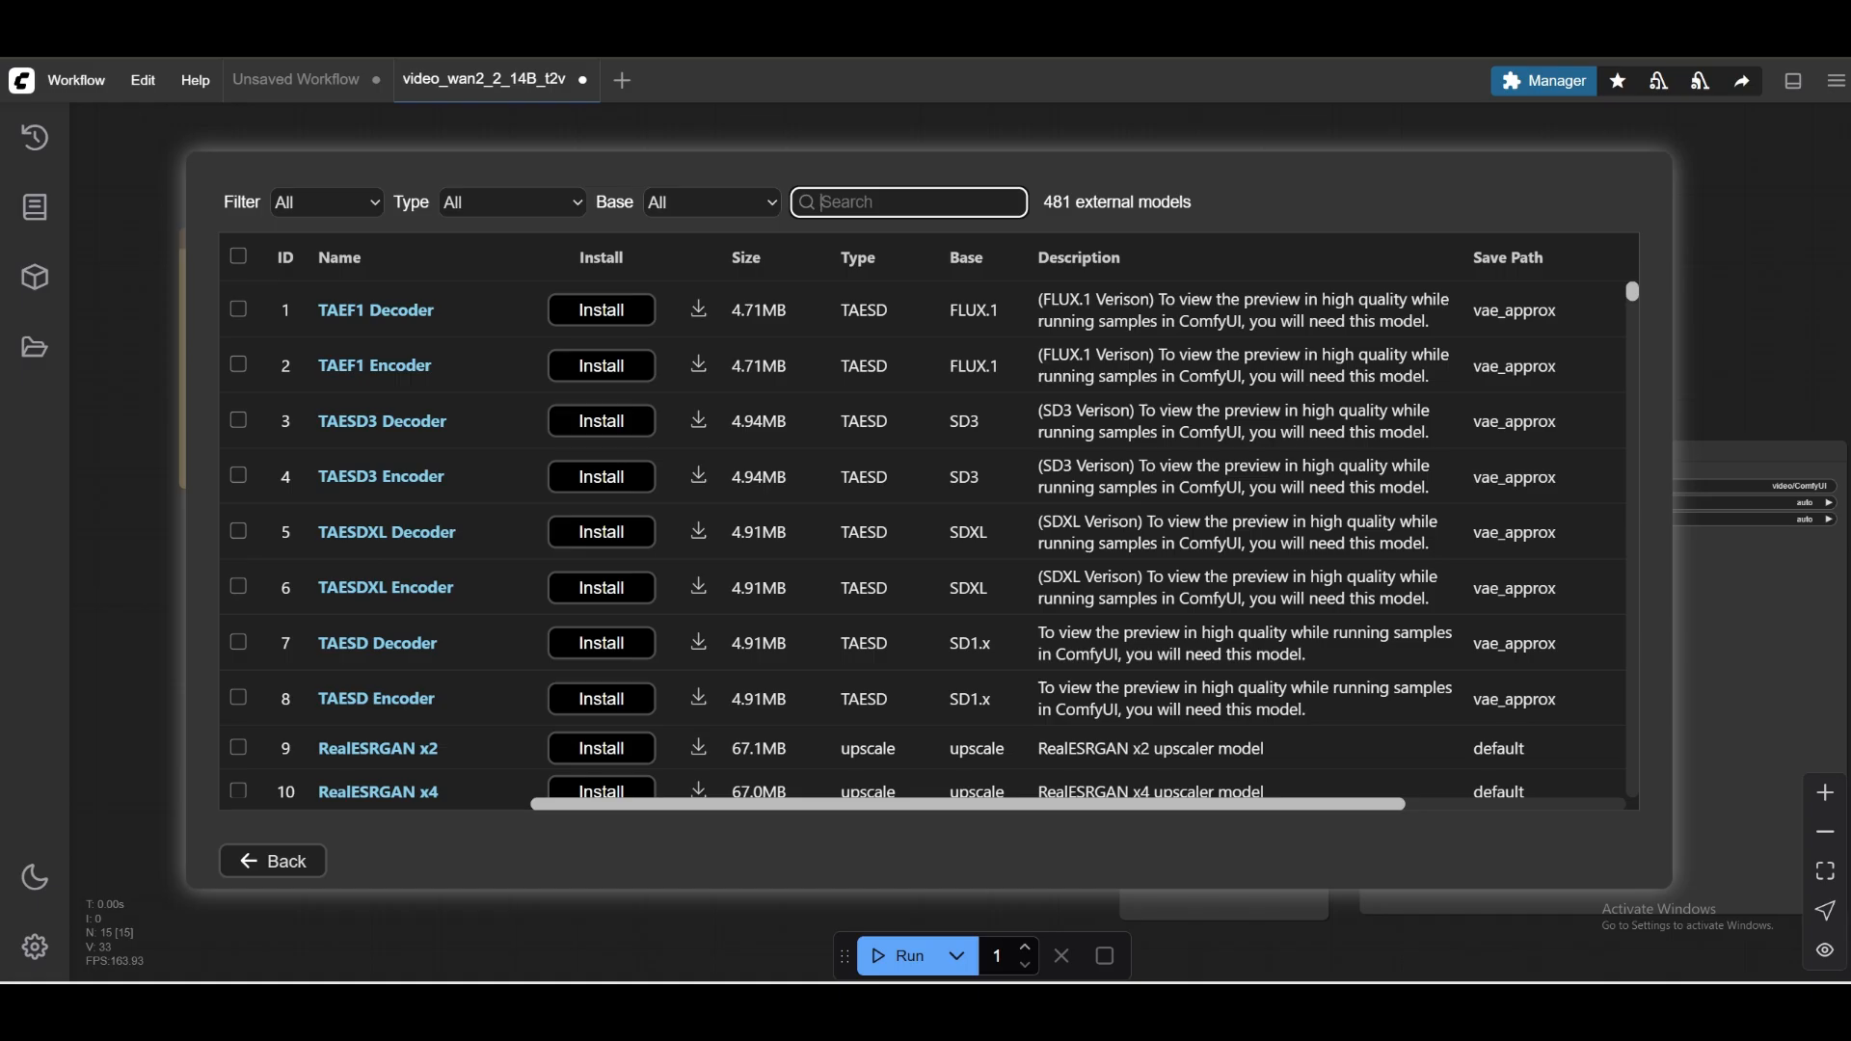
pyautogui.write('ut')
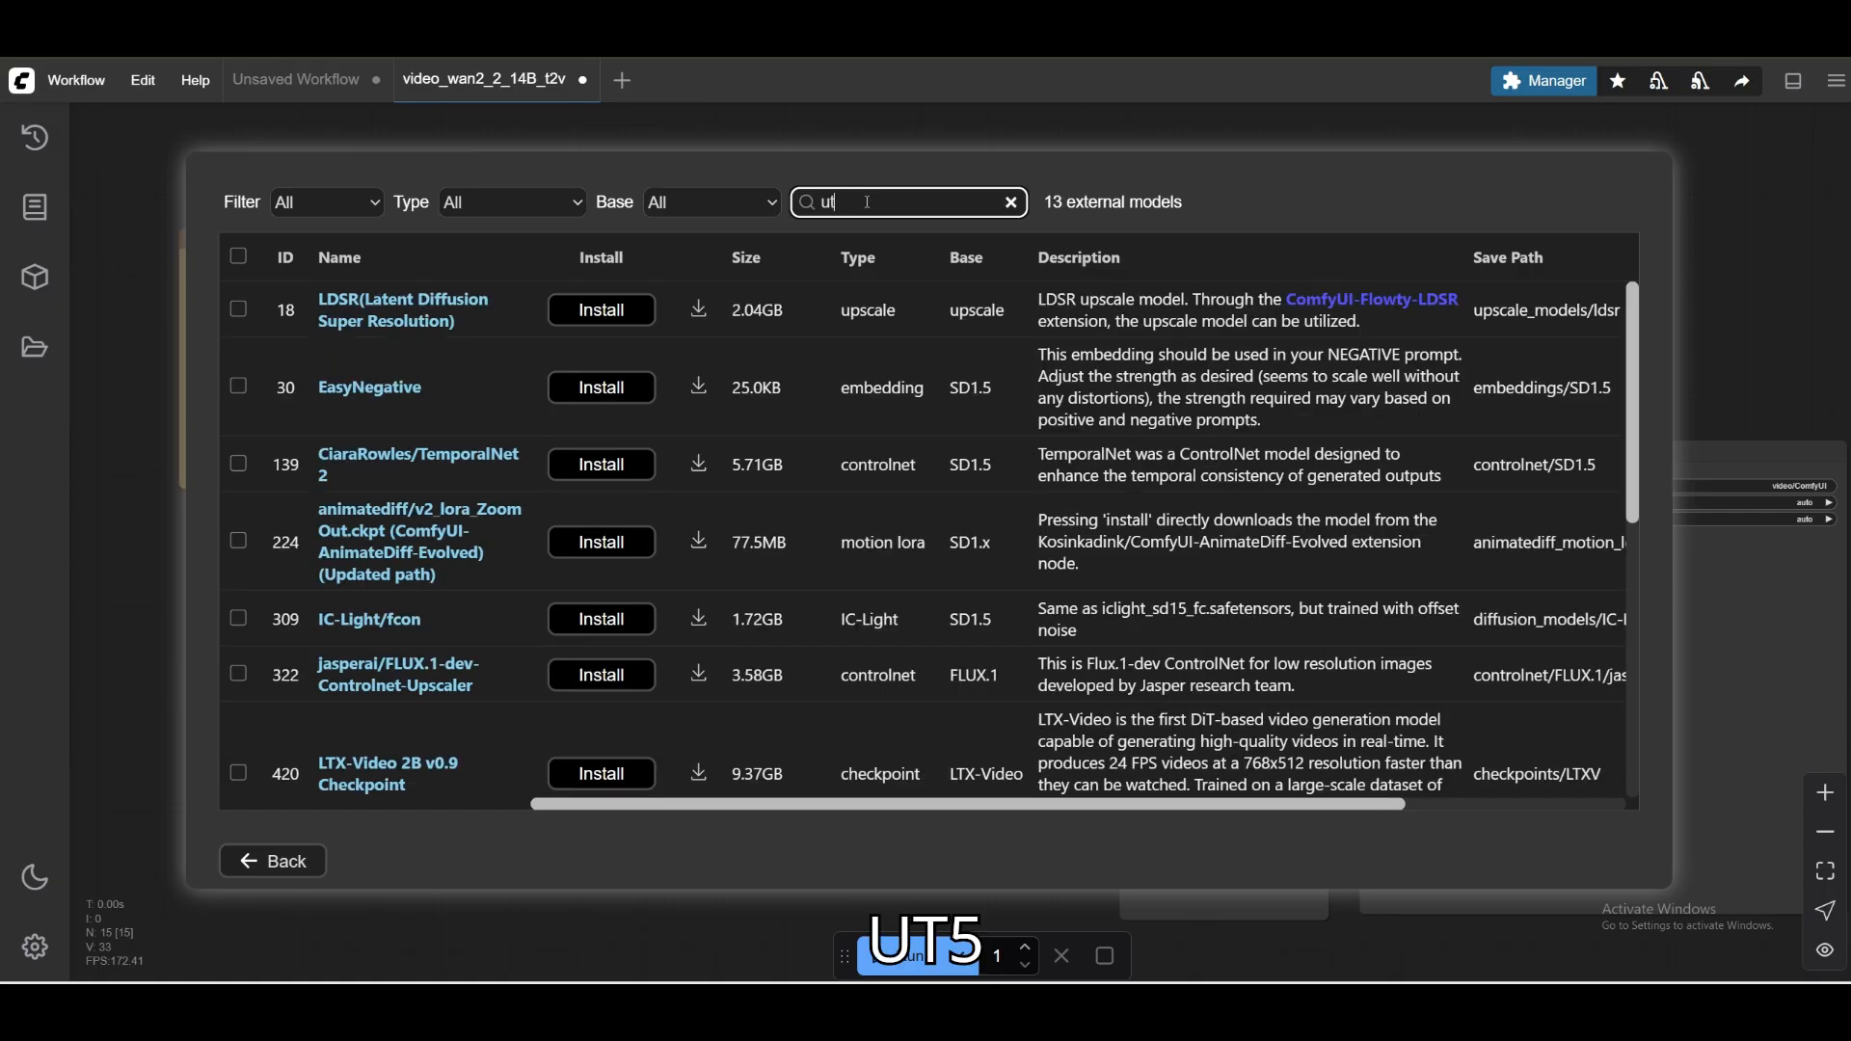
pyautogui.write('5_')
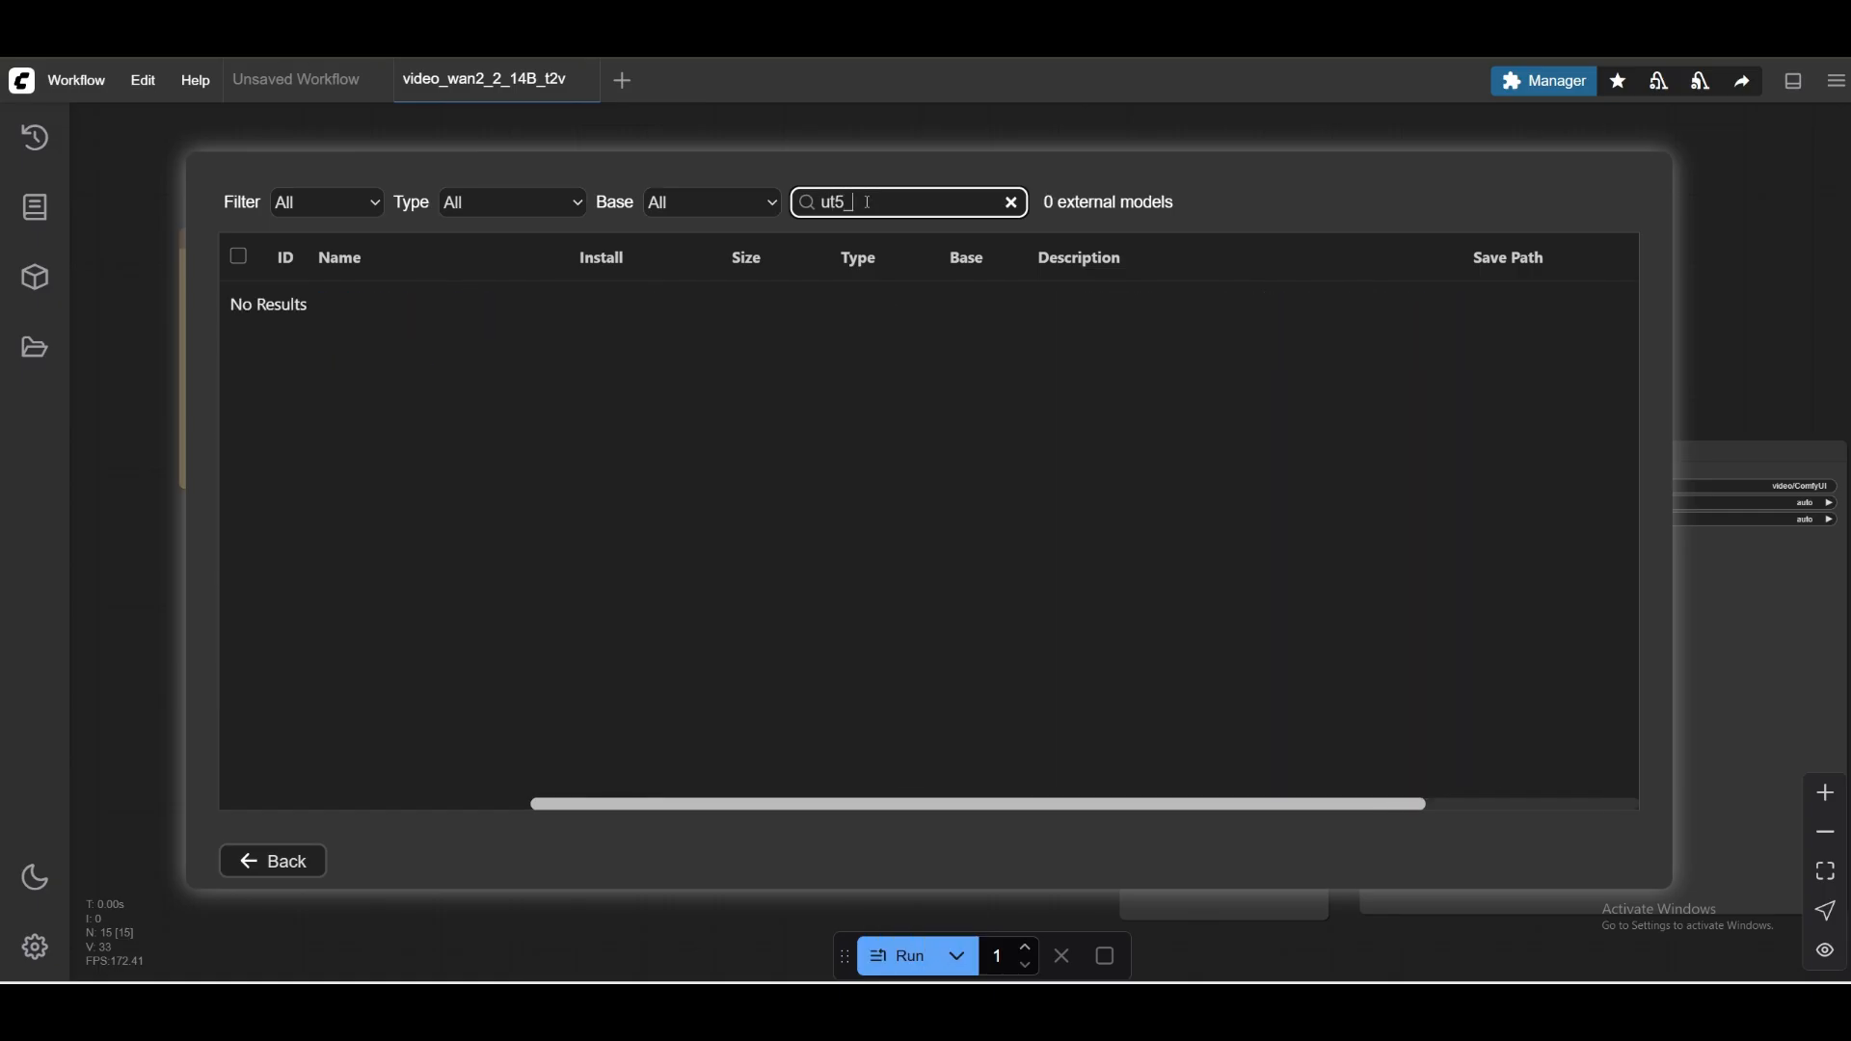
pyautogui.write('xxl')
# Prefix the model search term with "text_encoders/" to look for the text encoder by its folder path.
pyautogui.press('Home')
pyautogui.write('text_encoders')
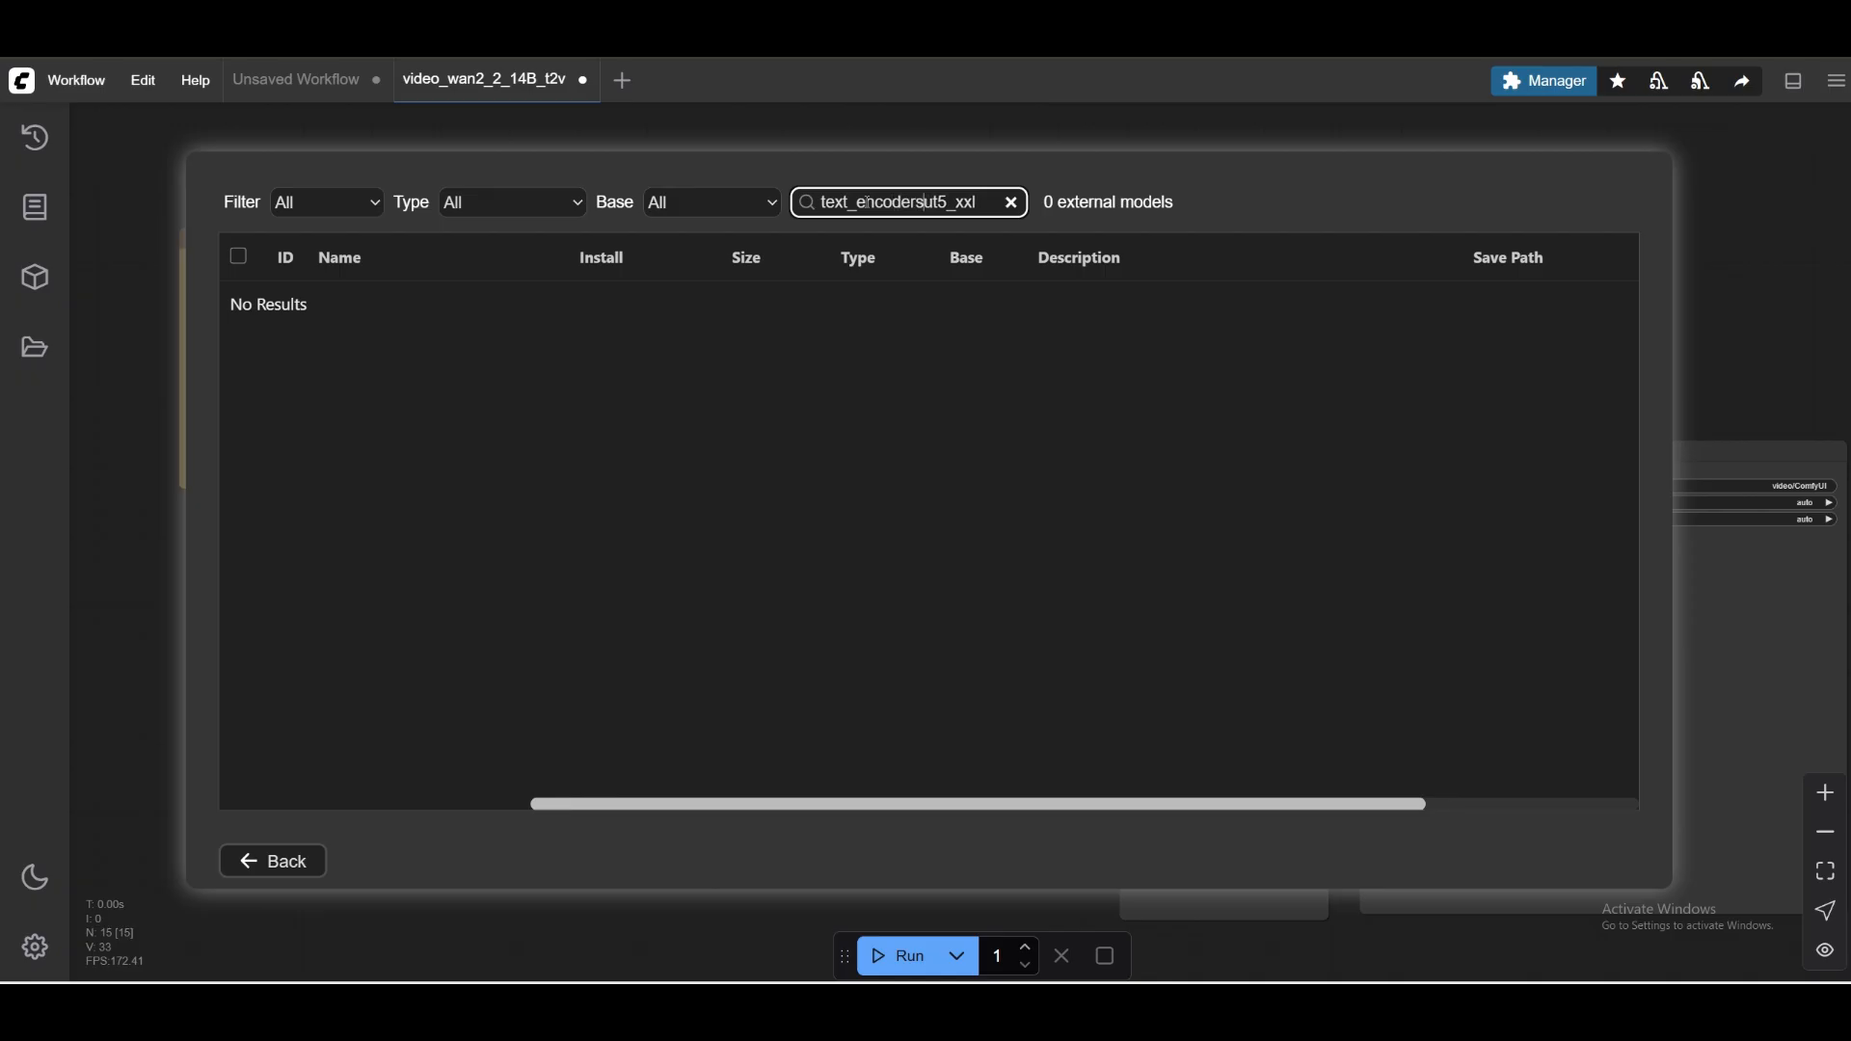
pyautogui.write('/')
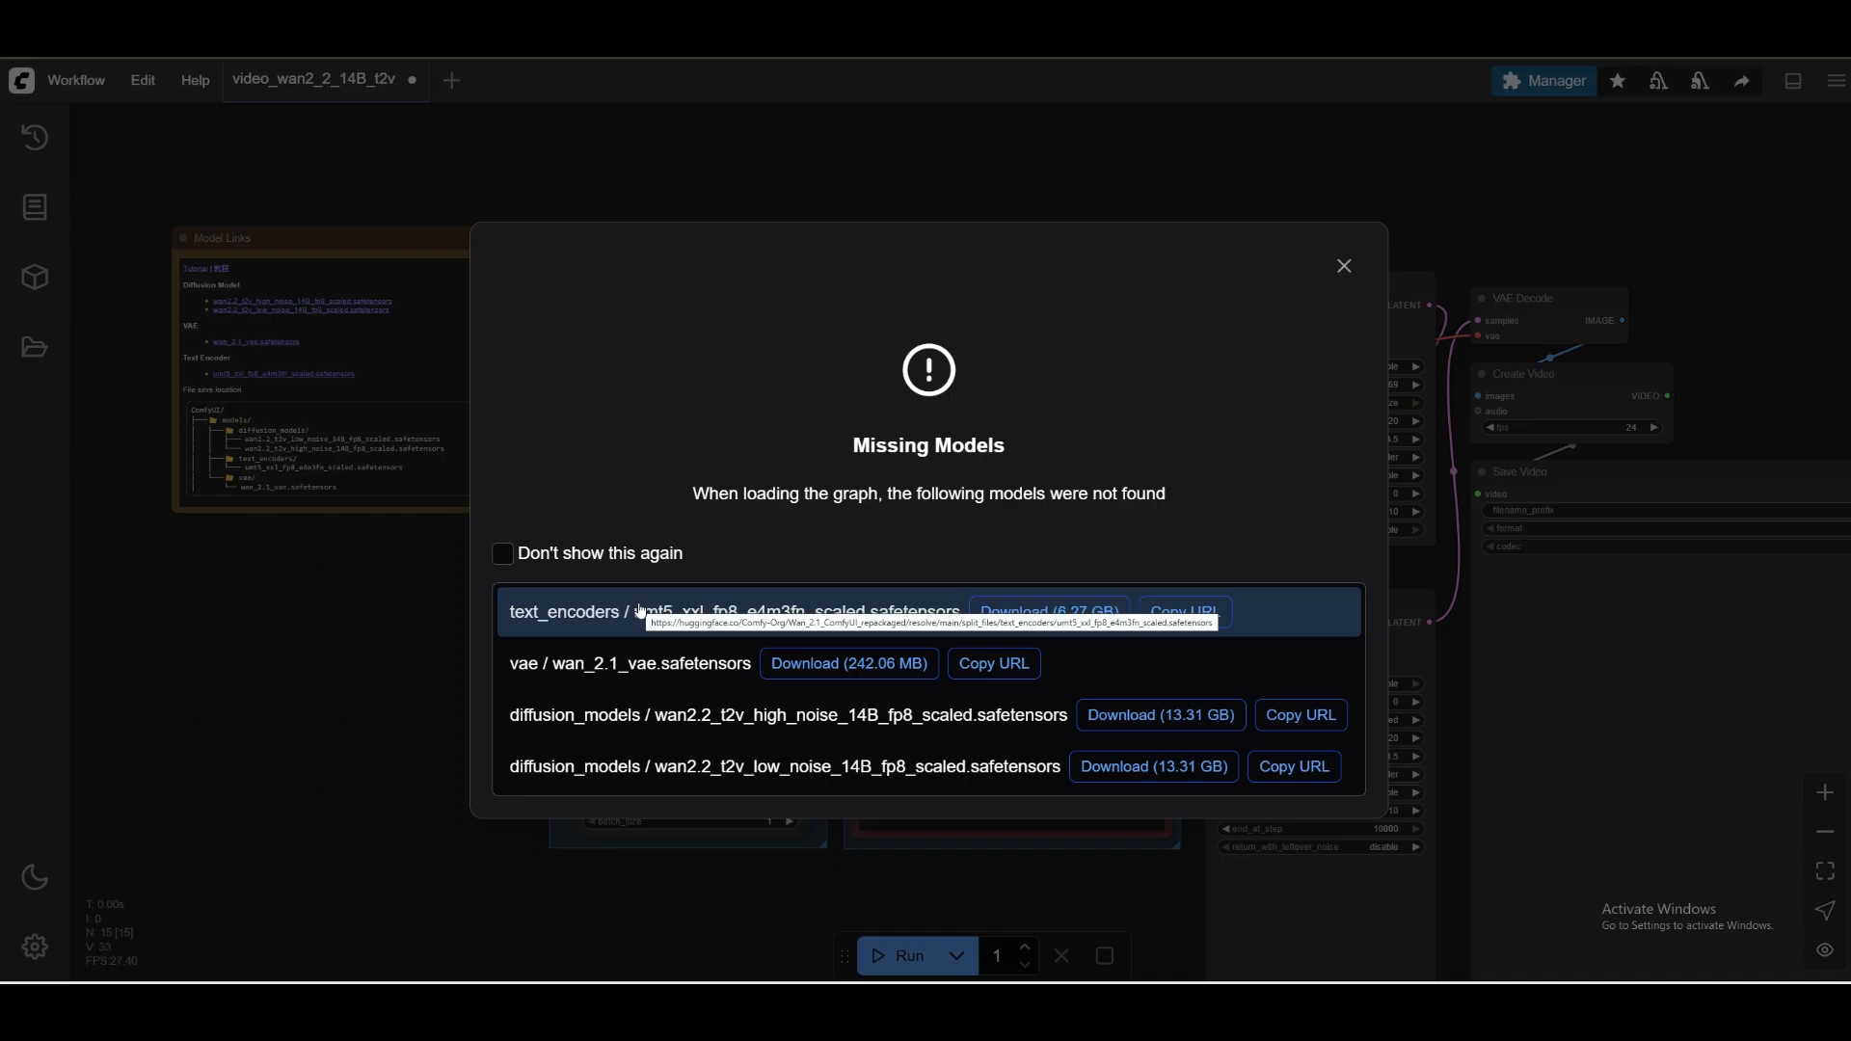
# Dismiss the missing models notice and copy the file name wan2.2_t2v_low_noise_14B_fp8_scaled.safetensors from the Model Links note's text.
pyautogui.click(1343, 266)
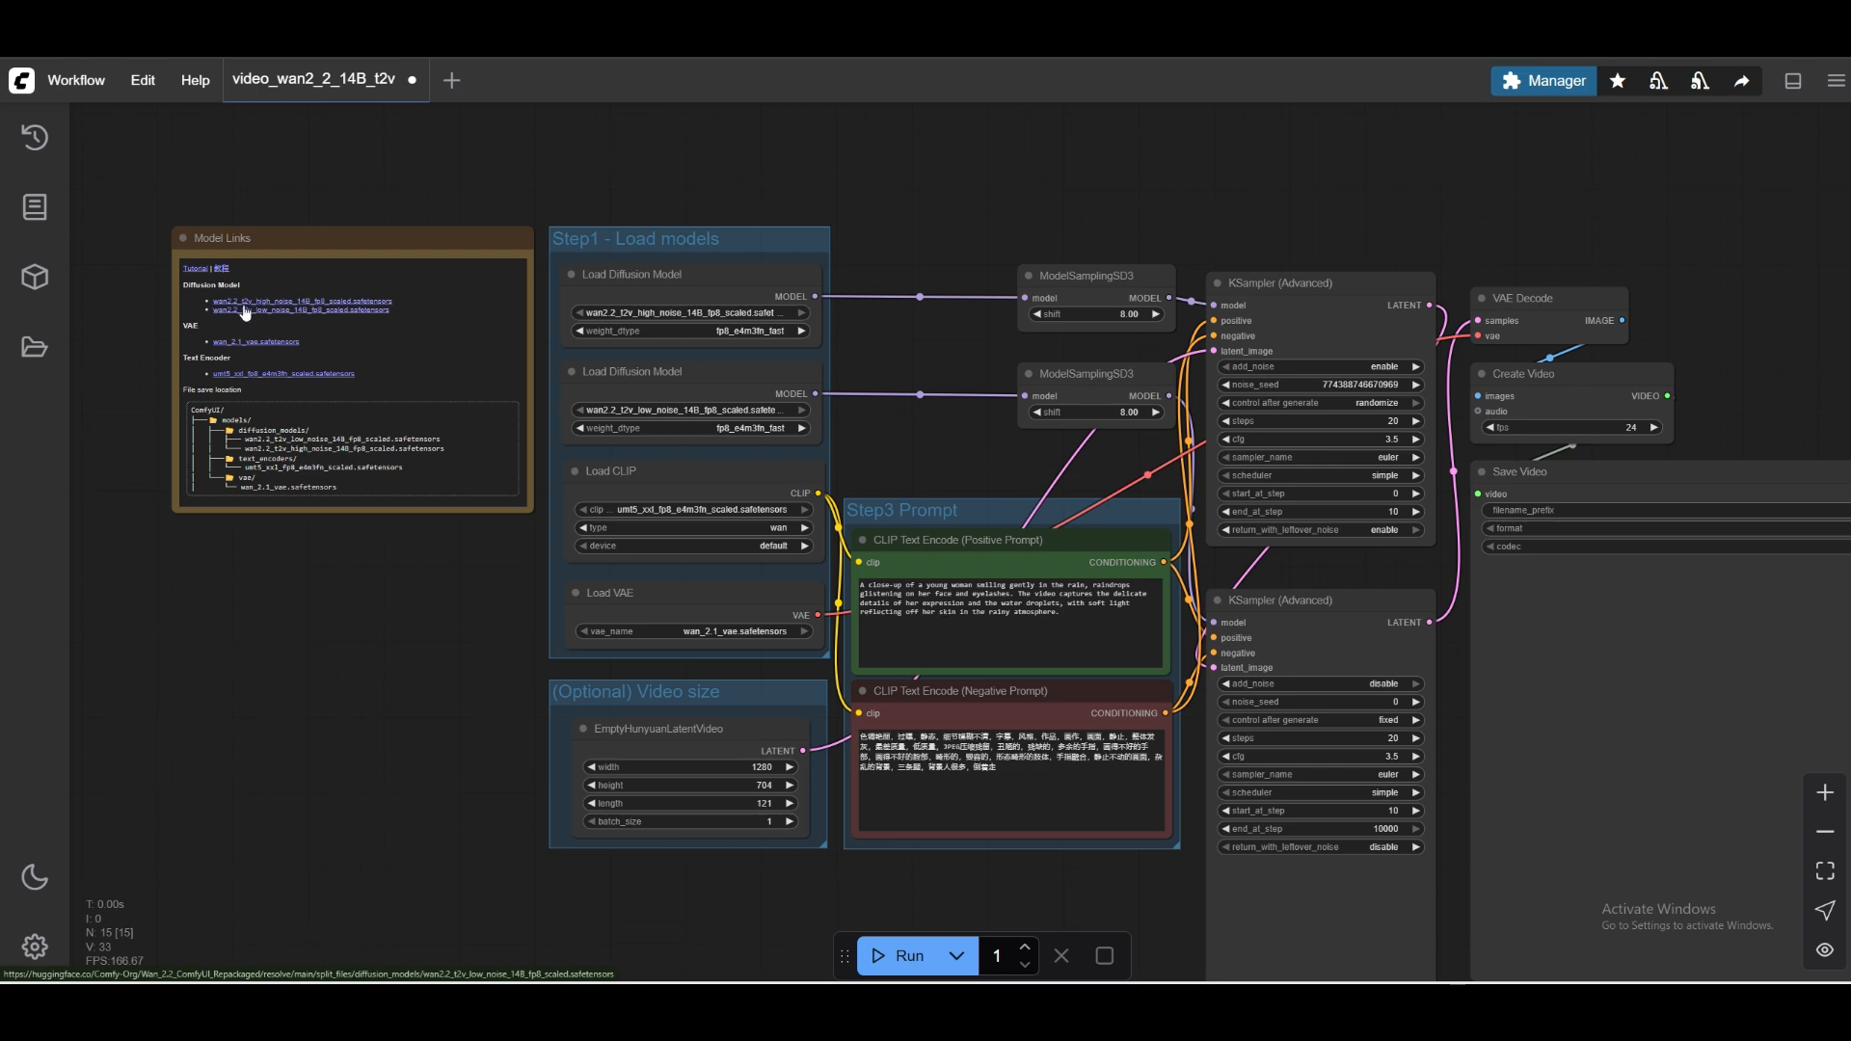
pyautogui.scroll(5, 469, 204)
pyautogui.moveTo(438, 174); pyautogui.dragTo(896, 207)
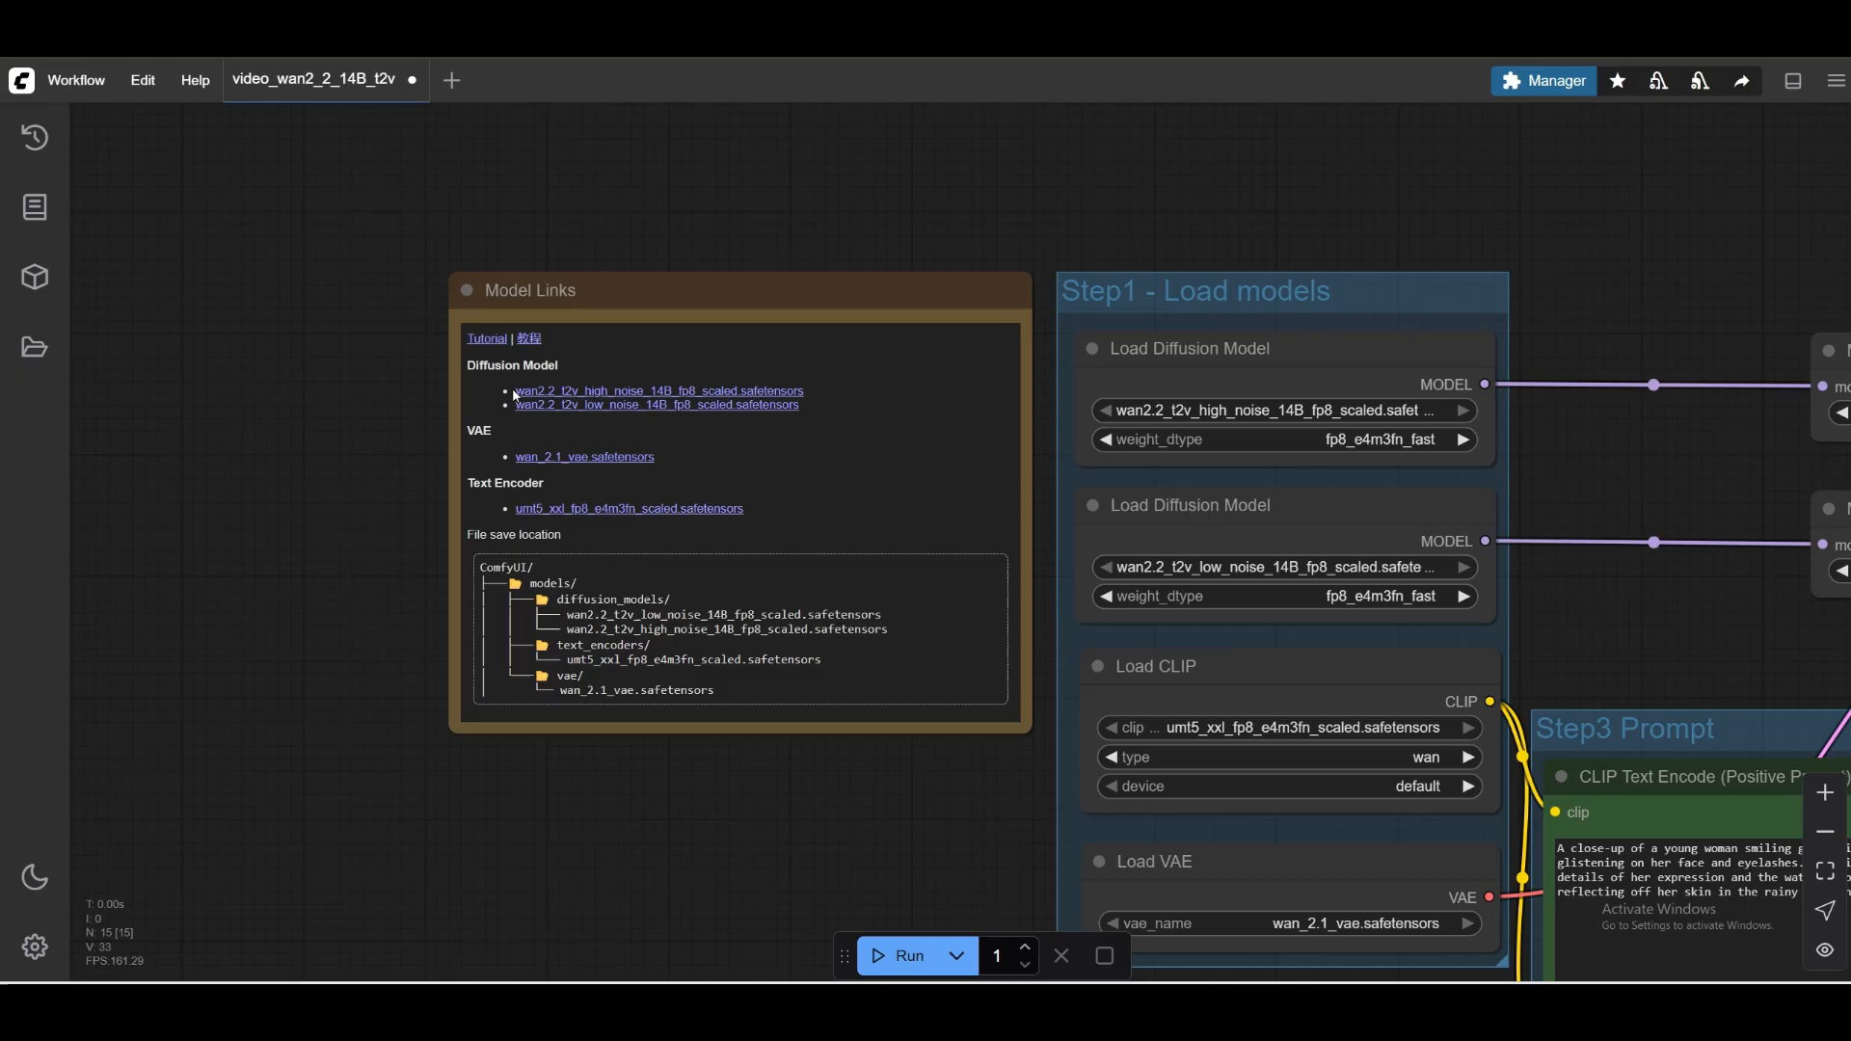
pyautogui.doubleClick(550, 393)
pyautogui.moveTo(579, 554); pyautogui.dragTo(757, 555)
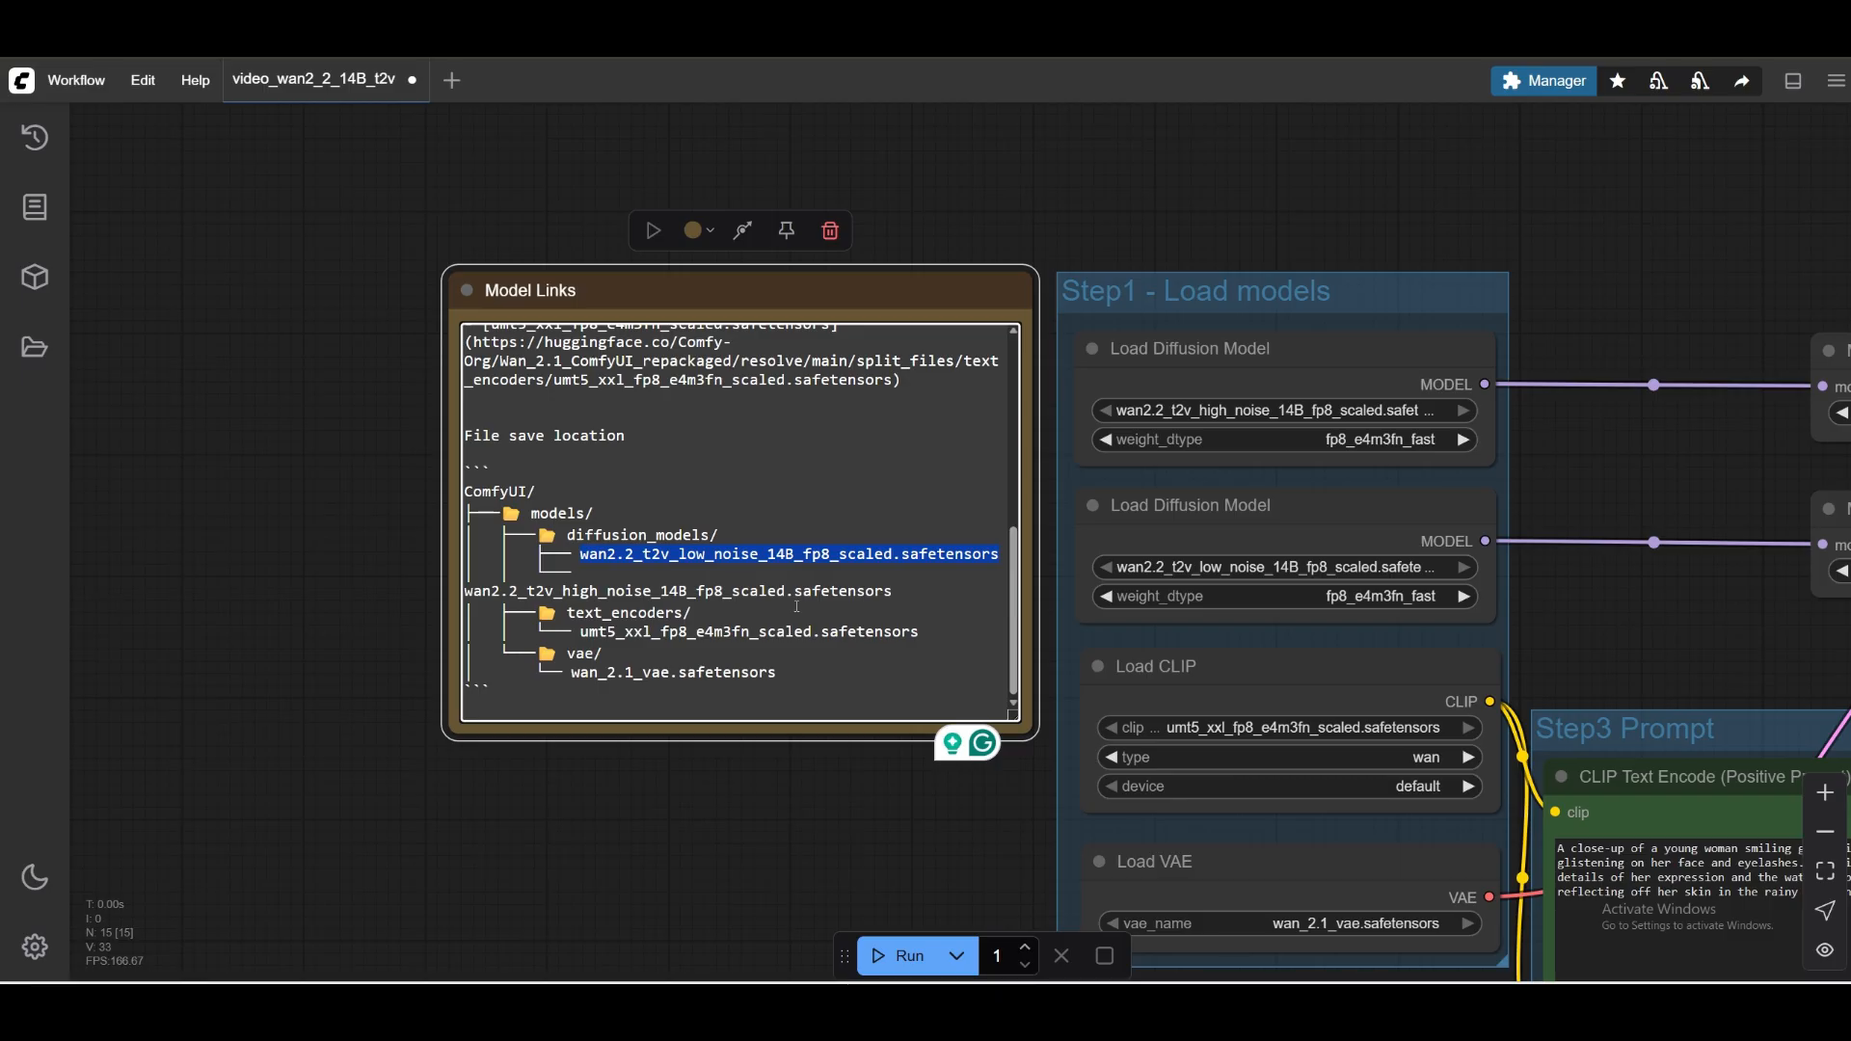
pyautogui.scroll(3, 798, 607)
pyautogui.scroll(5, 782, 588)
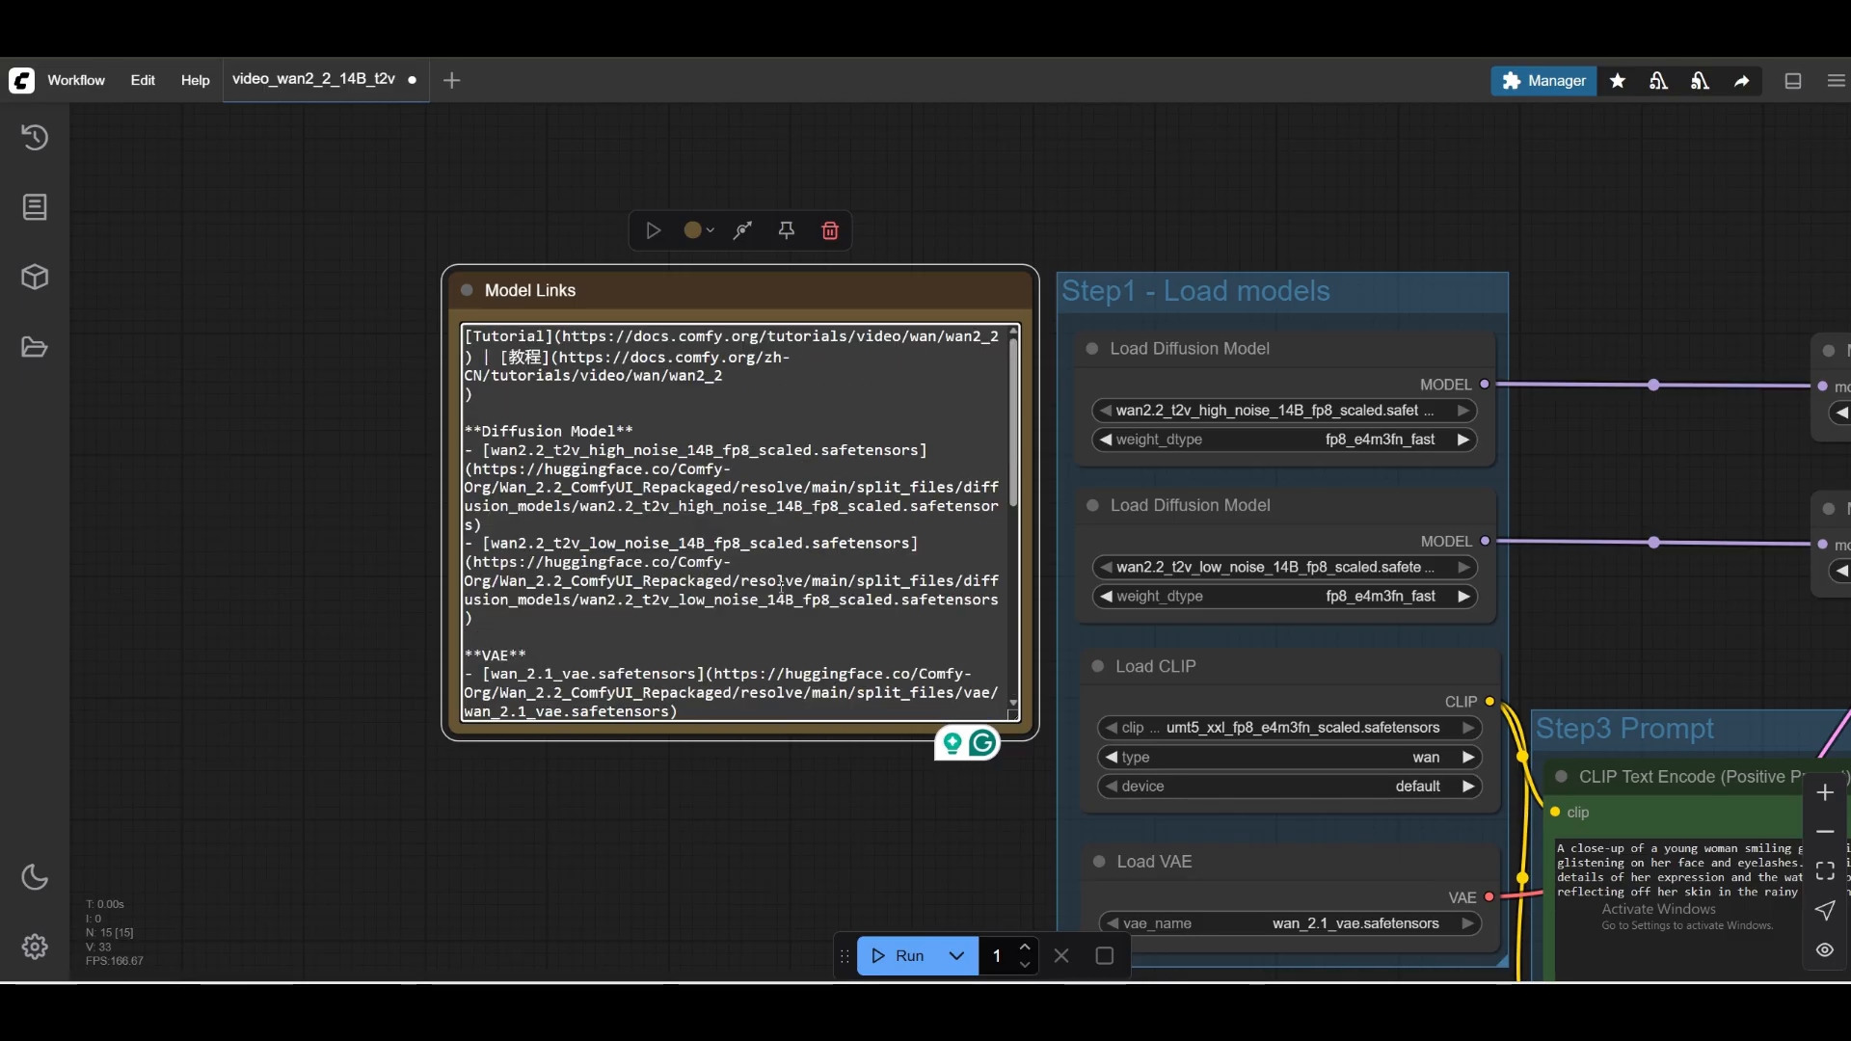
pyautogui.scroll(-5, 782, 579)
pyautogui.scroll(-2, 782, 579)
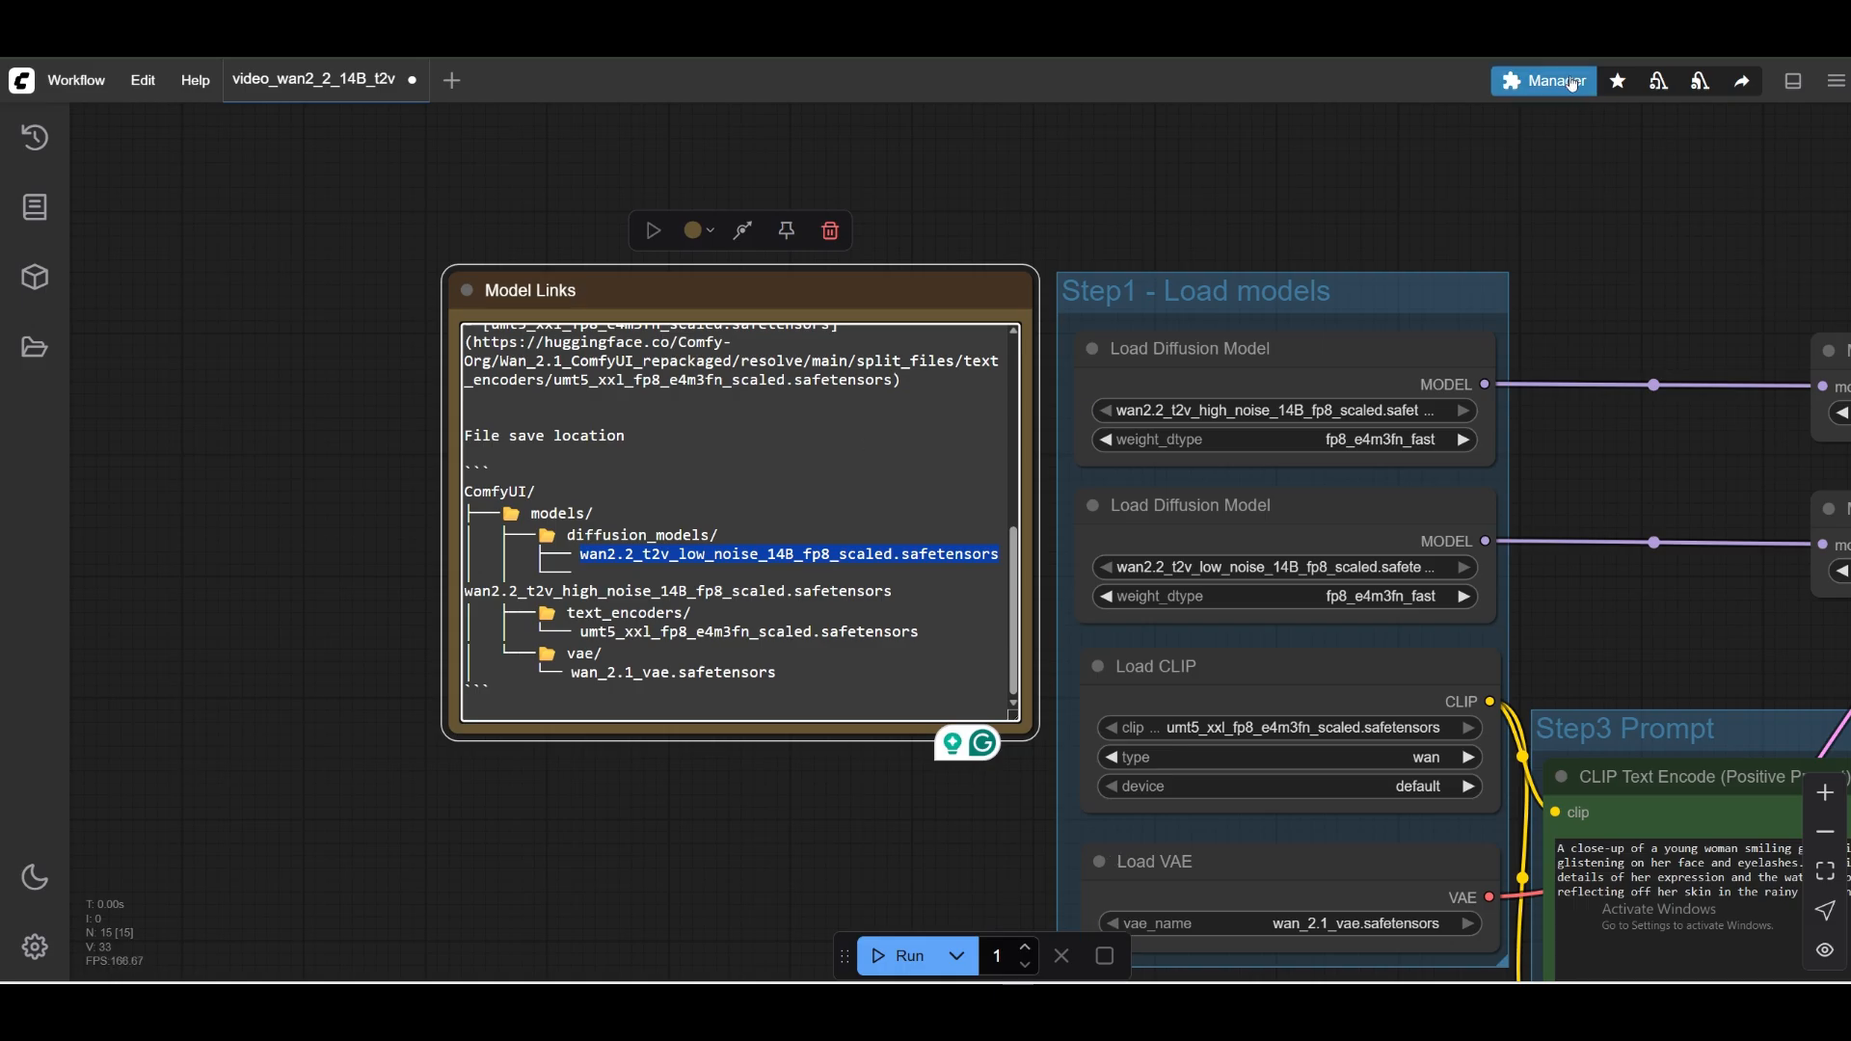
# Search the Model Manager for the copied file name, install Comfy-Org/Wan2.2 t2v low noise 14B (fp8_scaled), and return to the main manager window.
pyautogui.click(1543, 80)
pyautogui.click(964, 492)
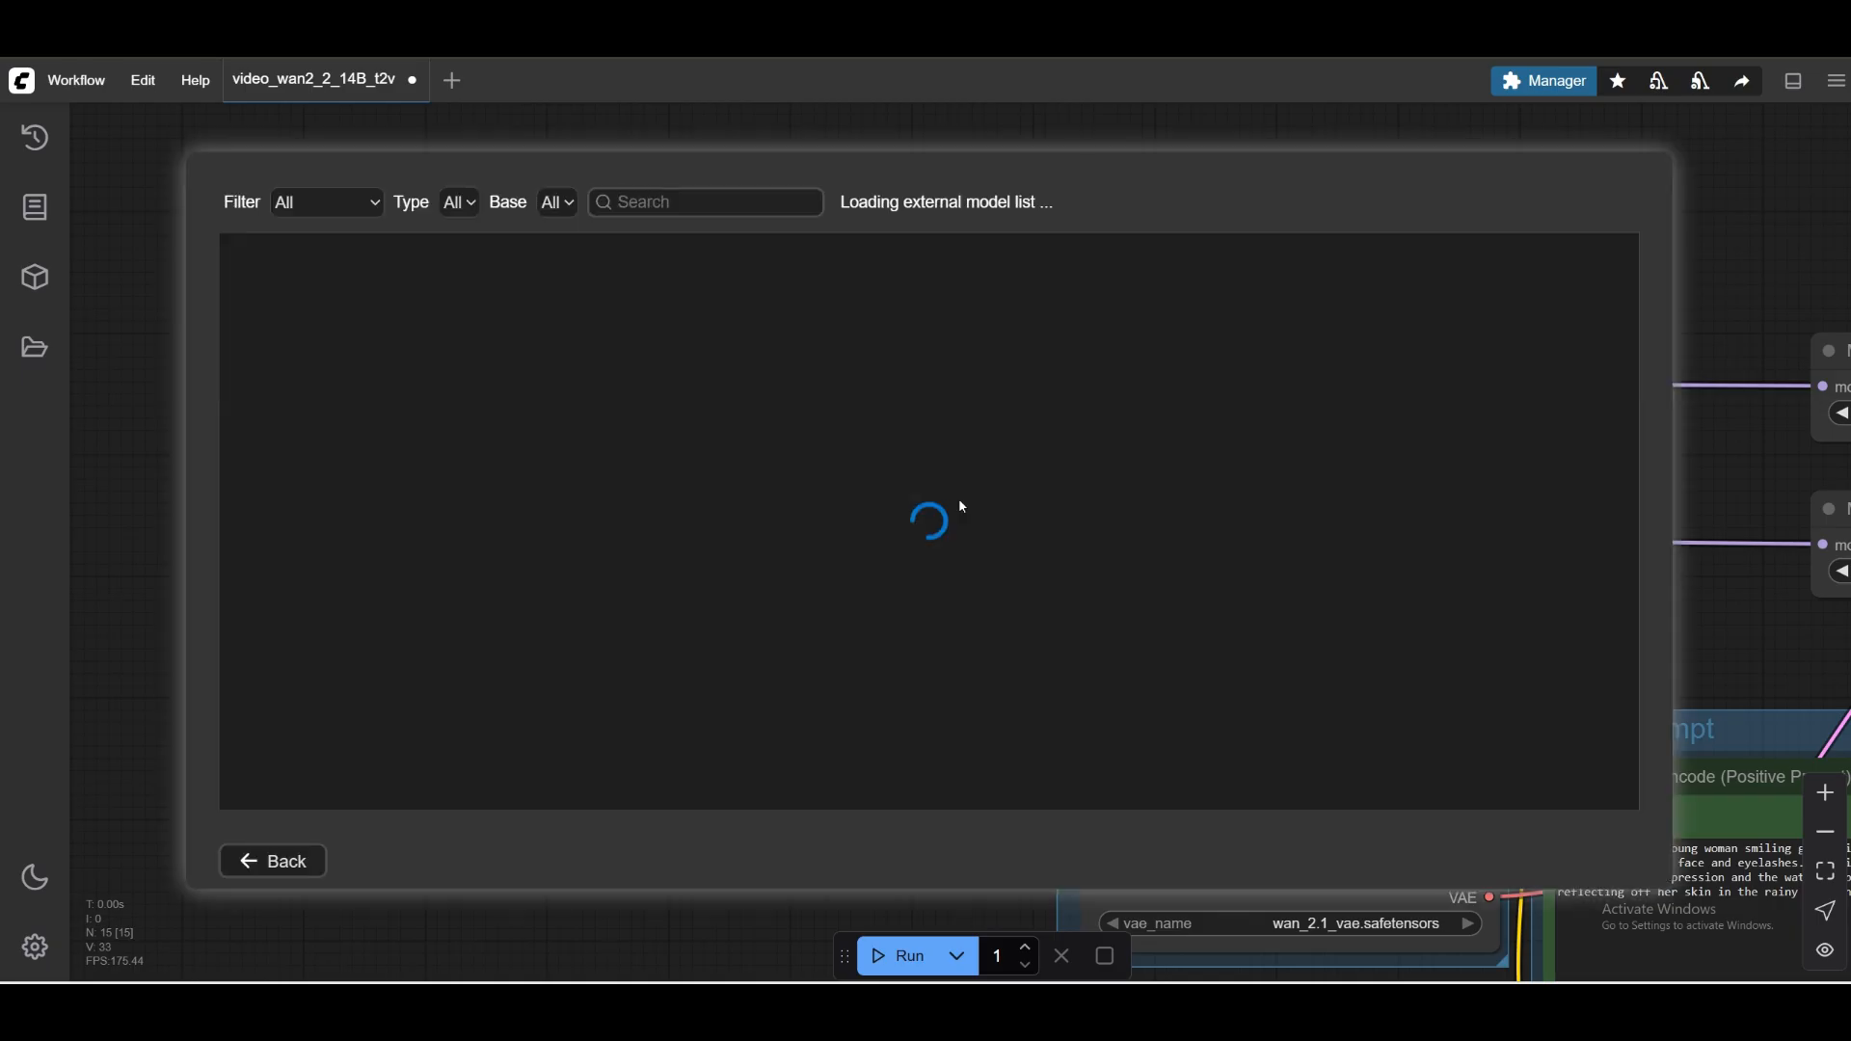
pyautogui.click(906, 204)
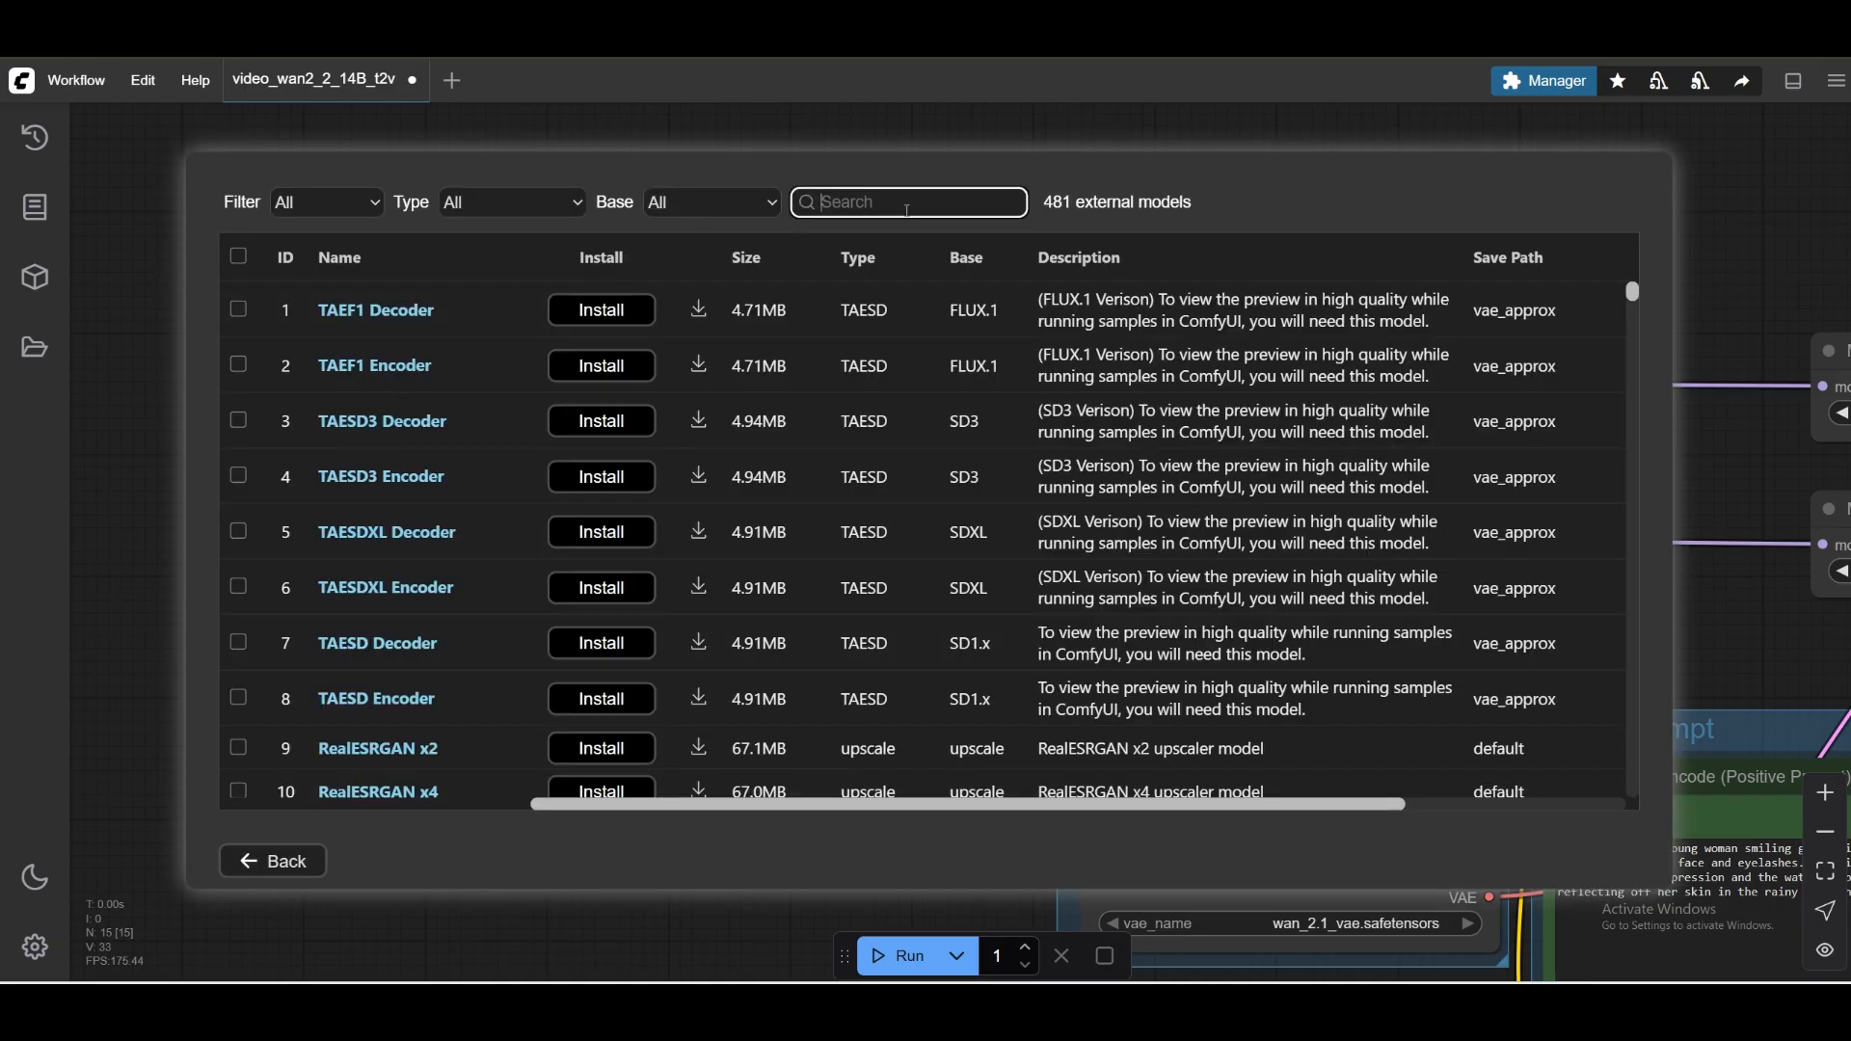
pyautogui.hotkey('ctrl', 'v')
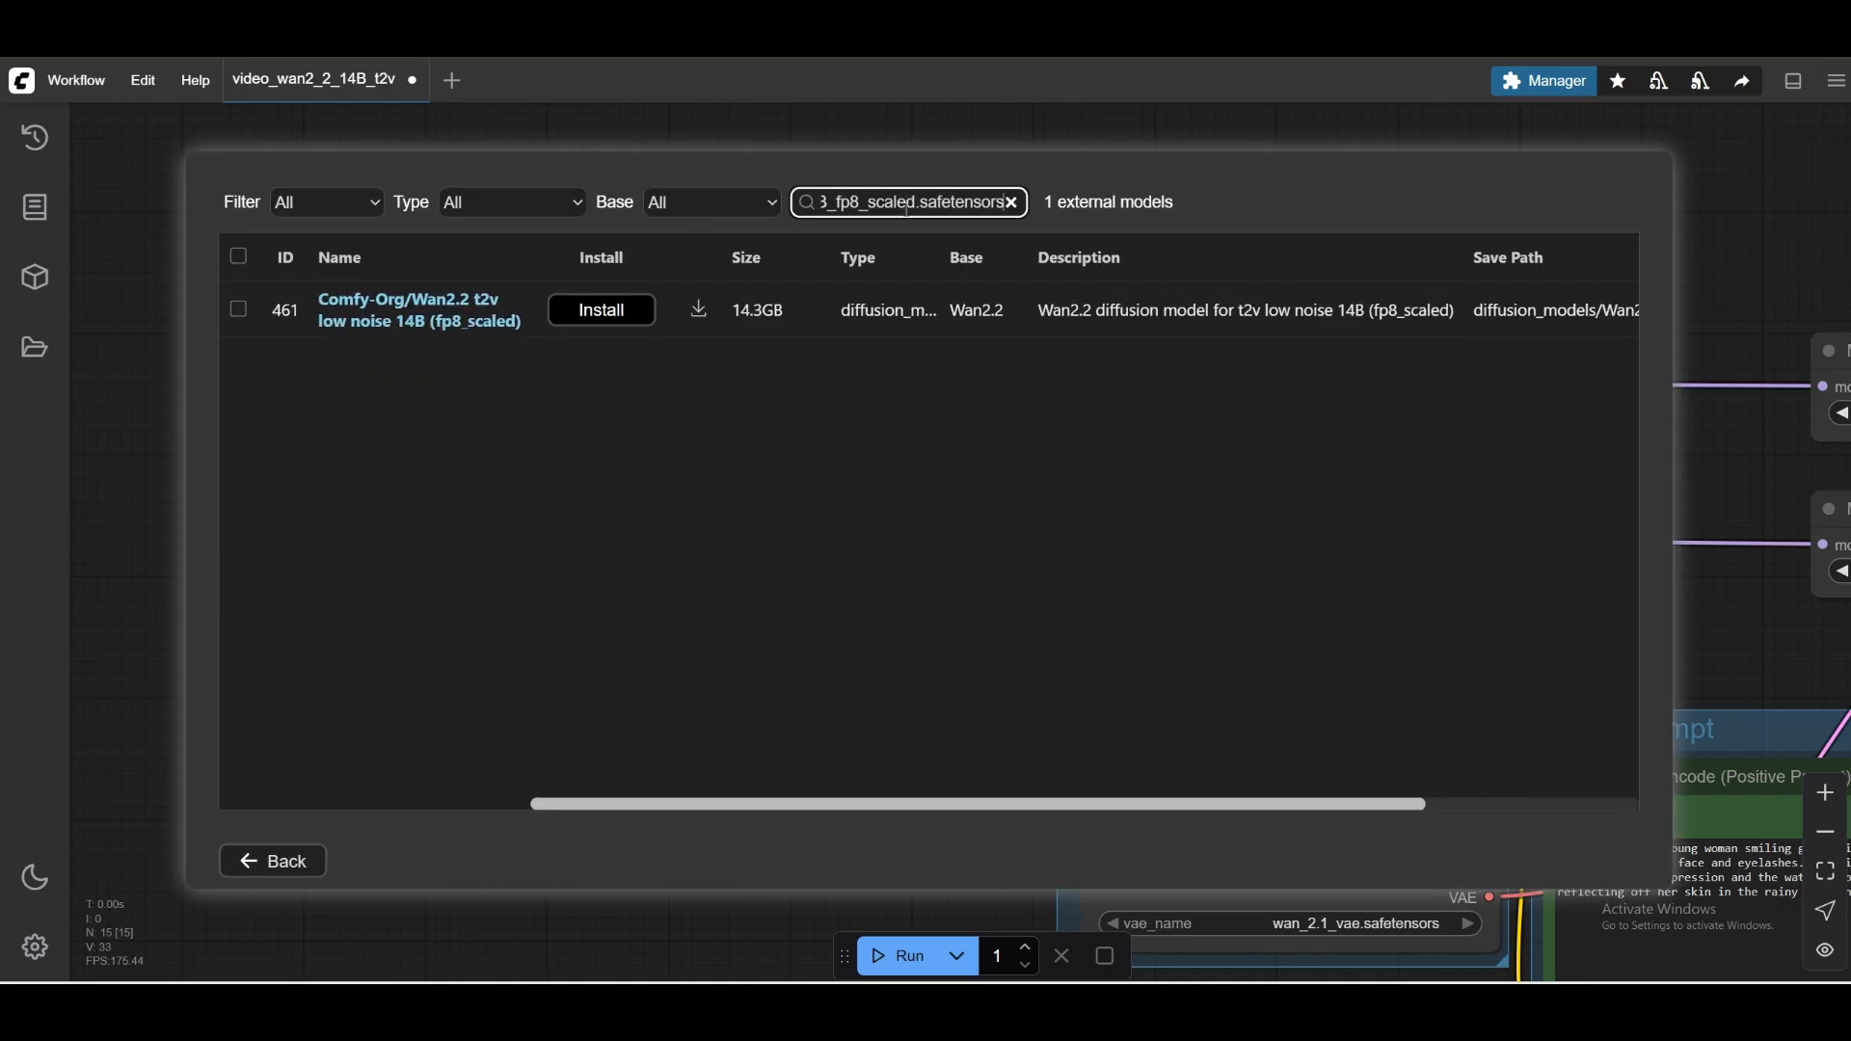
pyautogui.click(605, 310)
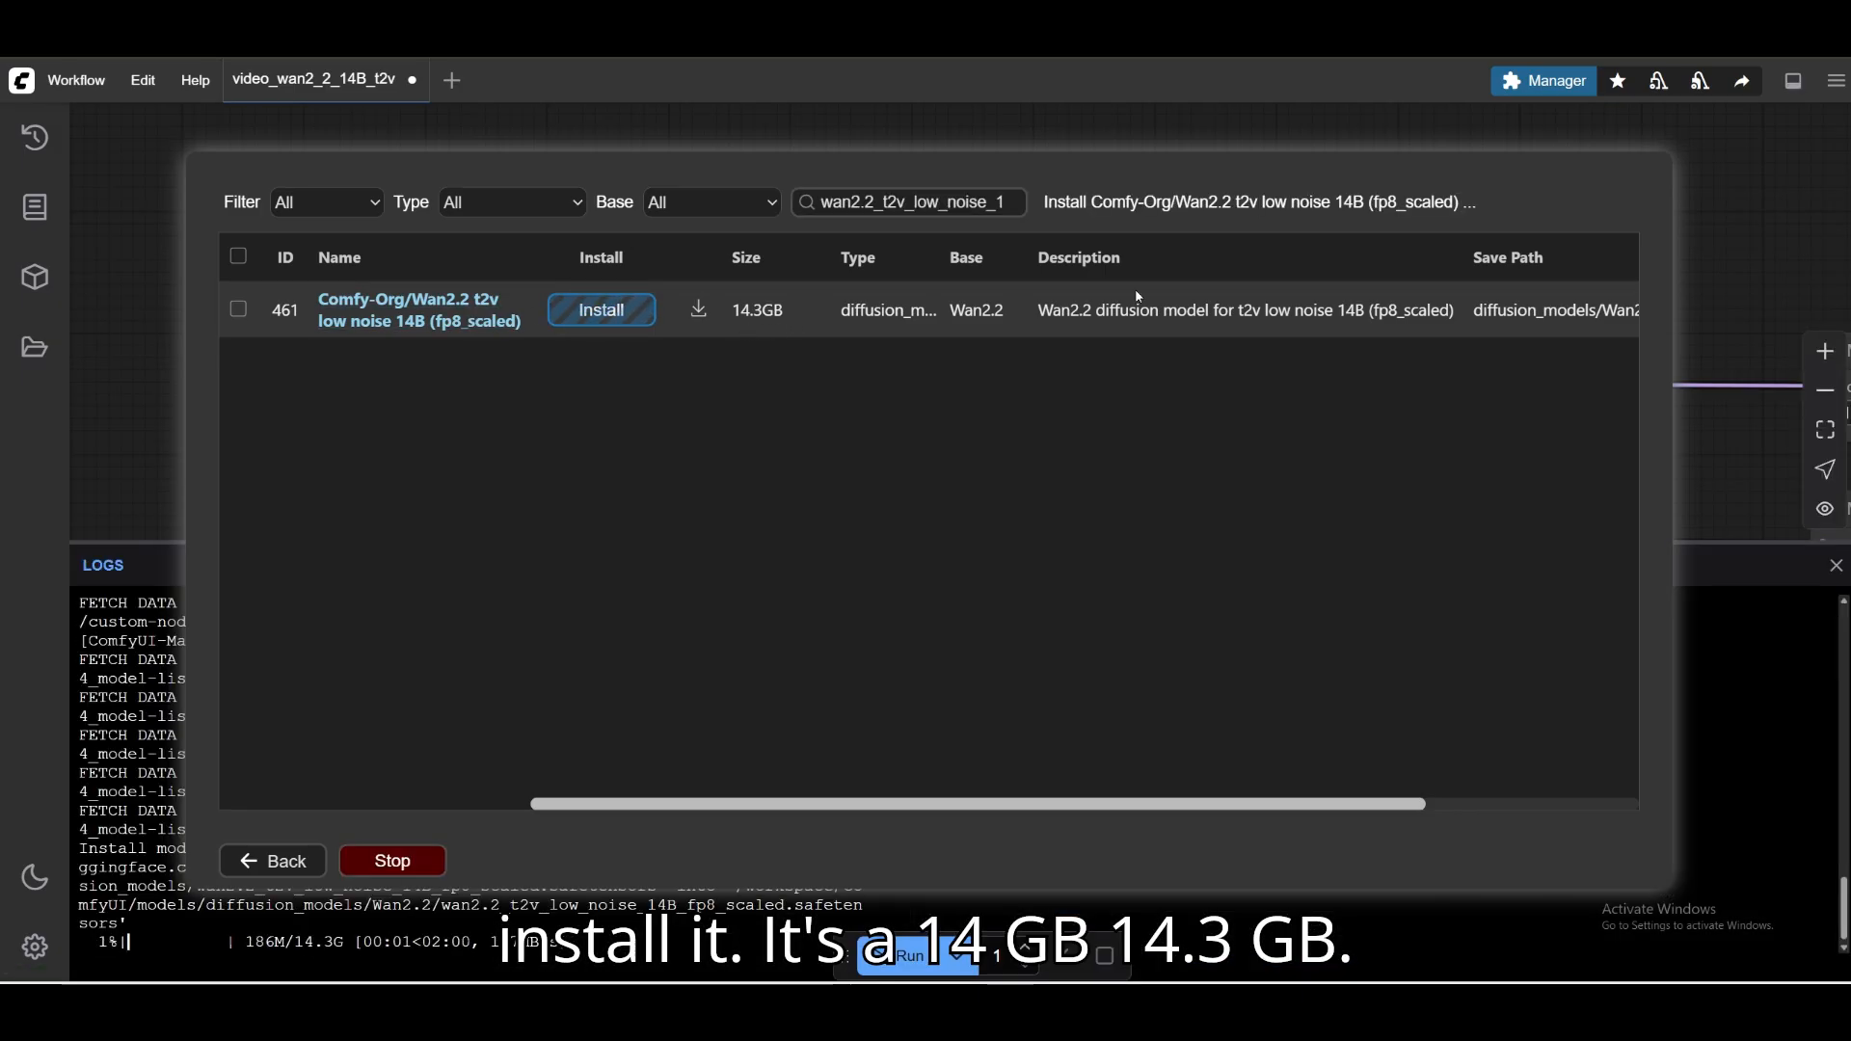
pyautogui.click(284, 861)
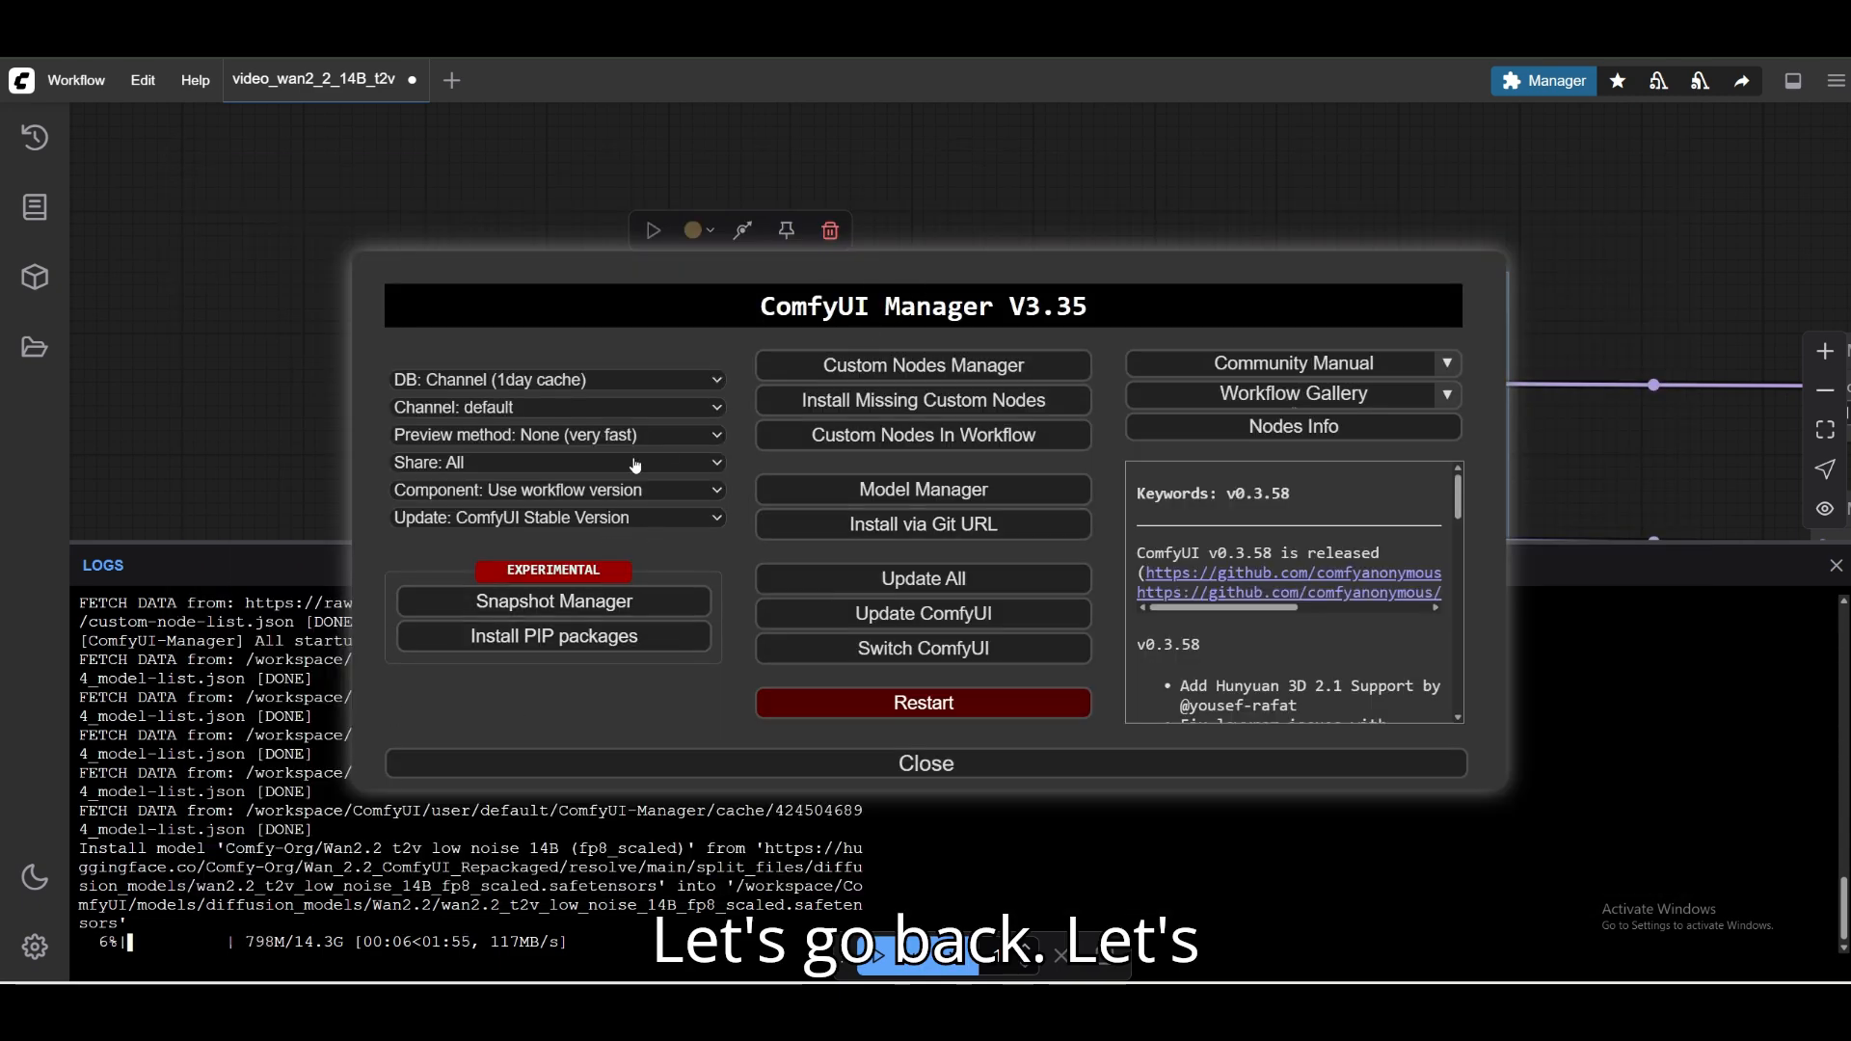
pyautogui.doubleClick(805, 306)
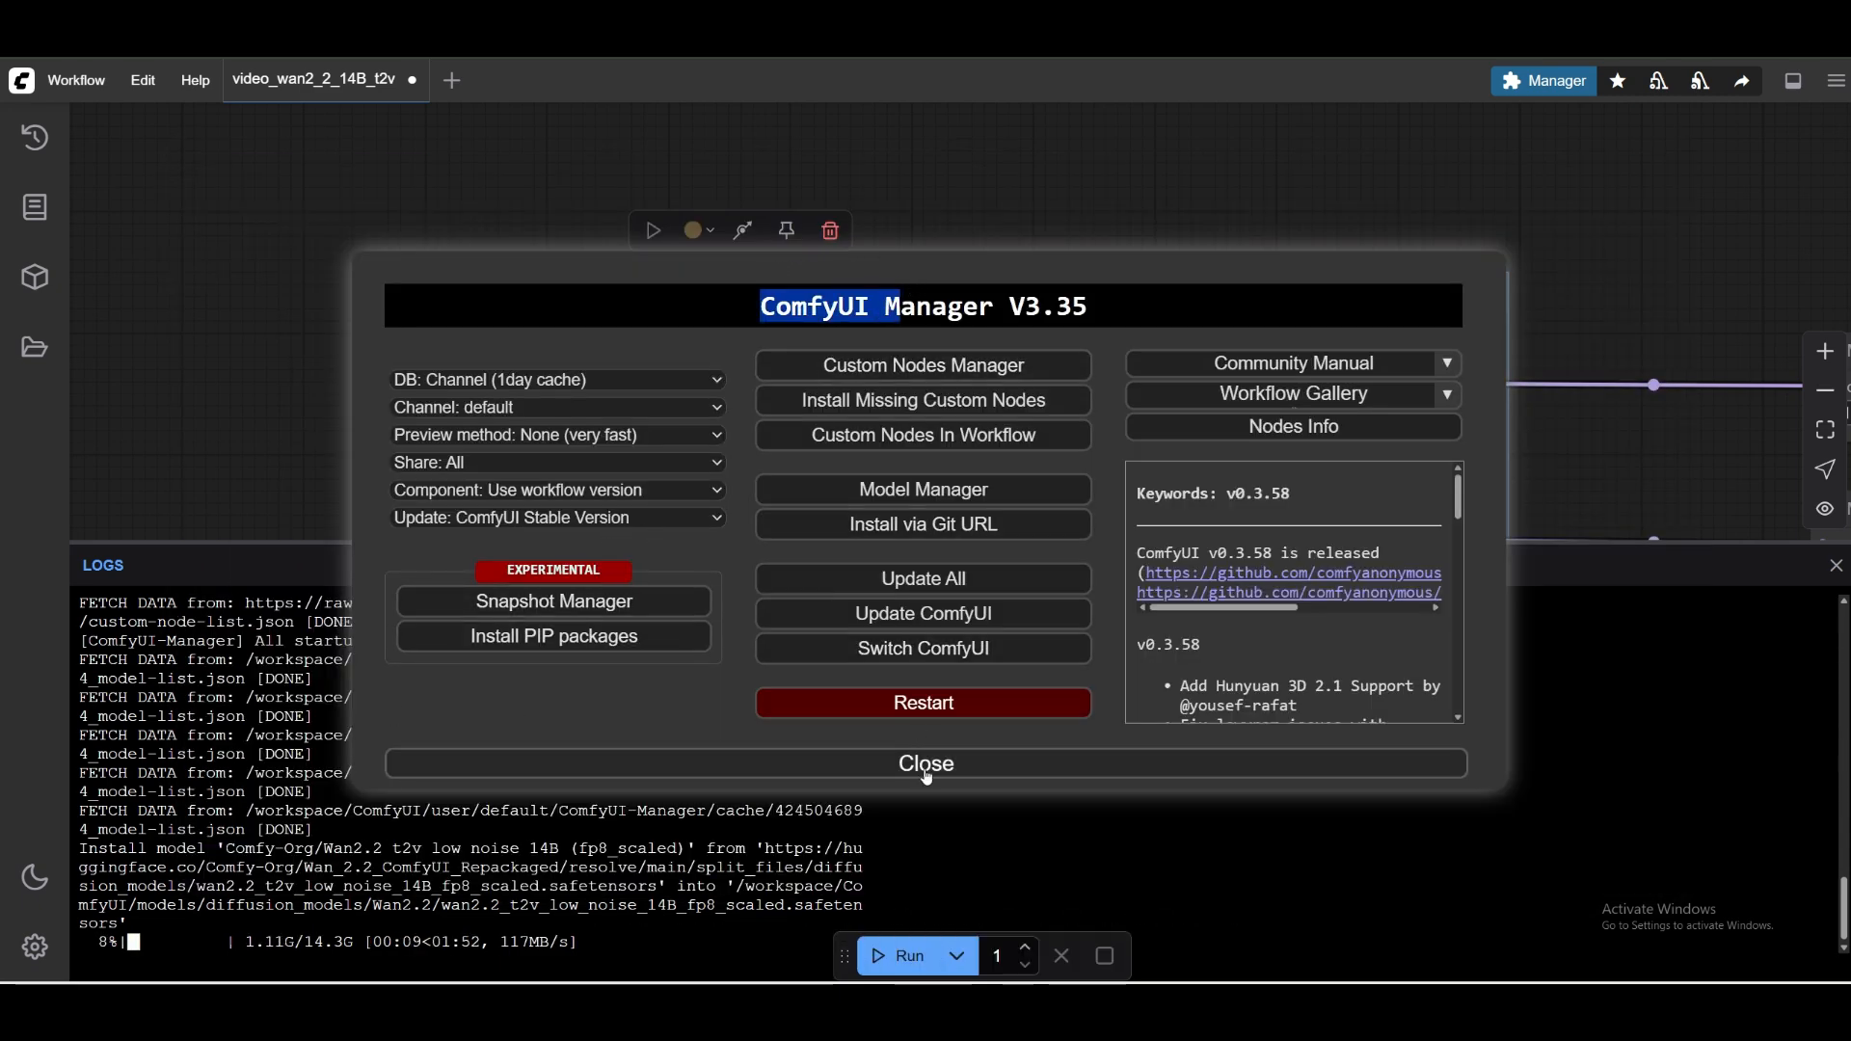
# Close the manager window, review the server logs, and check the diffusion_models folder in the model library.
pyautogui.click(926, 763)
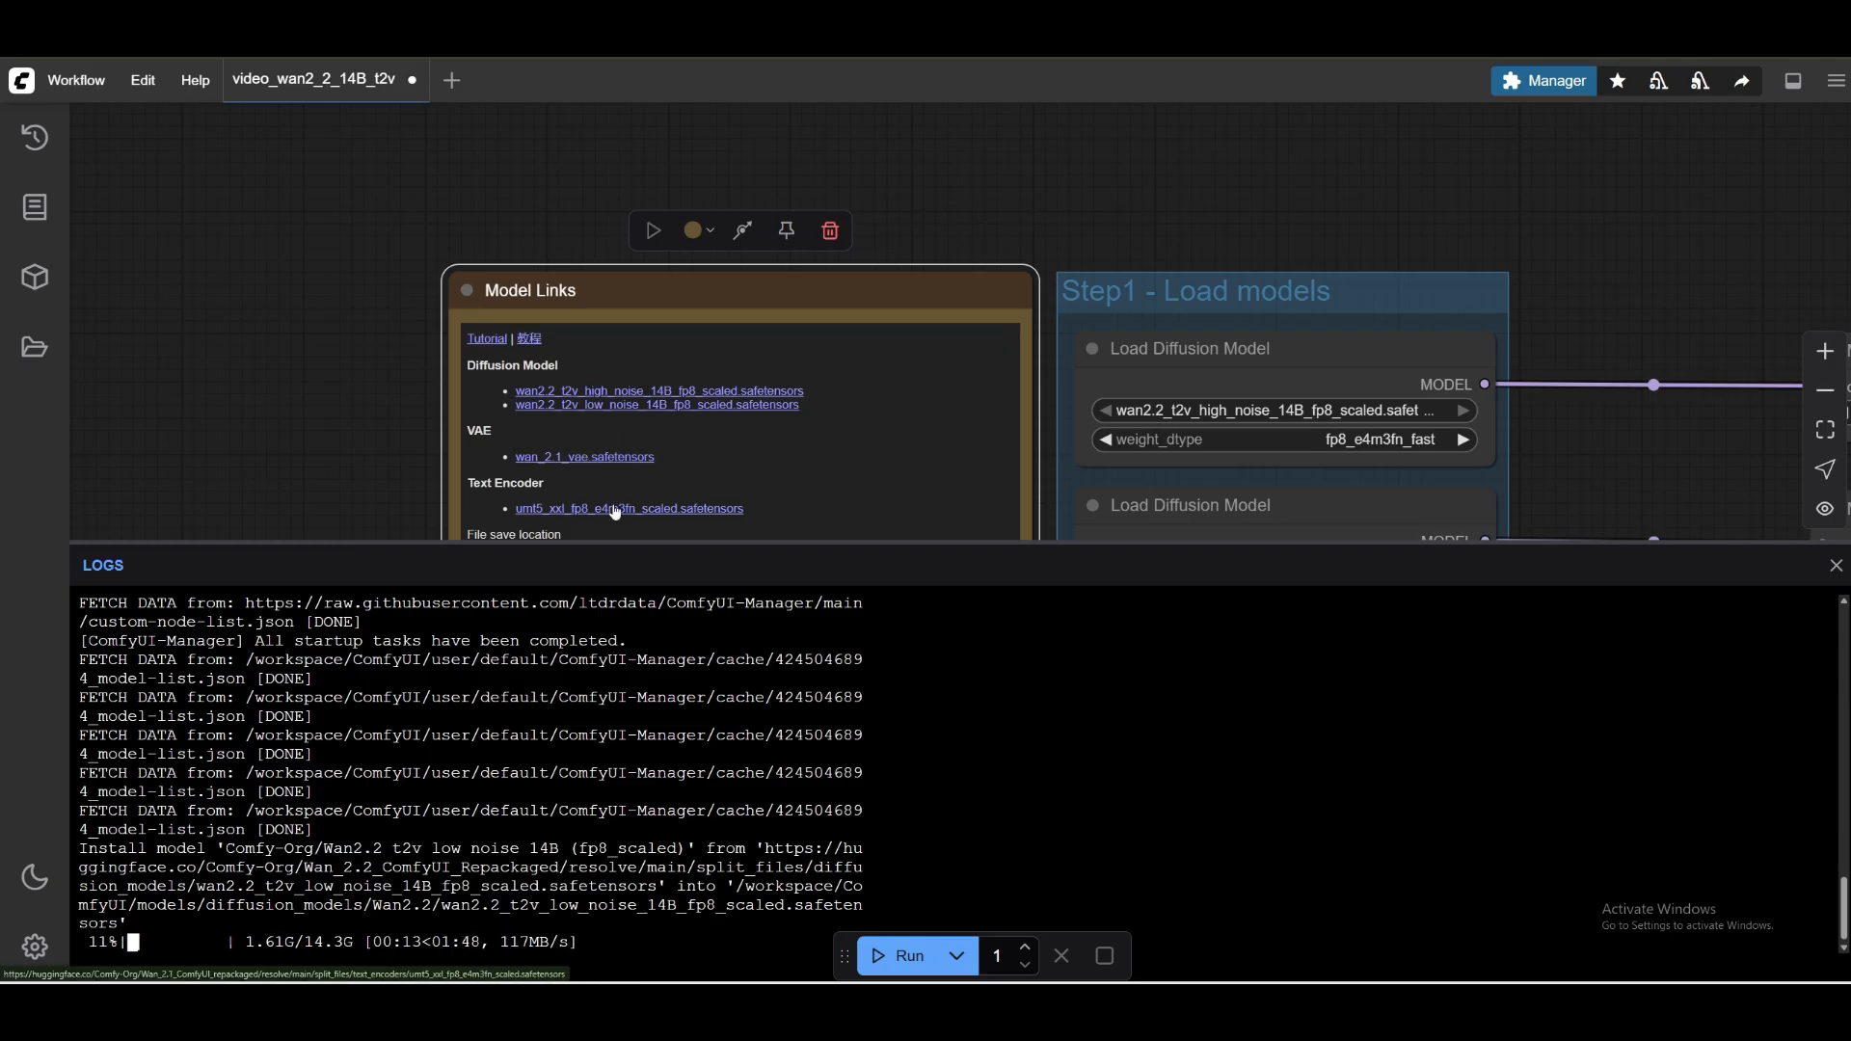
pyautogui.scroll(15, 505, 811)
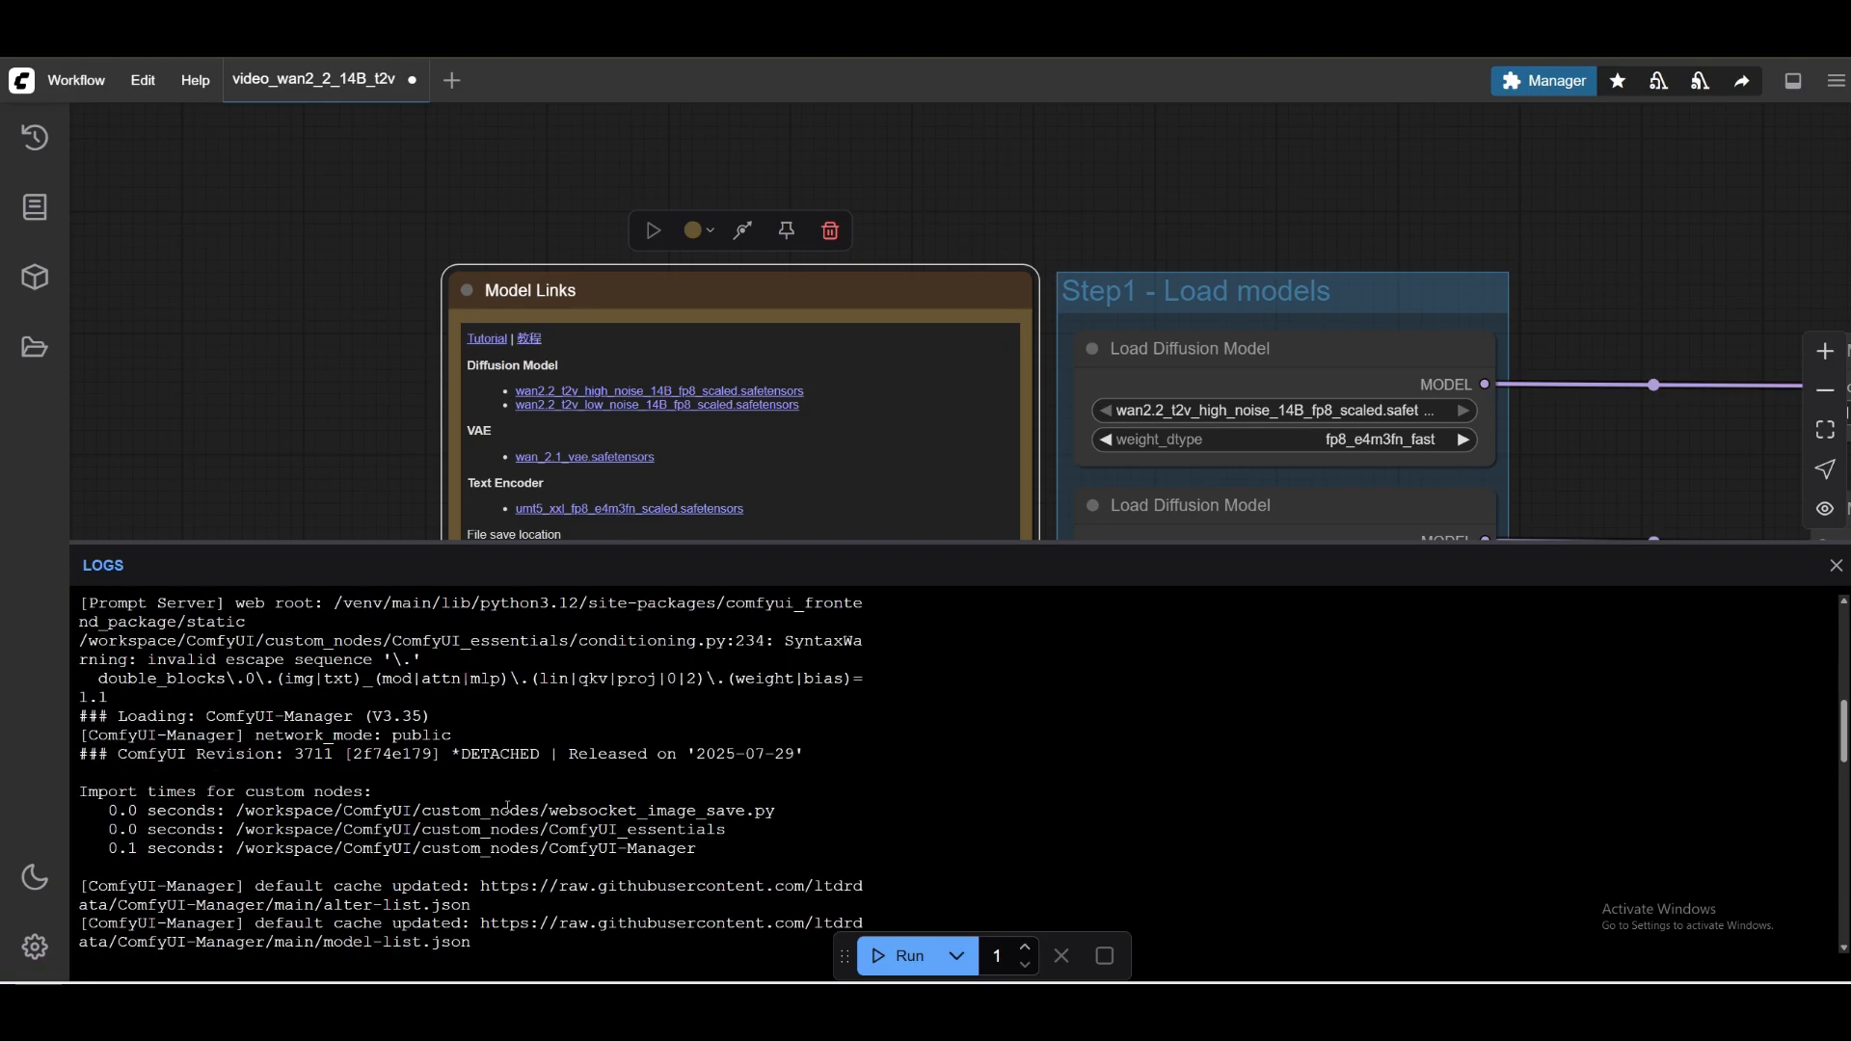
pyautogui.scroll(-5, 505, 811)
pyautogui.click(35, 207)
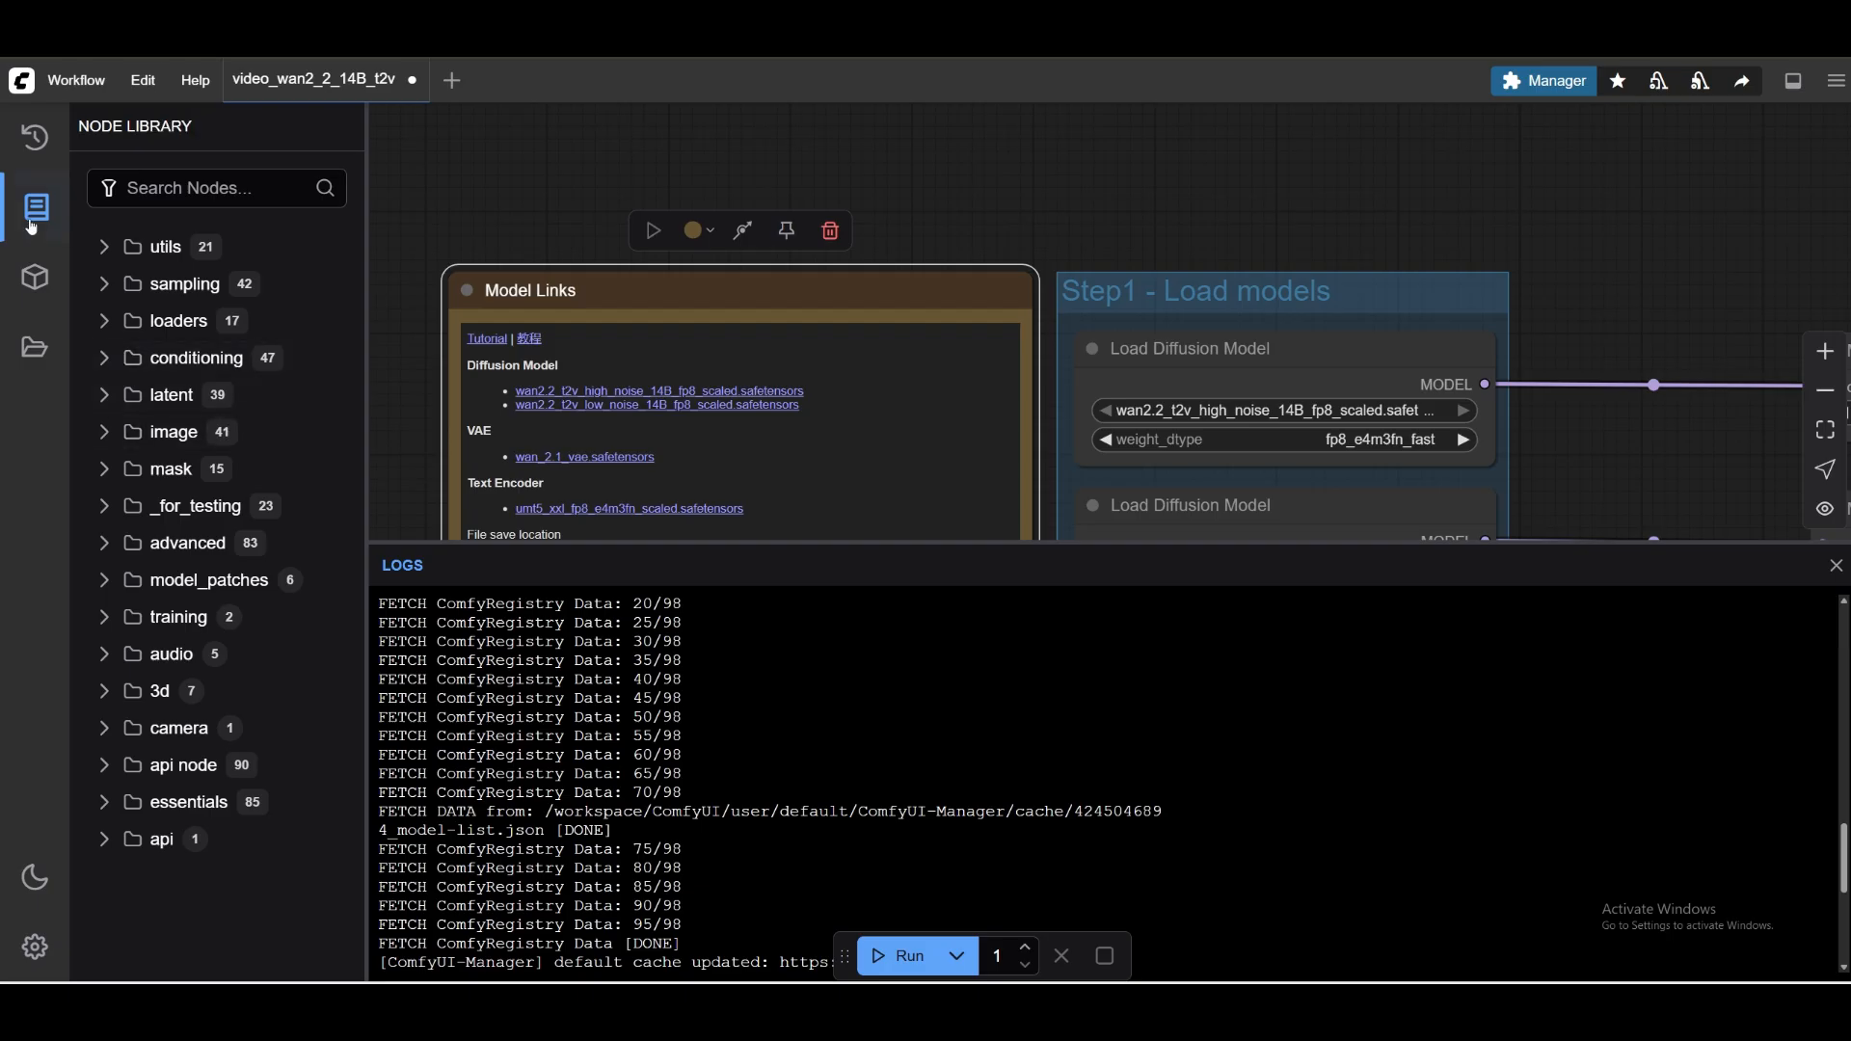
pyautogui.click(34, 277)
pyautogui.click(231, 394)
pyautogui.click(245, 429)
pyautogui.click(244, 430)
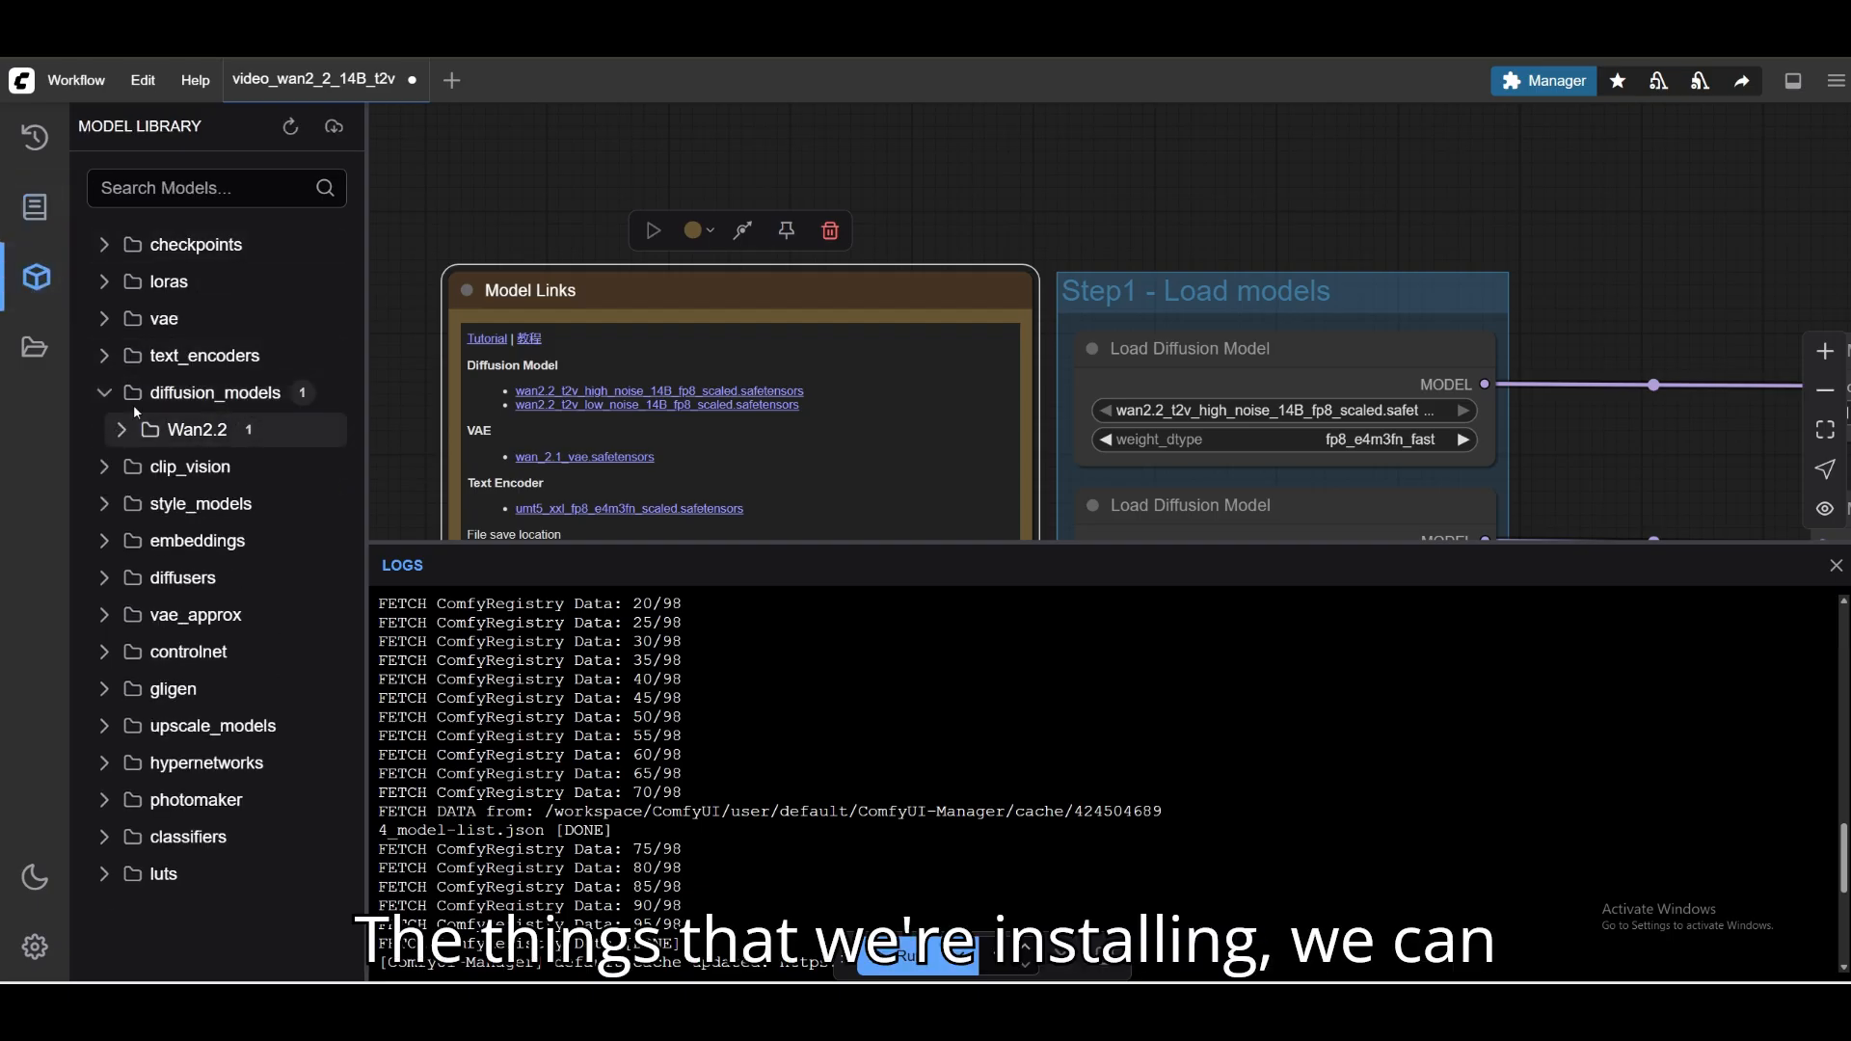
pyautogui.click(222, 393)
# Clear the model search in the other ComfyUI tab and copy wan2.2_t2v_high_noise_14B_fp8_scaled.safetensors from the Model Links note's text.
pyautogui.doubleClick(812, 401)
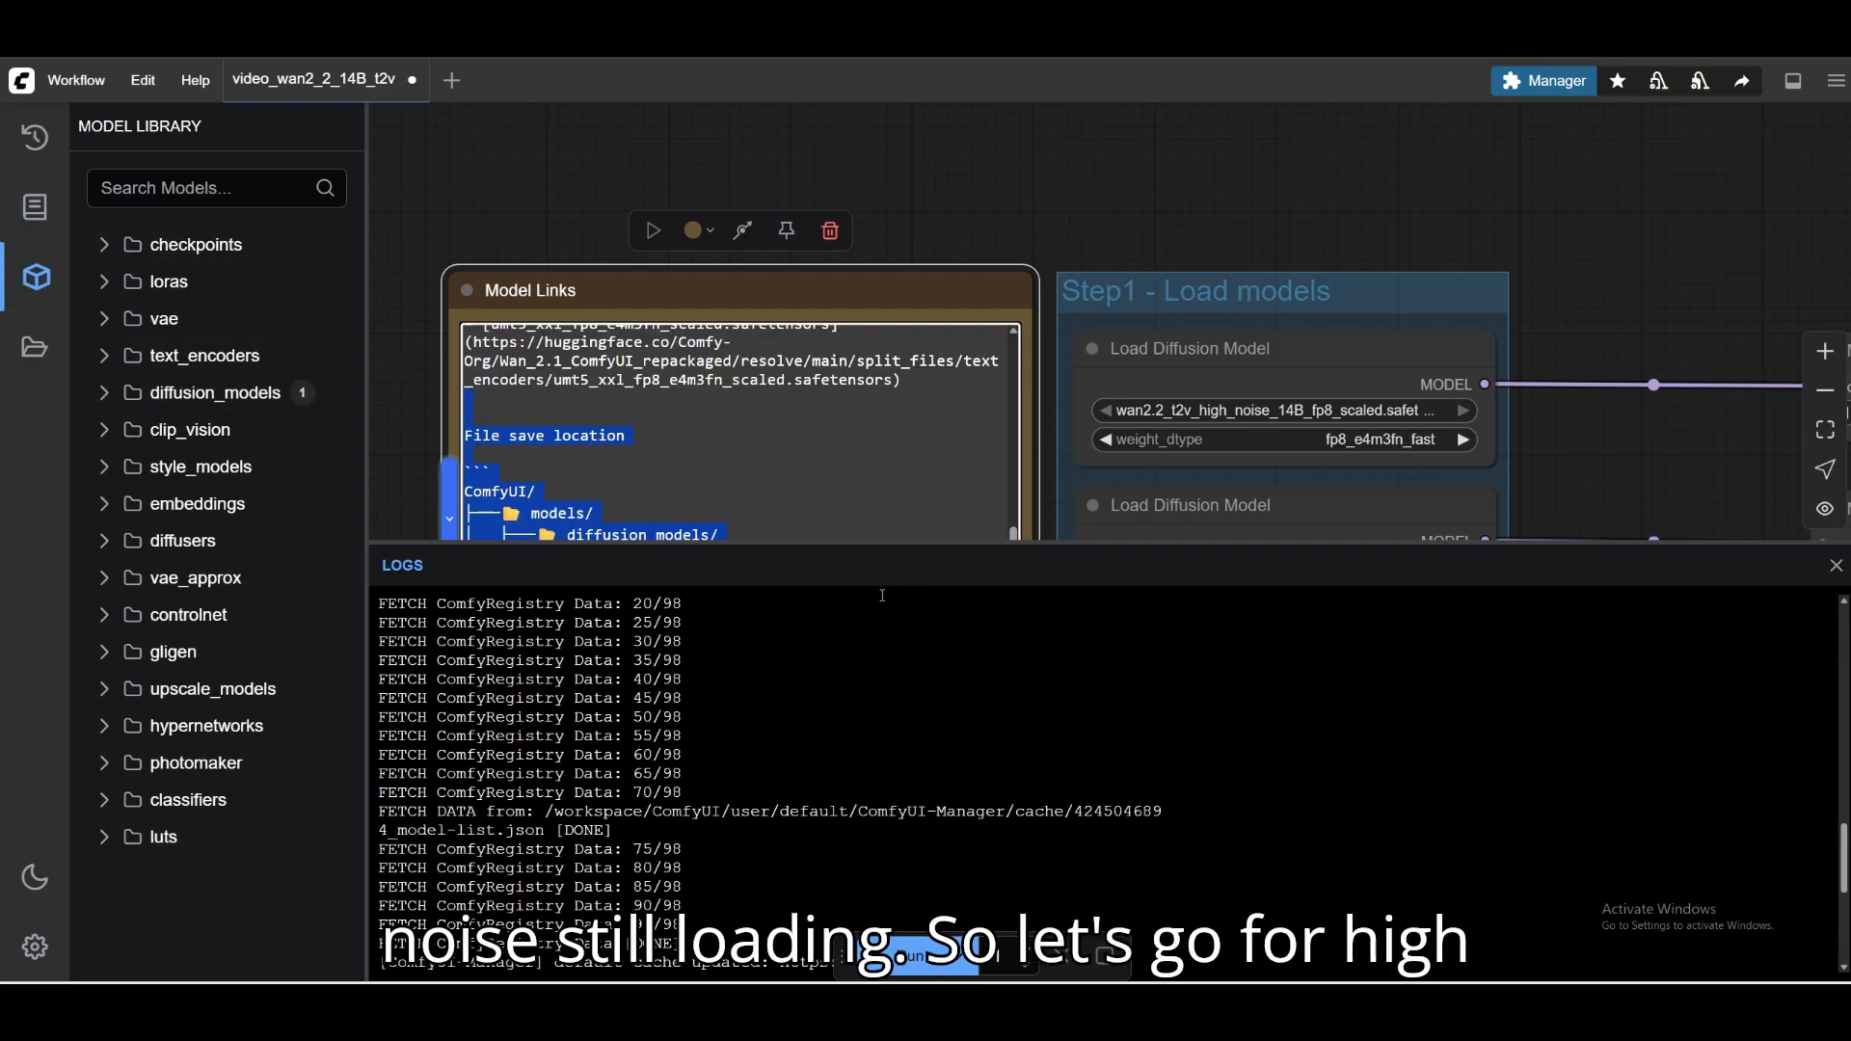
pyautogui.click(449, 519)
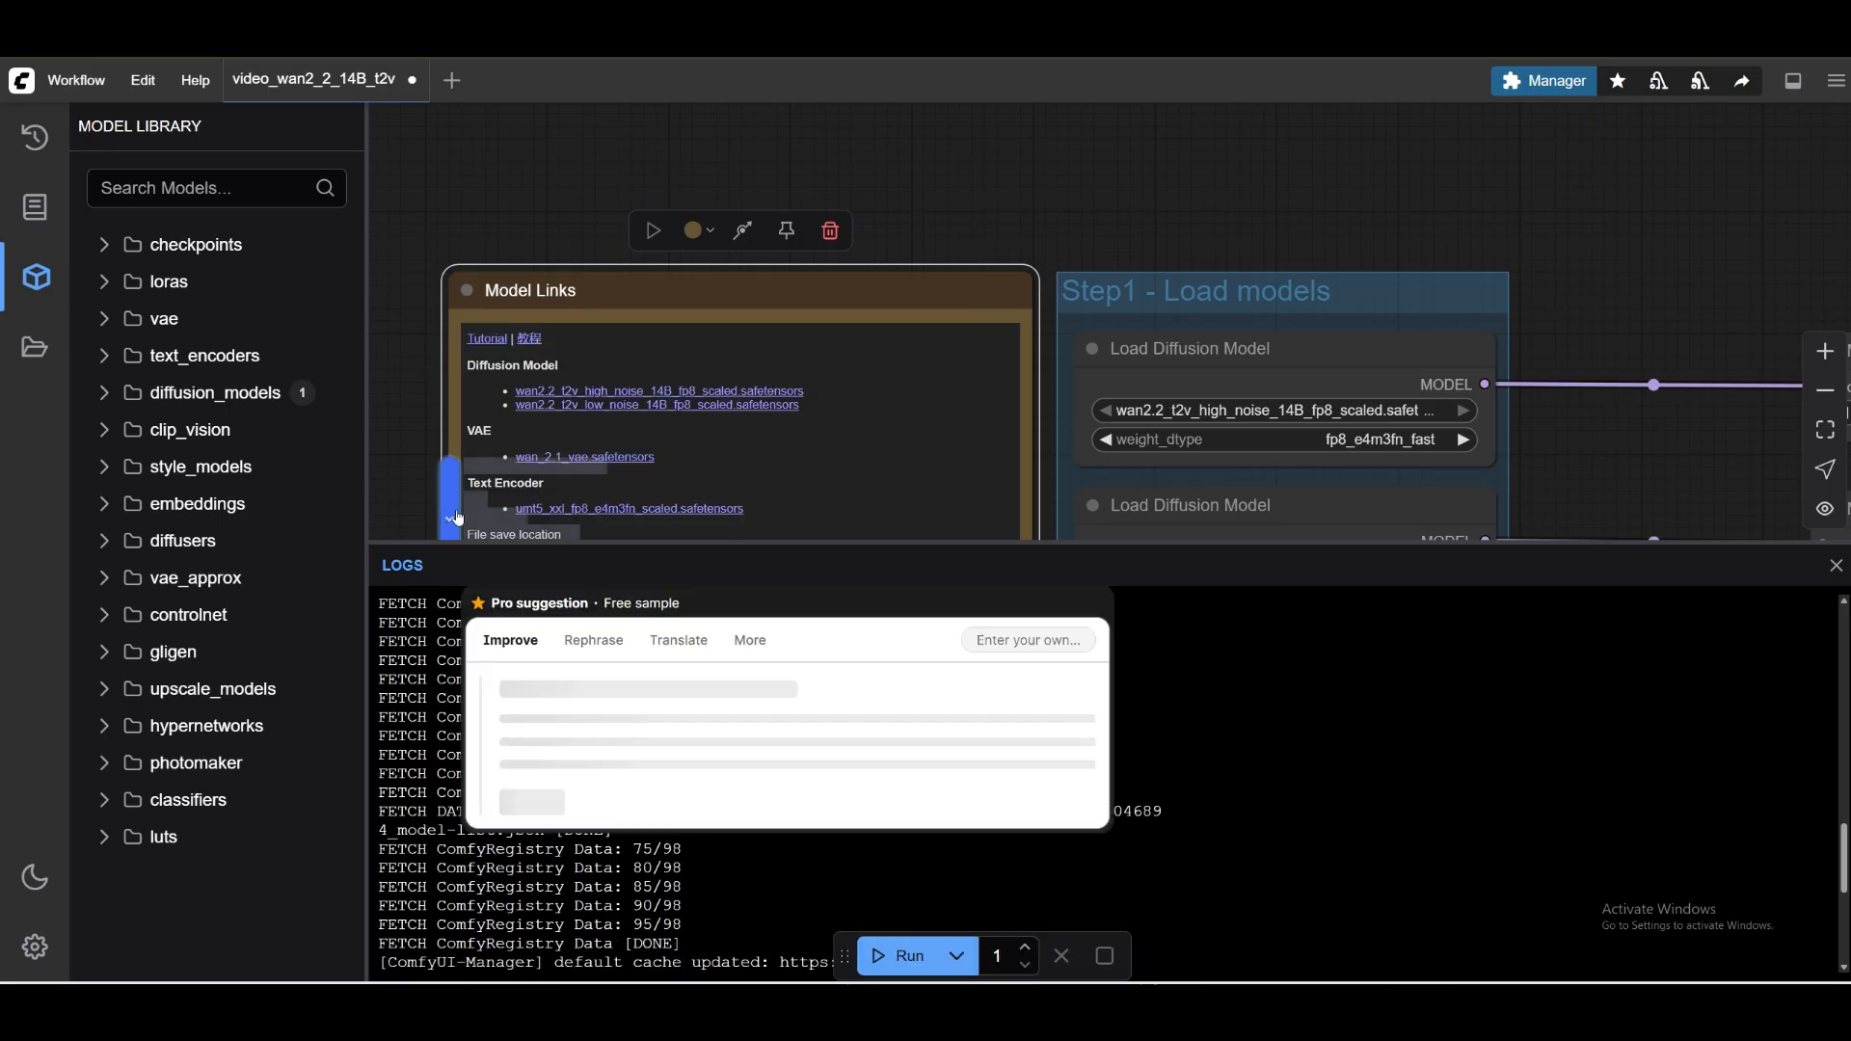
pyautogui.click(668, 394)
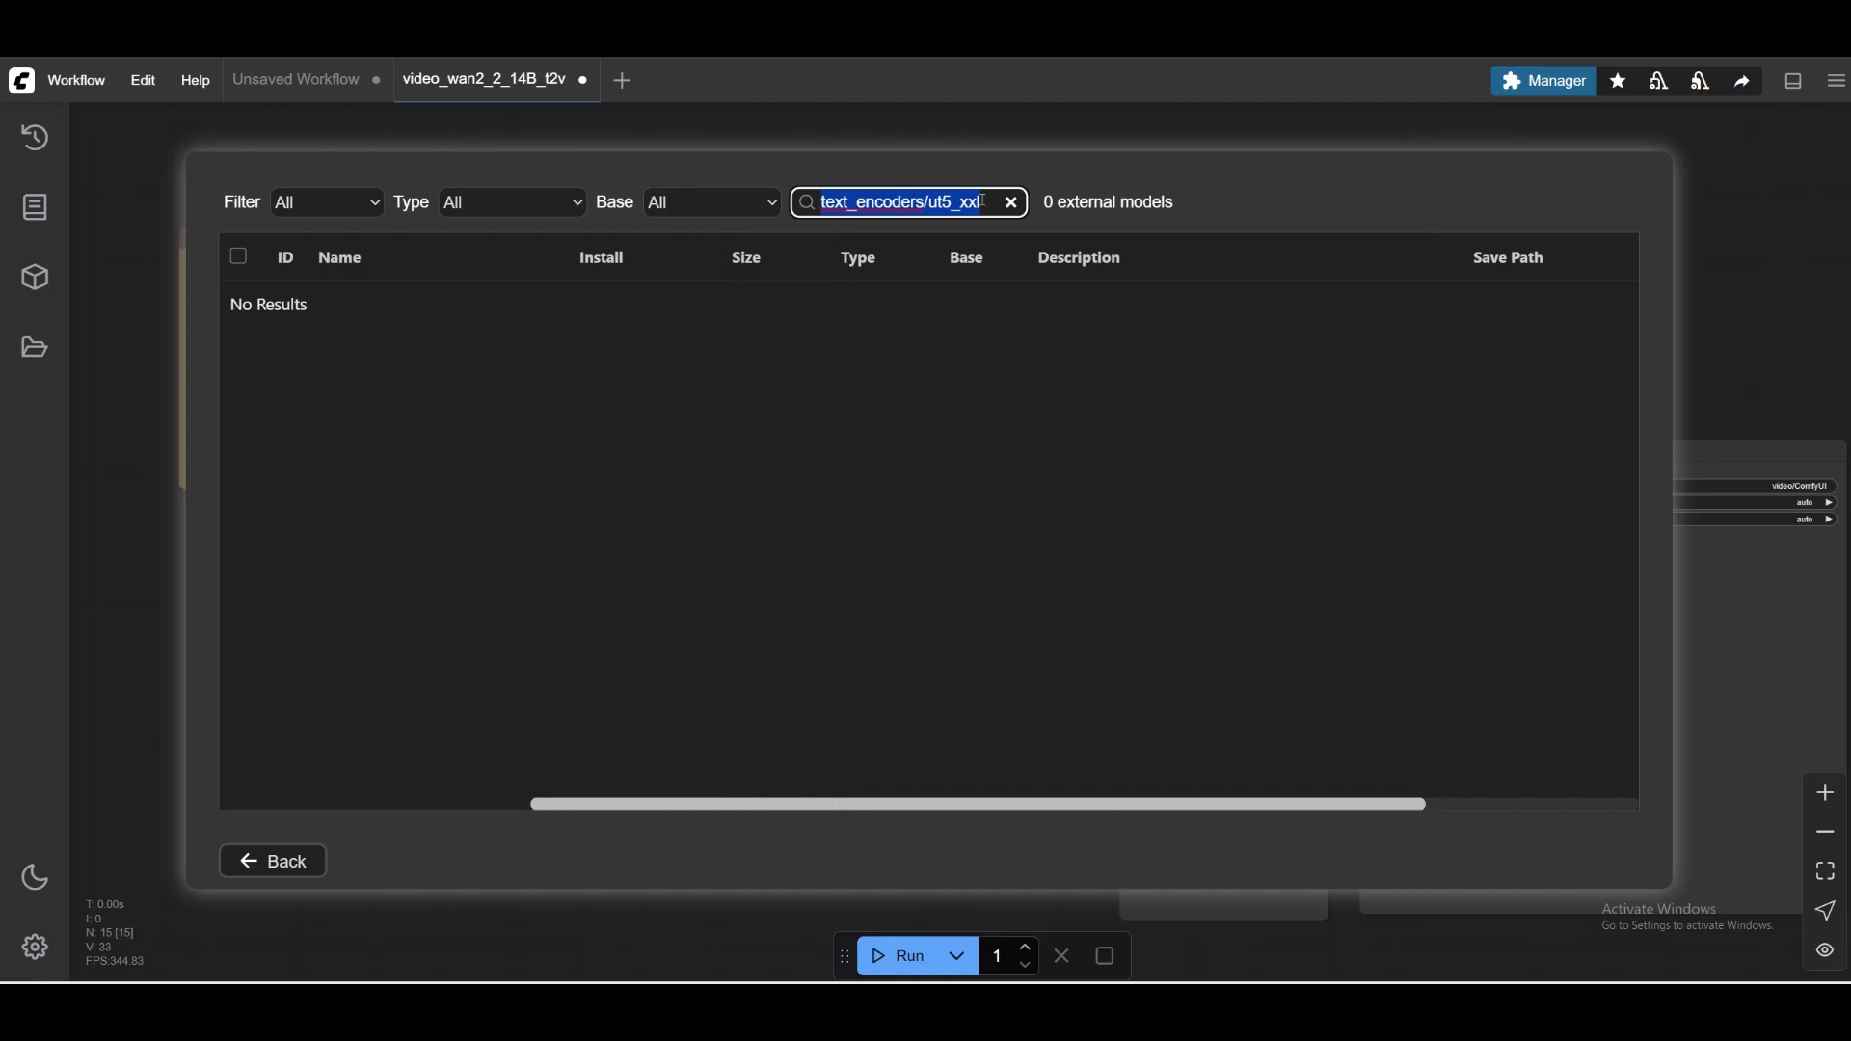
pyautogui.hotkey('ctrl', 'a')
pyautogui.press('BackSpace')
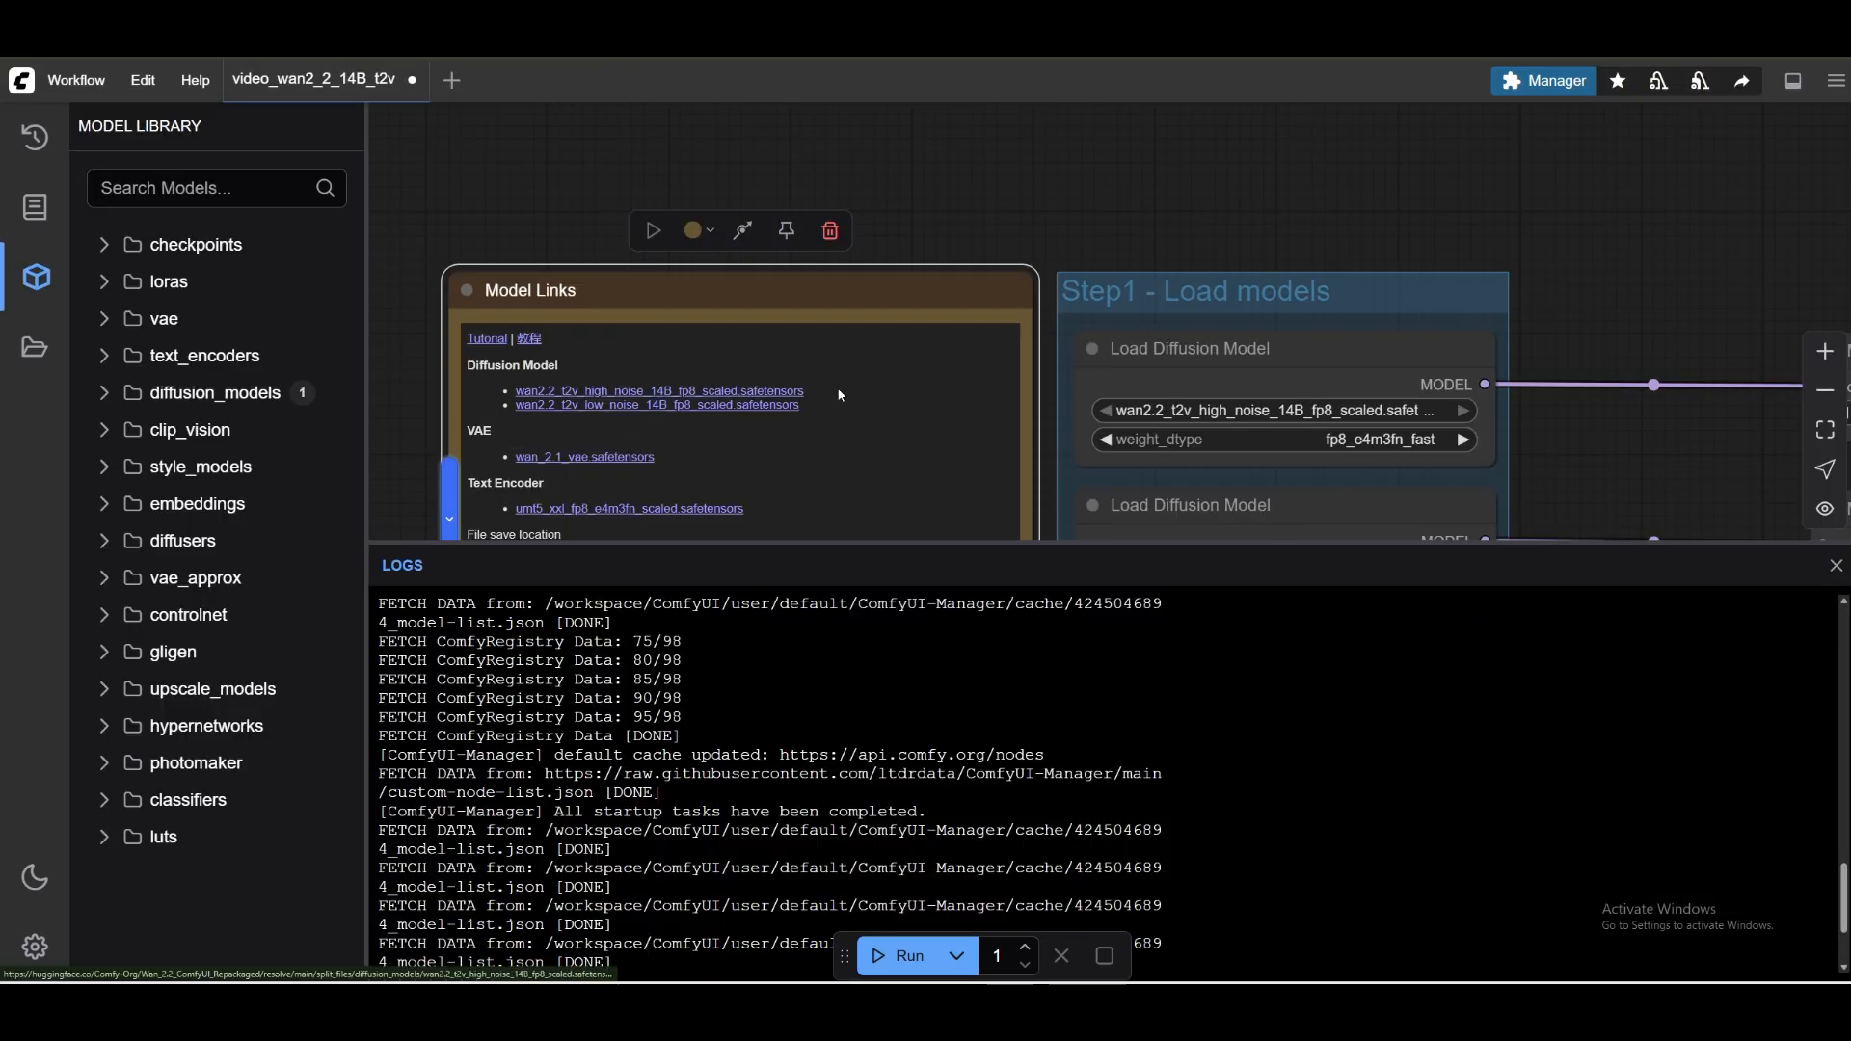
pyautogui.click(835, 419)
pyautogui.scroll(5, 835, 420)
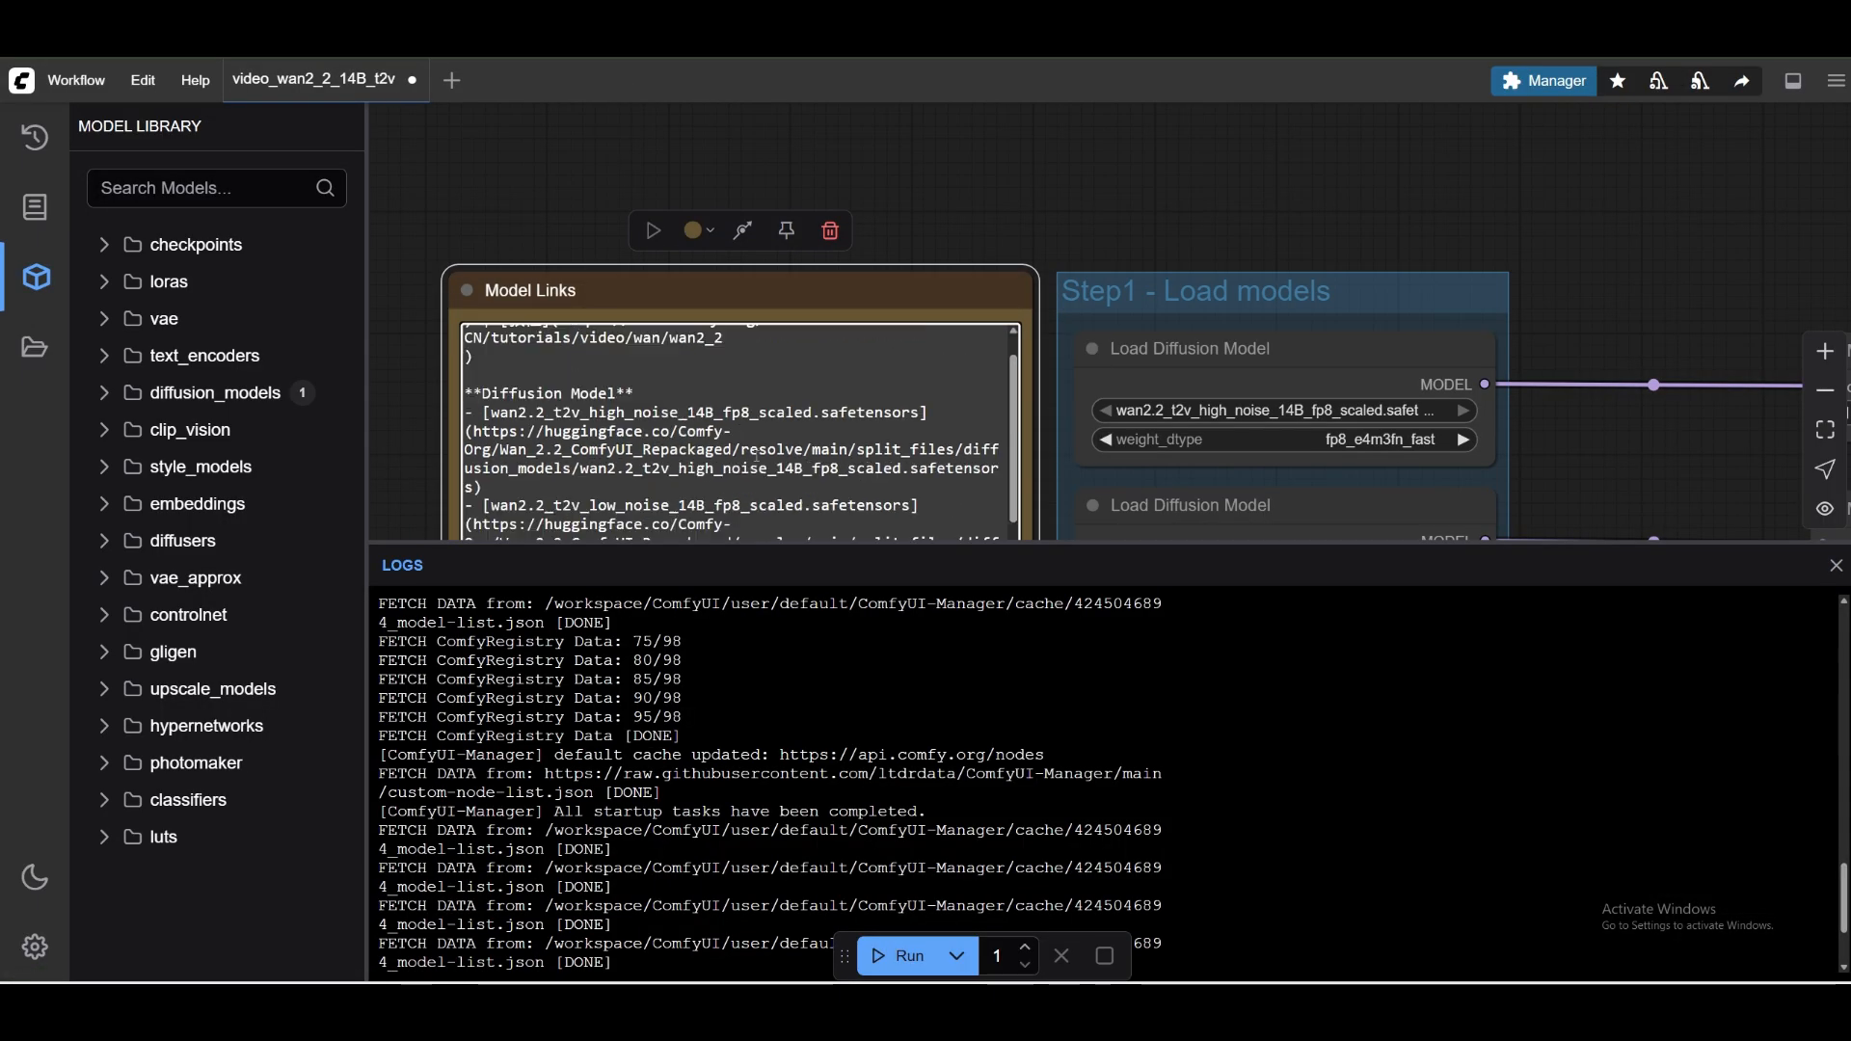
pyautogui.moveTo(723, 413); pyautogui.dragTo(917, 415)
pyautogui.hotkey('ctrl', 'c')
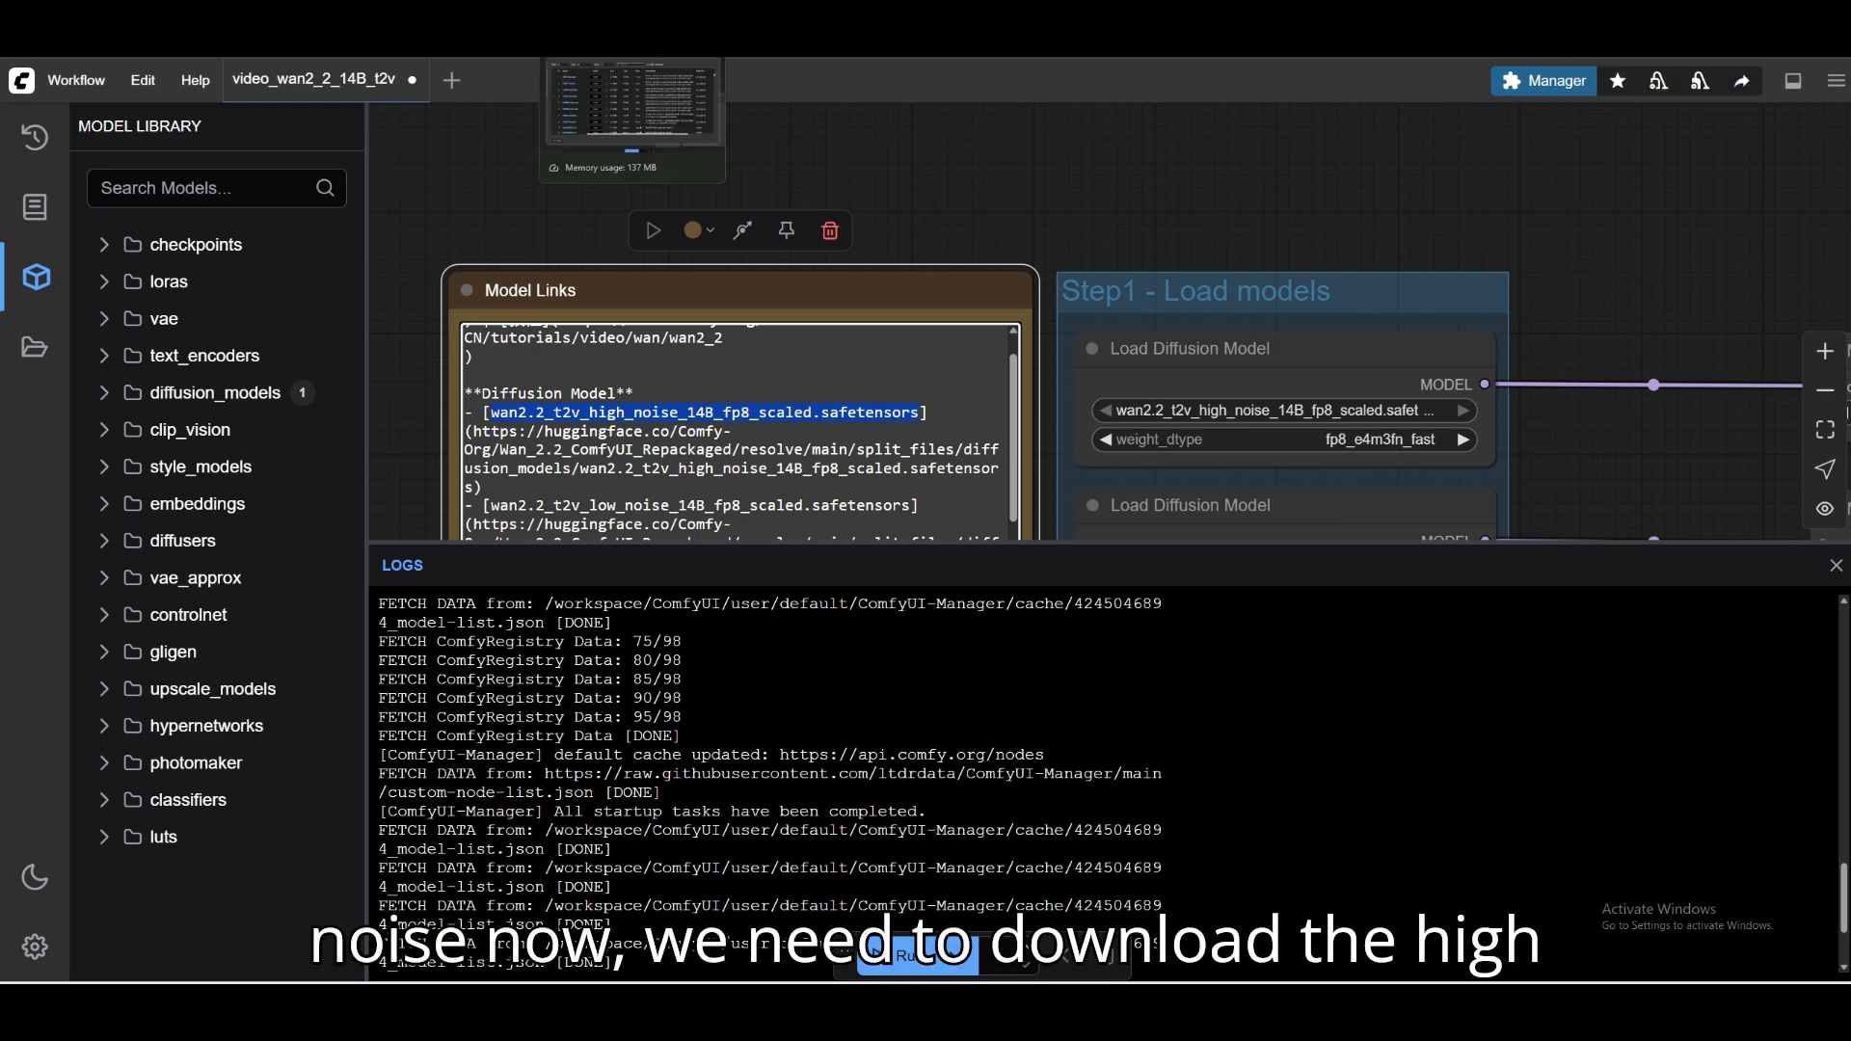
# Search the Model Manager for the copied file name and try to install Comfy-Org/Wan2.2 t2v high noise 14B (fp8_scaled).
pyautogui.click(1544, 81)
pyautogui.click(922, 490)
pyautogui.click(908, 203)
pyautogui.hotkey('ctrl', 'v')
pyautogui.click(611, 329)
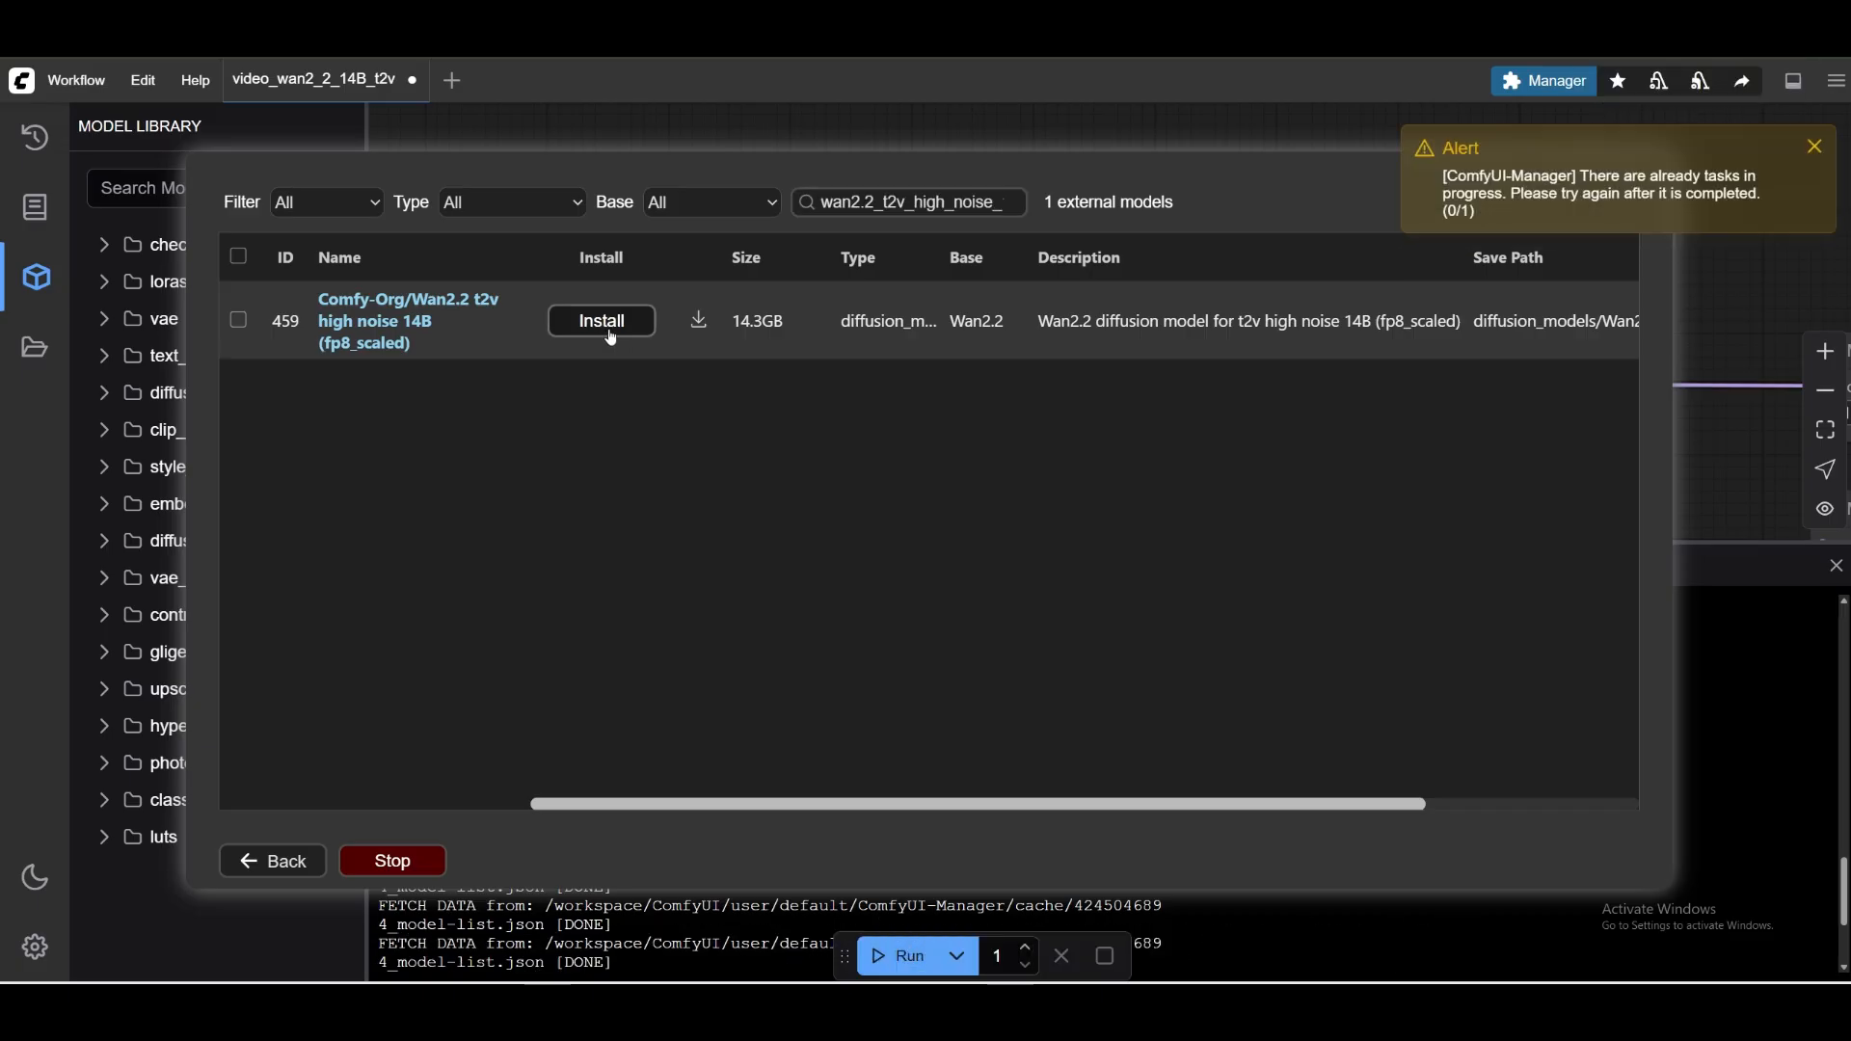
pyautogui.click(1814, 147)
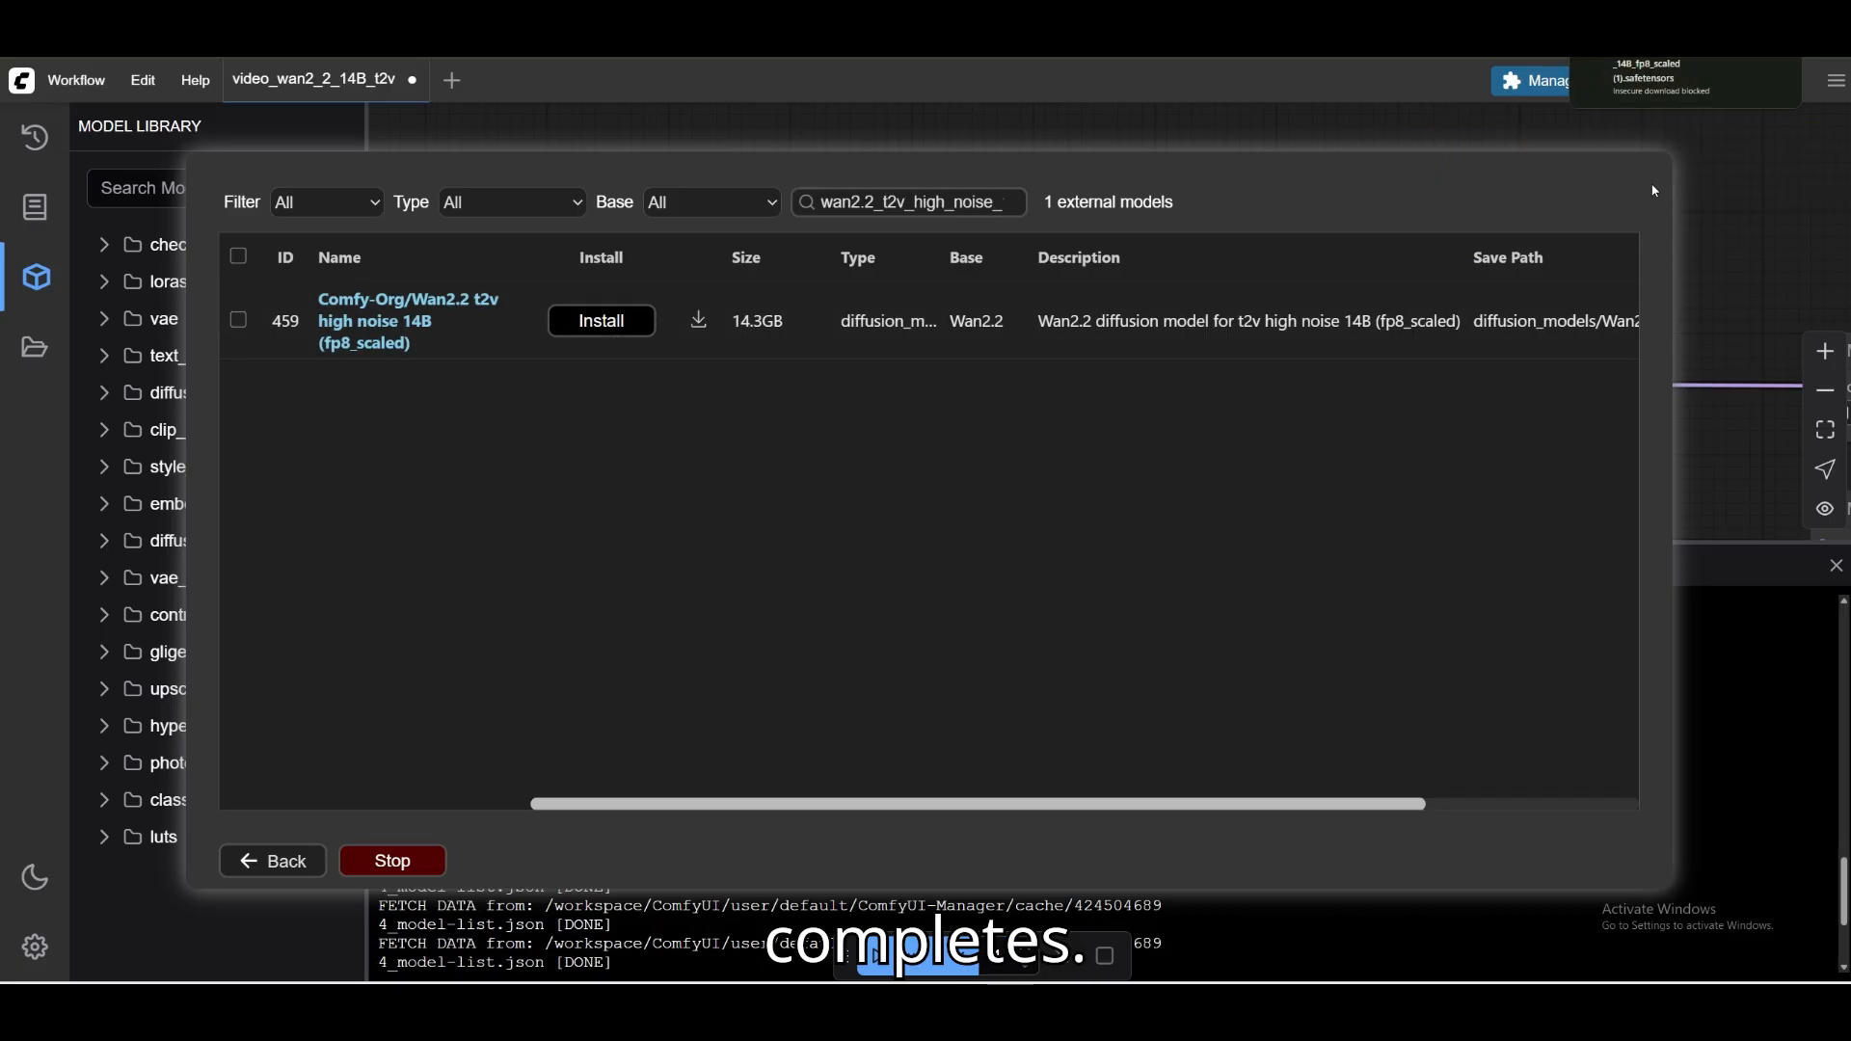
pyautogui.click(289, 861)
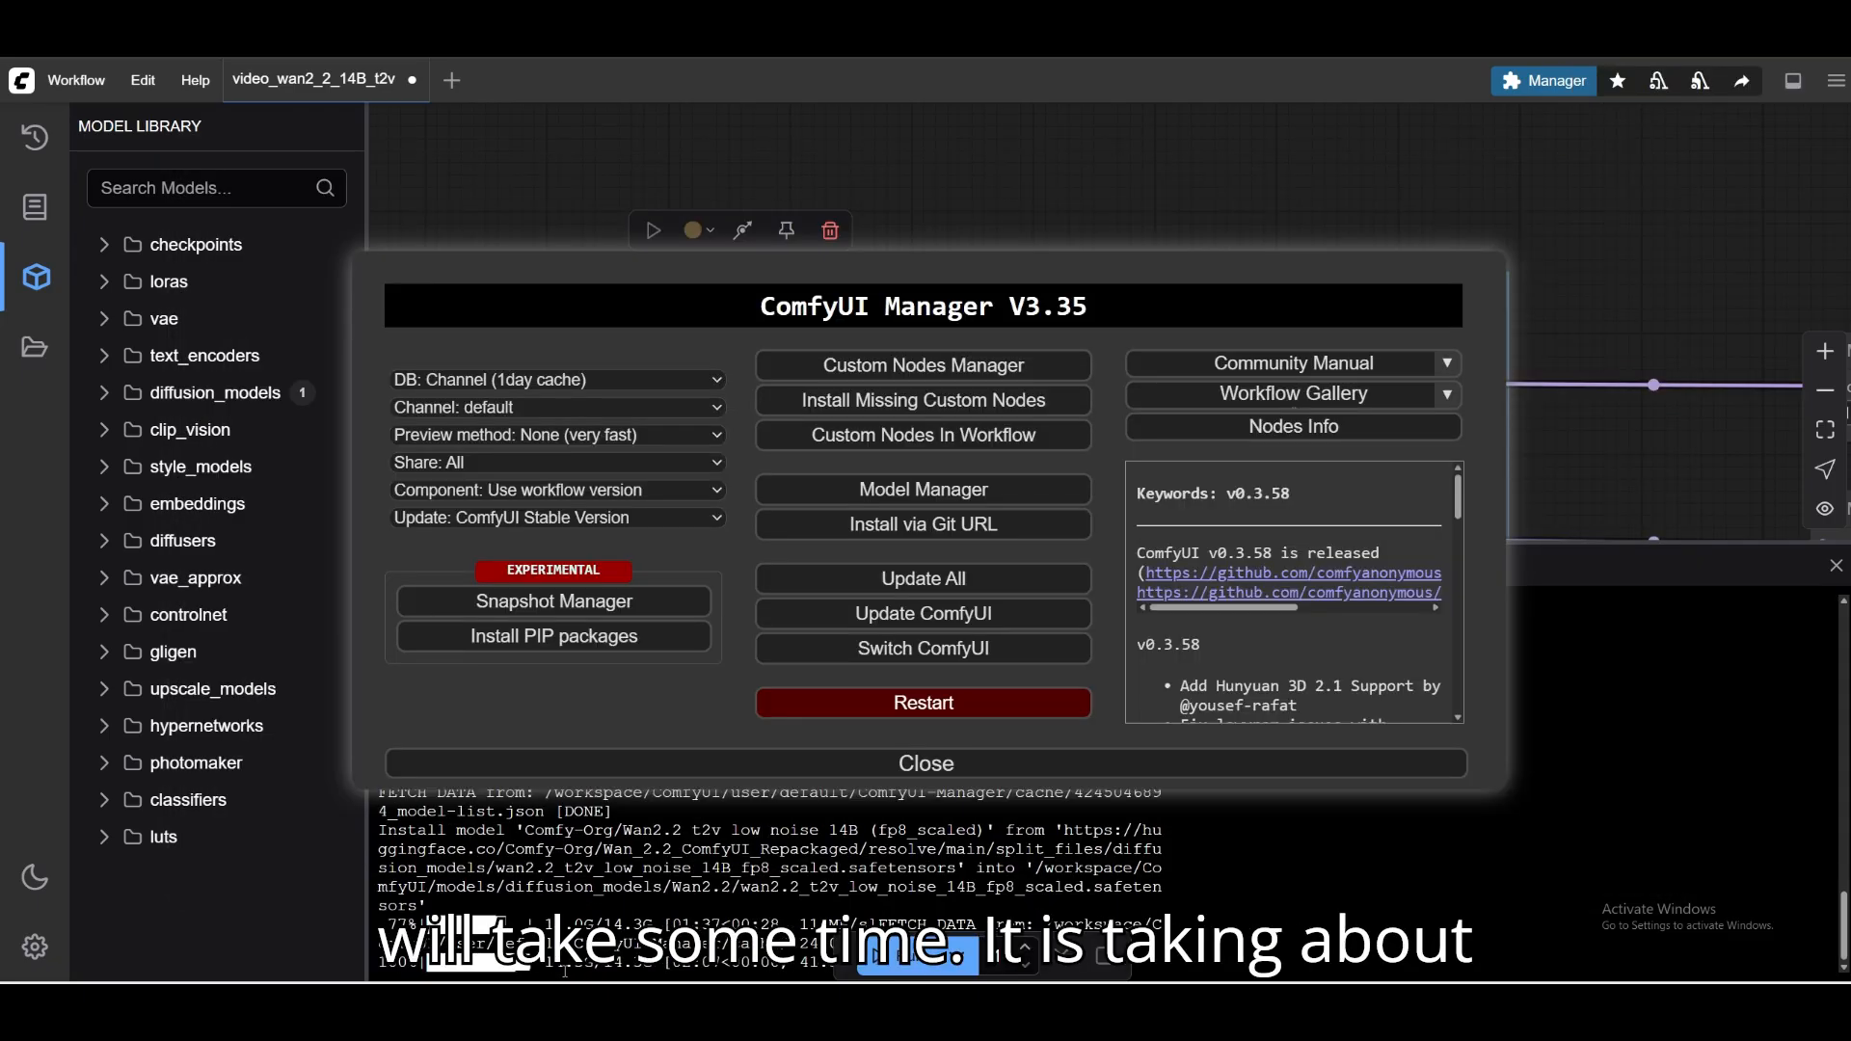
# Reopen the Model Manager, search for the copied high-noise file name again, and install Comfy-Org/Wan2.2 t2v high noise 14B (fp8_scaled).
pyautogui.click(1031, 500)
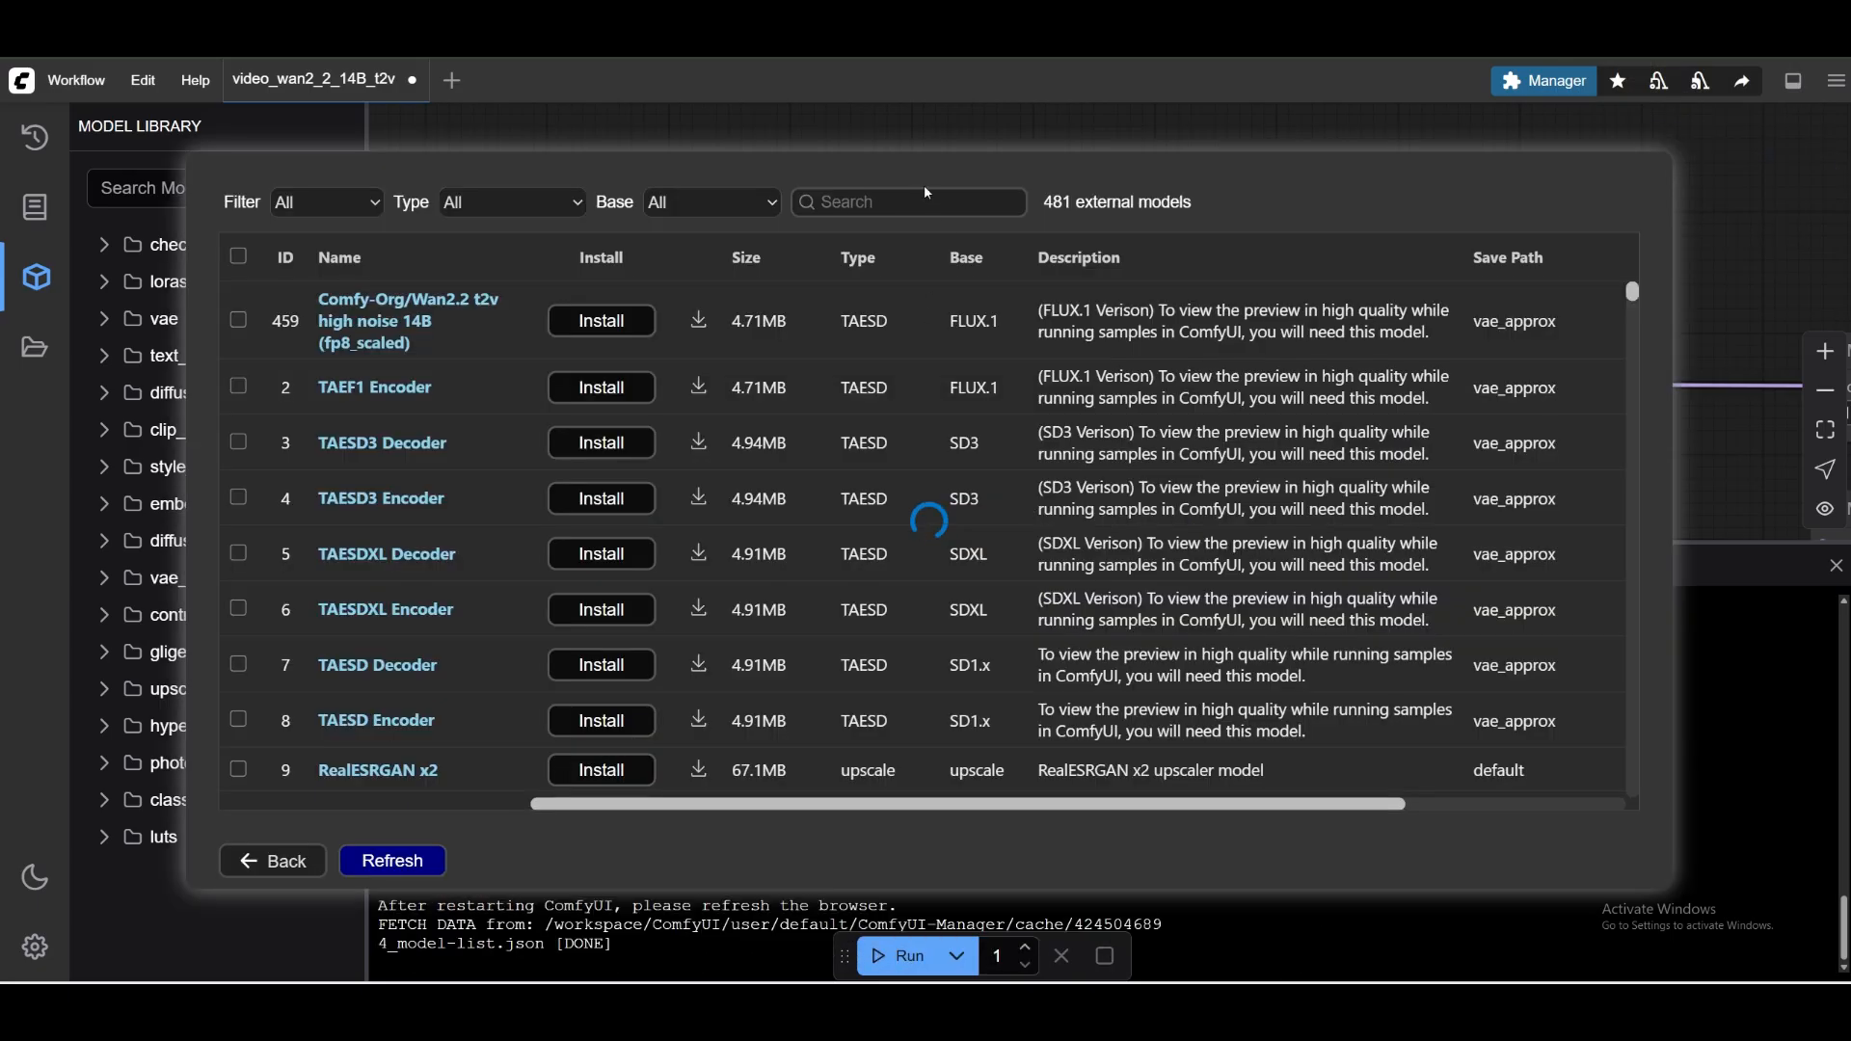
pyautogui.click(911, 201)
pyautogui.write('wan2.2_t2v_high_noise_14B_fp8_scaled (1).safetensors')
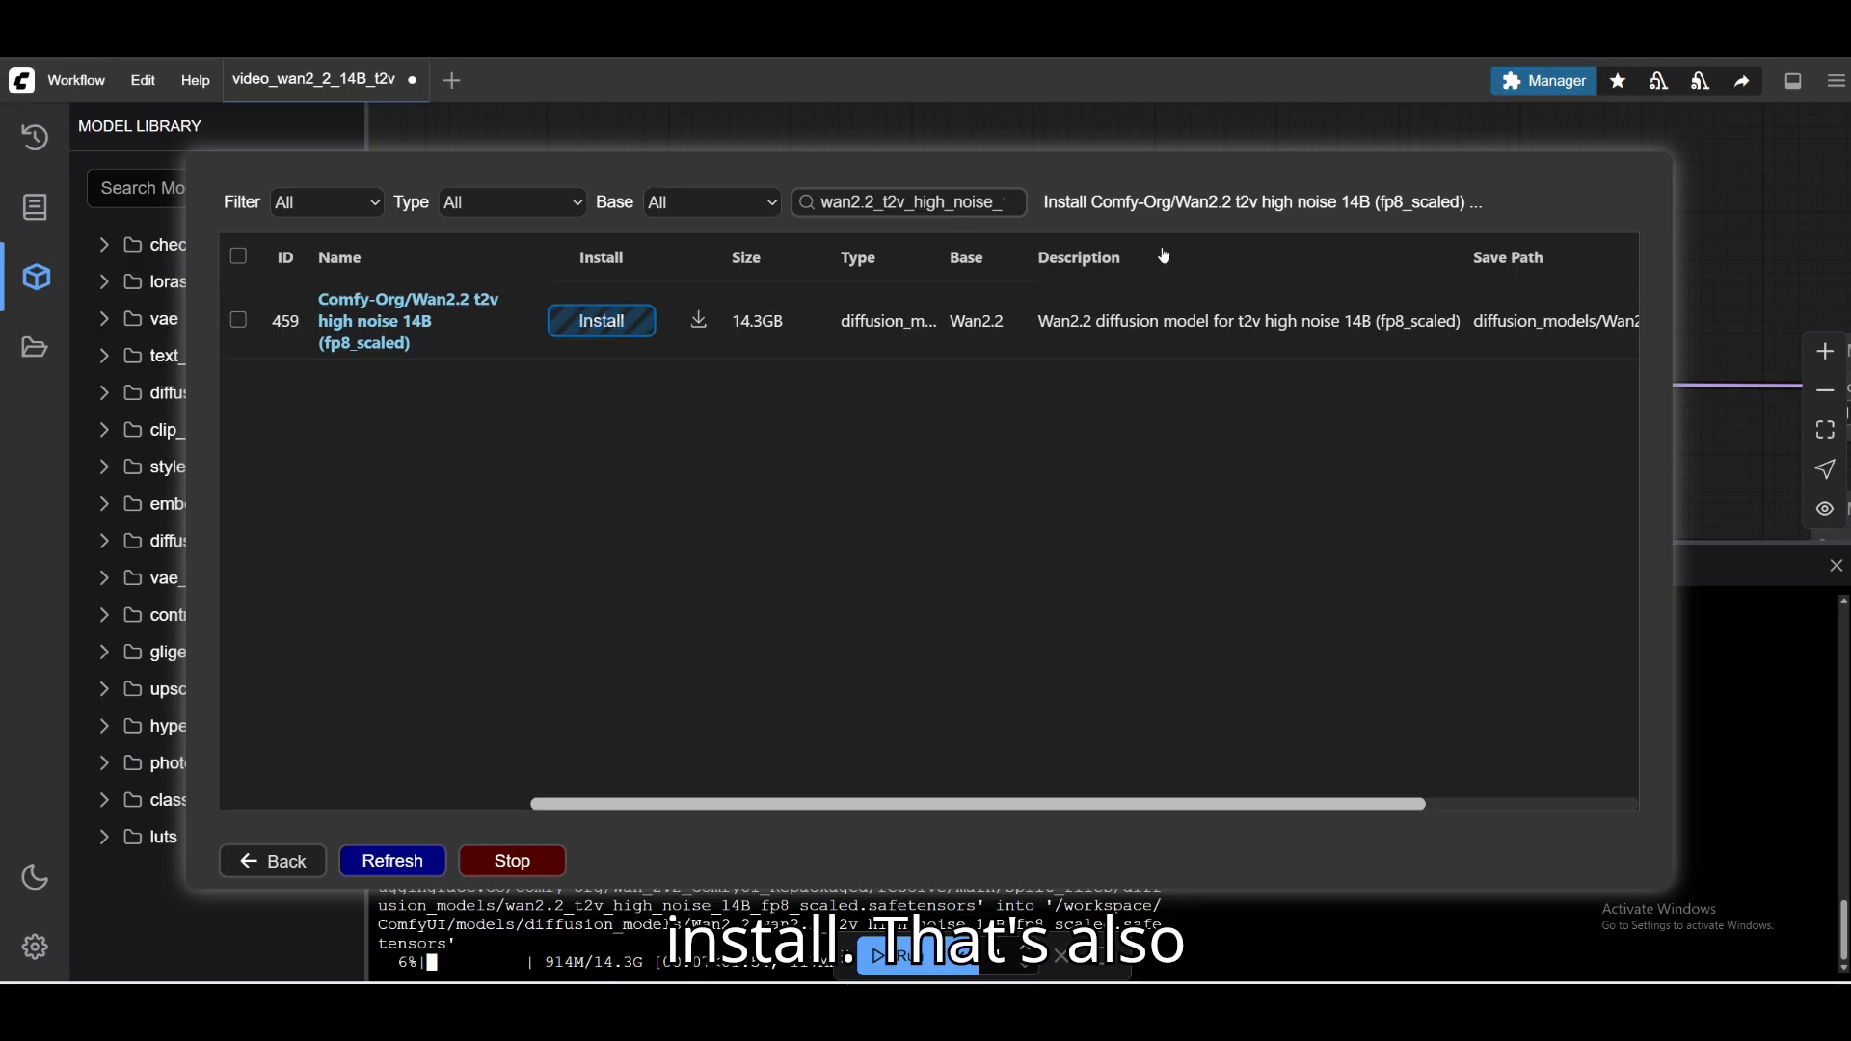
pyautogui.click(273, 860)
# Check the Wan2.2 folder under diffusion_models in the model library and close the manager window.
pyautogui.click(182, 394)
pyautogui.click(192, 430)
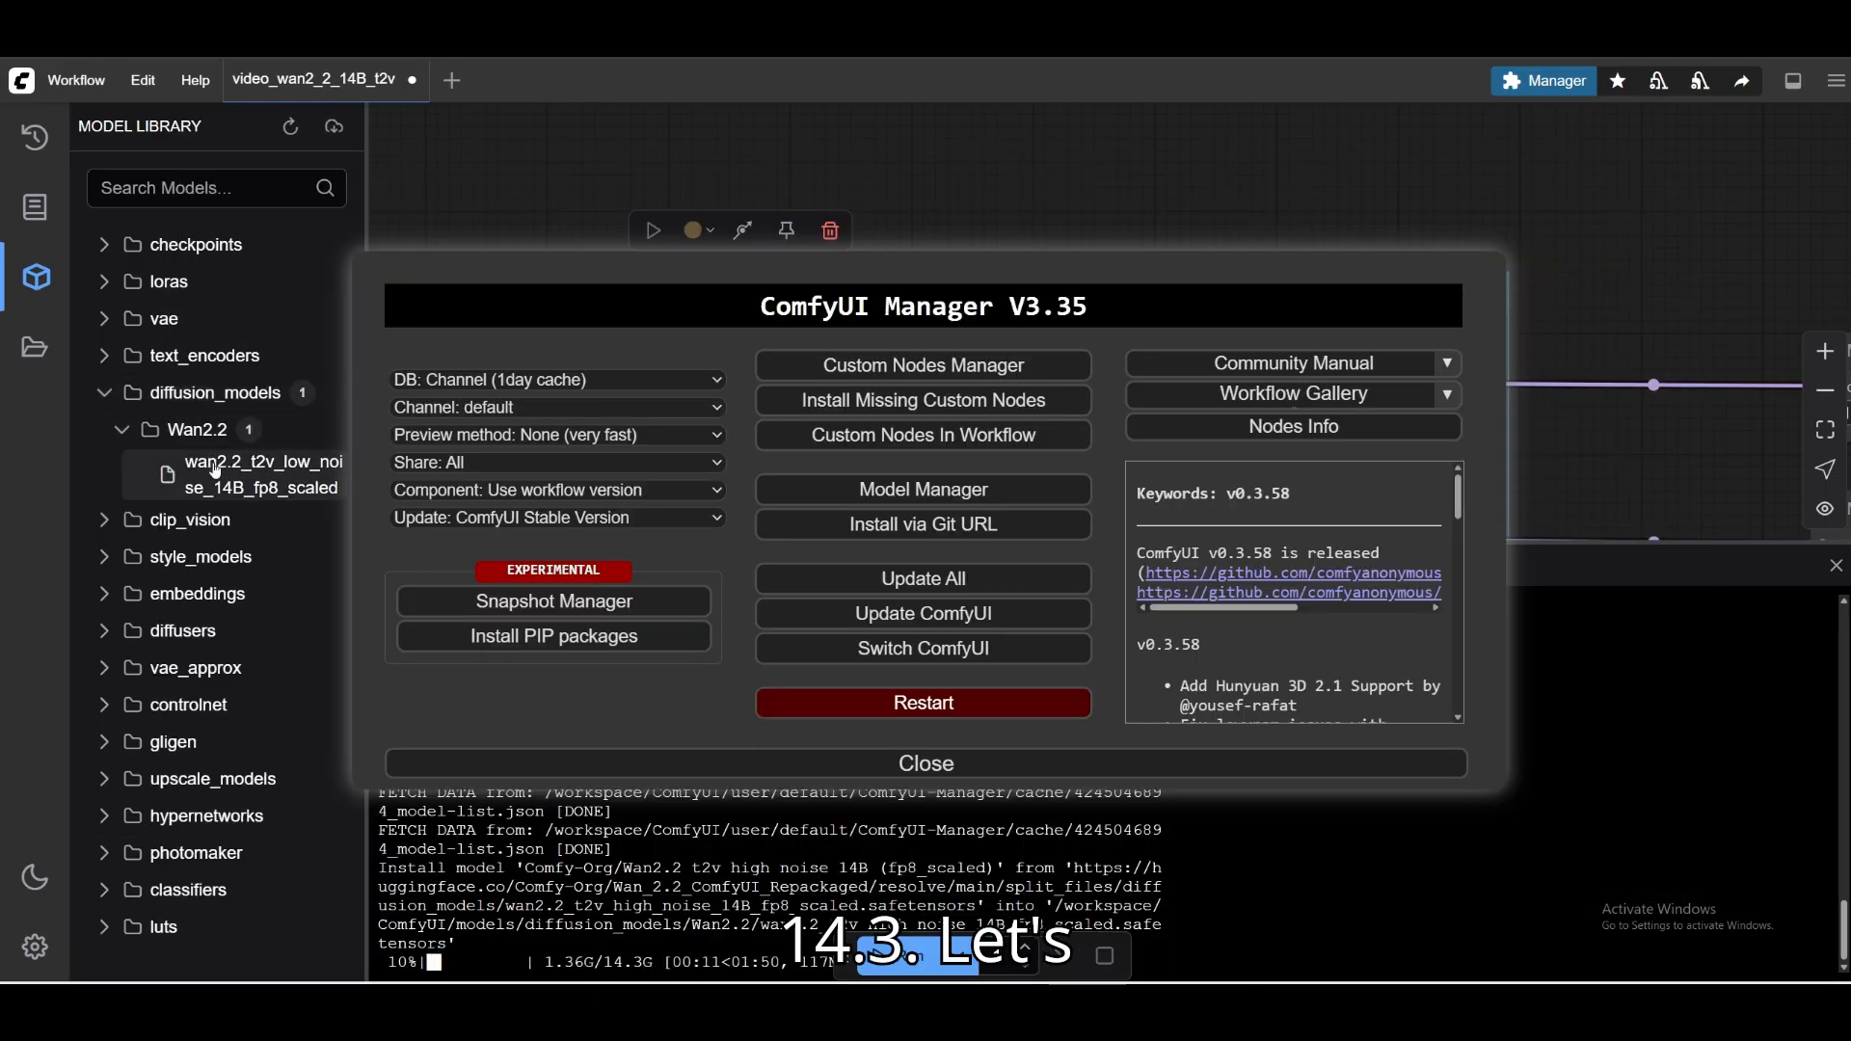
pyautogui.click(192, 429)
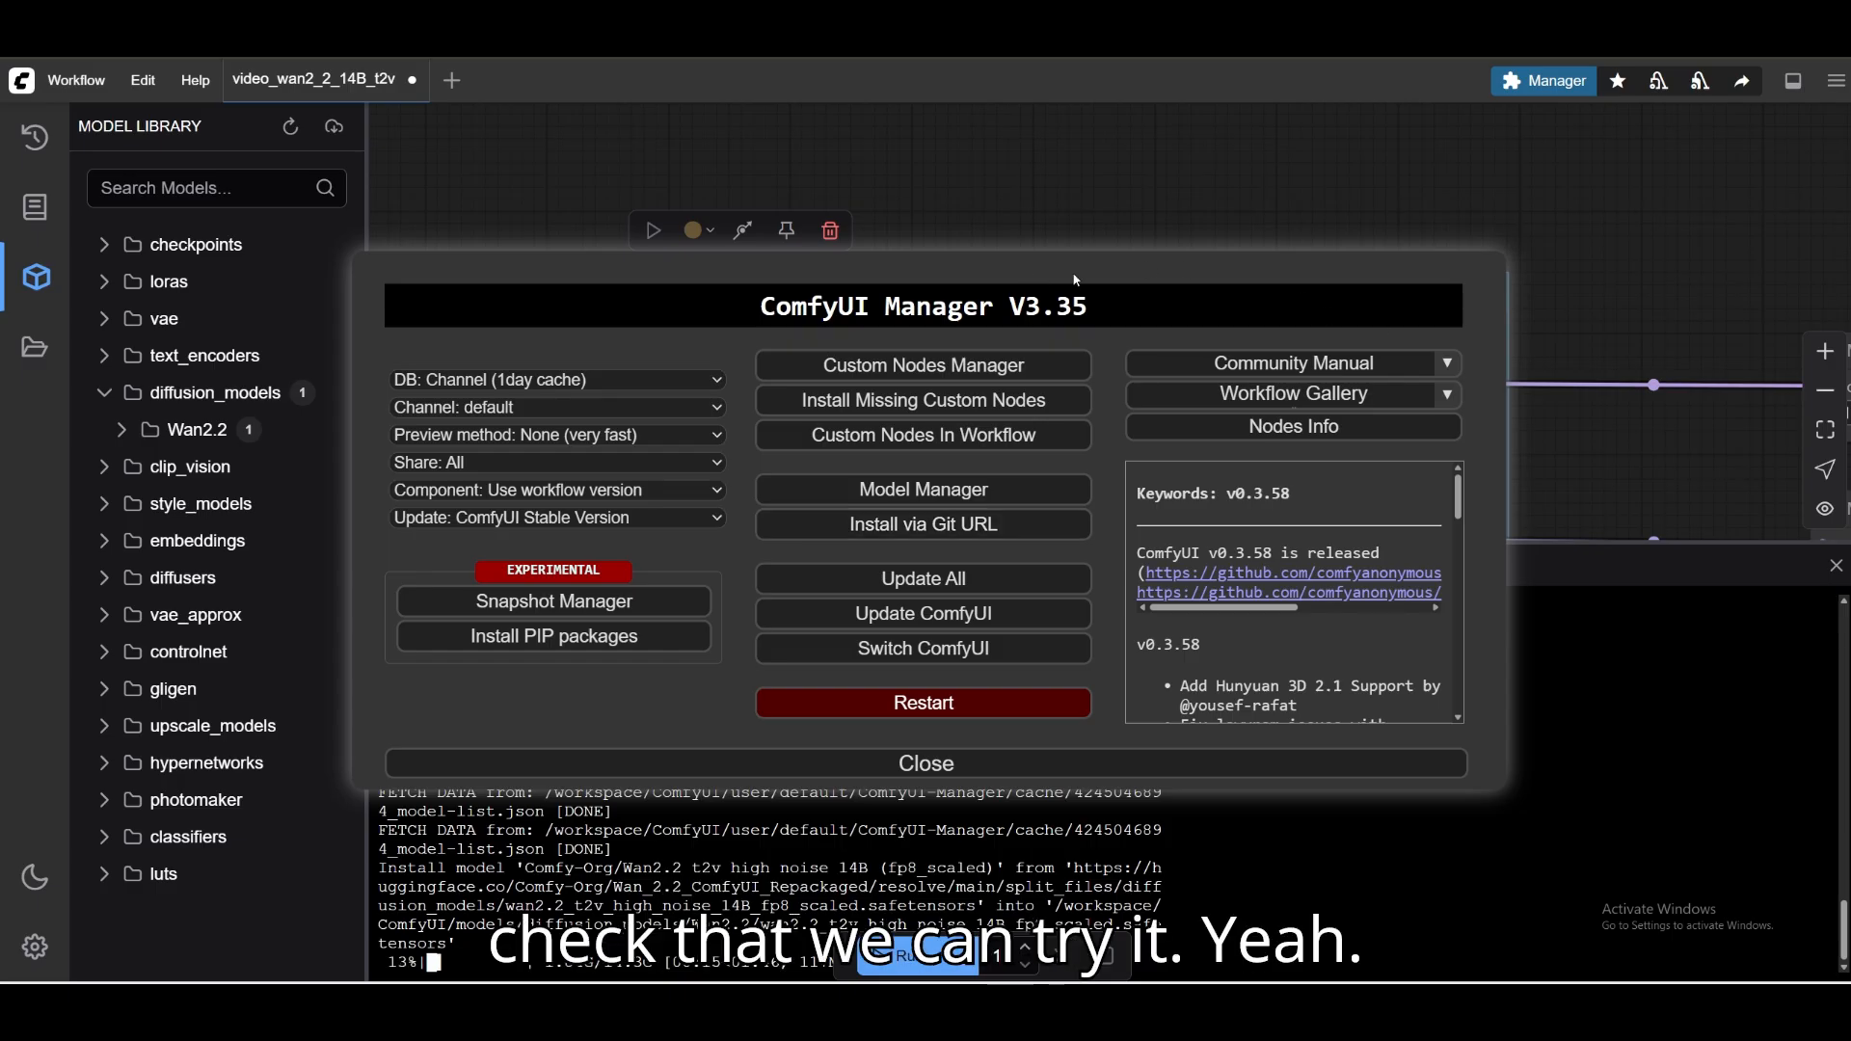
pyautogui.click(1186, 764)
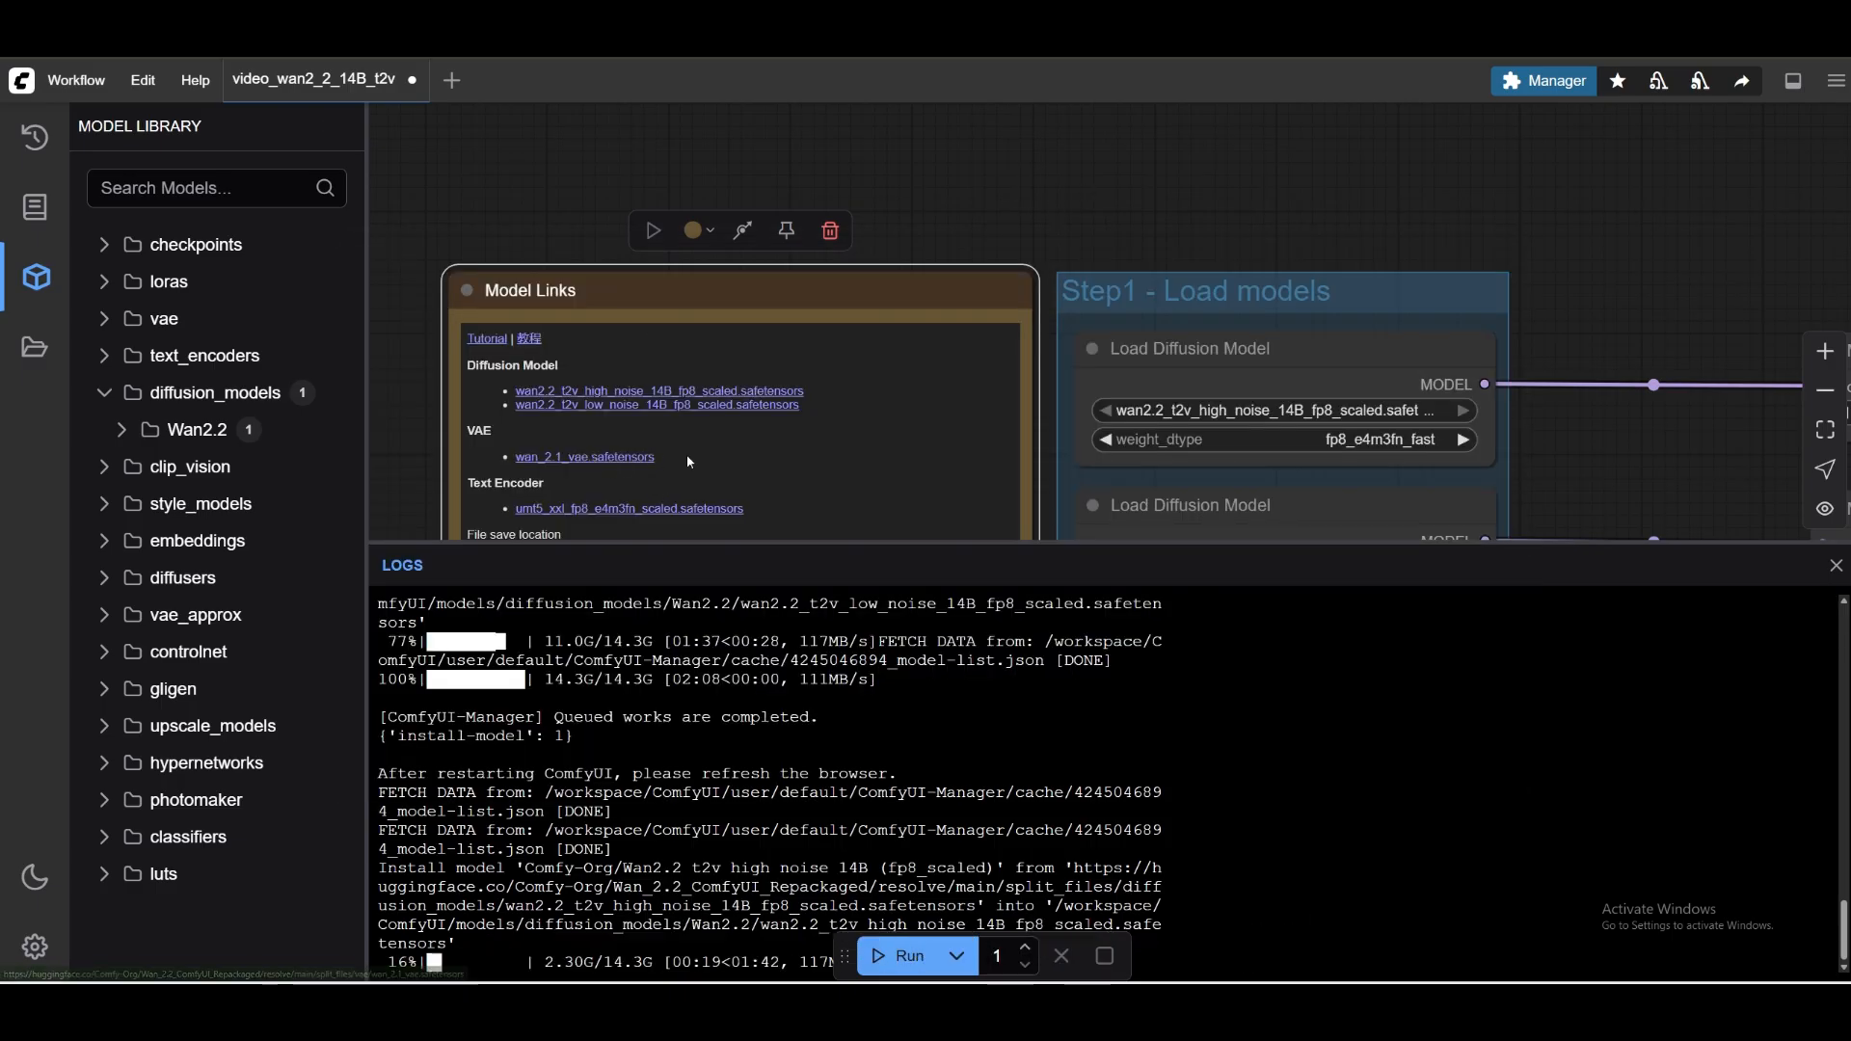
# Copy the VAE file name wan_2.1_vae.safetensors from the Model Links note's text.
pyautogui.scroll(-3, 687, 454)
pyautogui.scroll(2, 593, 413)
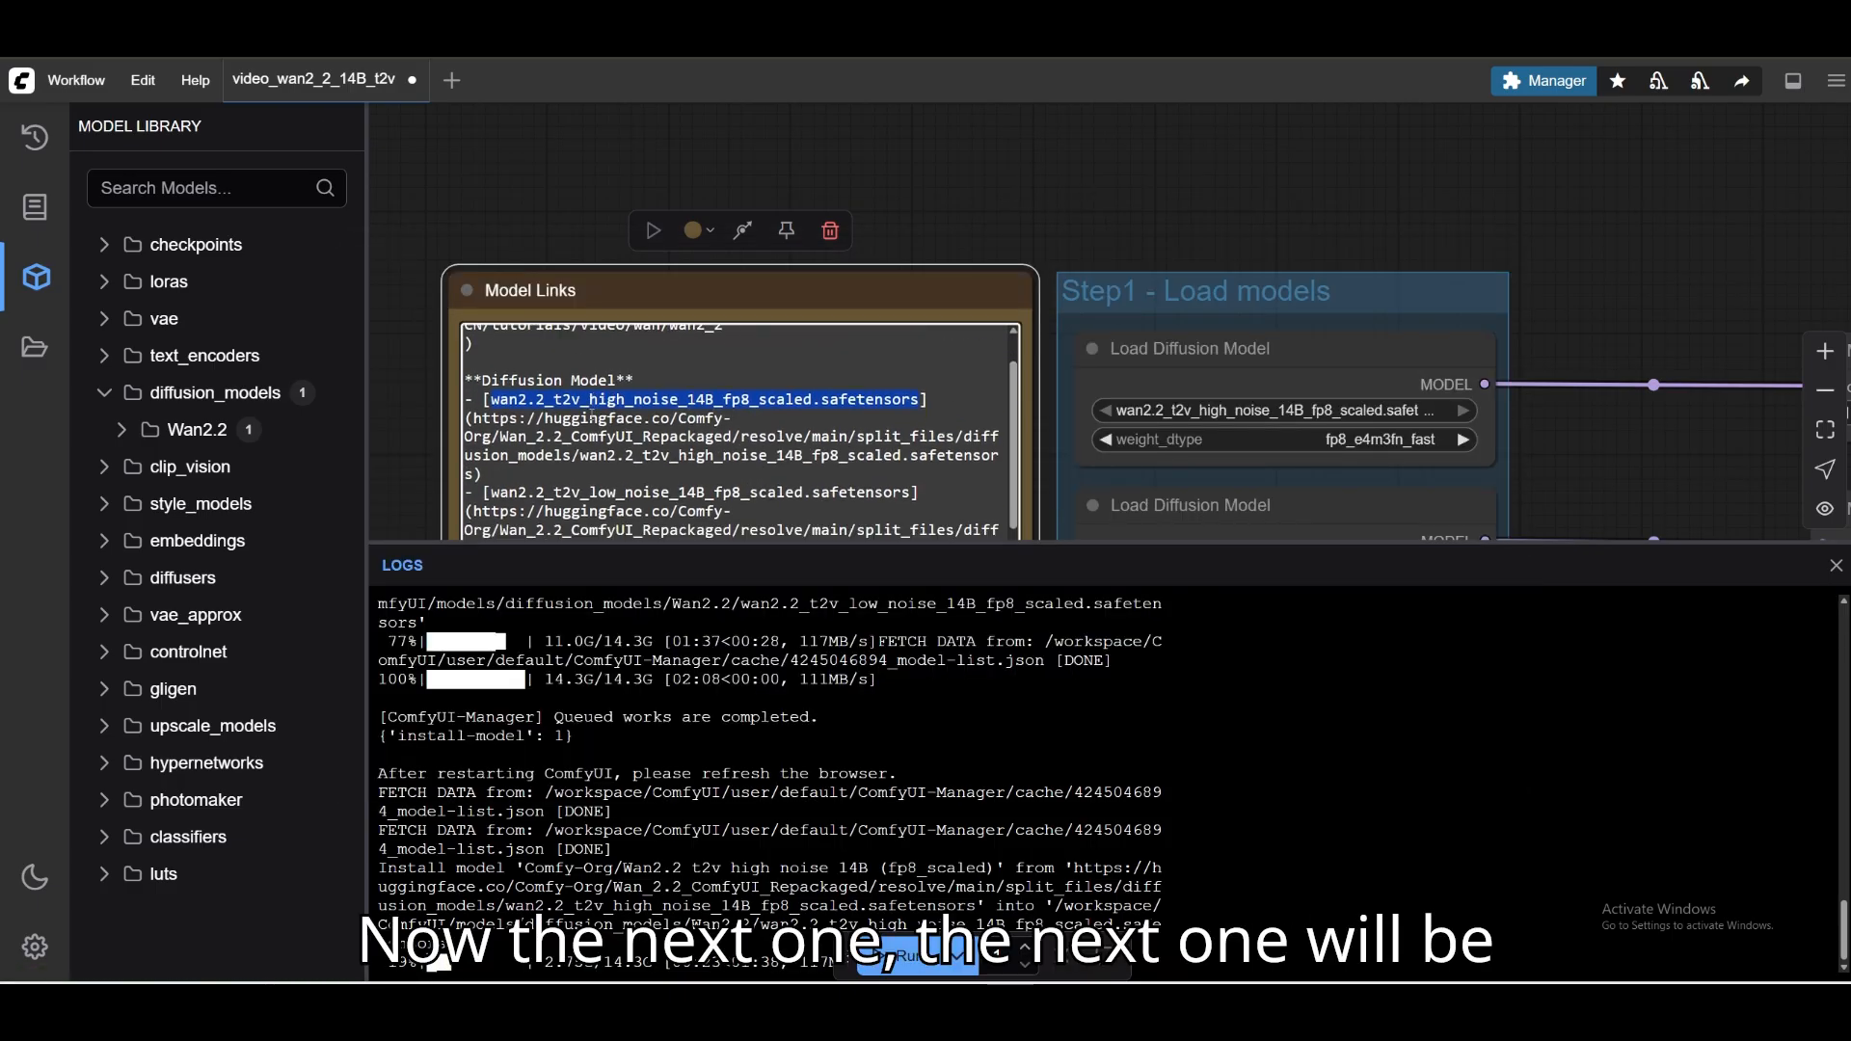
pyautogui.scroll(-4, 579, 409)
pyautogui.scroll(1, 520, 400)
pyautogui.moveTo(493, 395); pyautogui.dragTo(848, 392)
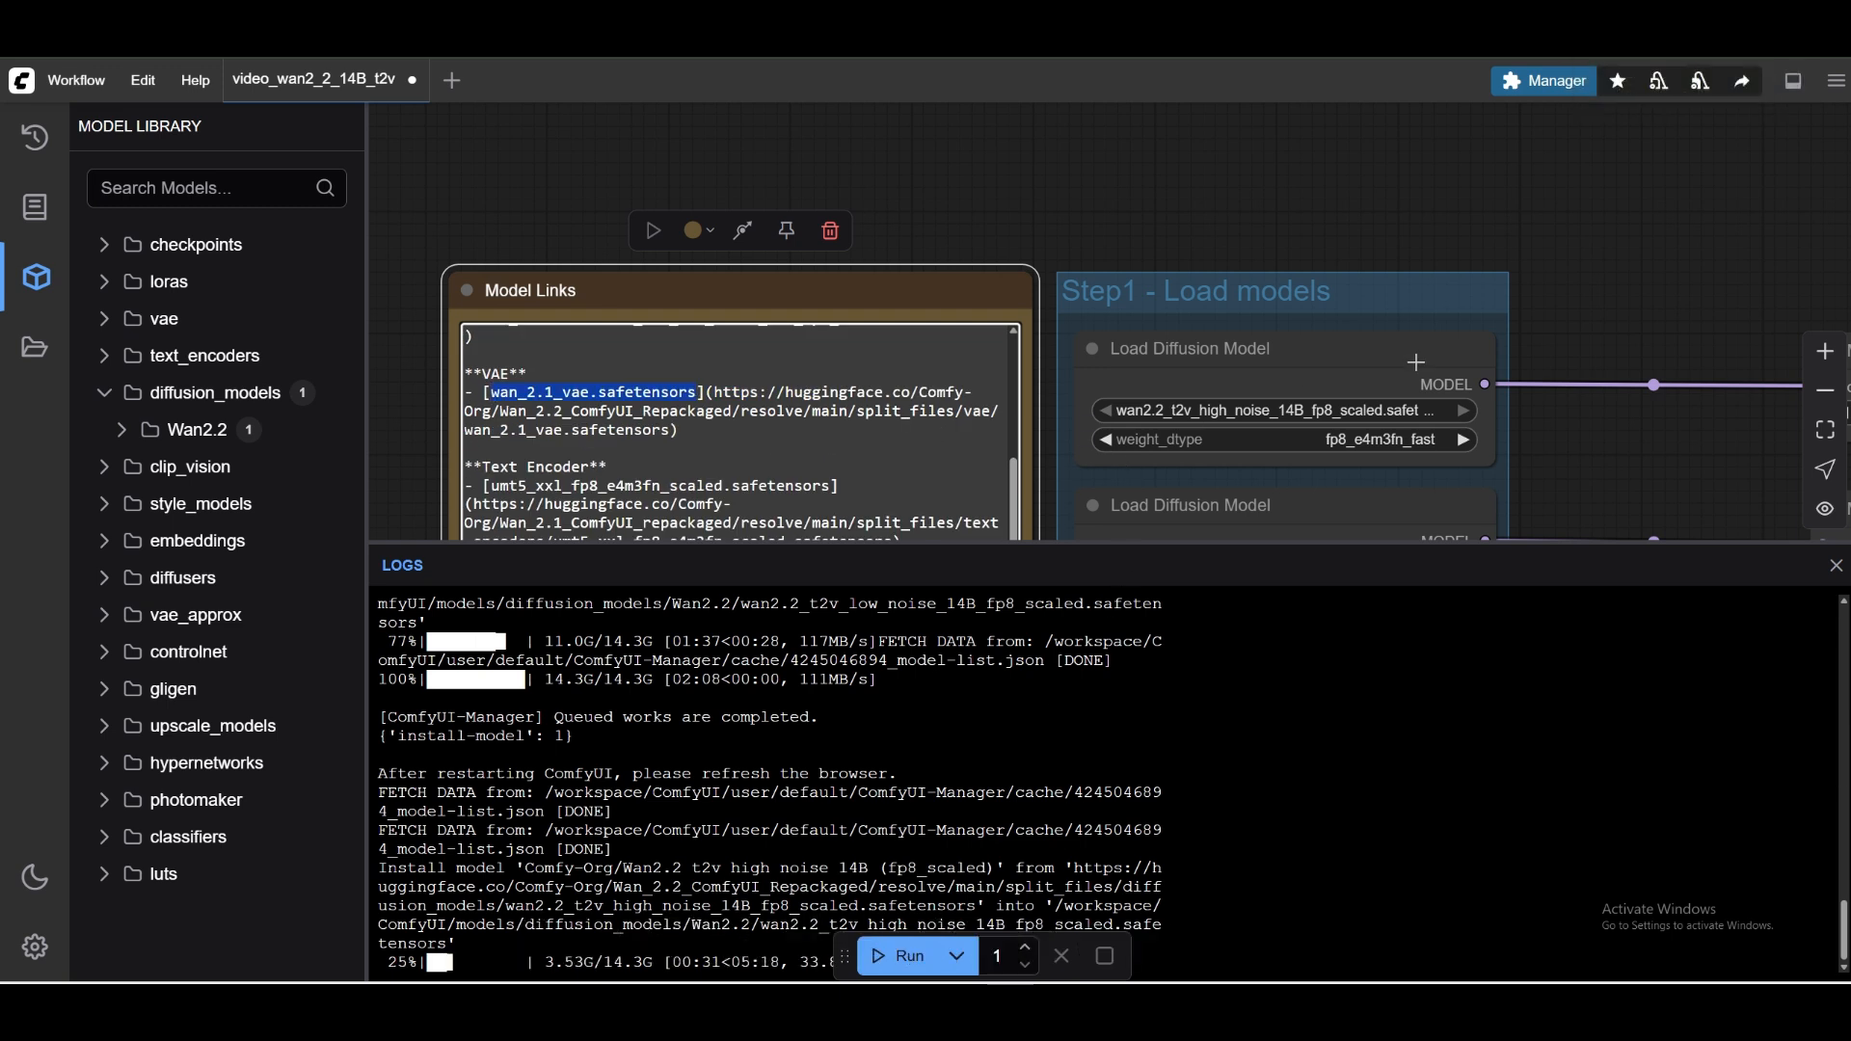
# Search the Model Manager for wan_2.1_vae.safetensors and try to install Comfy-Org/Wan2.1 VAE.
pyautogui.click(1543, 81)
pyautogui.click(923, 493)
pyautogui.click(920, 200)
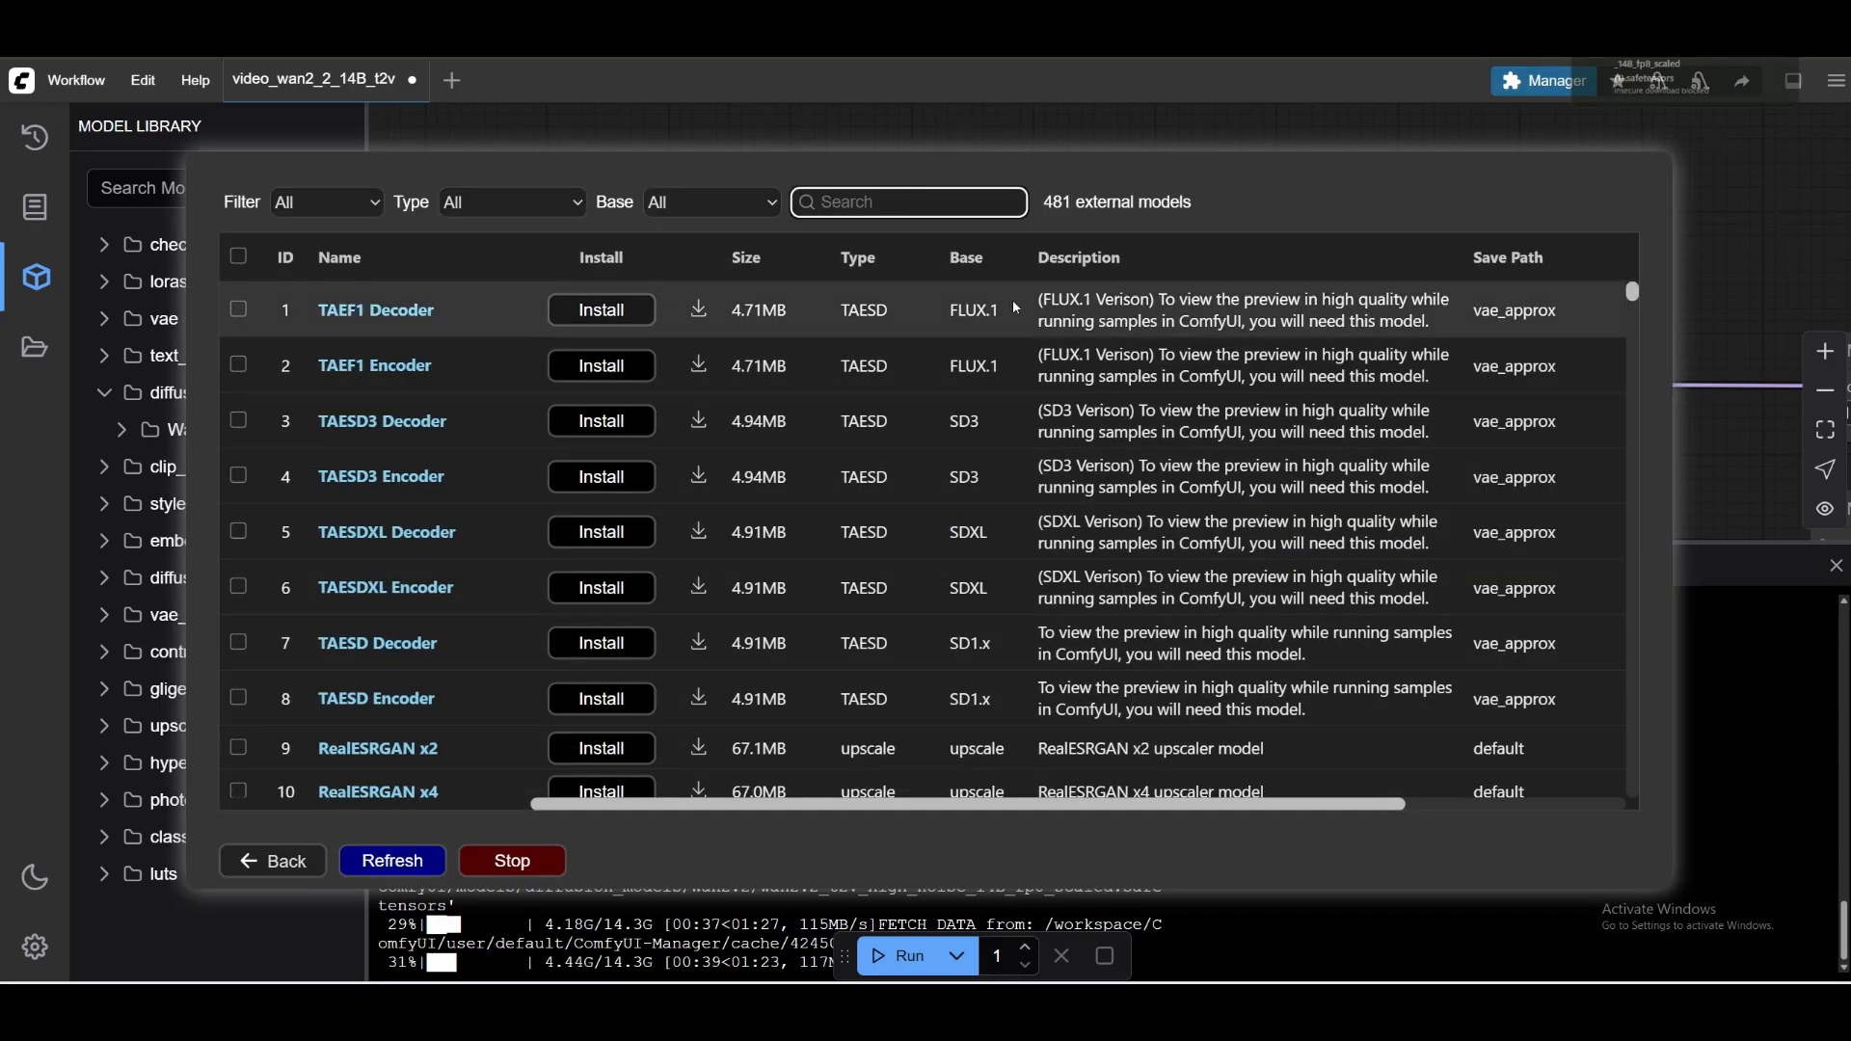
pyautogui.write('wan_2.1_vae.safetensors')
pyautogui.click(600, 307)
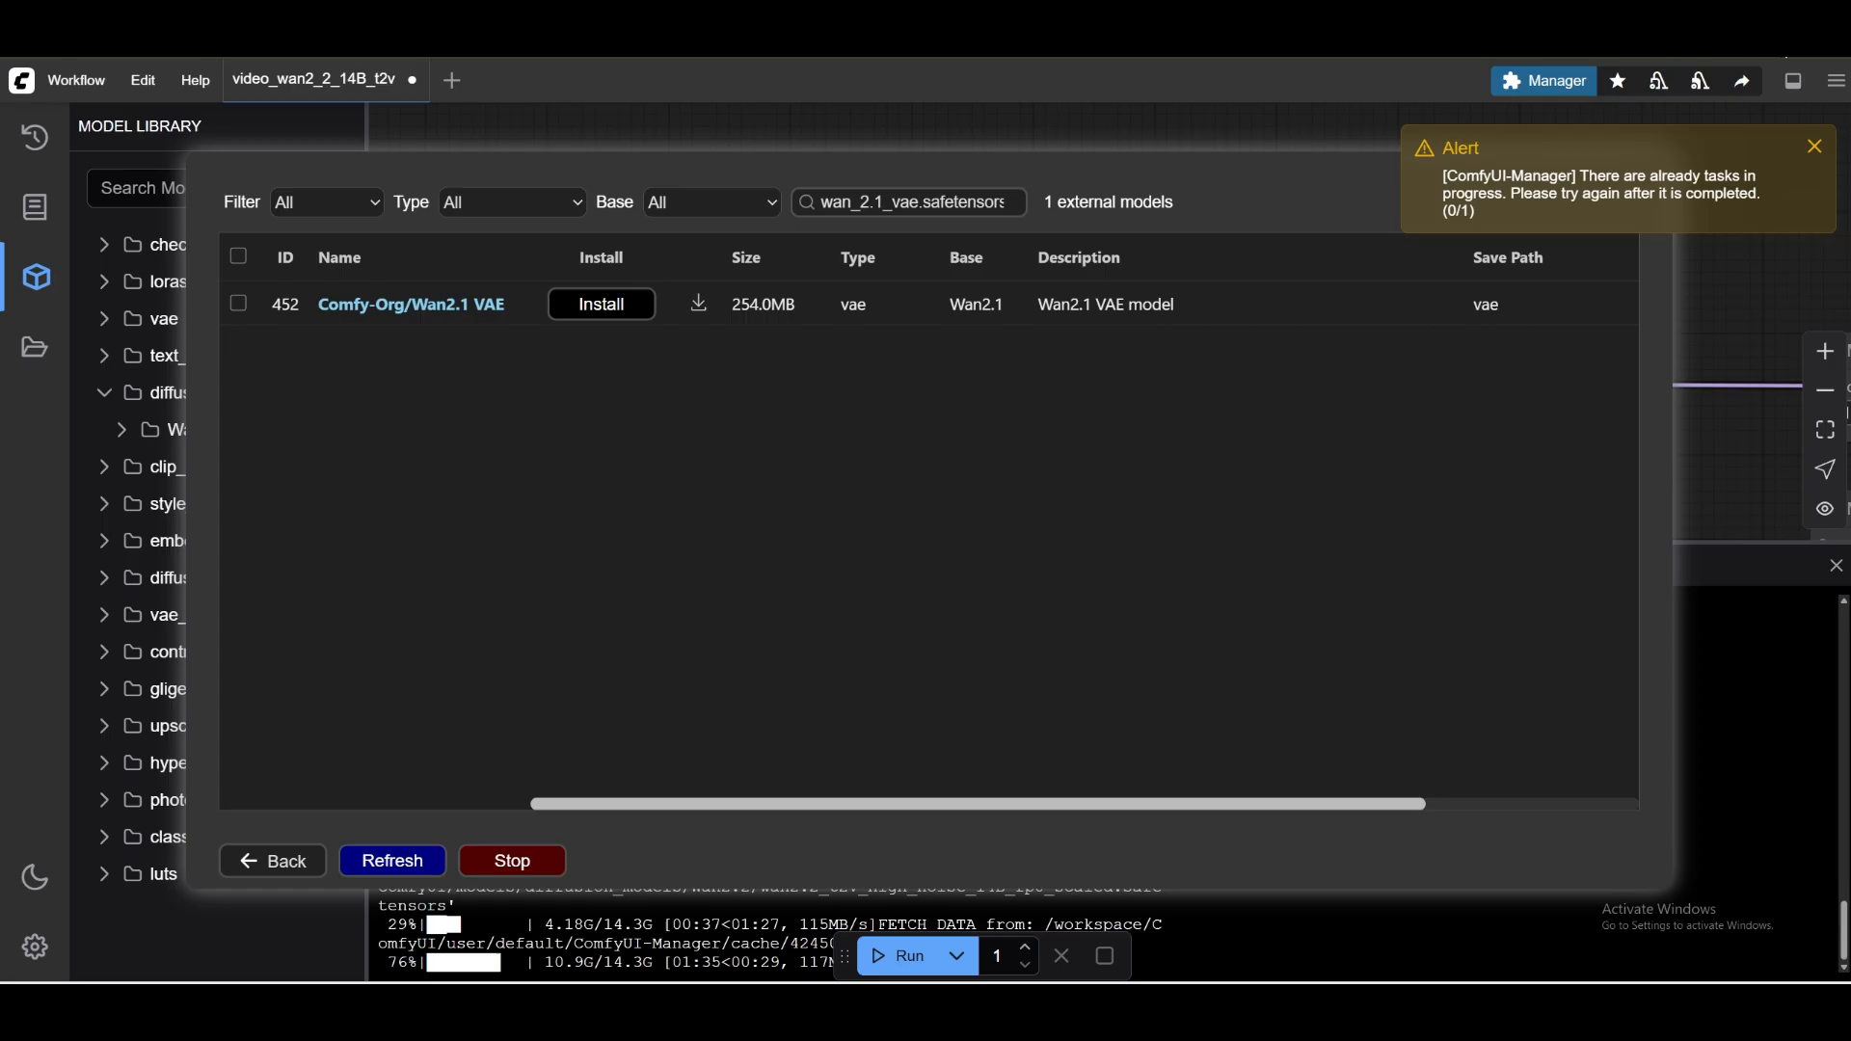
# Delete the blocked insecure download from the browser's history, dismiss the alert, and close the manager window.
pyautogui.click(1778, 90)
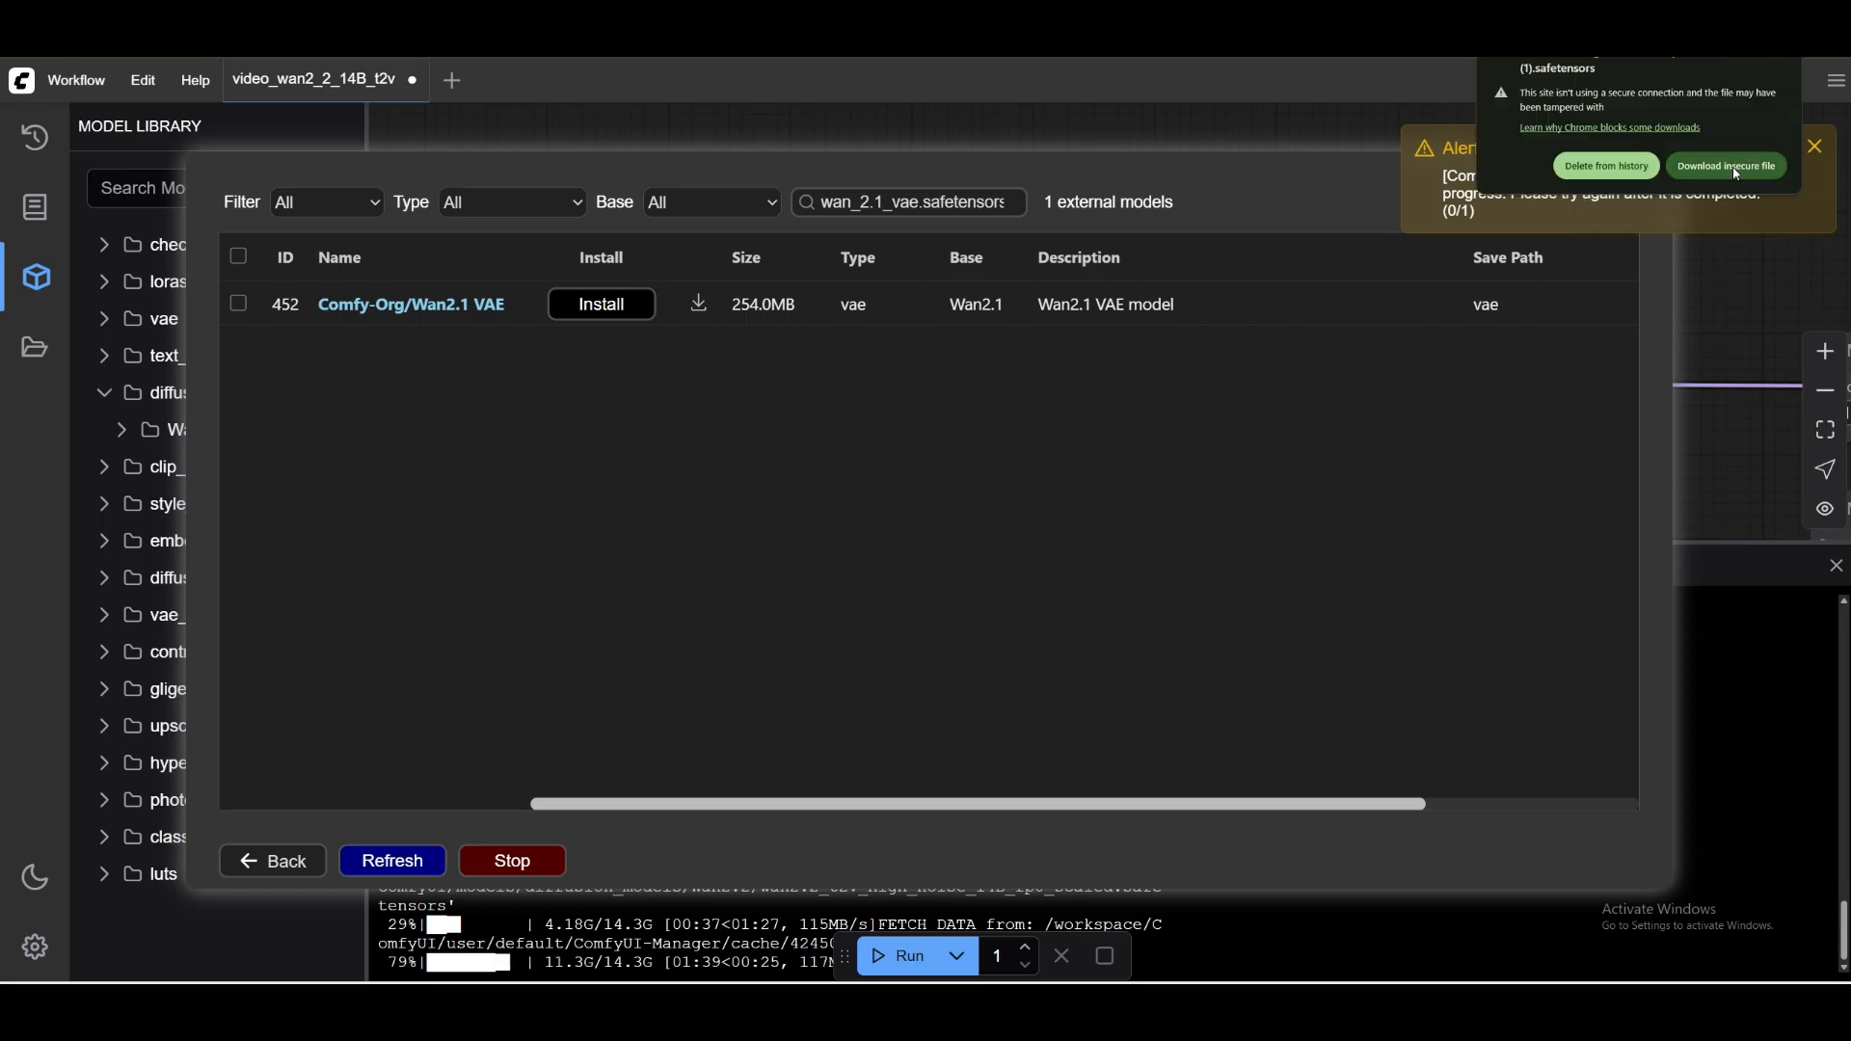
pyautogui.click(1607, 166)
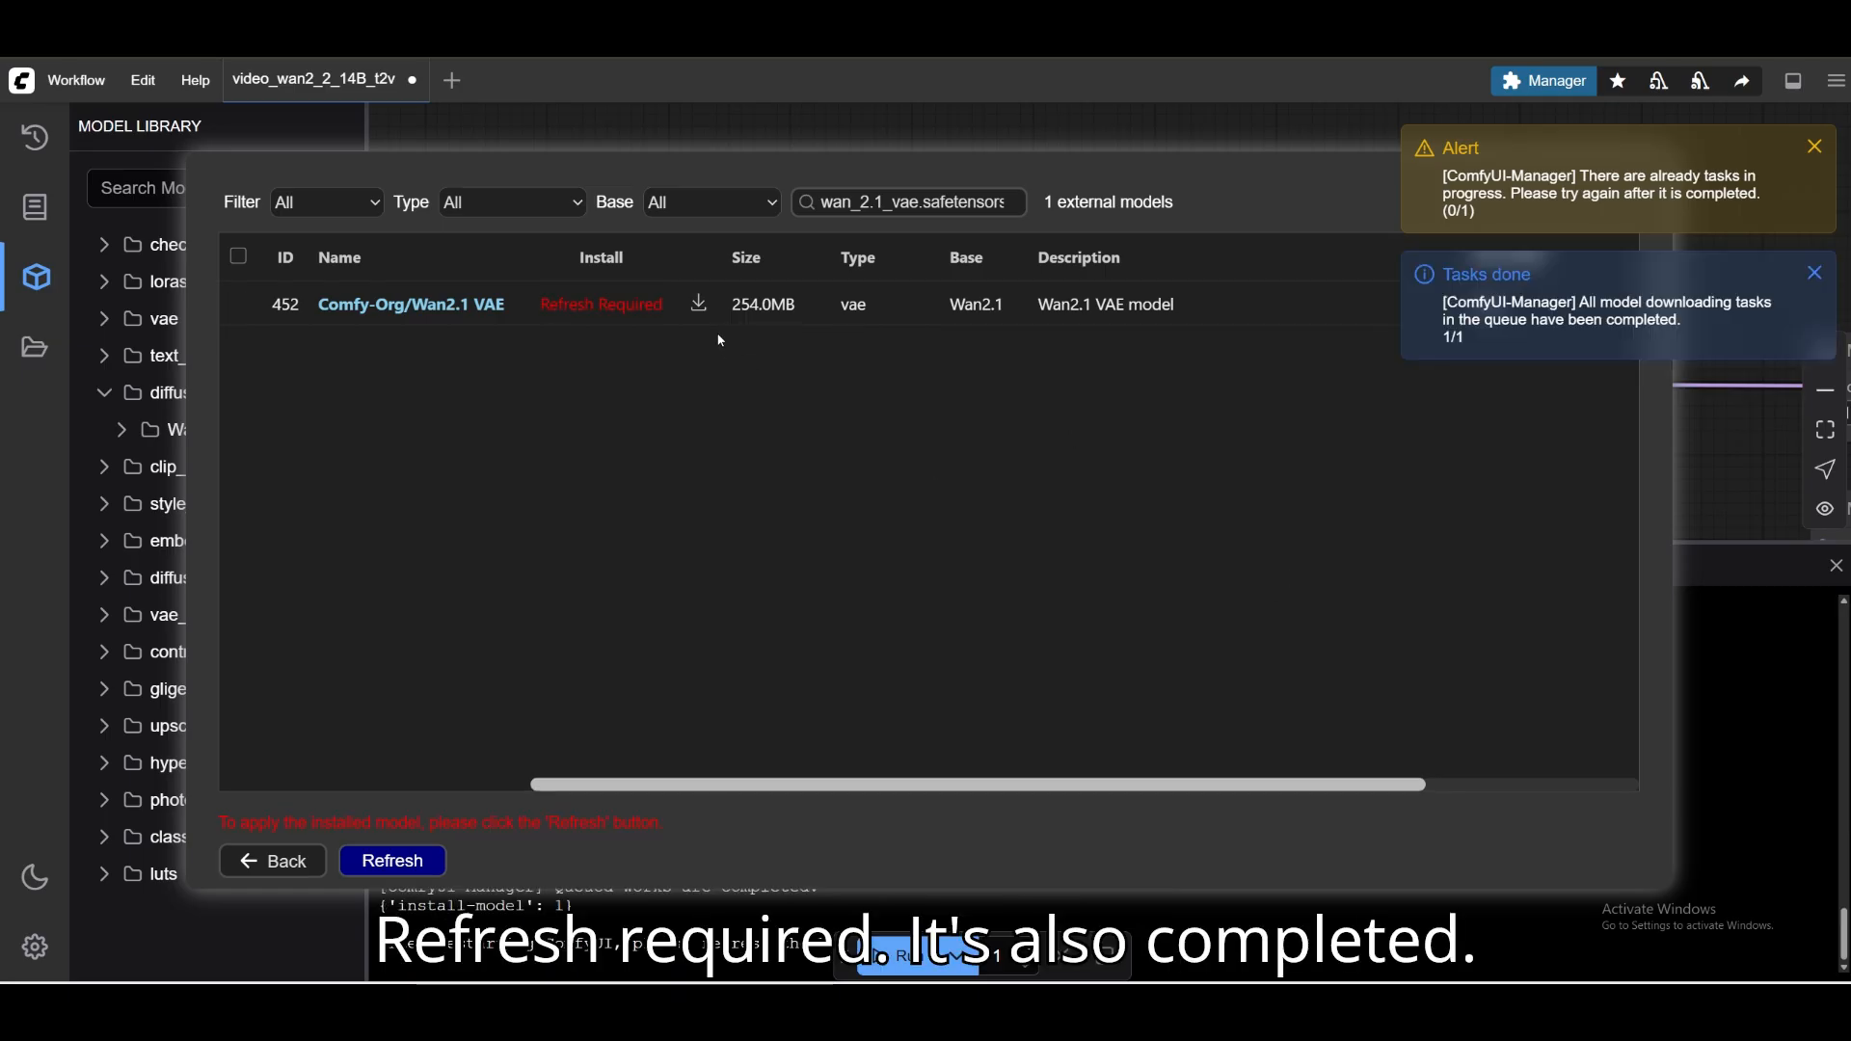
pyautogui.click(1813, 145)
pyautogui.click(273, 861)
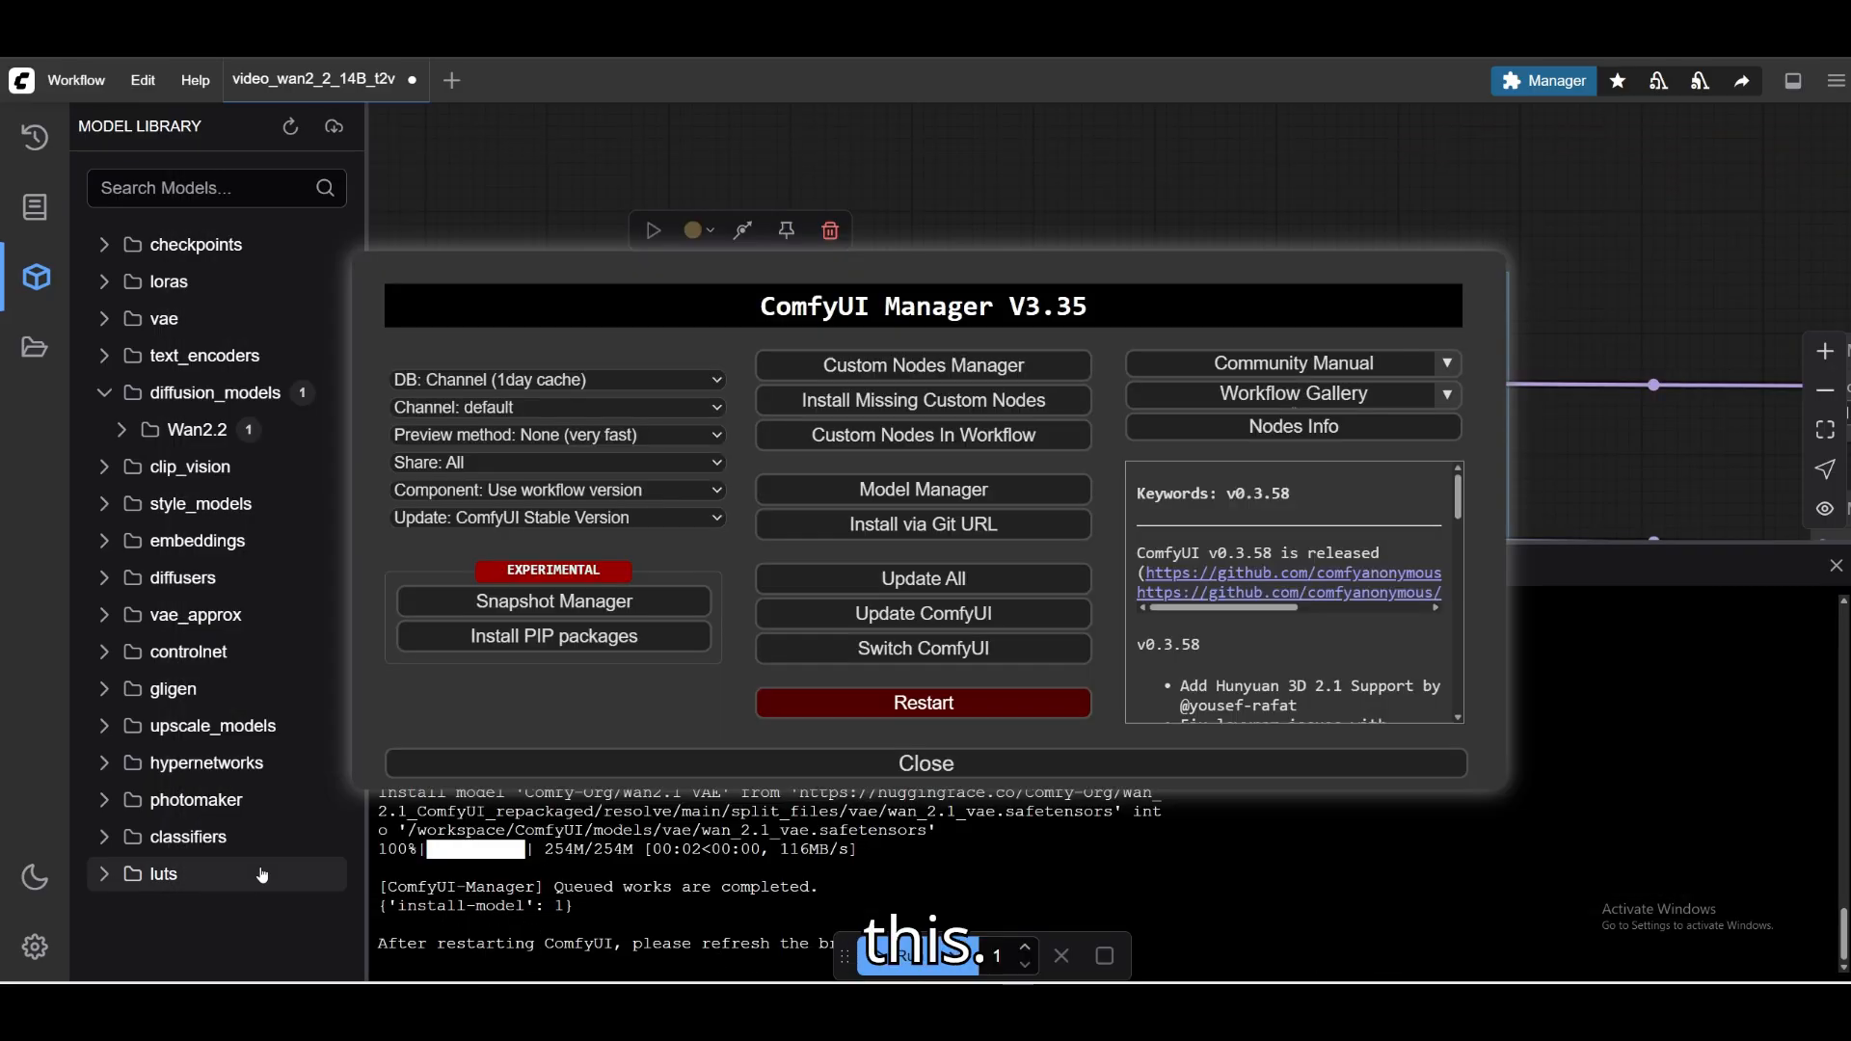
pyautogui.click(907, 764)
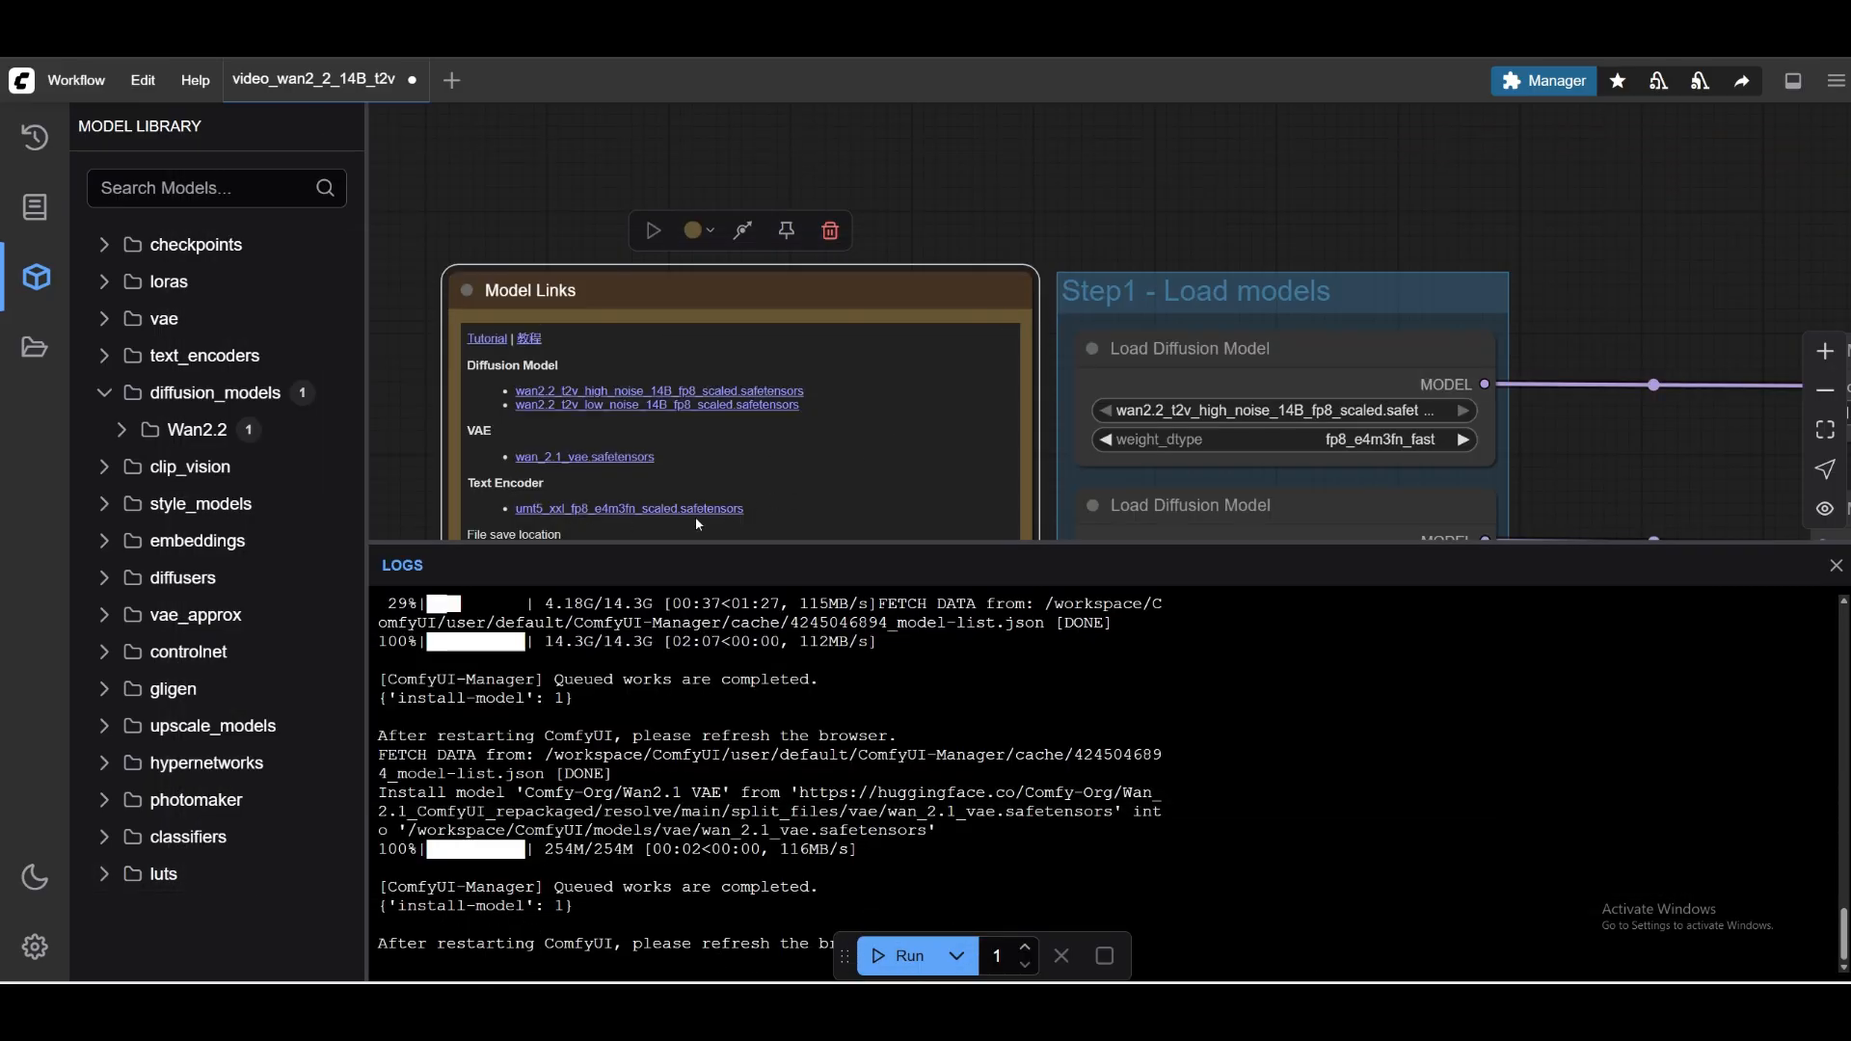
# Copy the text encoder file name umt5_xxl_fp8_e4m3fn_scaled.safetensors from the Model Links note's text.
pyautogui.doubleClick(745, 507)
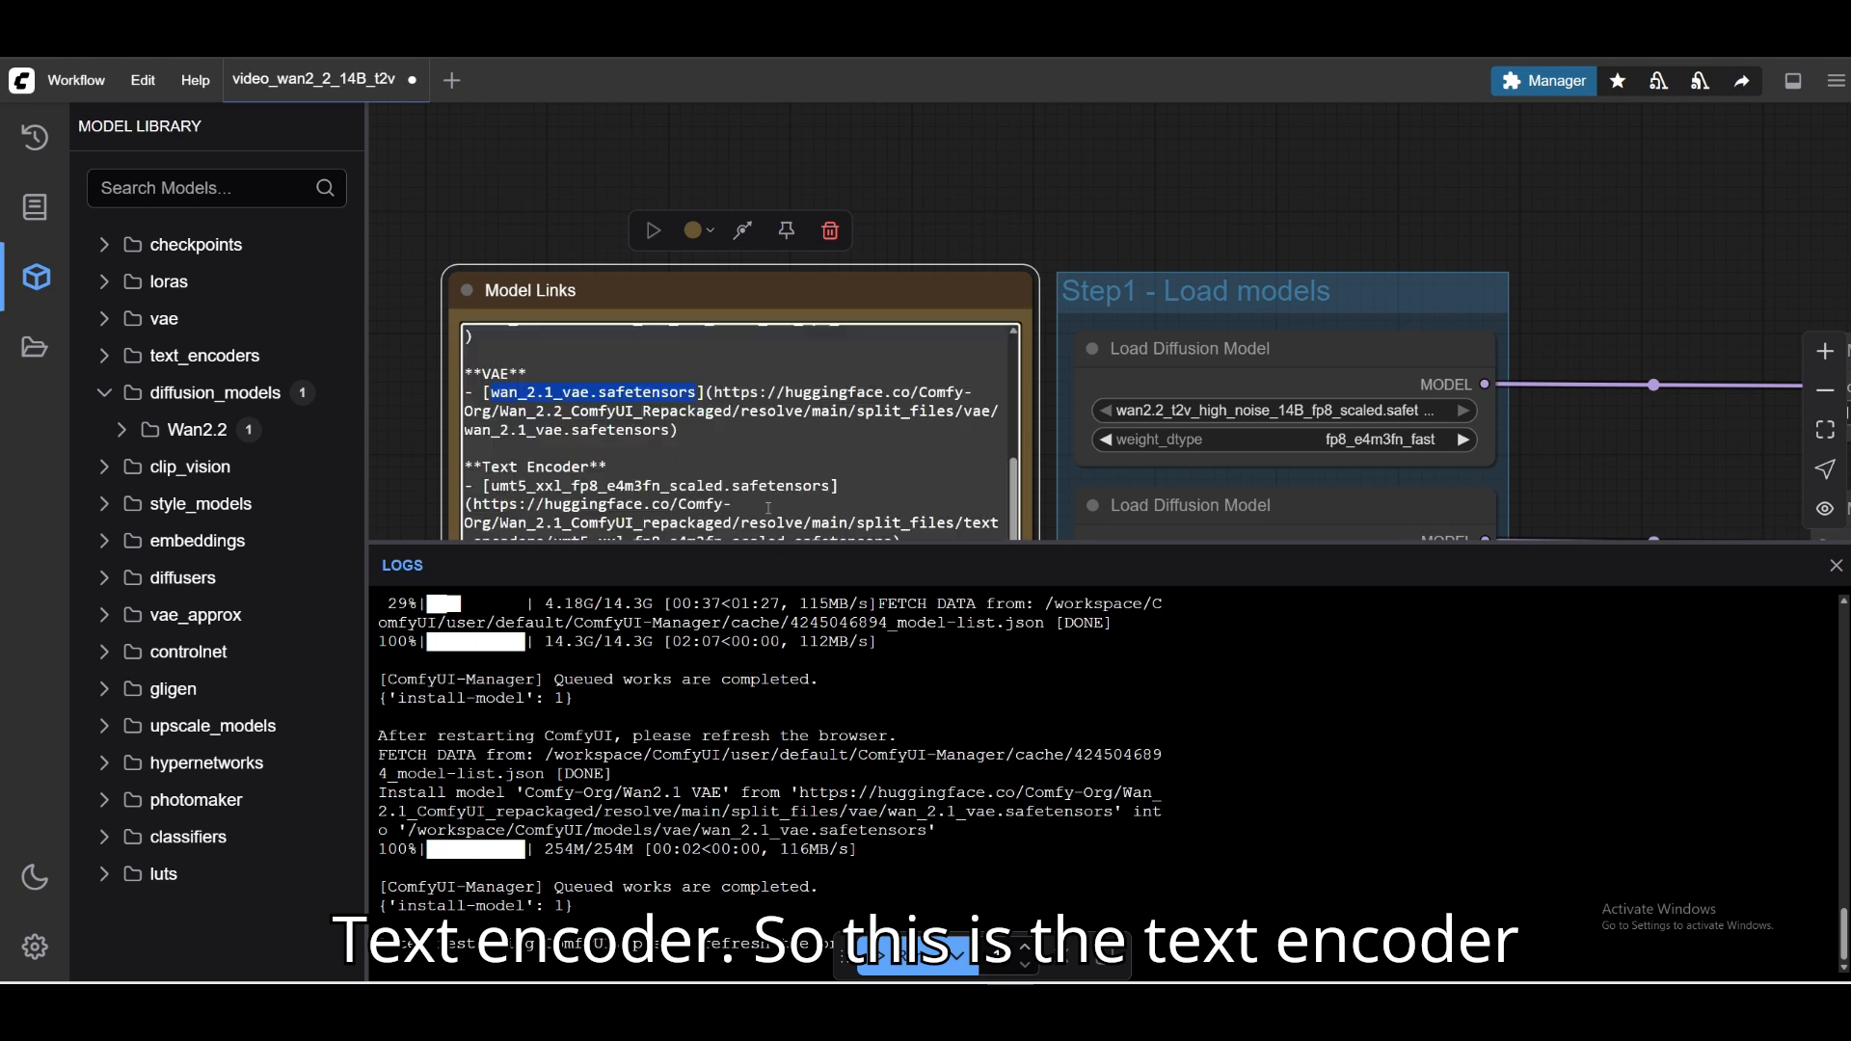
pyautogui.scroll(-2, 768, 504)
pyautogui.scroll(1, 769, 505)
pyautogui.moveTo(490, 406); pyautogui.dragTo(594, 407)
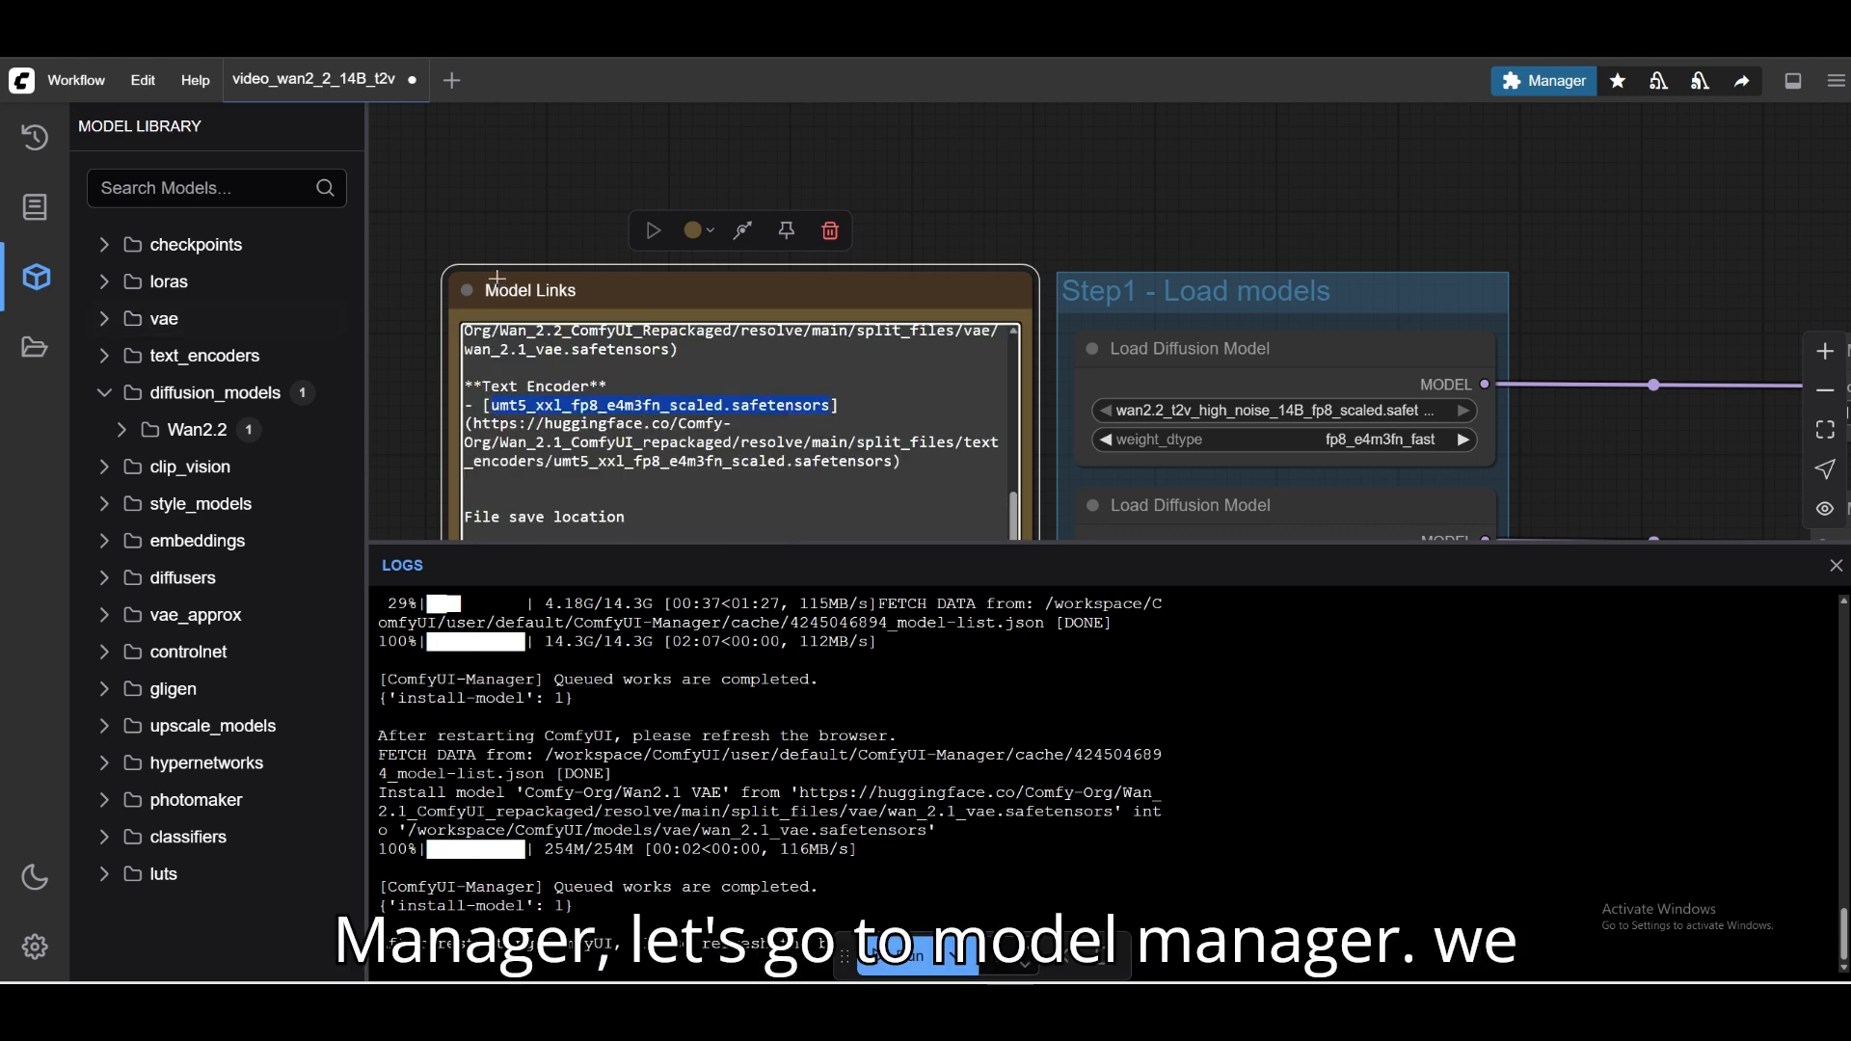
# Search the Model Manager for the copied text encoder file name and install Comfy-Org/umt5_xxl_fp8_e4m3fn_scaled.safetensors.
pyautogui.click(1544, 80)
pyautogui.click(924, 490)
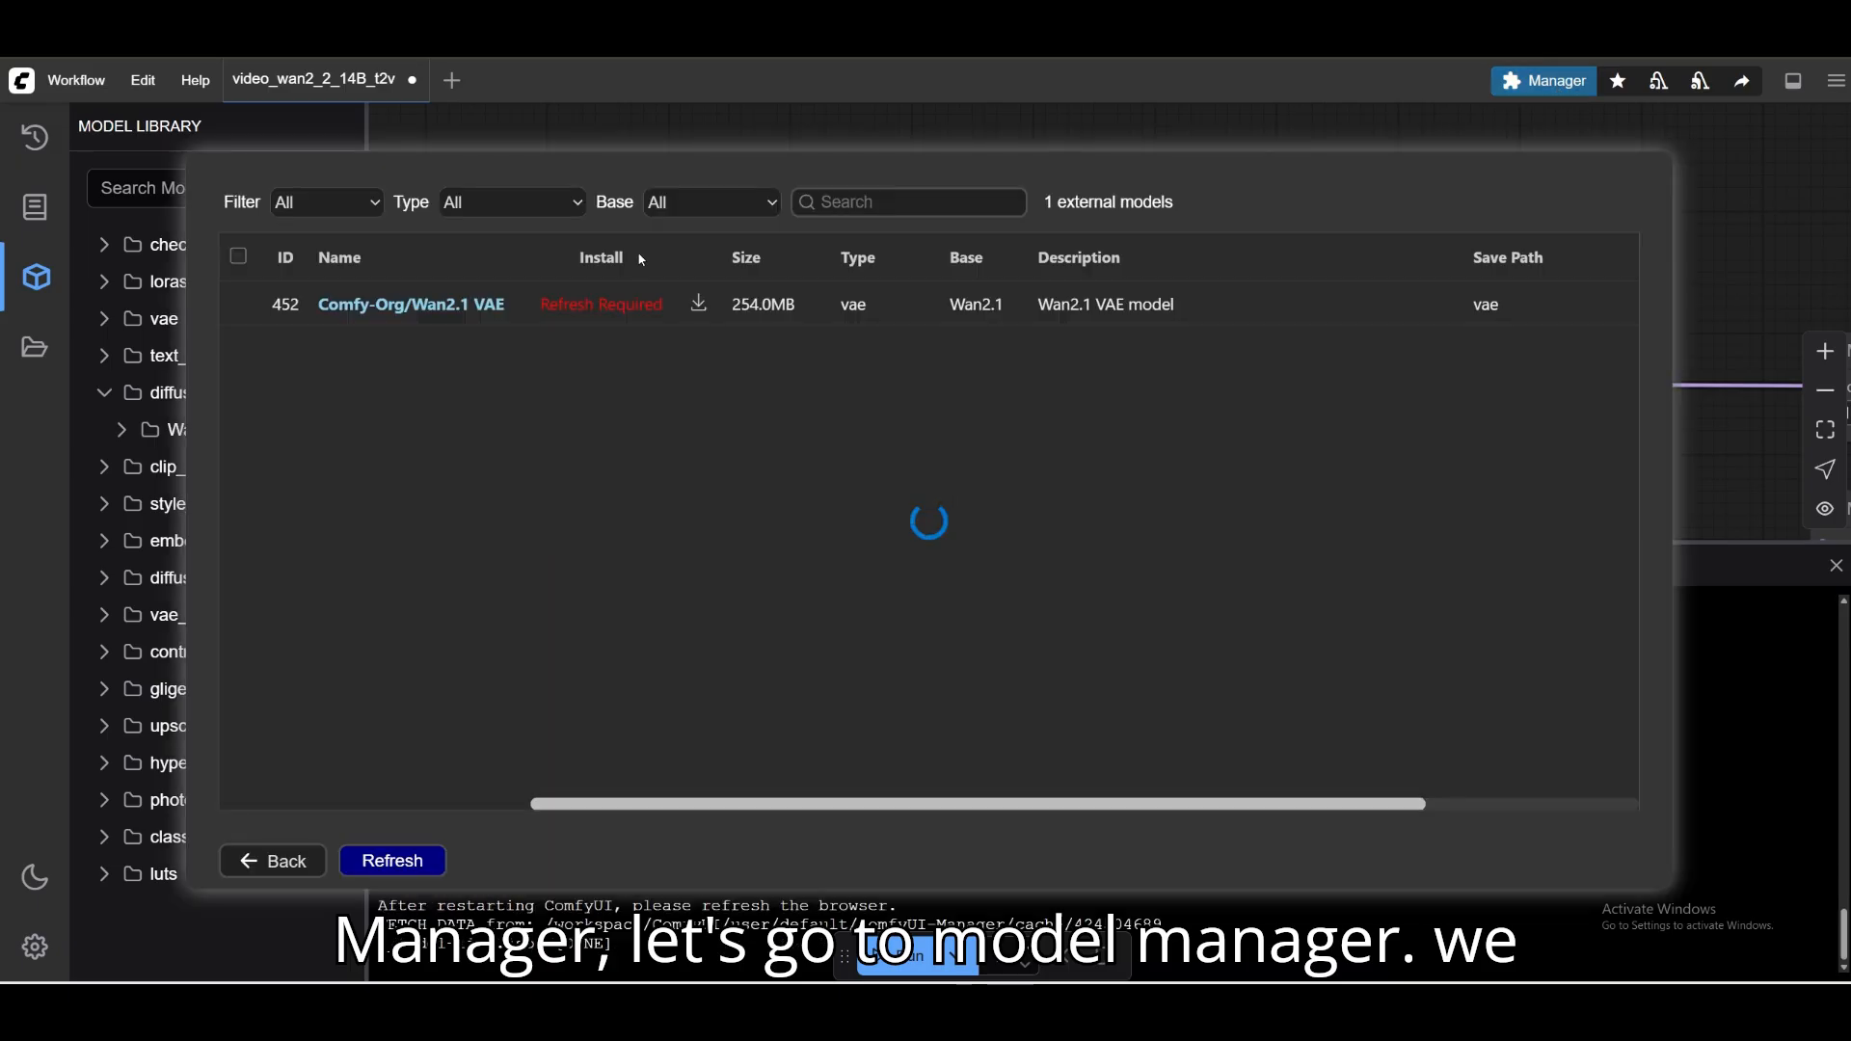
pyautogui.click(884, 204)
pyautogui.write('umt5_xxl_fp8_e4m3fn_scaled.safetensors')
pyautogui.click(601, 320)
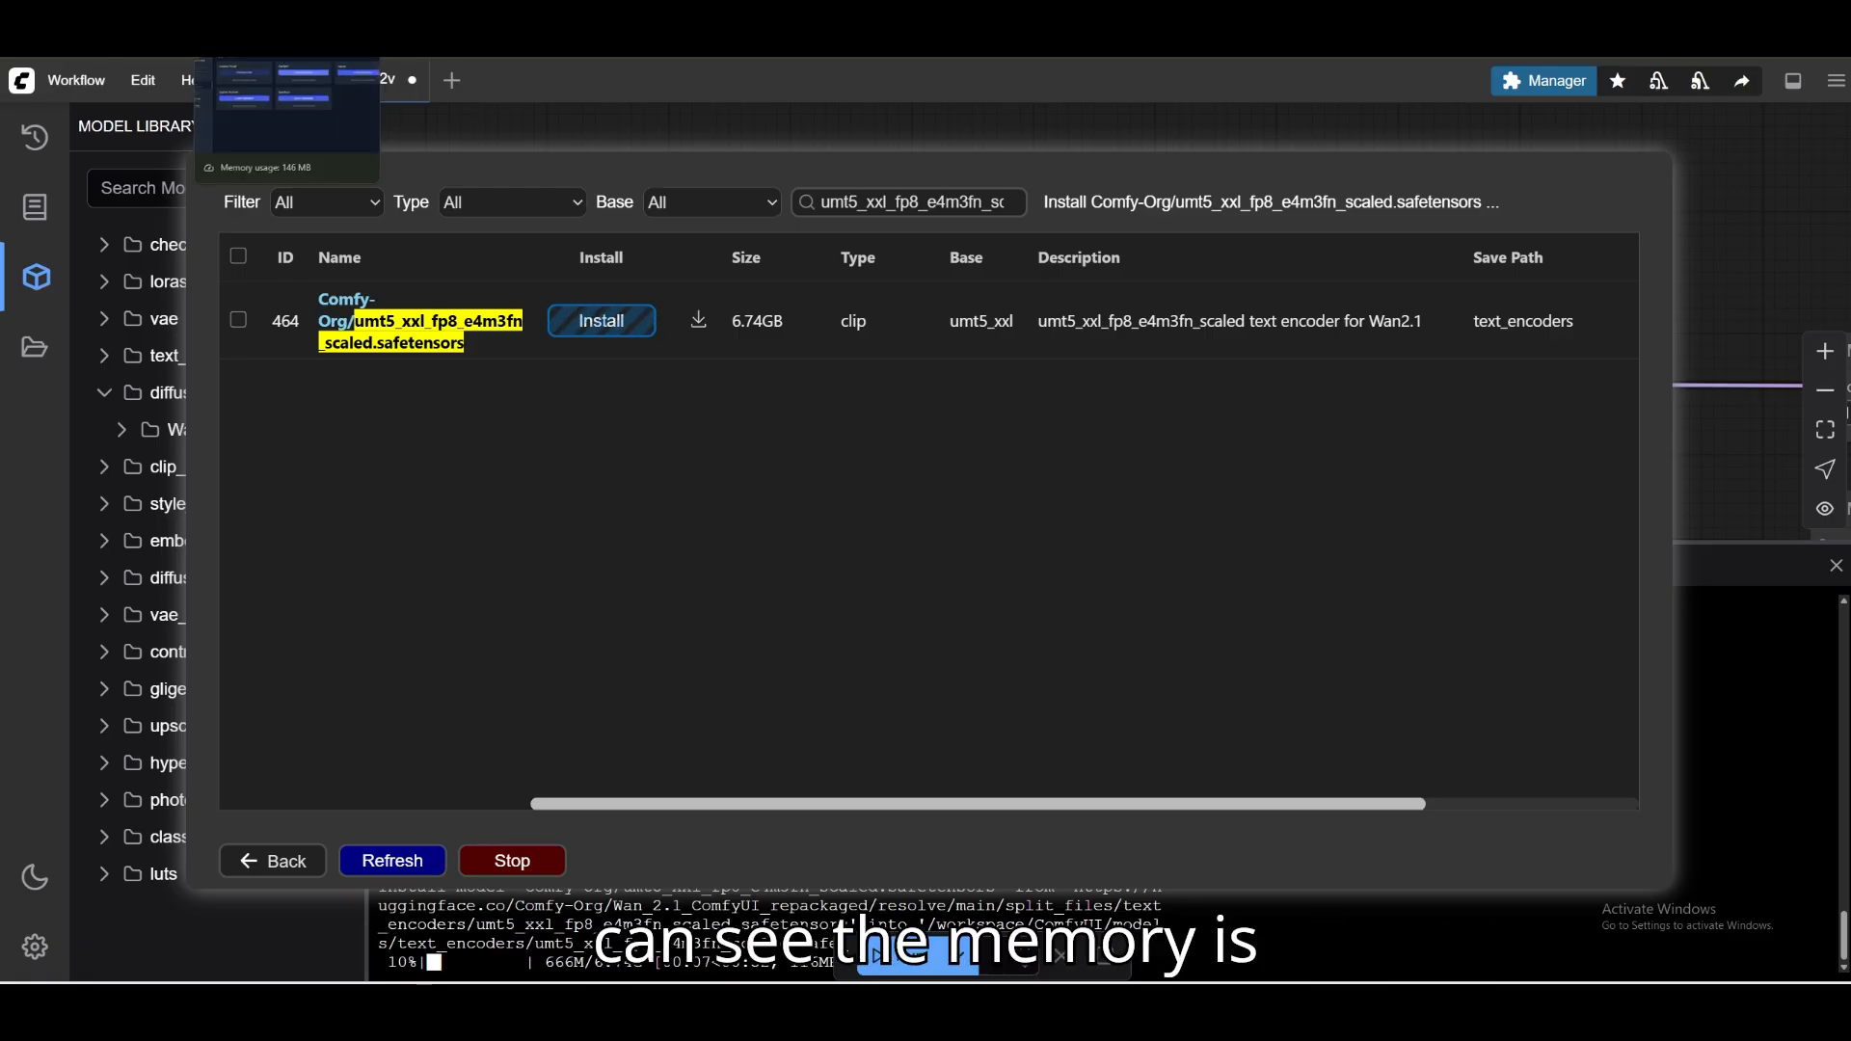
# Switch to the Vast.ai instance portal and check the instance's memory and disk usage.
pyautogui.click(280, 20)
pyautogui.moveTo(42, 262)
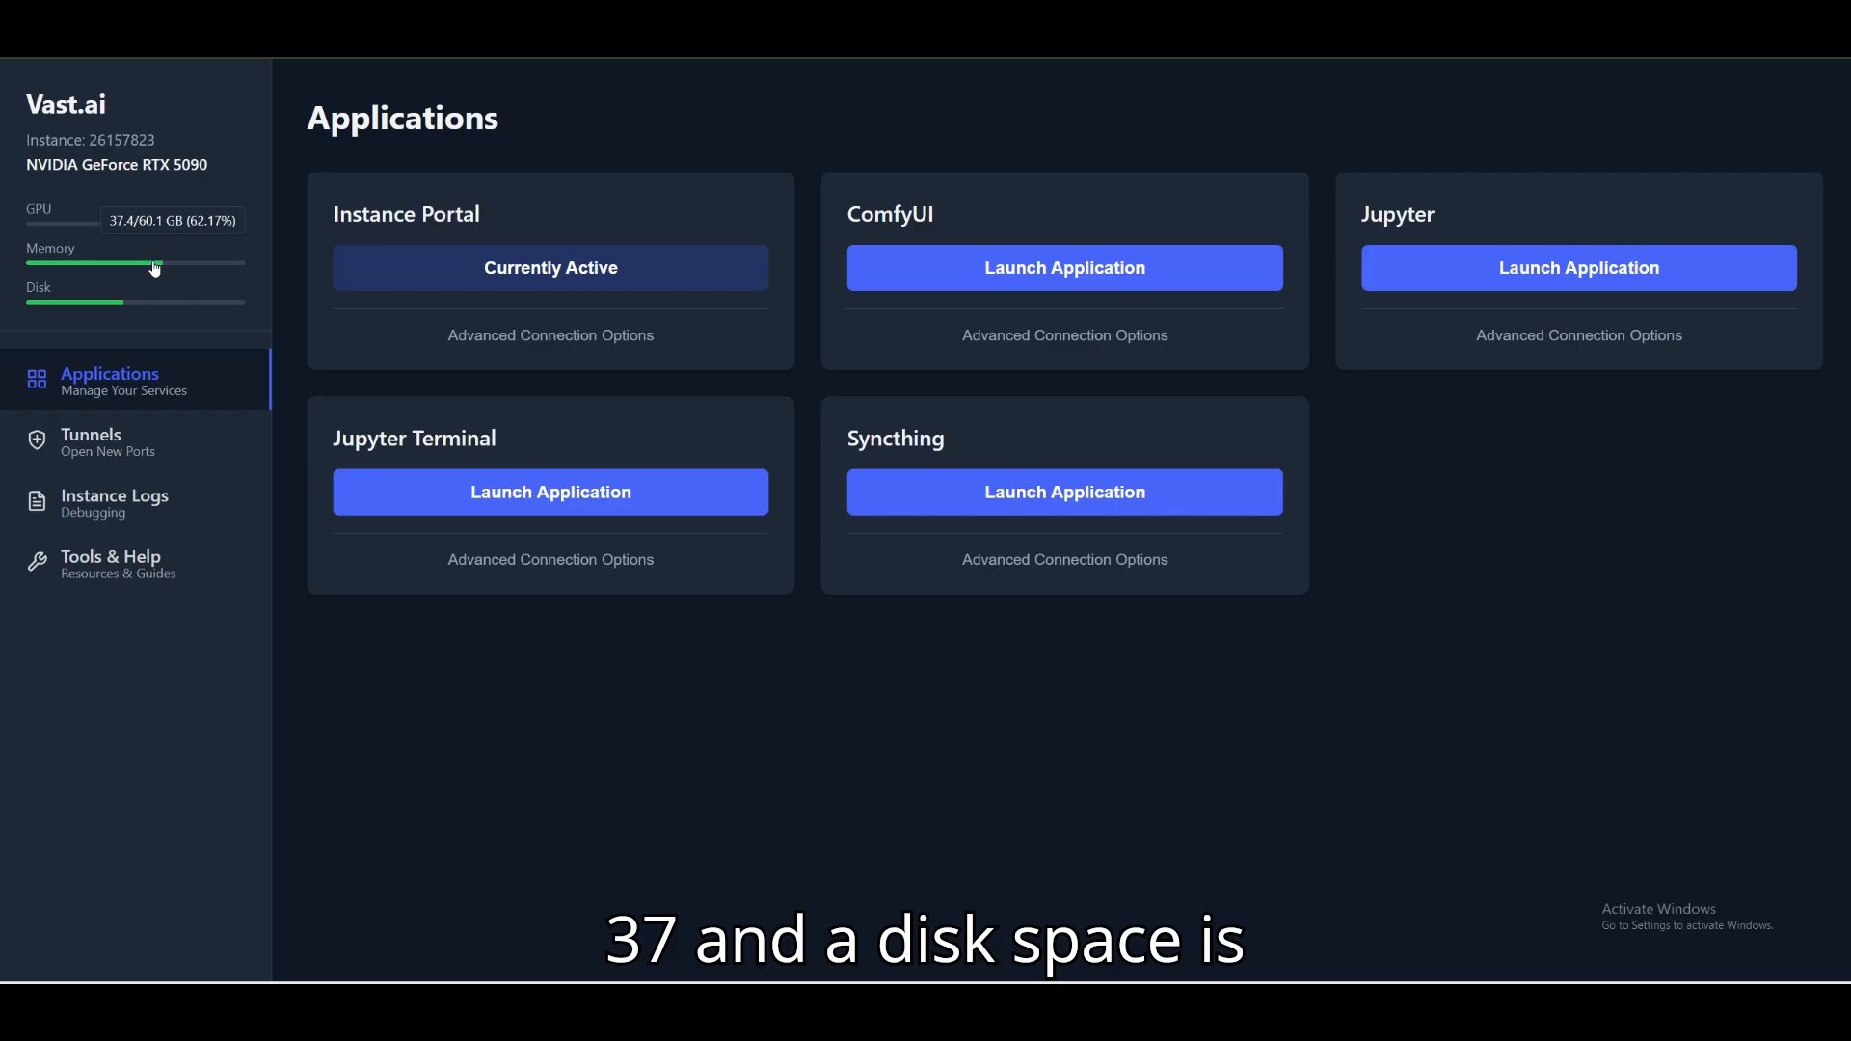
pyautogui.moveTo(119, 303)
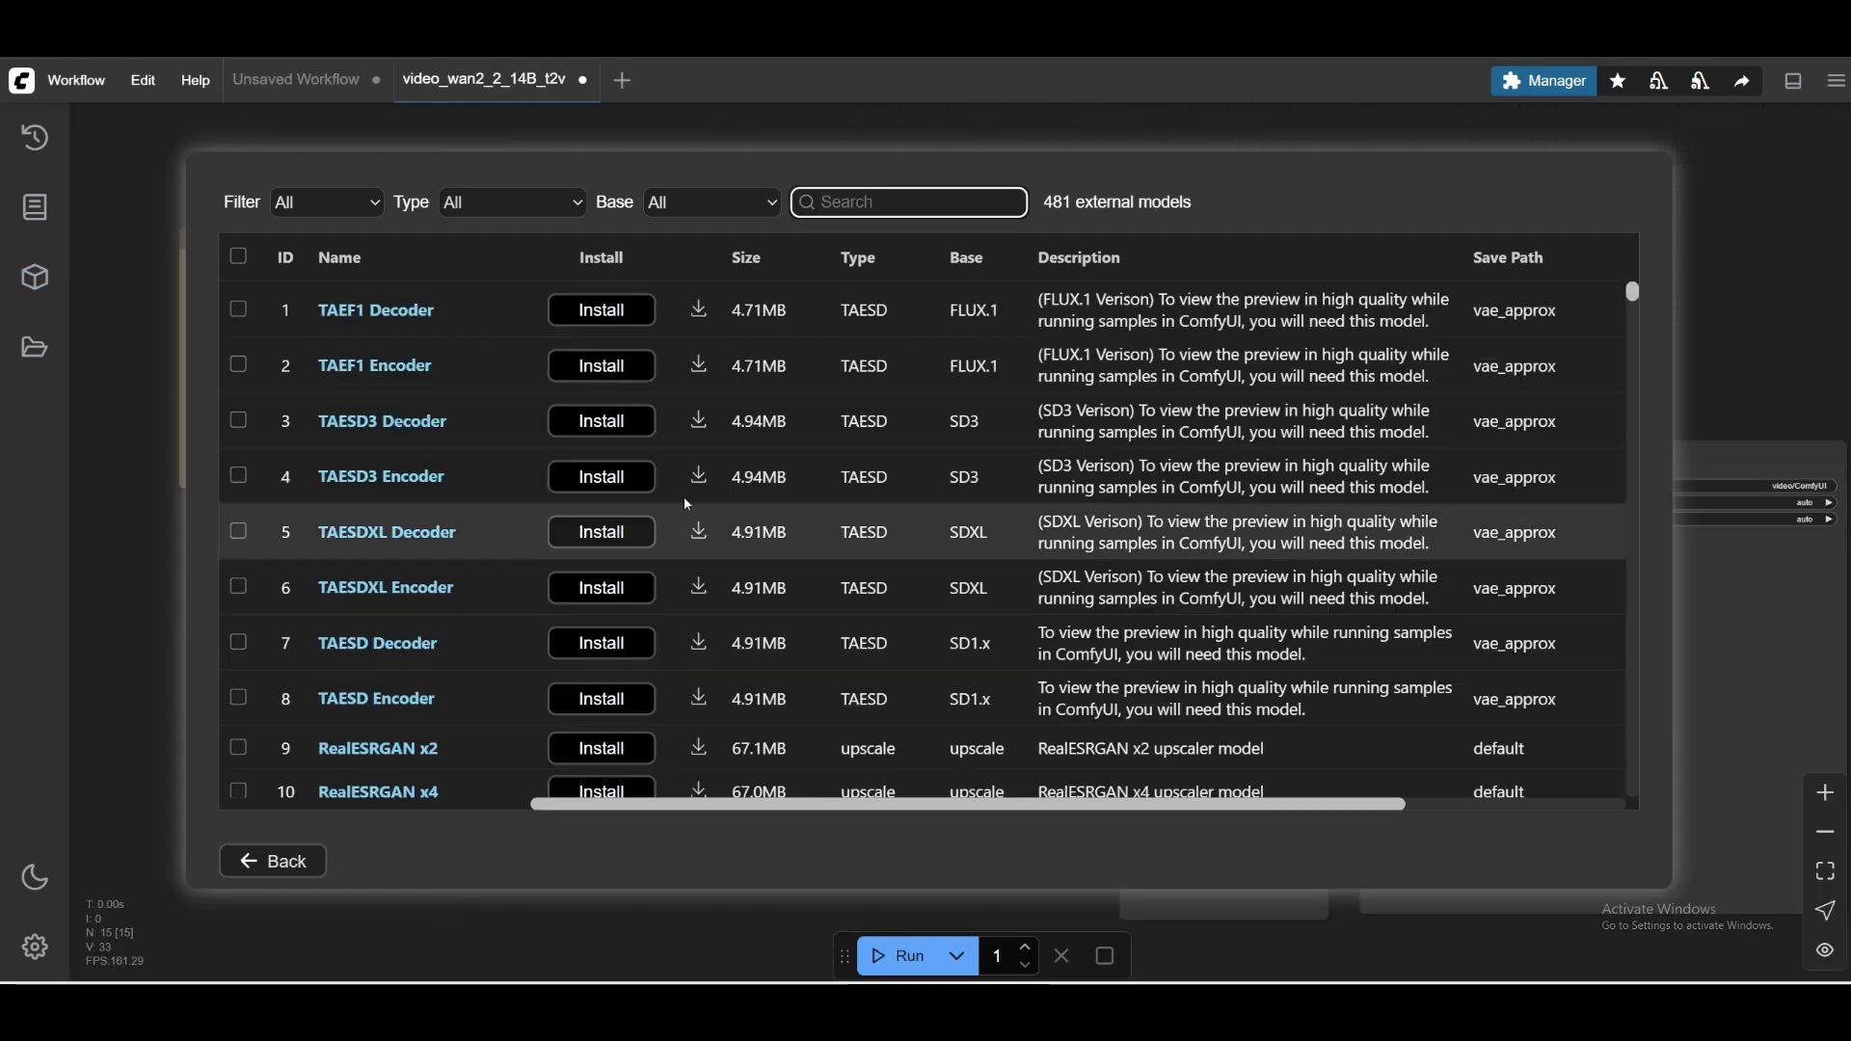
# Close the manager in the other ComfyUI tab and install Comfy-Org/Wan2.1 VAE from the filtered model list.
pyautogui.click(273, 861)
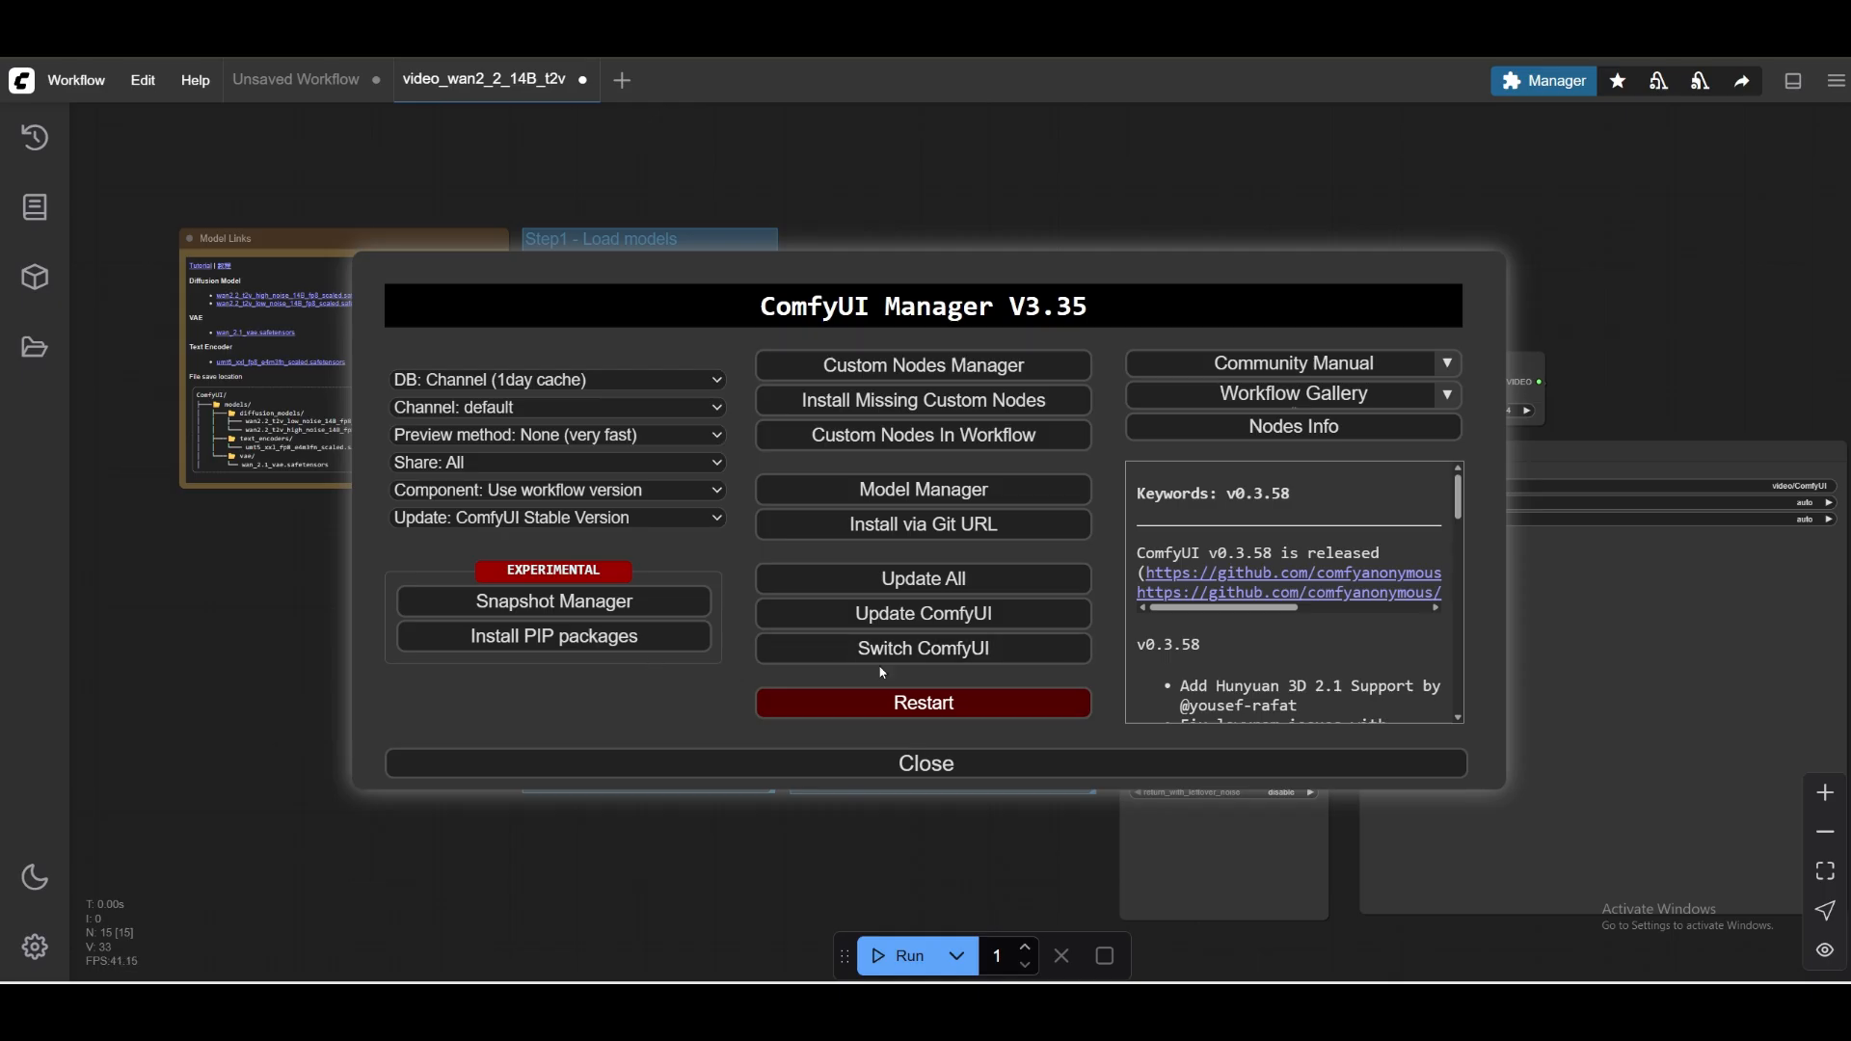
pyautogui.click(927, 766)
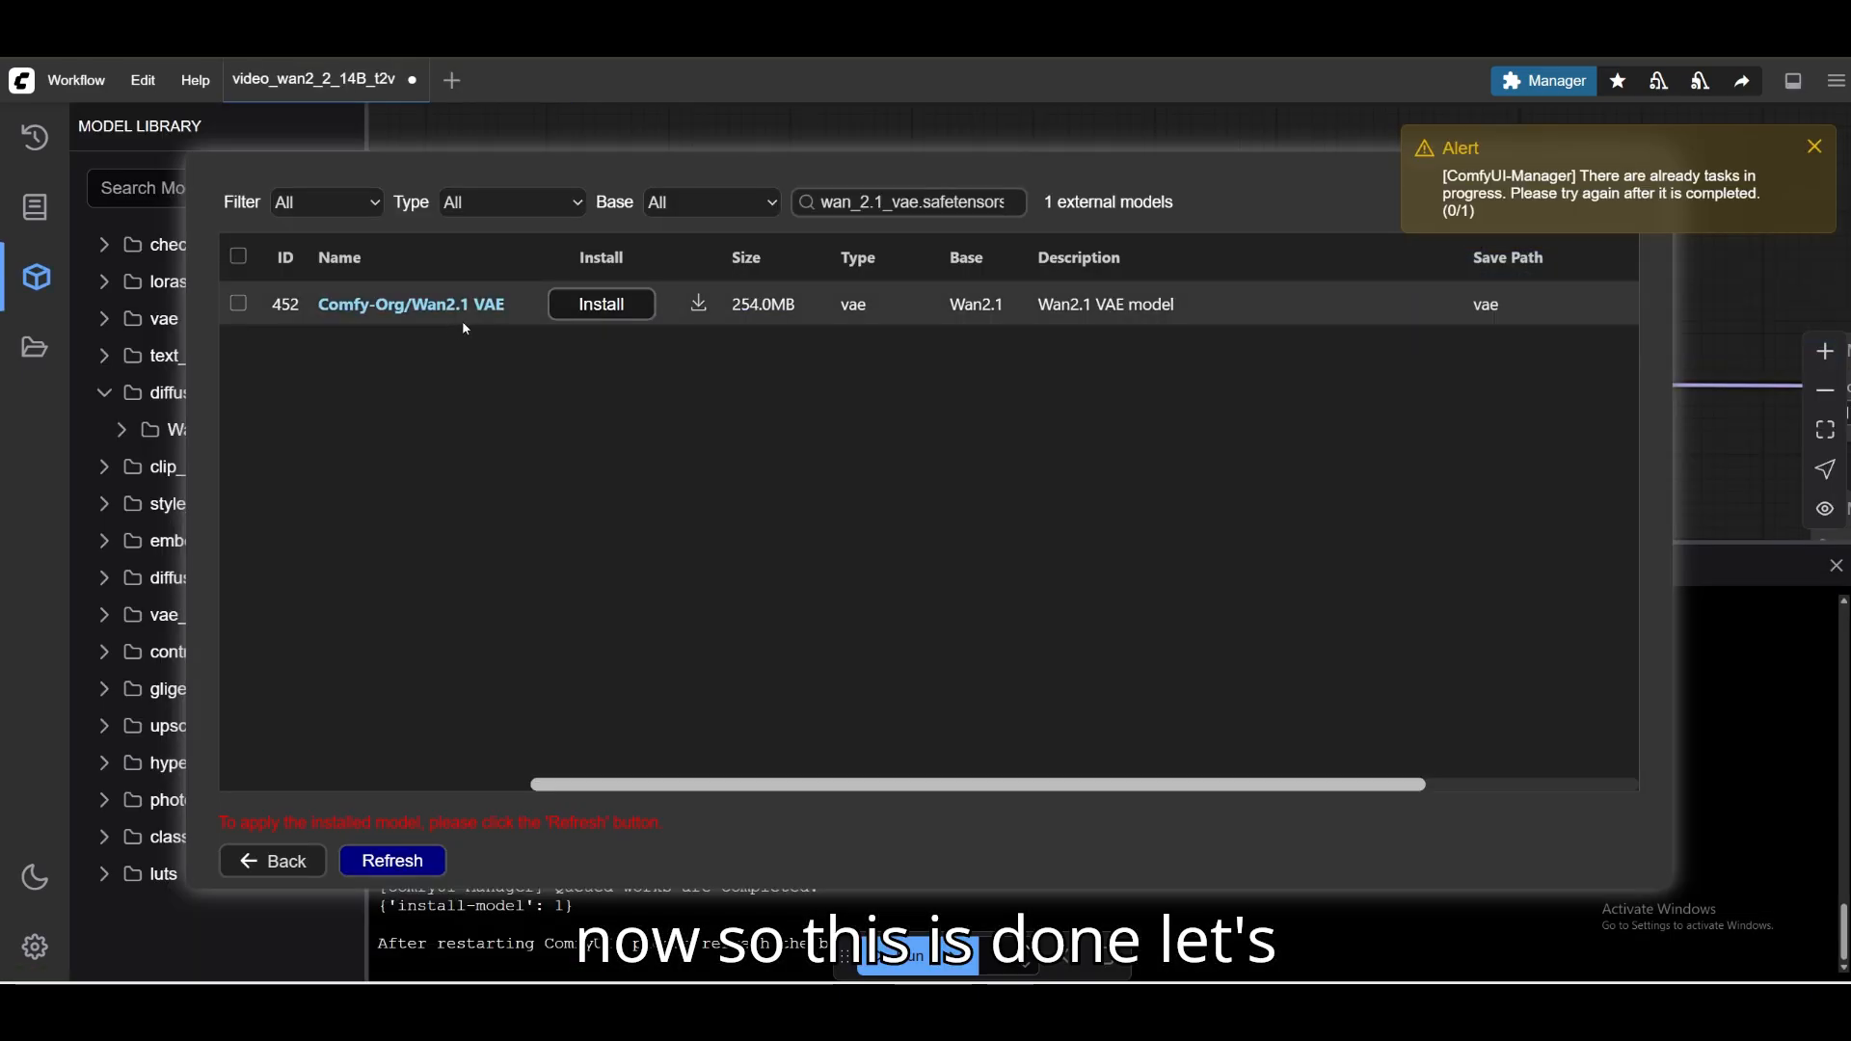
pyautogui.click(604, 306)
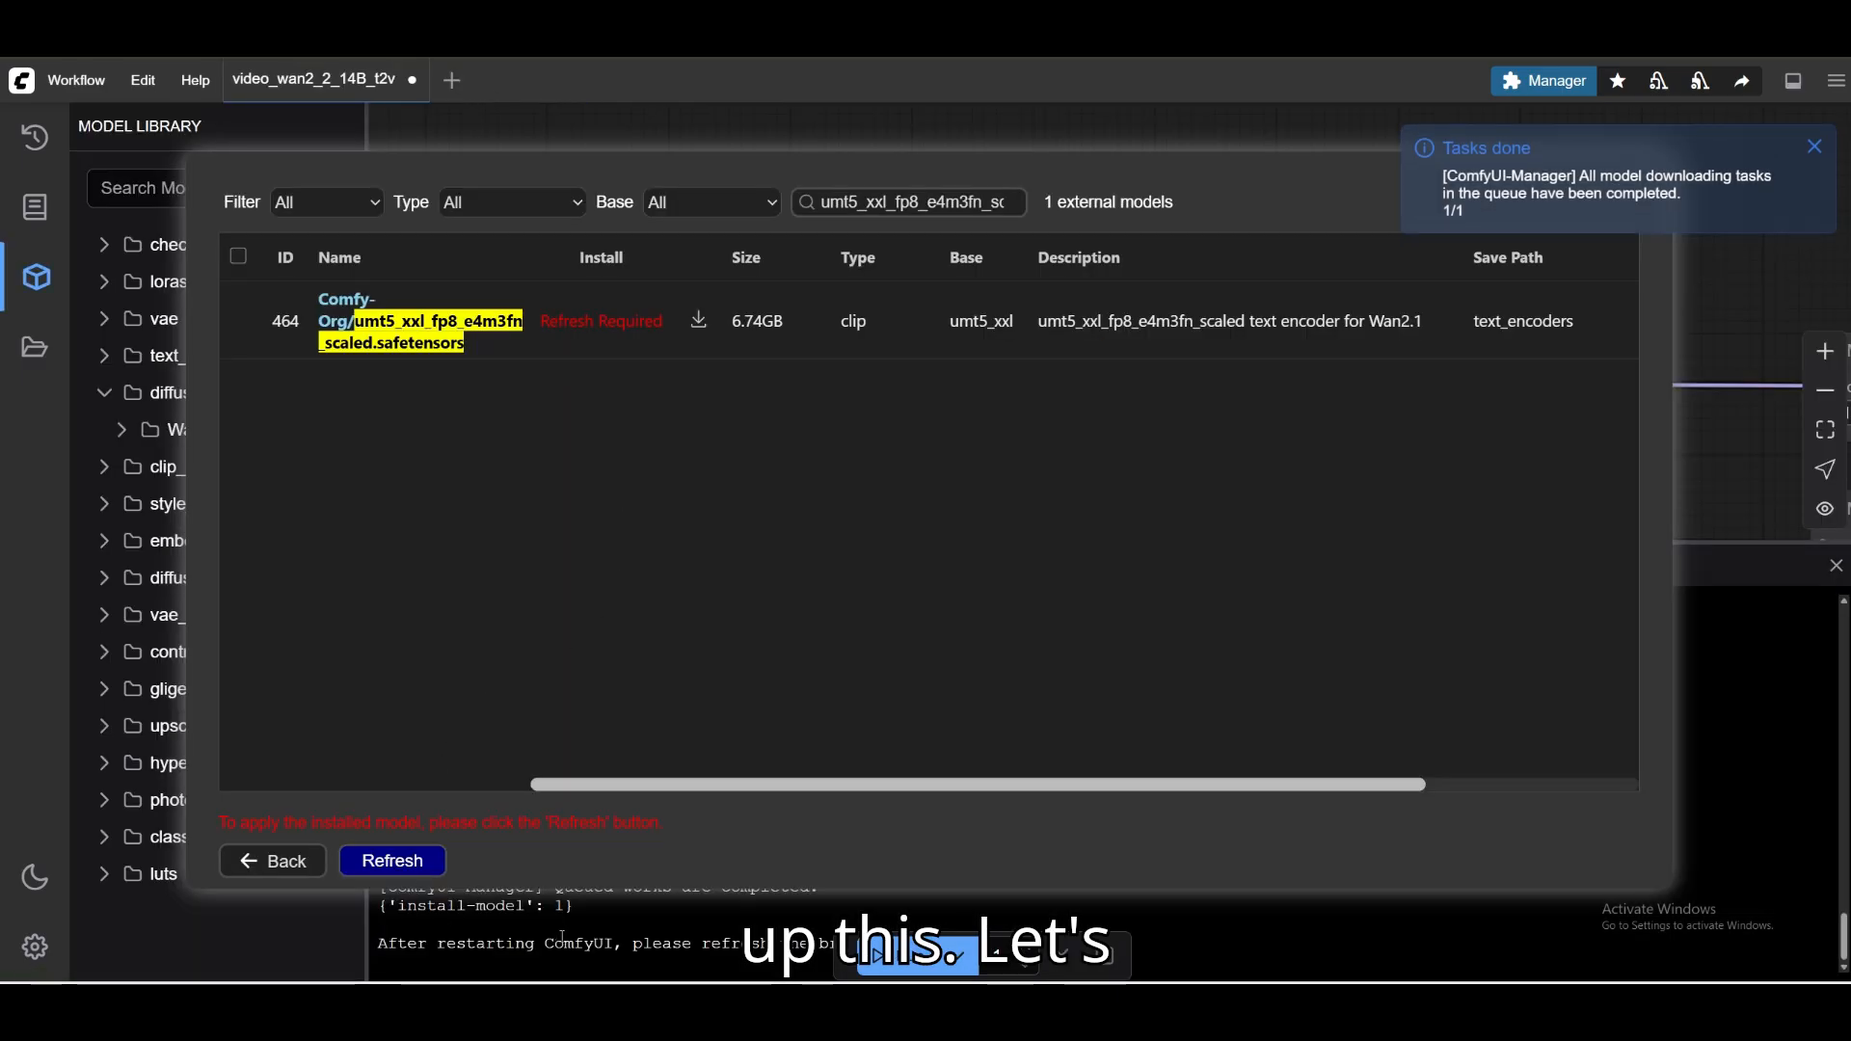
# Refresh the Model Manager to apply the installed text encoder and close the manager to return to the workflow.
pyautogui.click(401, 865)
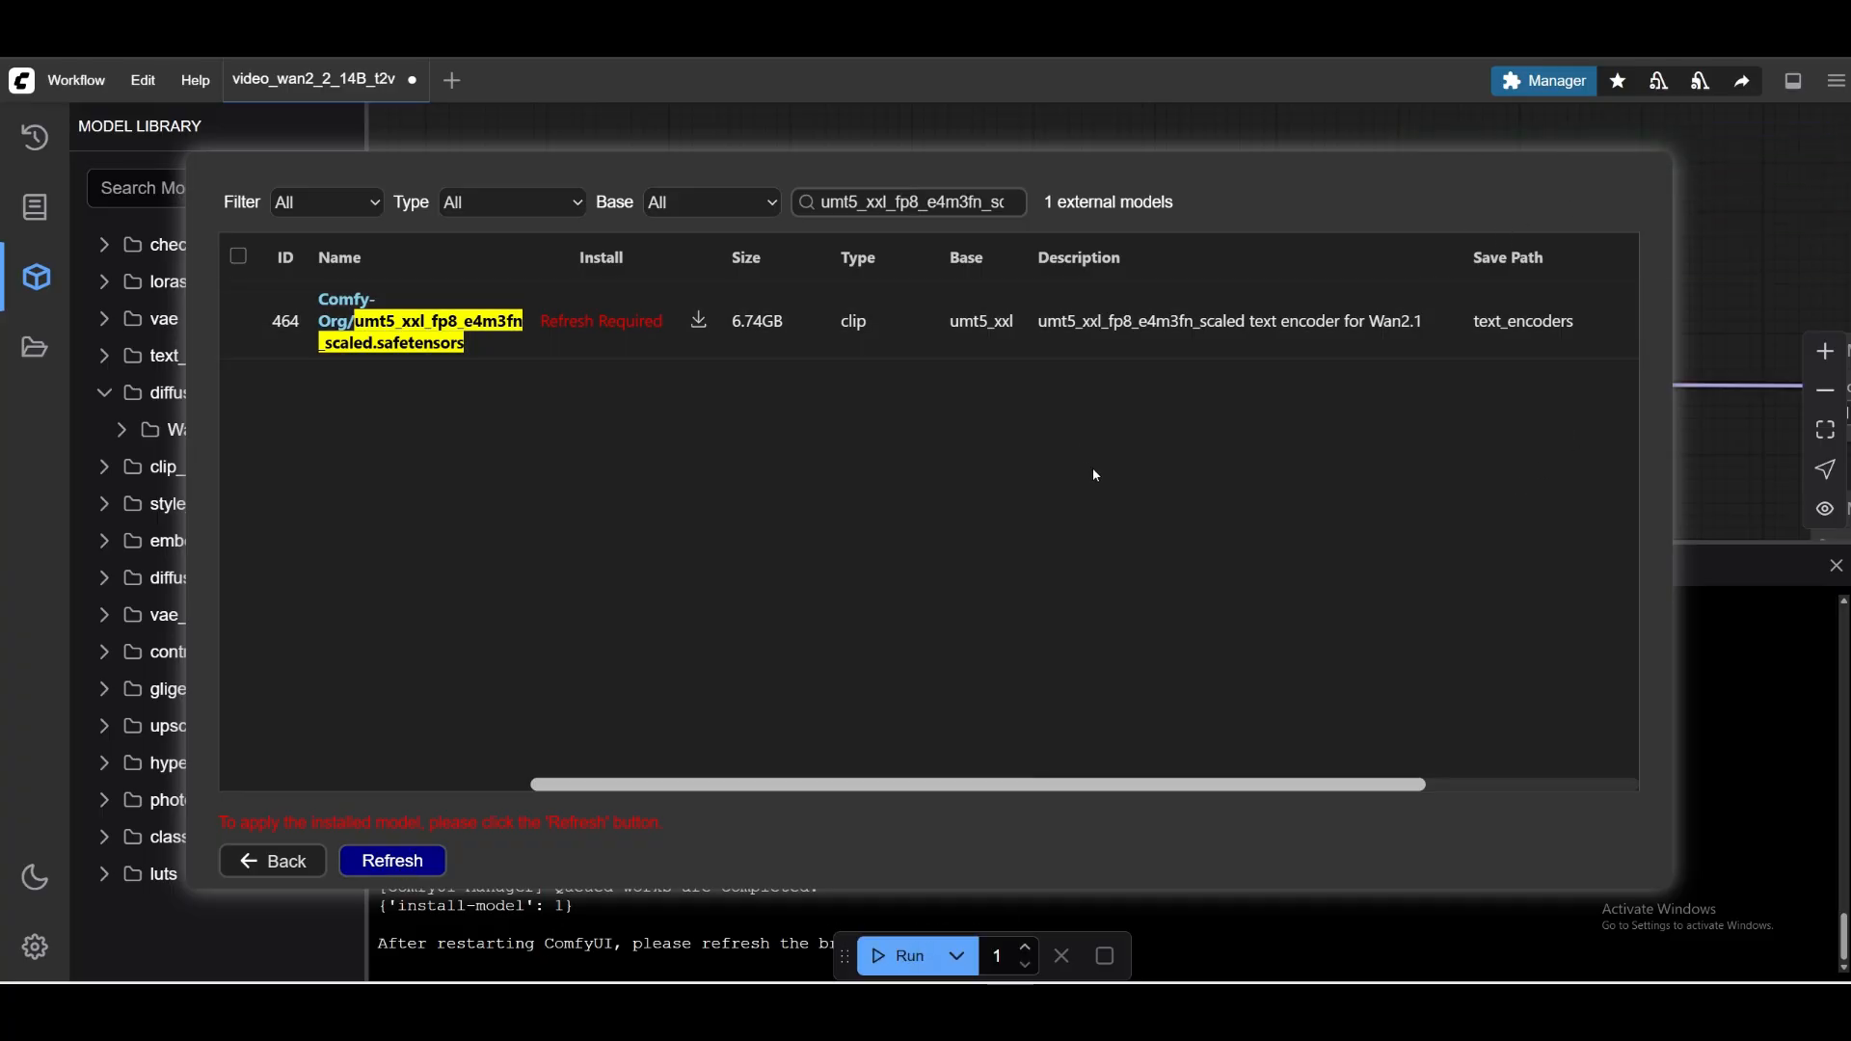
pyautogui.click(430, 862)
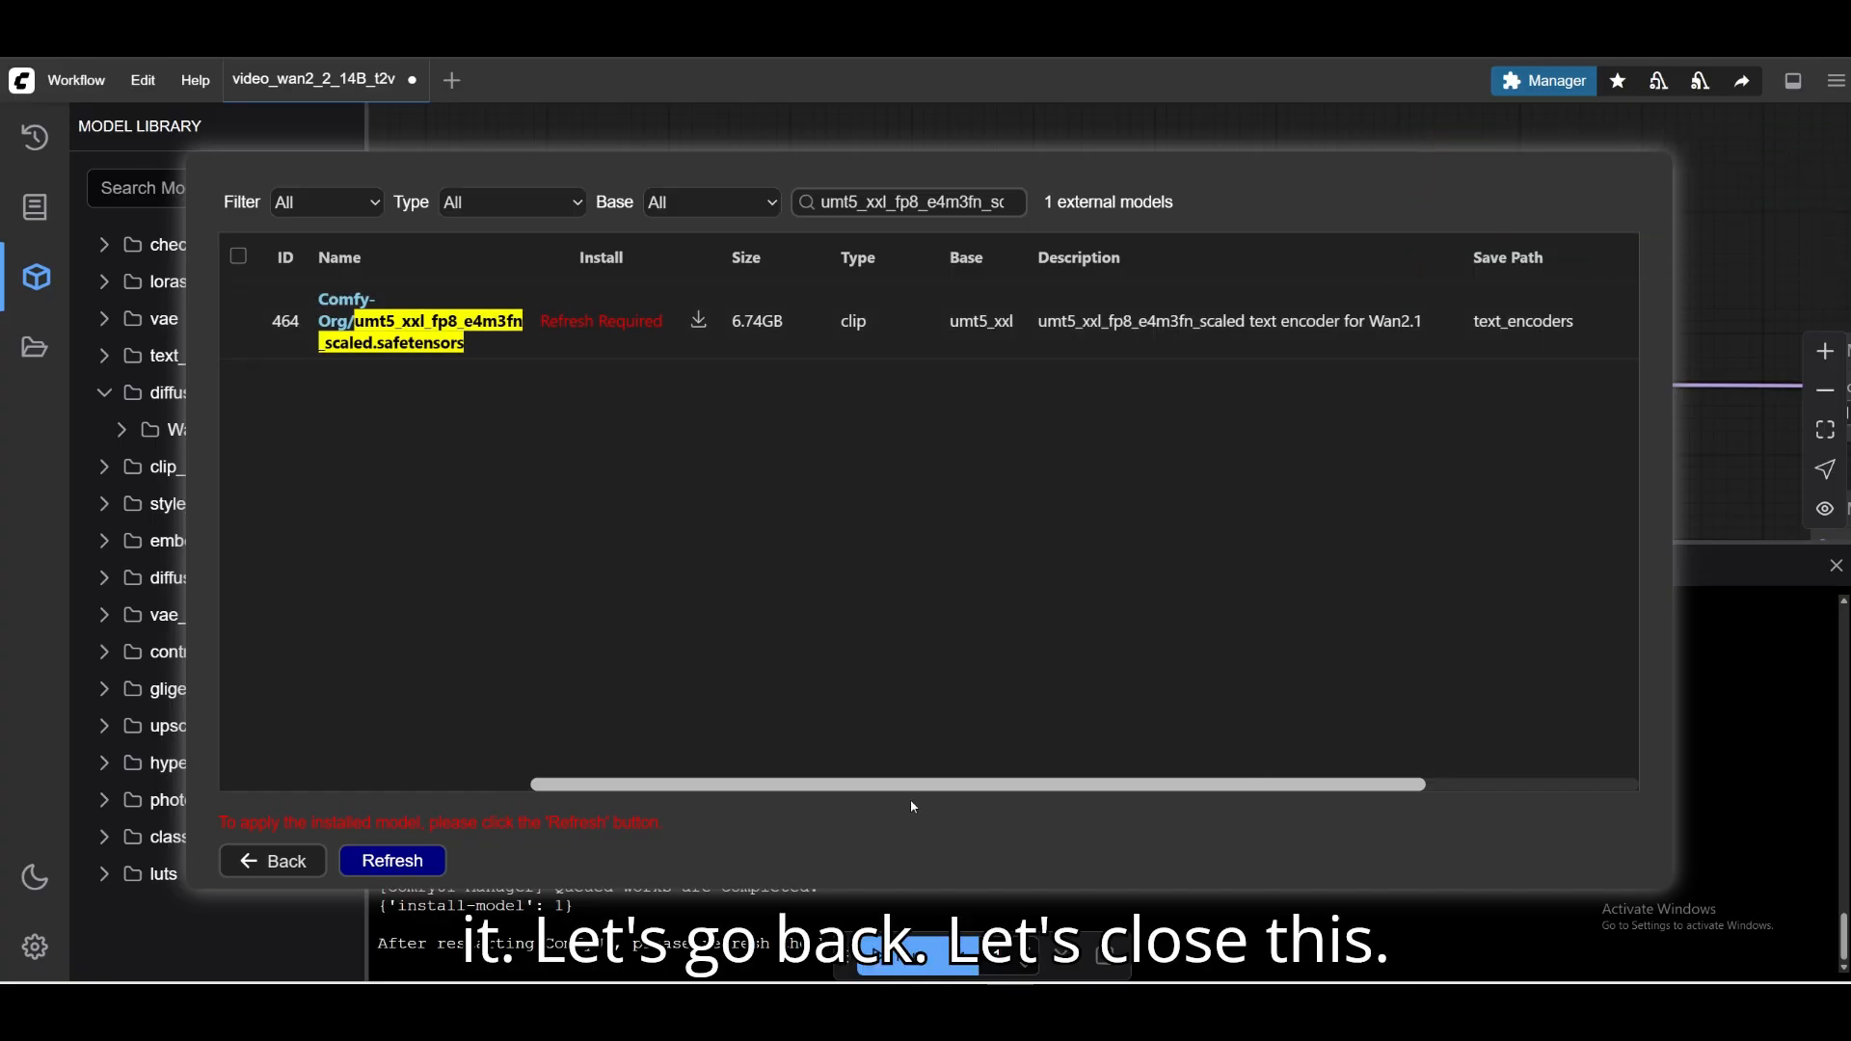
pyautogui.click(292, 873)
pyautogui.click(880, 762)
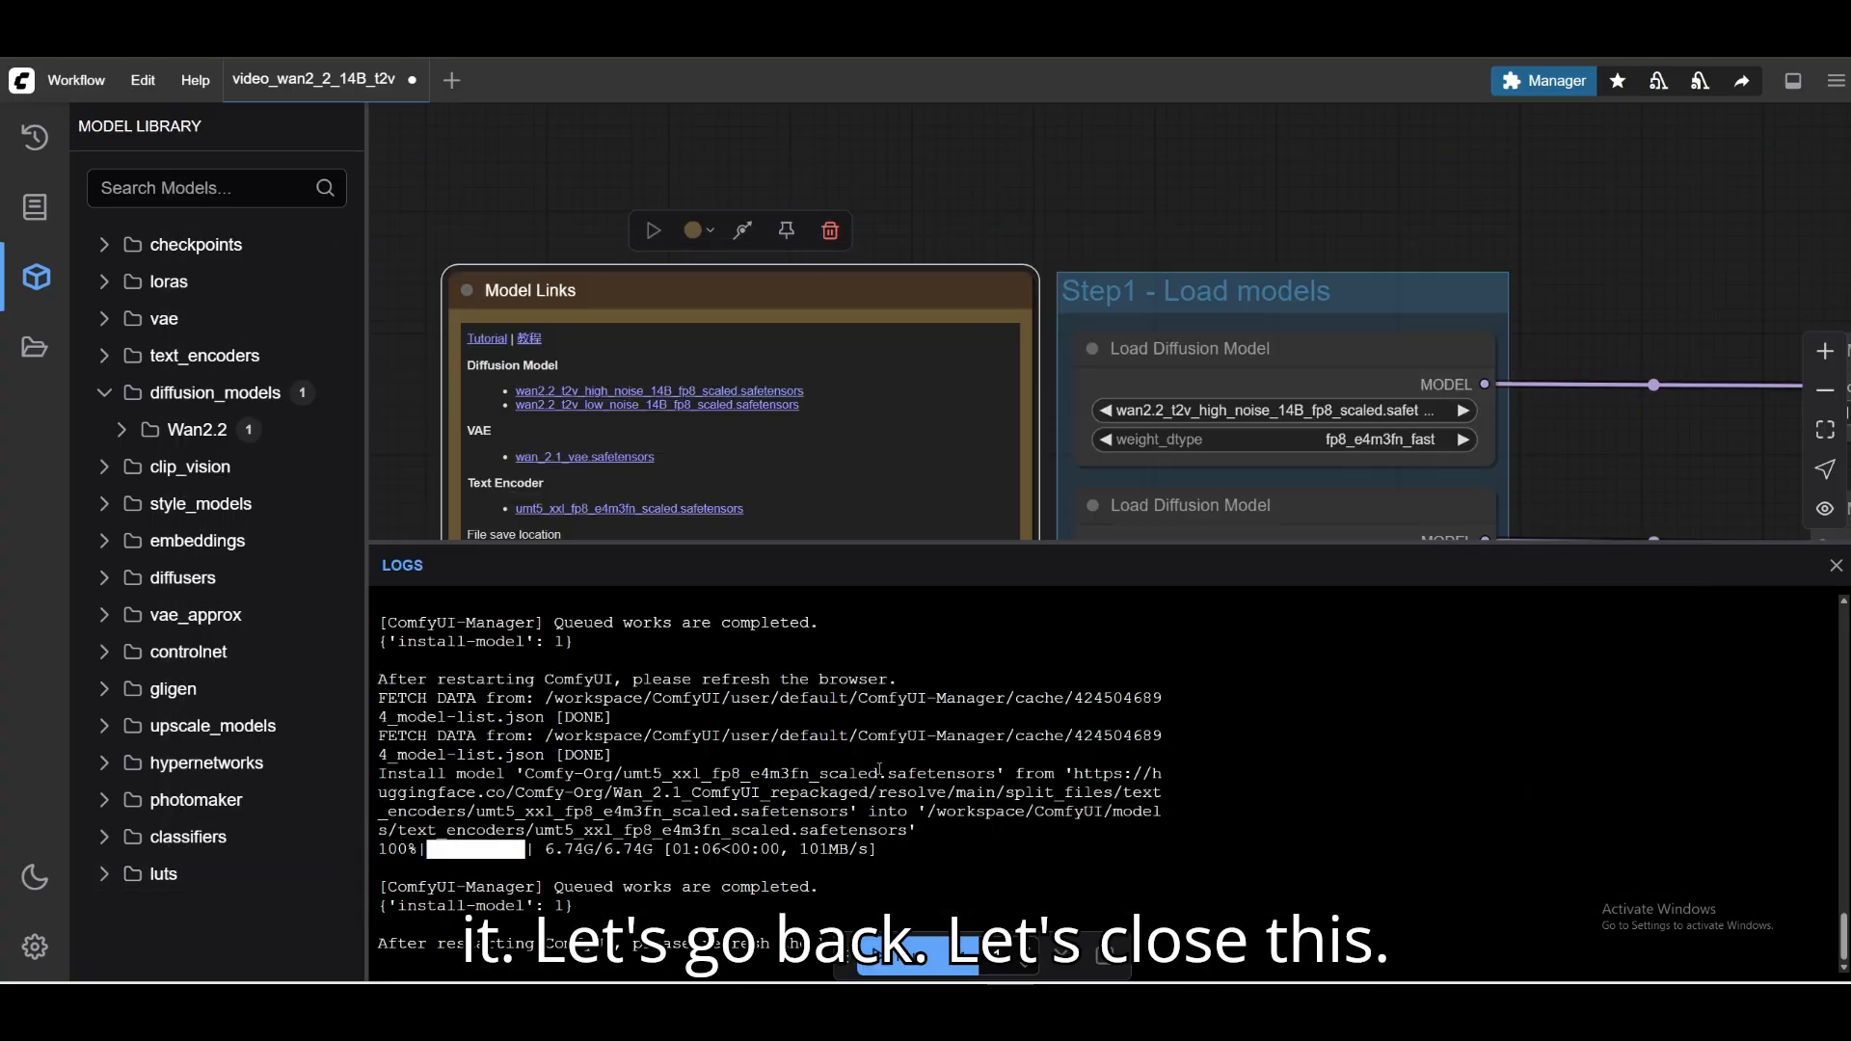
pyautogui.moveTo(1146, 538); pyautogui.dragTo(1146, 523)
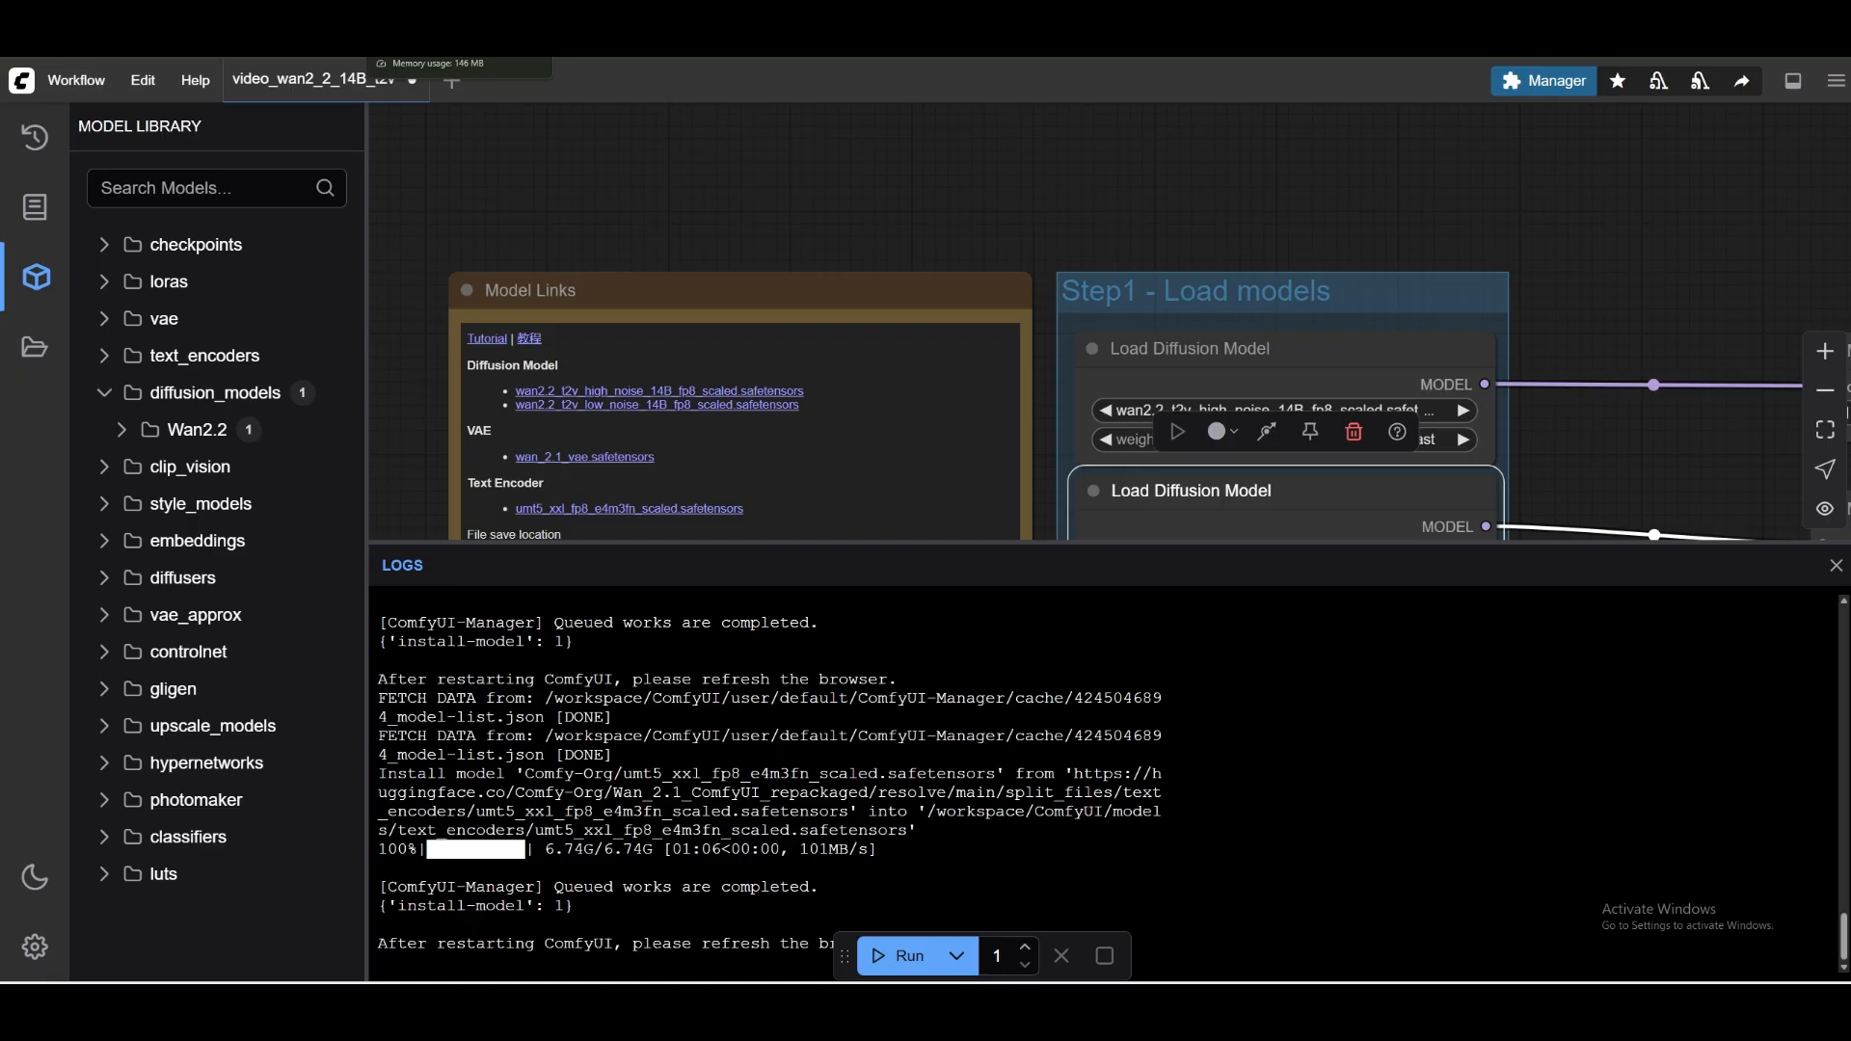
# Reload the ComfyUI page, accepting the loss of unsaved changes, and dismiss the Missing Models notice.
pyautogui.press('F5')
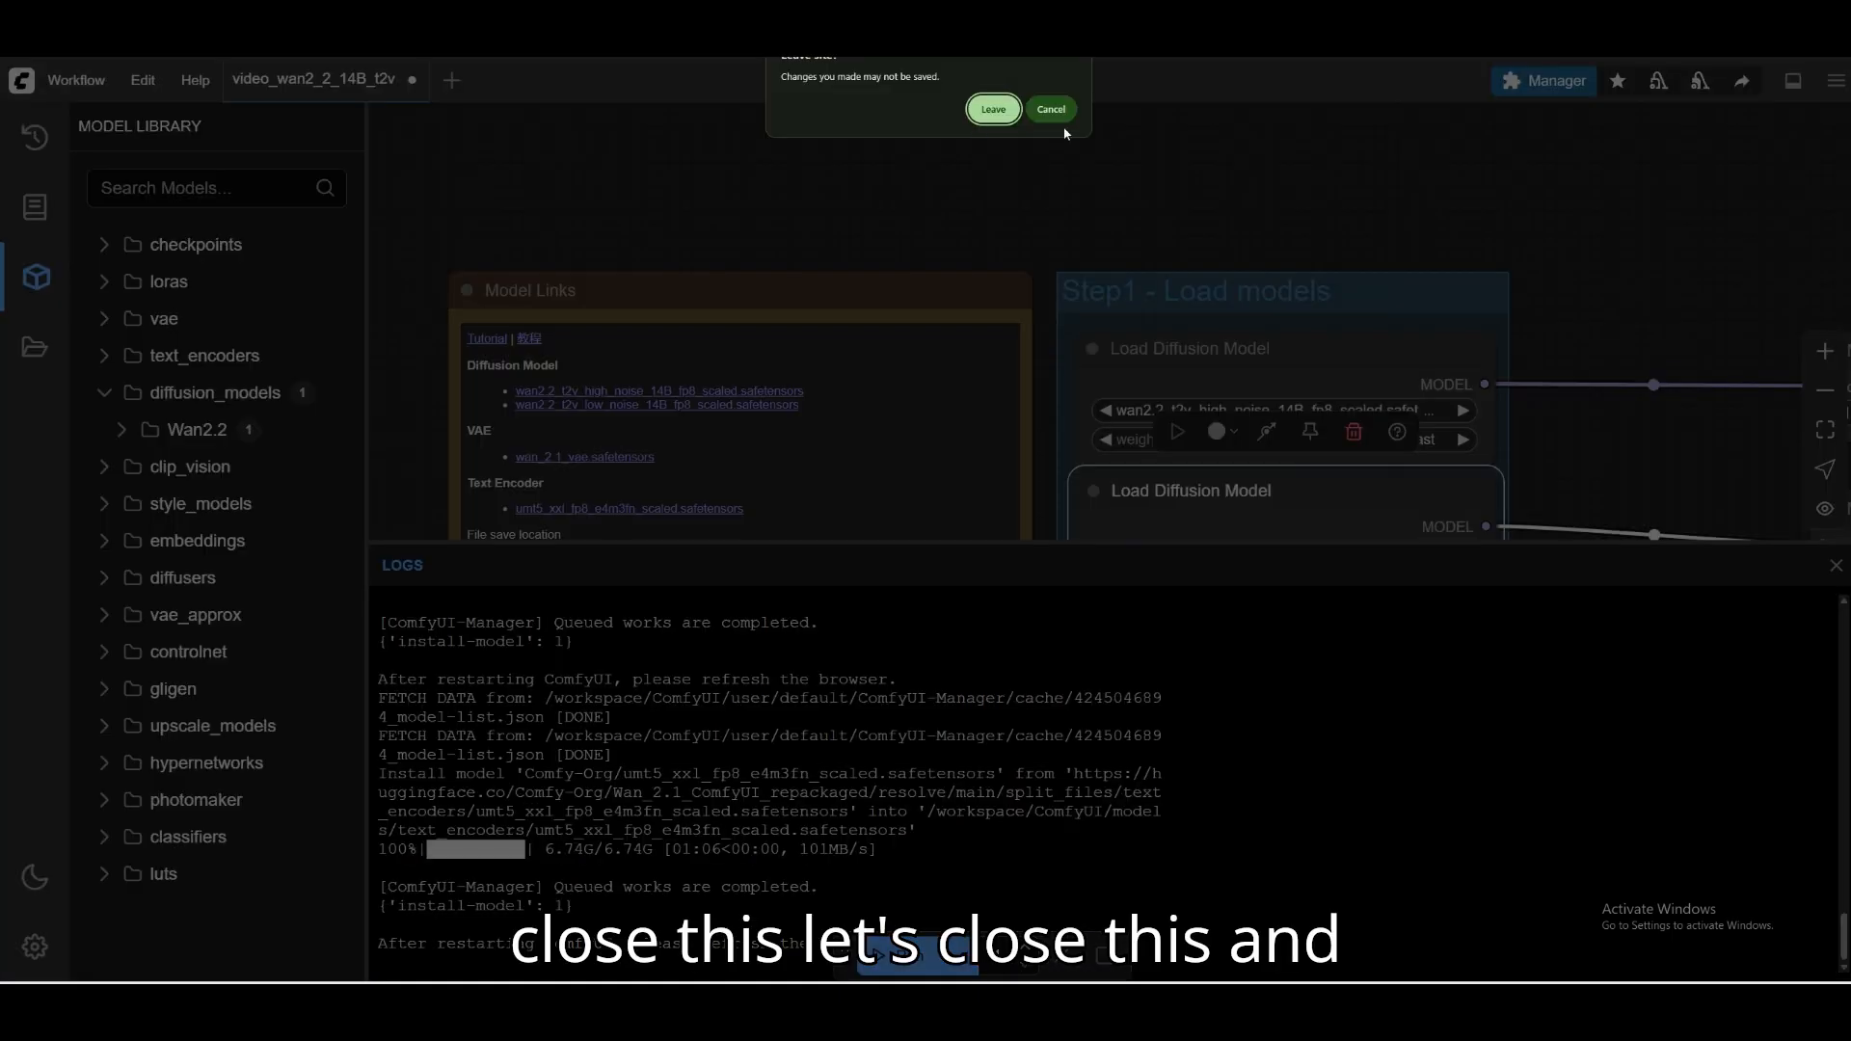
pyautogui.click(993, 112)
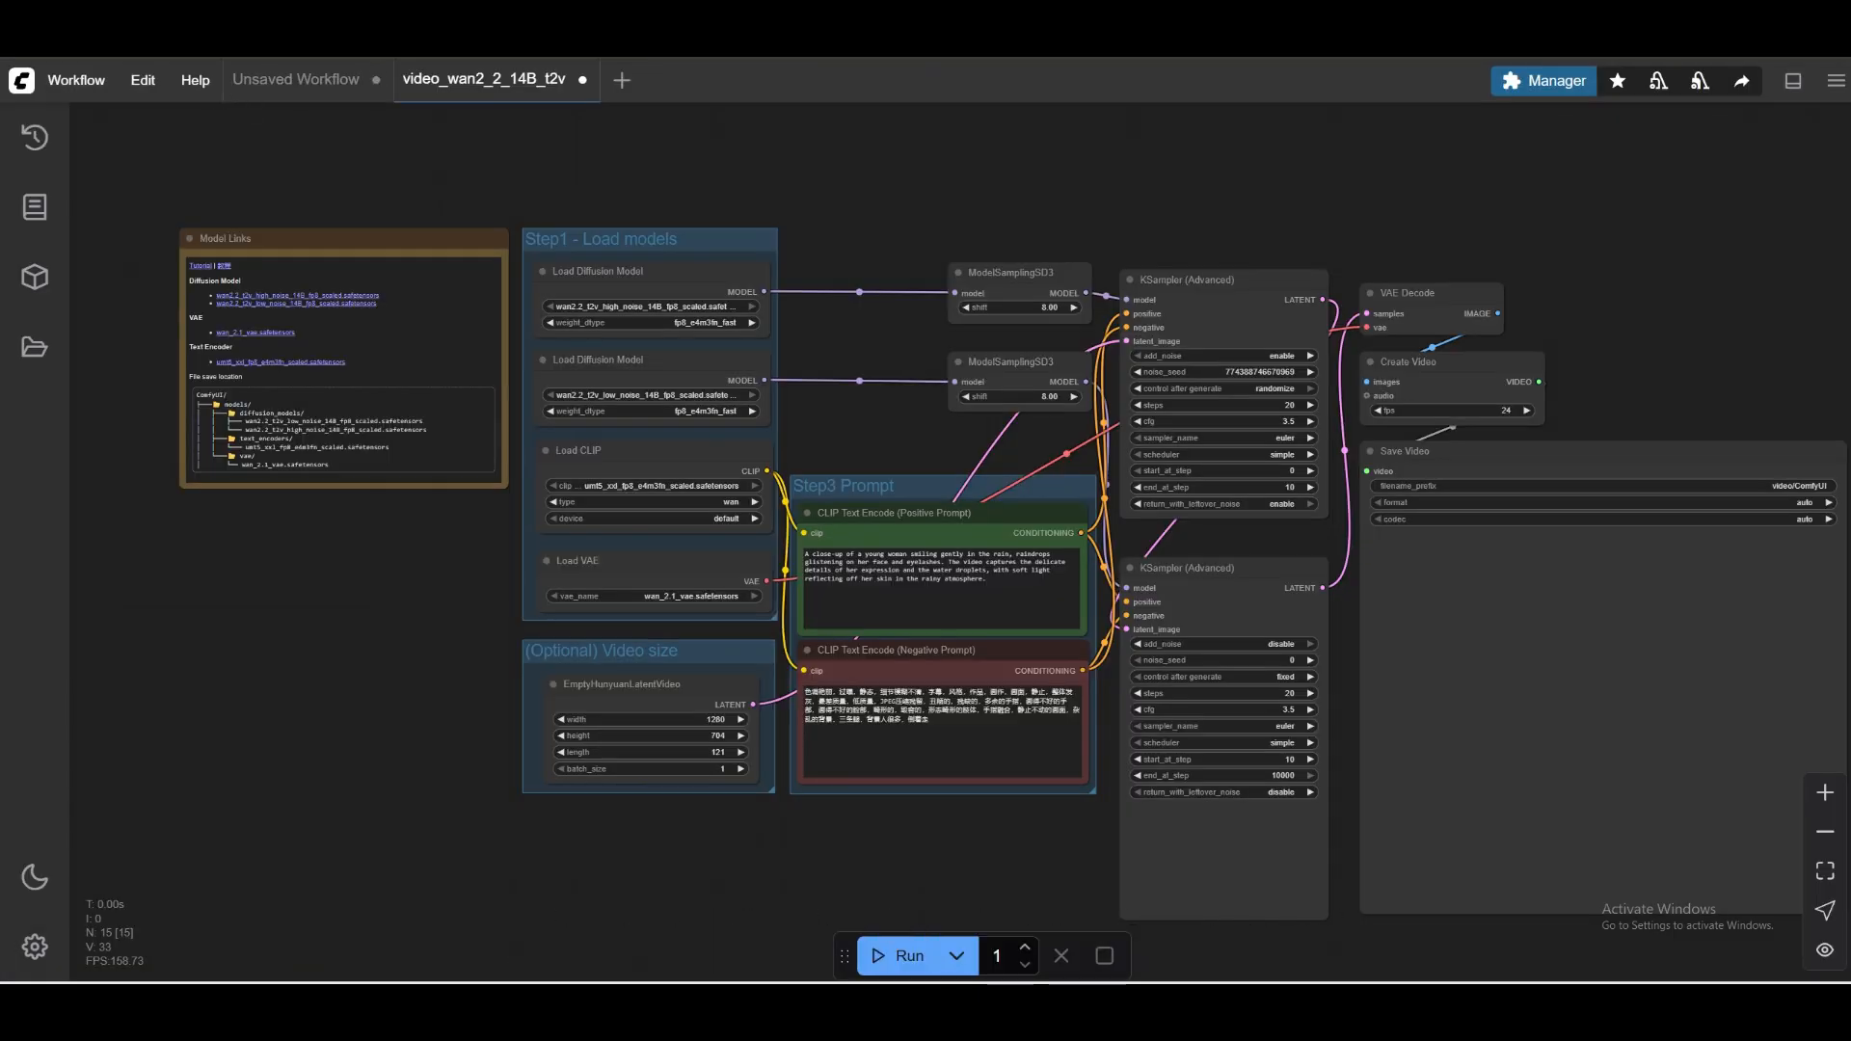
pyautogui.press('F5')
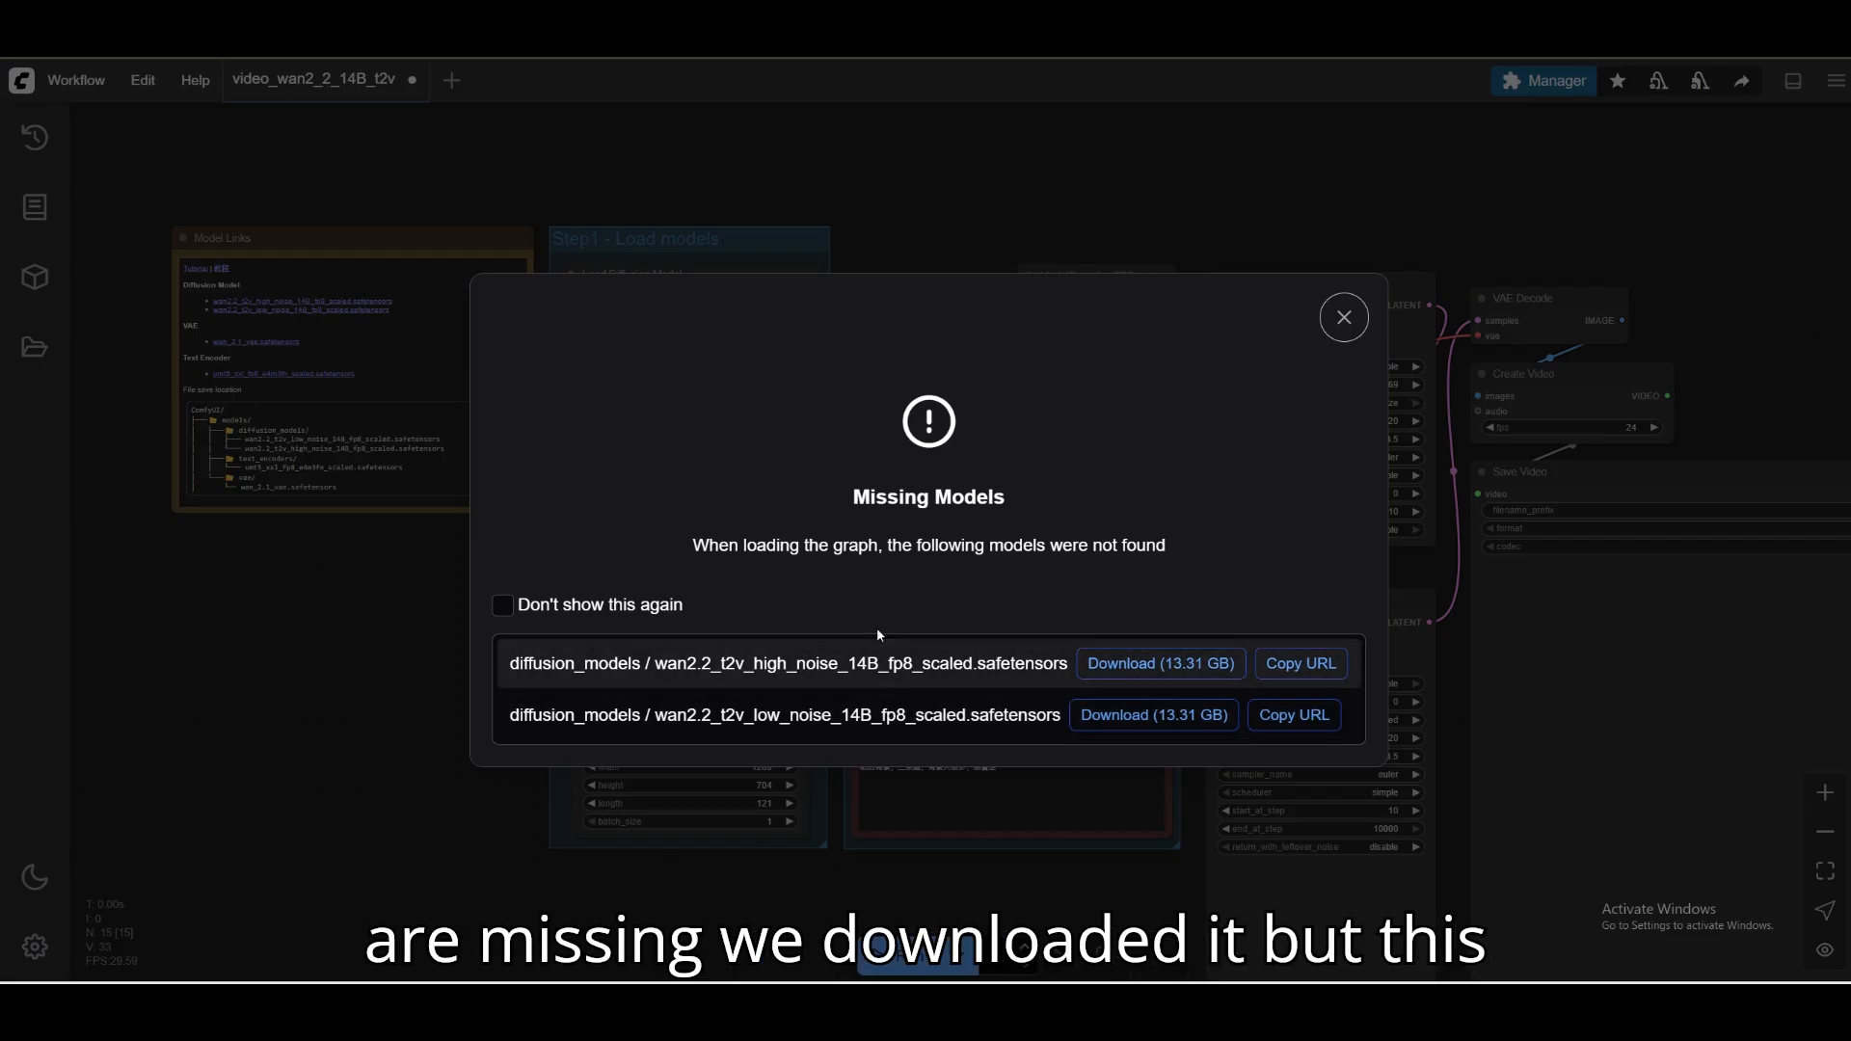
pyautogui.click(1346, 336)
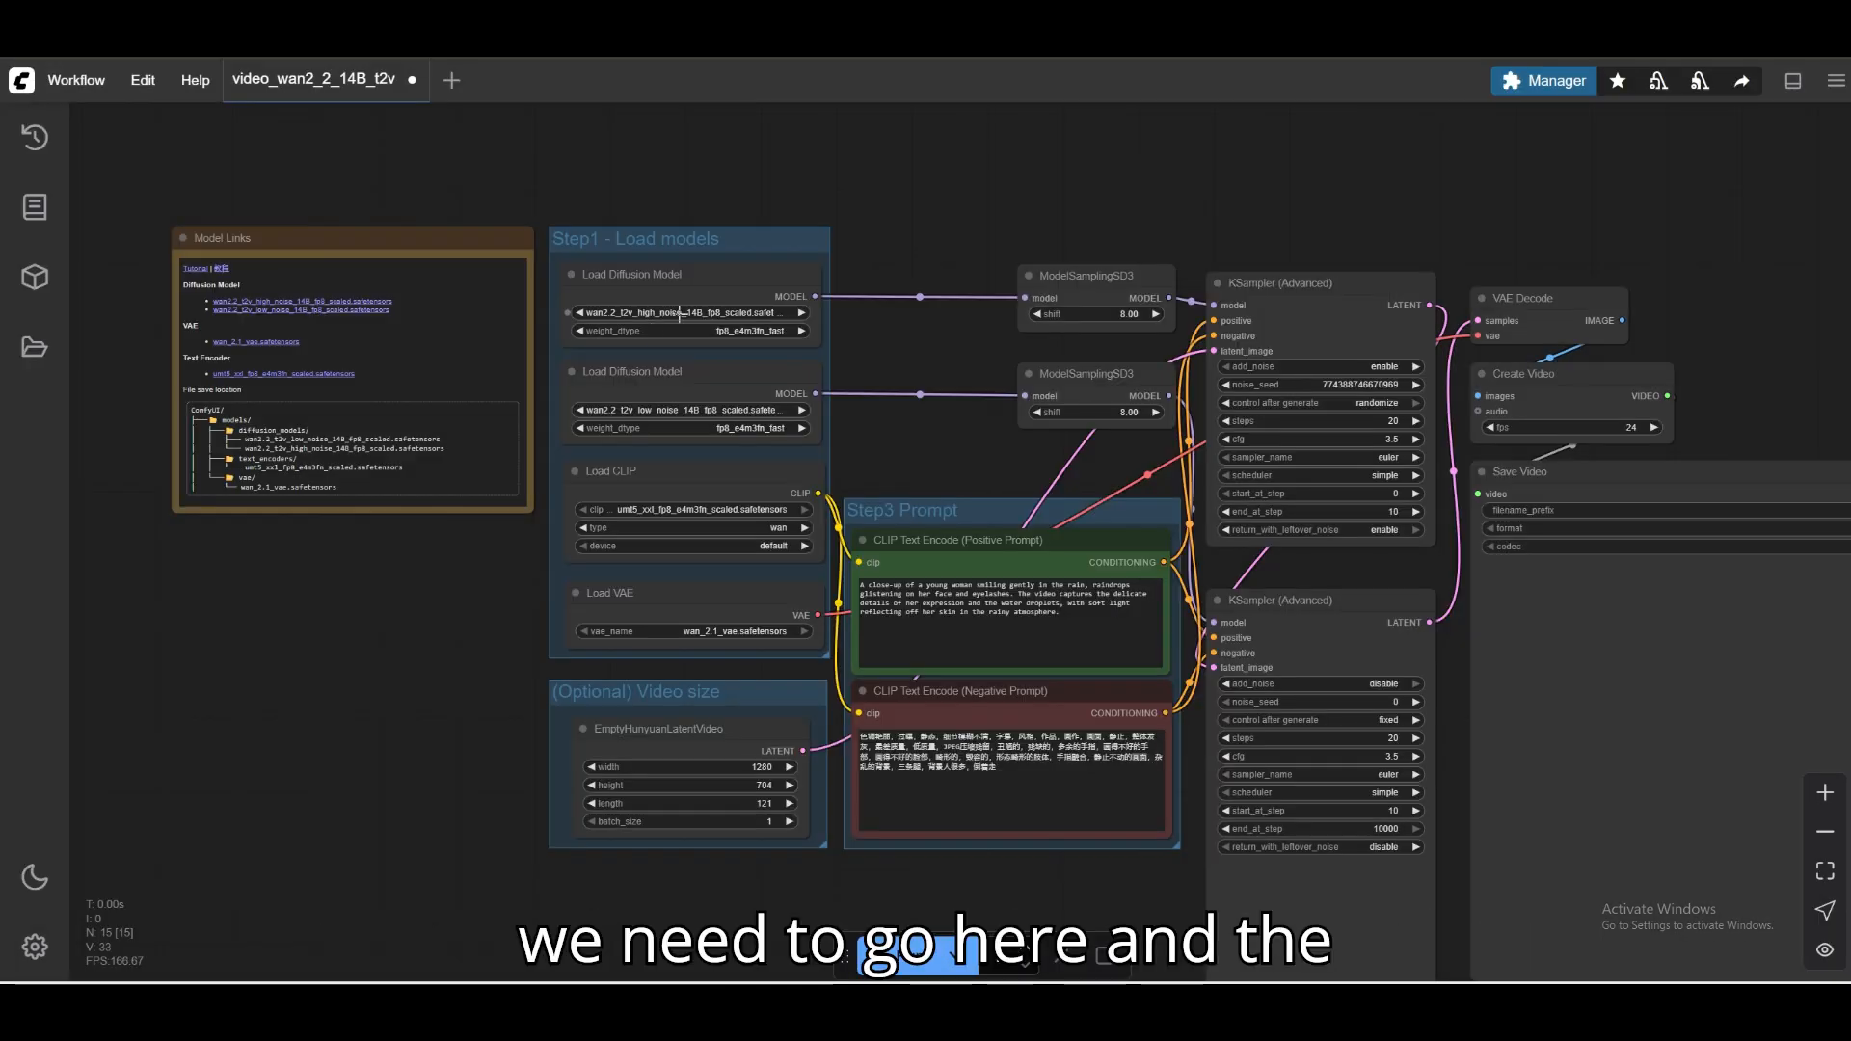
# Set the two Load Diffusion Model nodes to Wan2.2/wan2.2_t2v_high_noise_14B_fp8_scaled.safetensors and Wan2.2/wan2.2_t2v_low_noise_14B_fp8_scaled.safetensors, respectively.
pyautogui.click(654, 313)
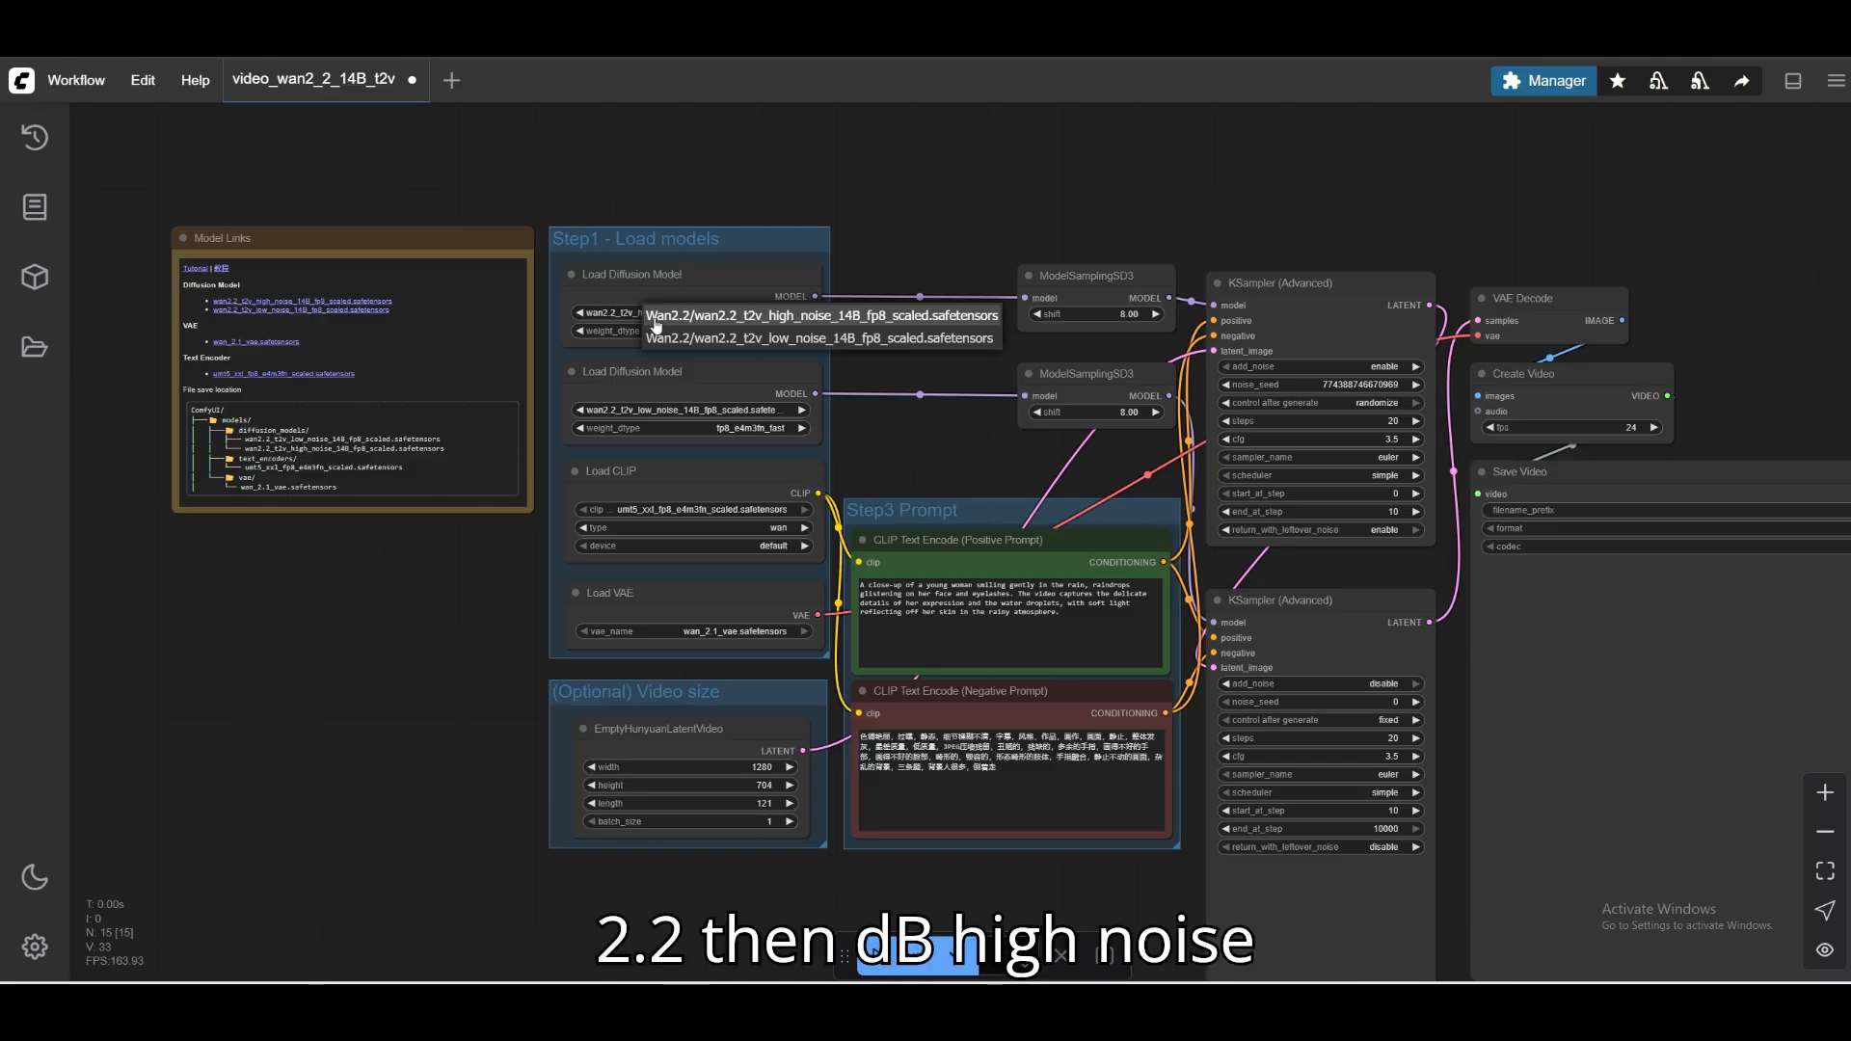
pyautogui.click(816, 324)
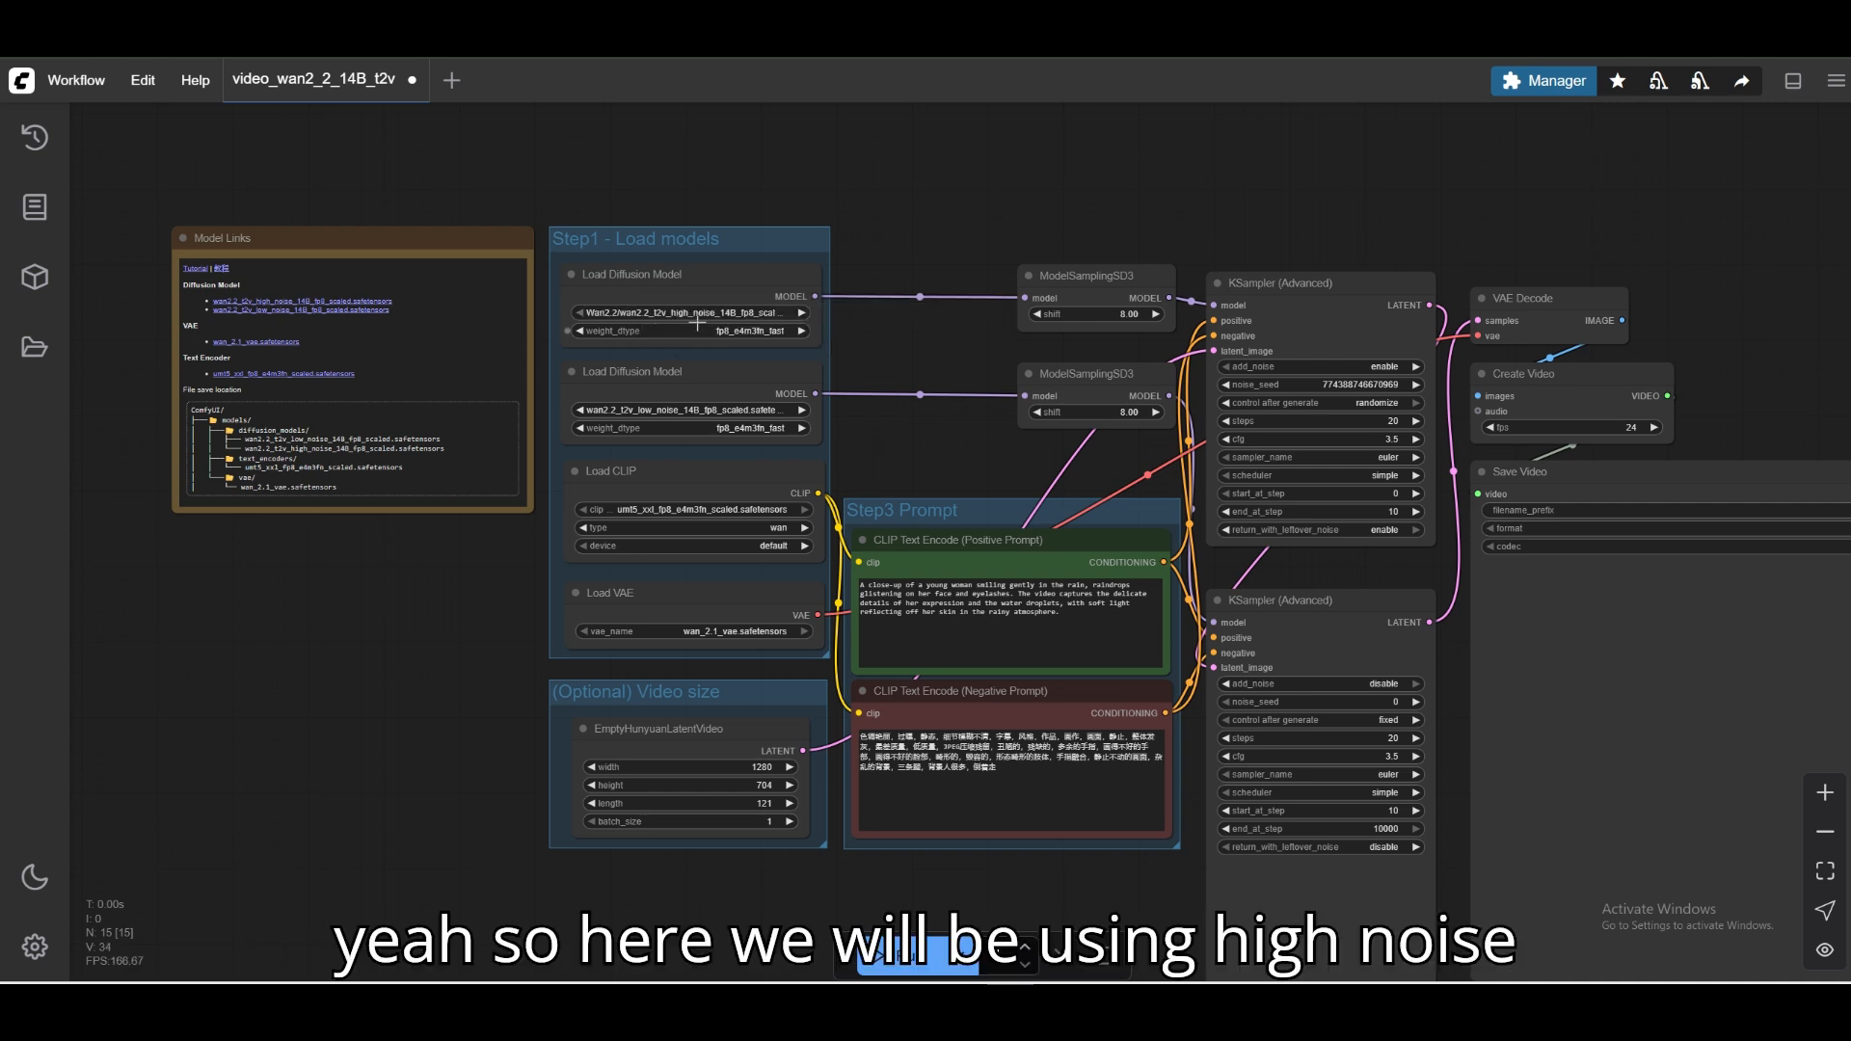
pyautogui.click(733, 410)
pyautogui.click(800, 436)
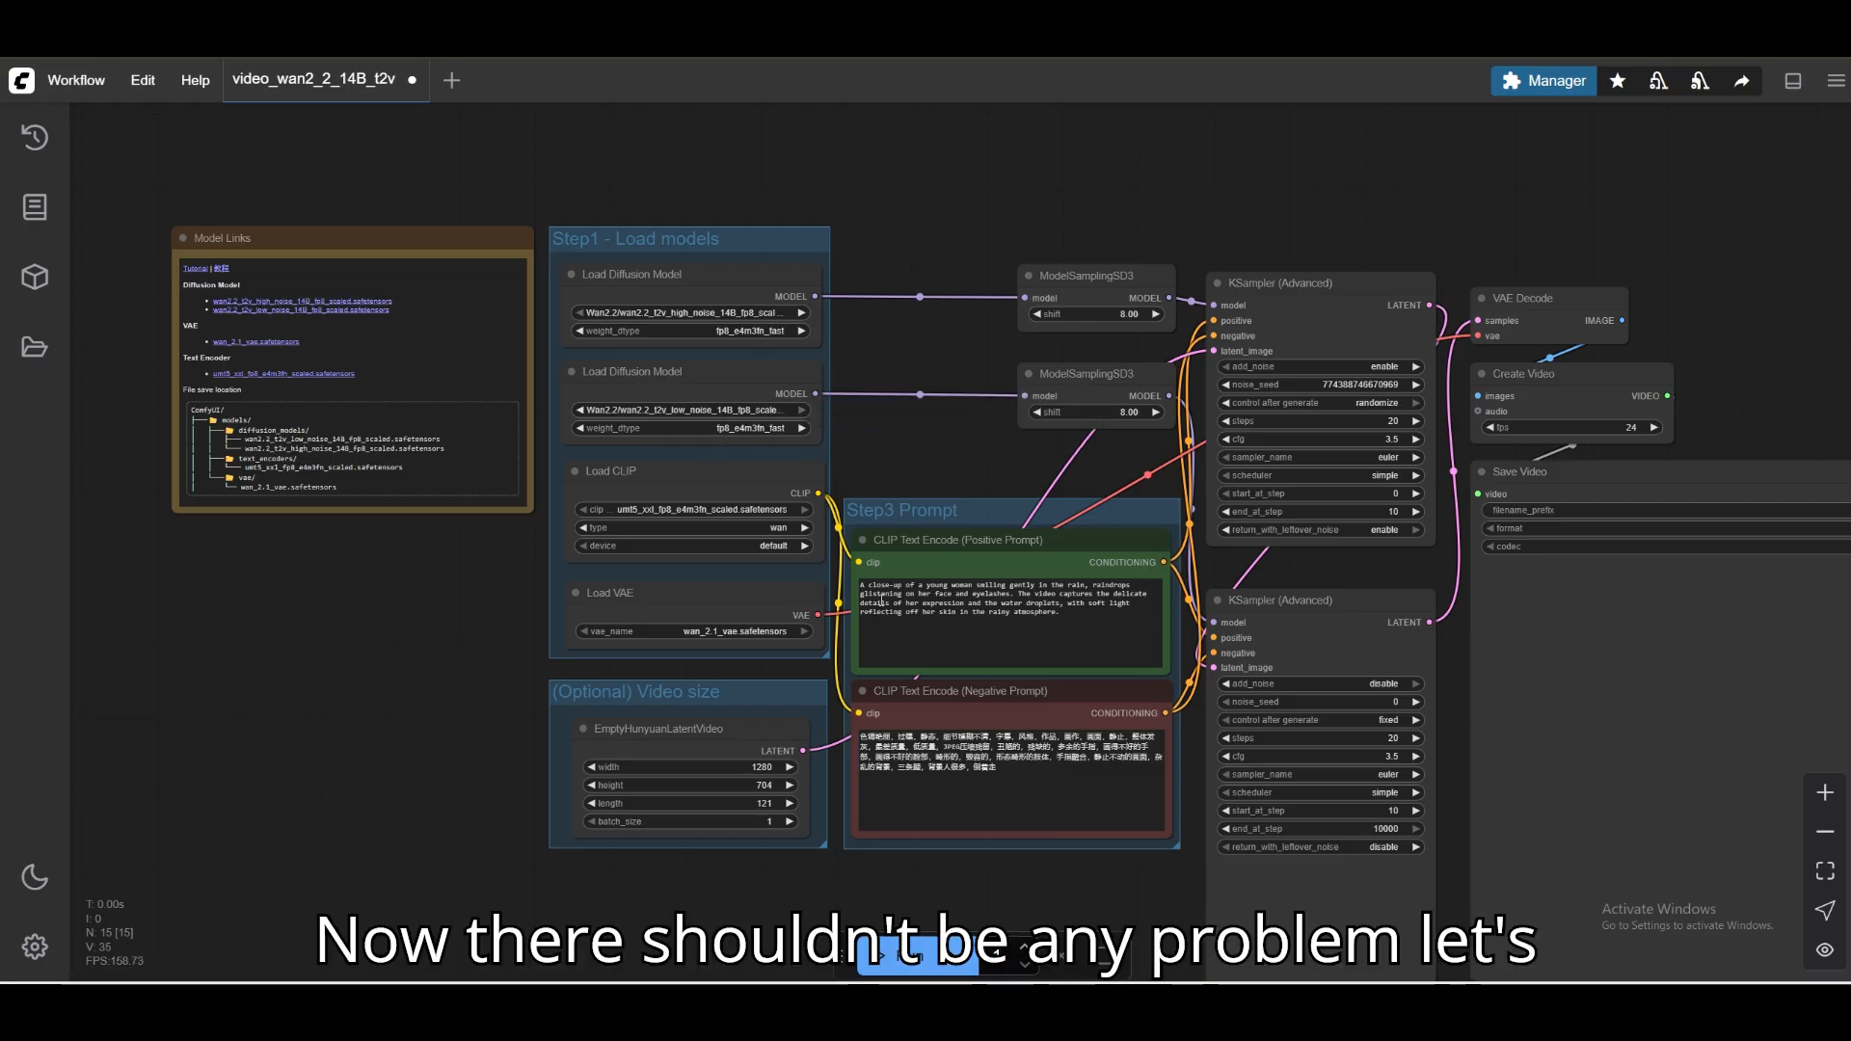
# Set the video width in the EmptyHunyuanLatentVideo node to 480.
pyautogui.click(774, 767)
pyautogui.click(834, 724)
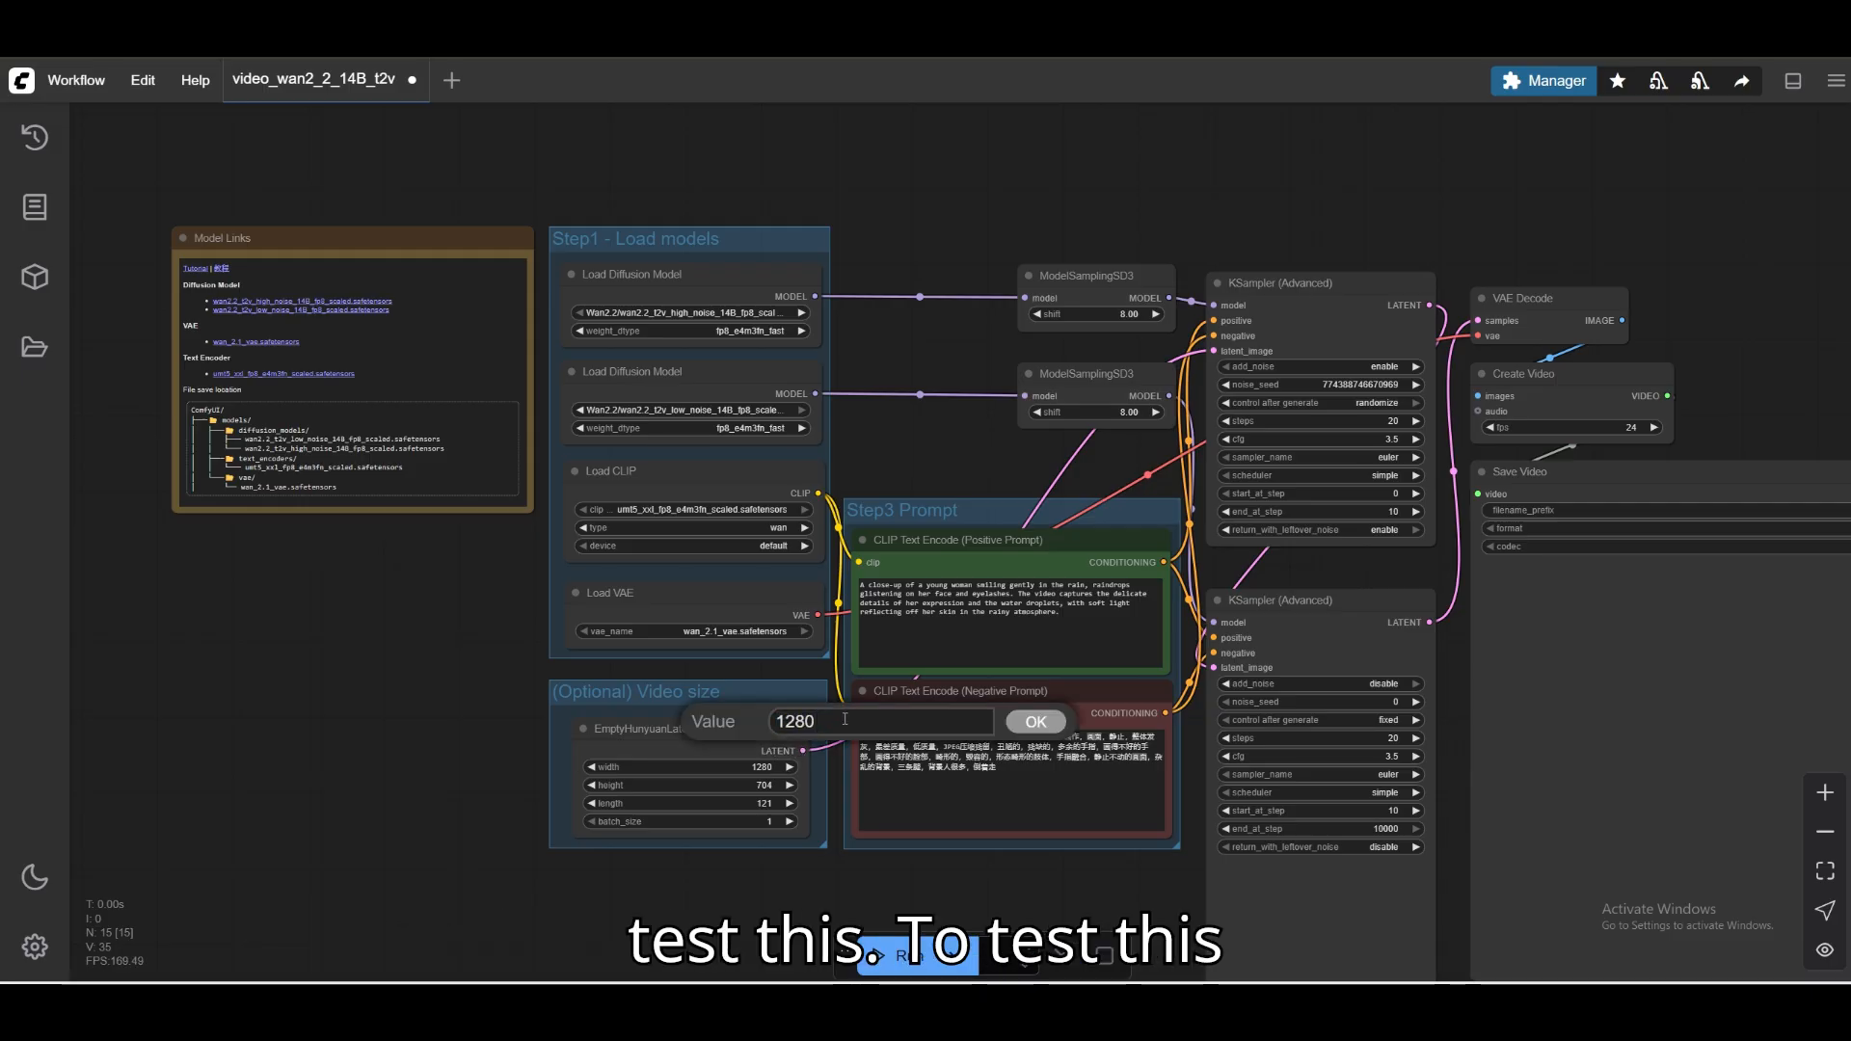
pyautogui.press('BackSpace')
pyautogui.press('BackSpace')
pyautogui.press('BackSpace')
pyautogui.press('BackSpace')
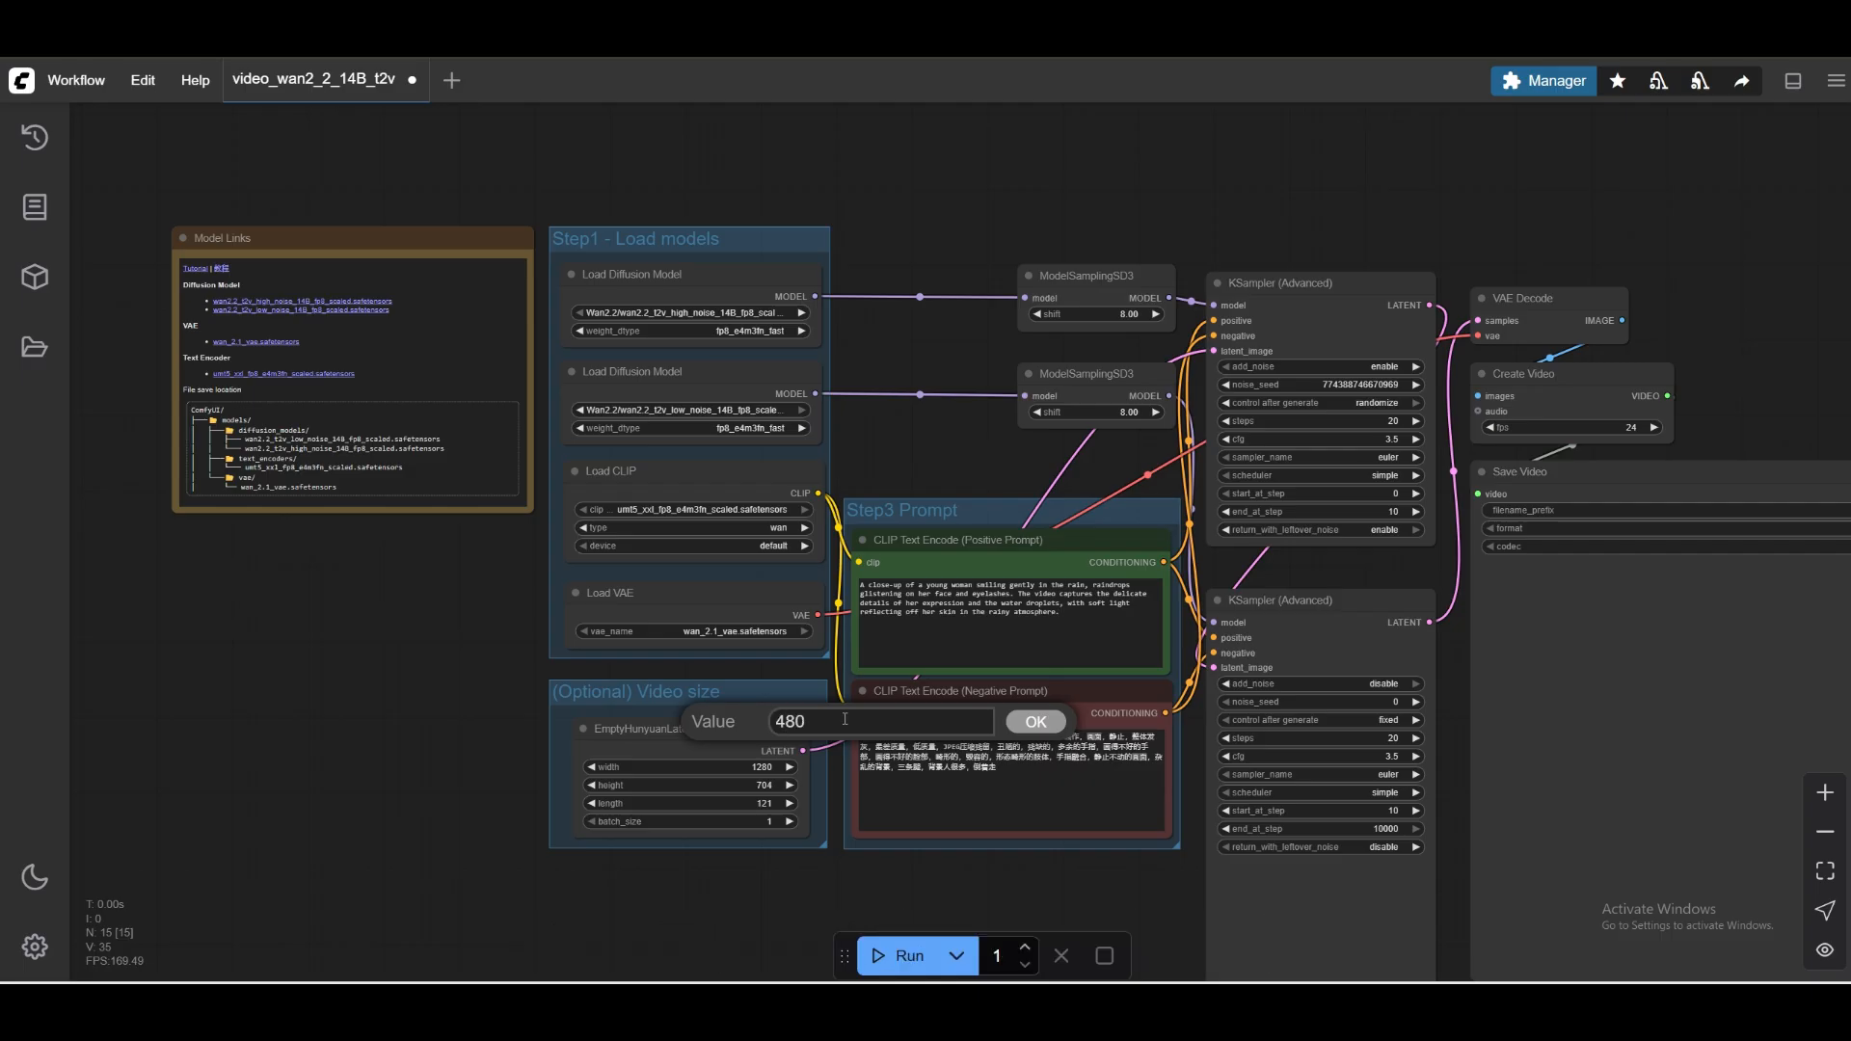
pyautogui.click(1035, 722)
# Set the video height in the EmptyHunyuanLatentVideo node to 360.
pyautogui.click(781, 784)
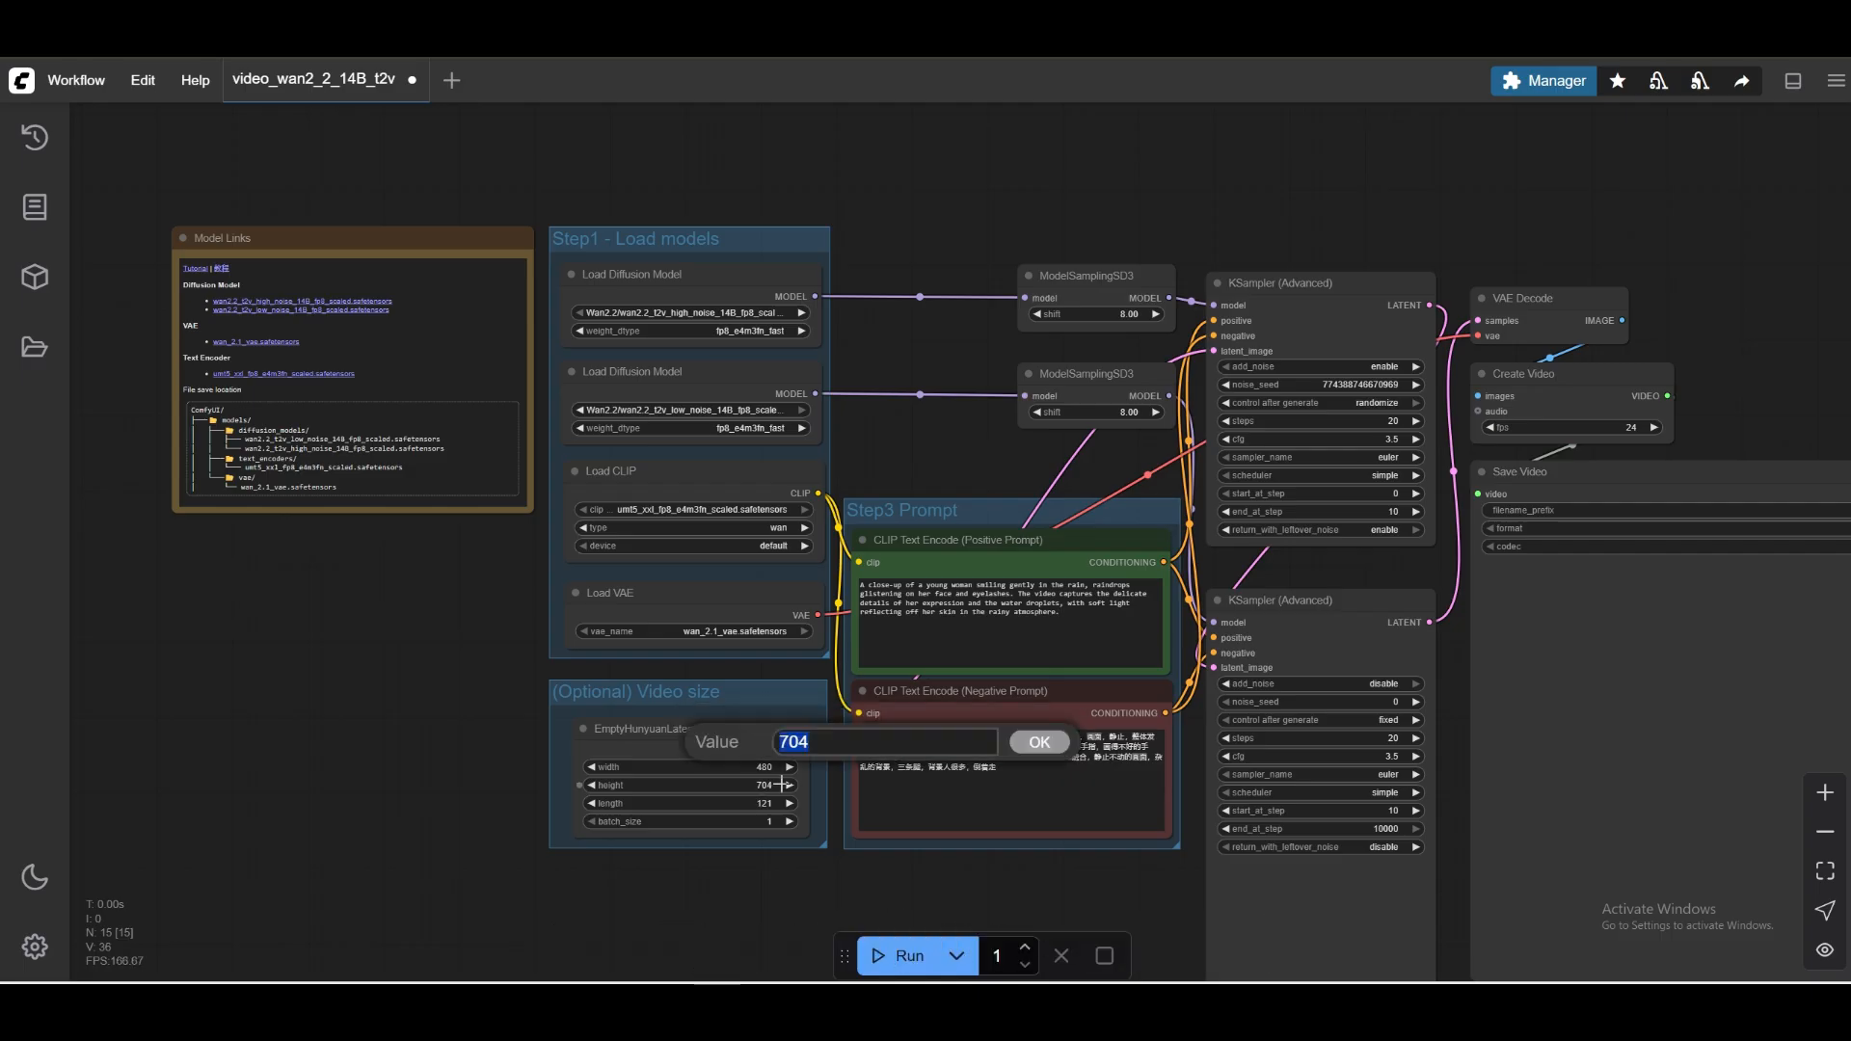
pyautogui.click(838, 743)
pyautogui.press('BackSpace')
pyautogui.press('BackSpace')
pyautogui.press('BackSpace')
pyautogui.write('360')
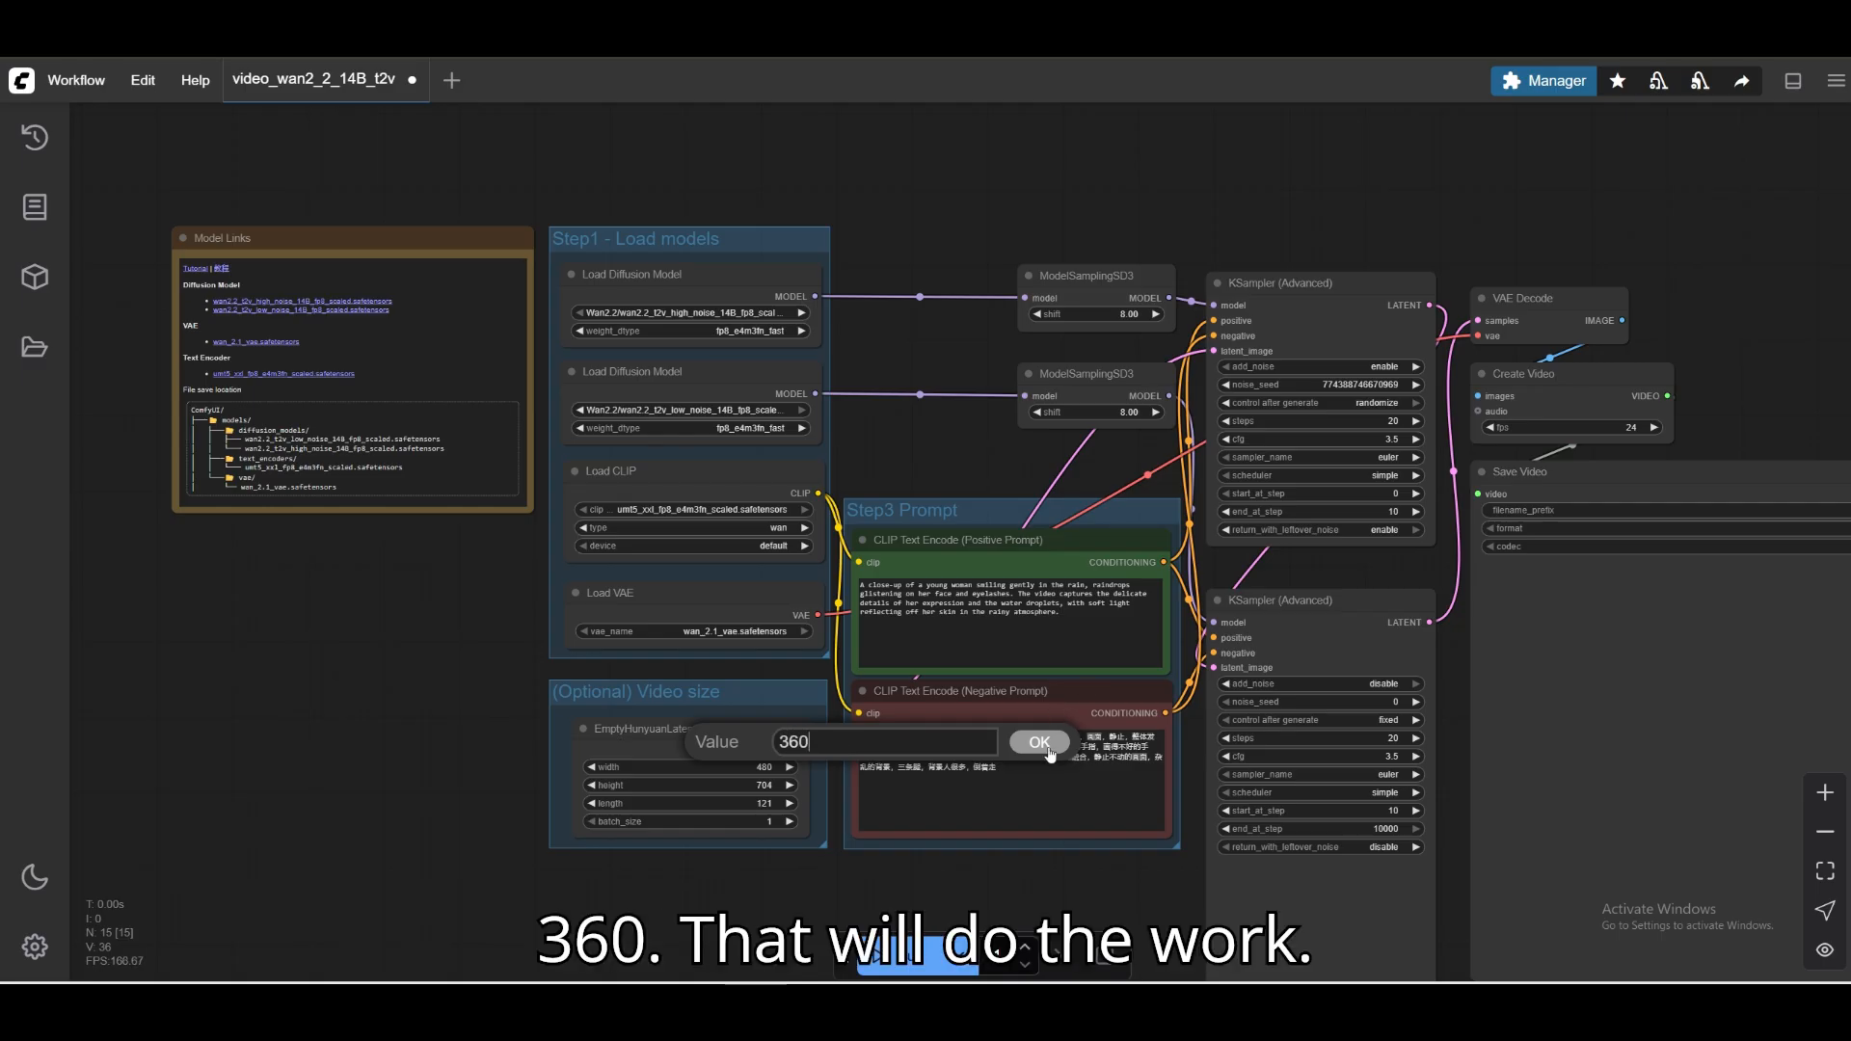
pyautogui.press('Return')
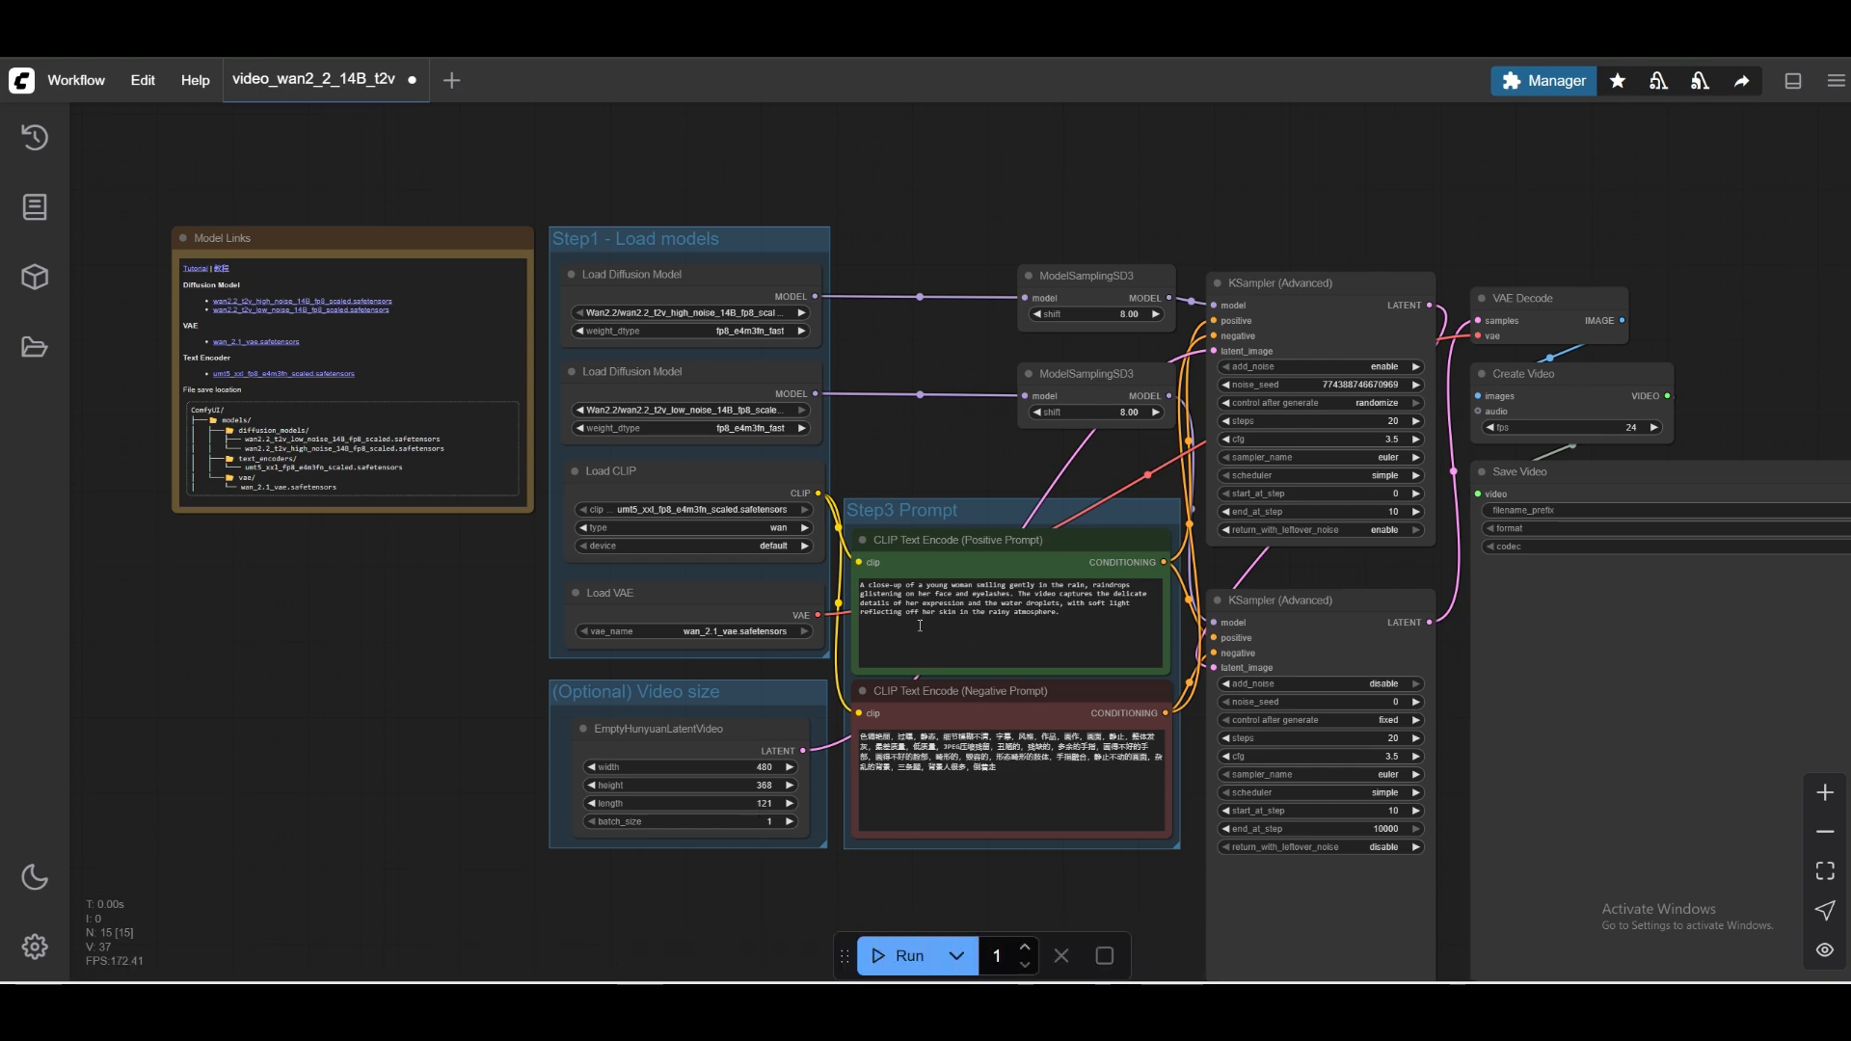
# Run the text-to-video workflow and check the remaining credit on the Vast.ai instances page.
pyautogui.moveTo(1330, 217); pyautogui.dragTo(1118, 170)
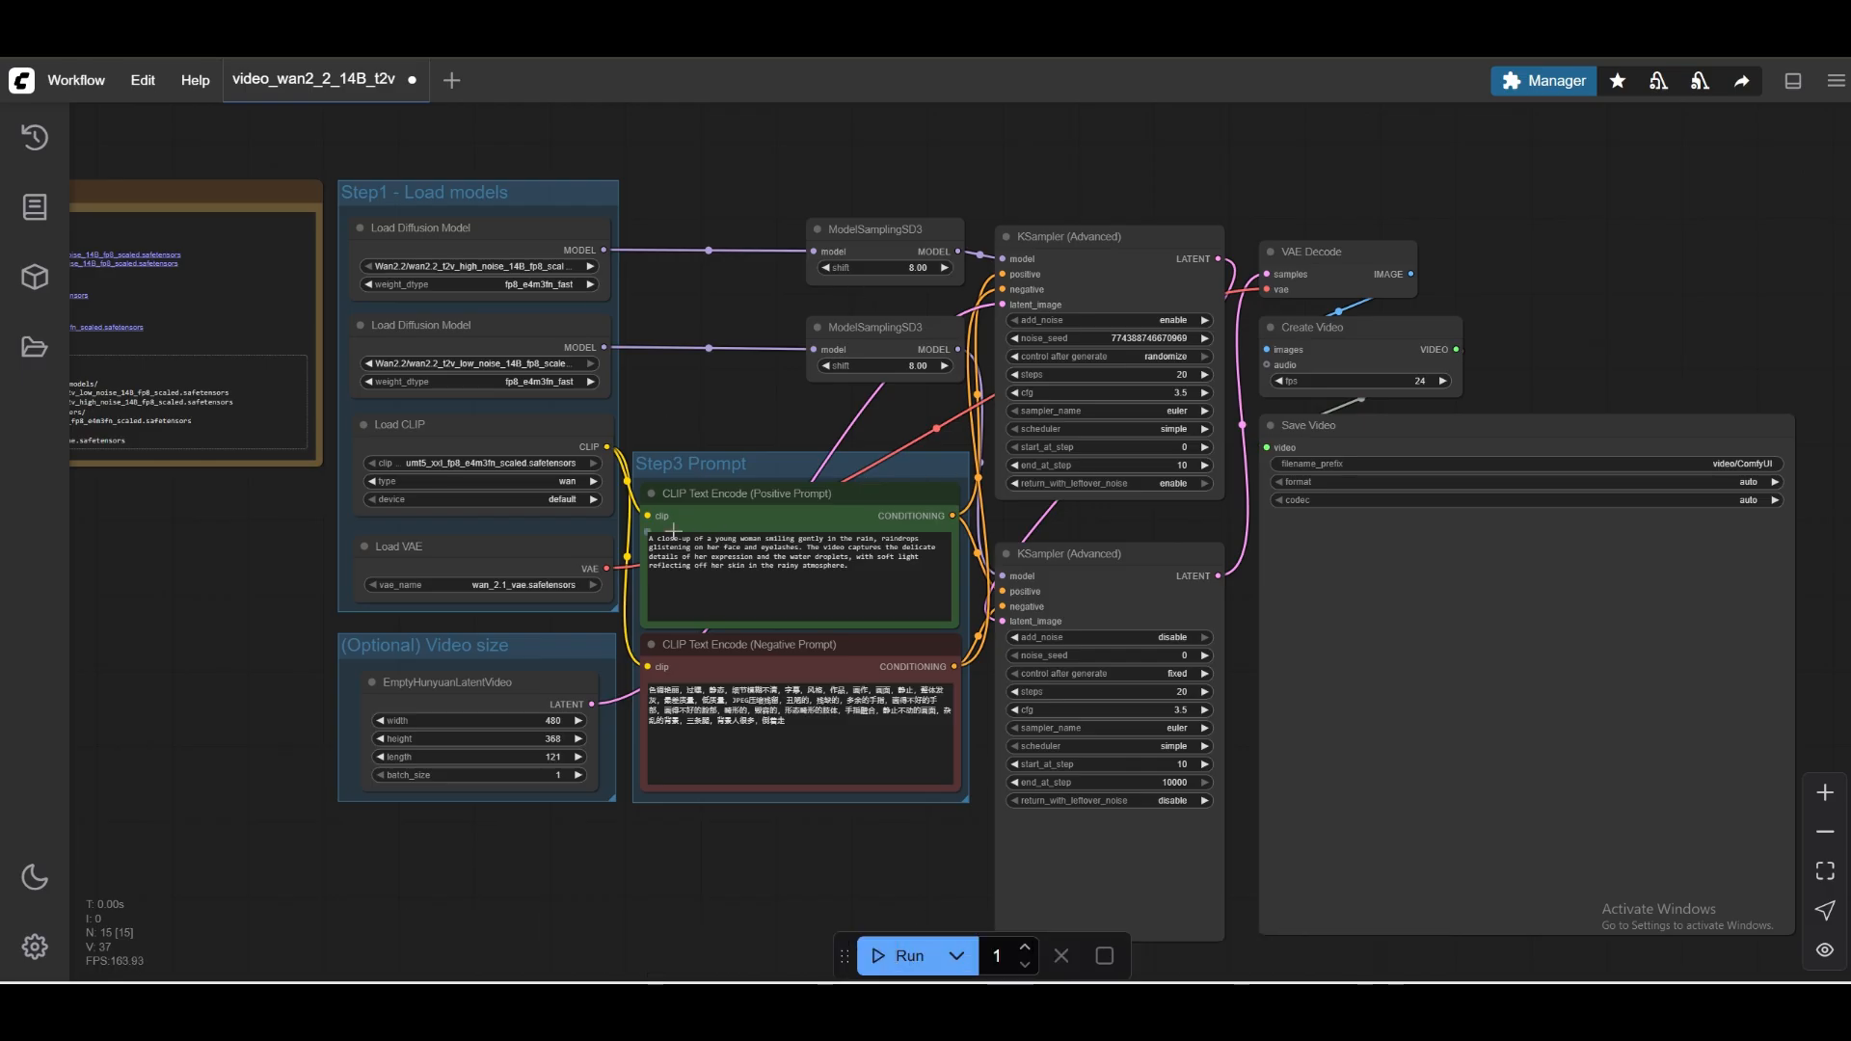
pyautogui.click(901, 955)
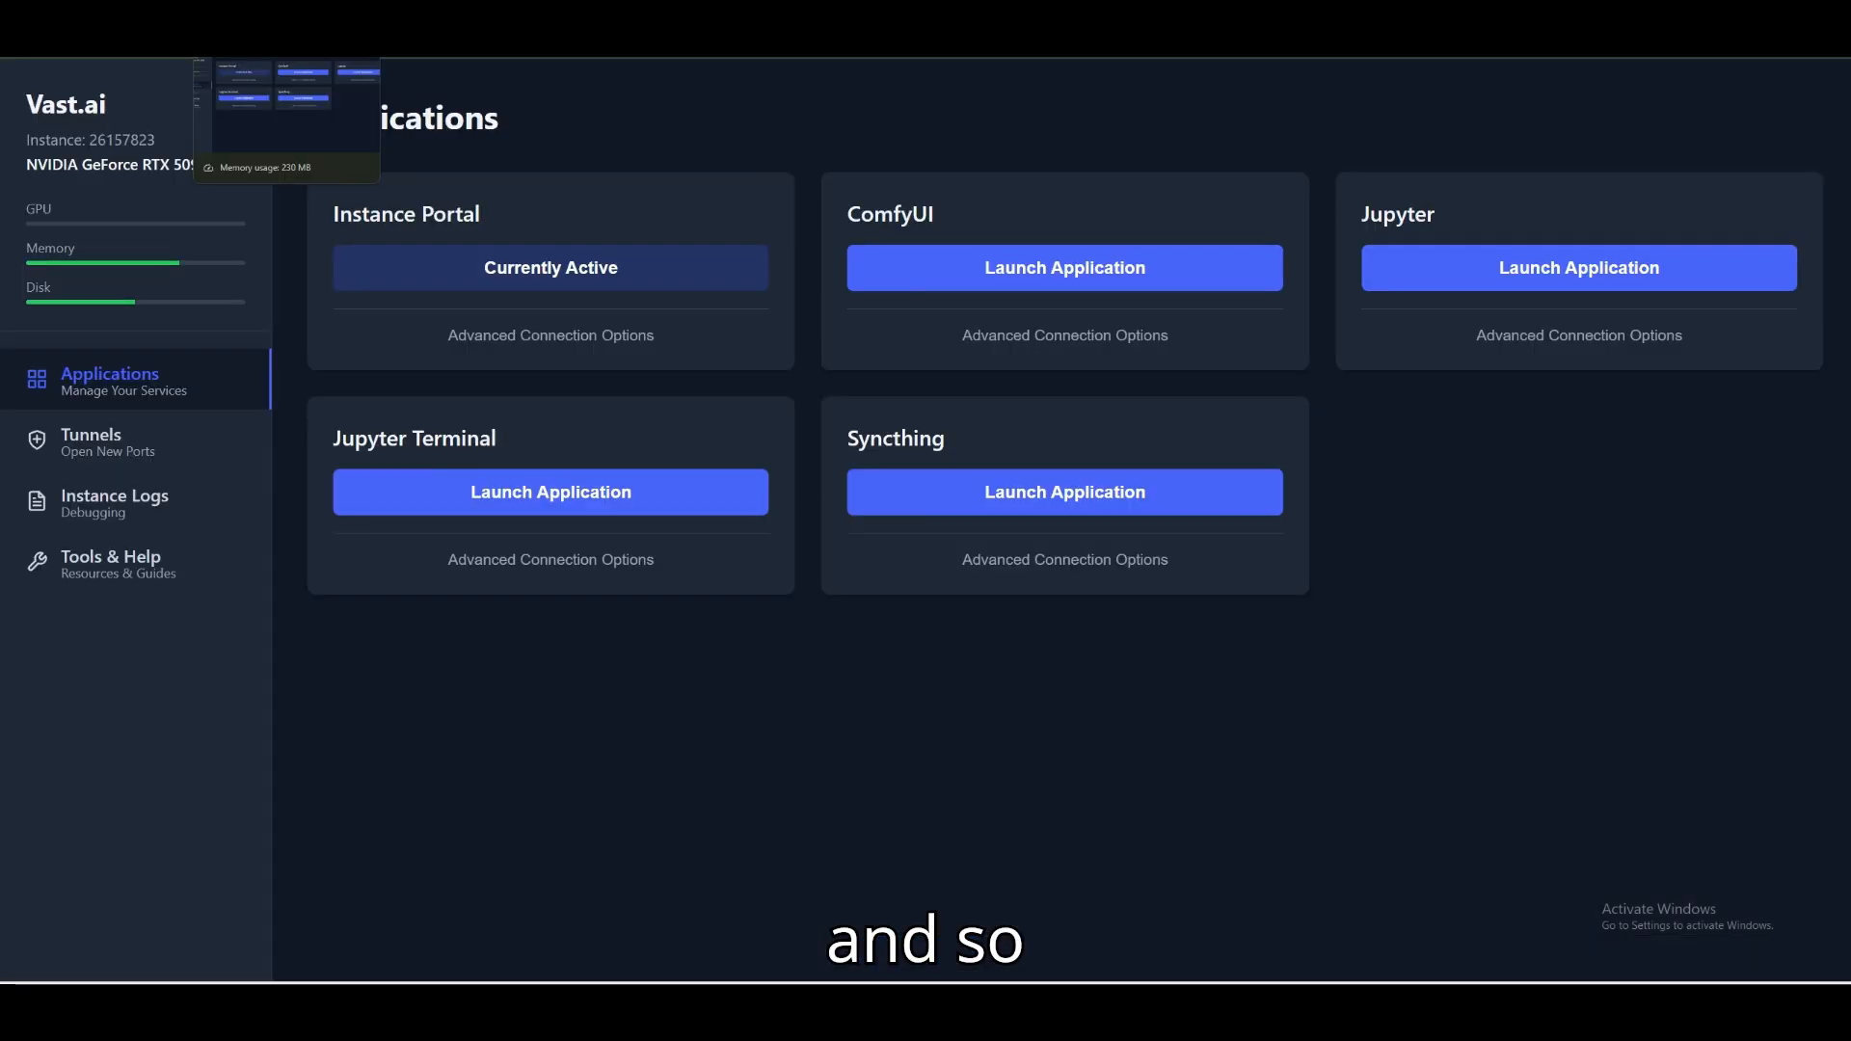
pyautogui.moveTo(39, 229)
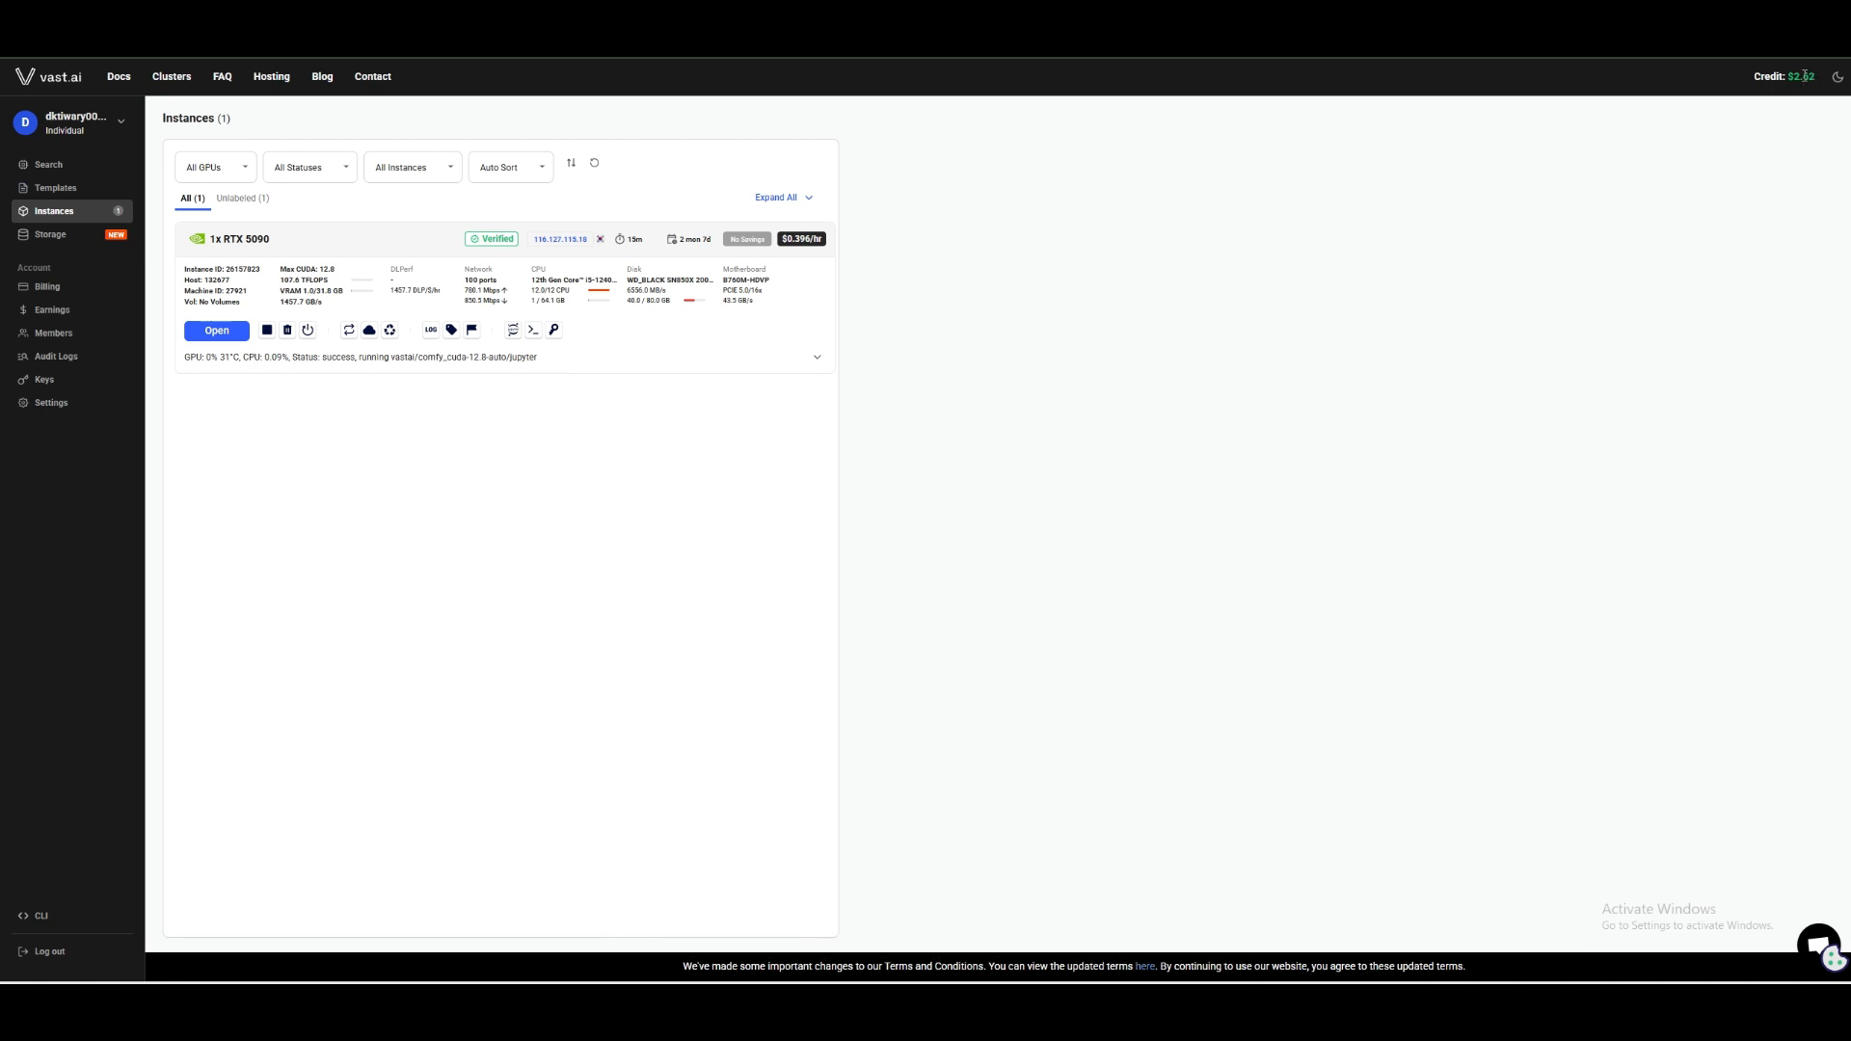
pyautogui.moveTo(1803, 76); pyautogui.dragTo(1813, 74)
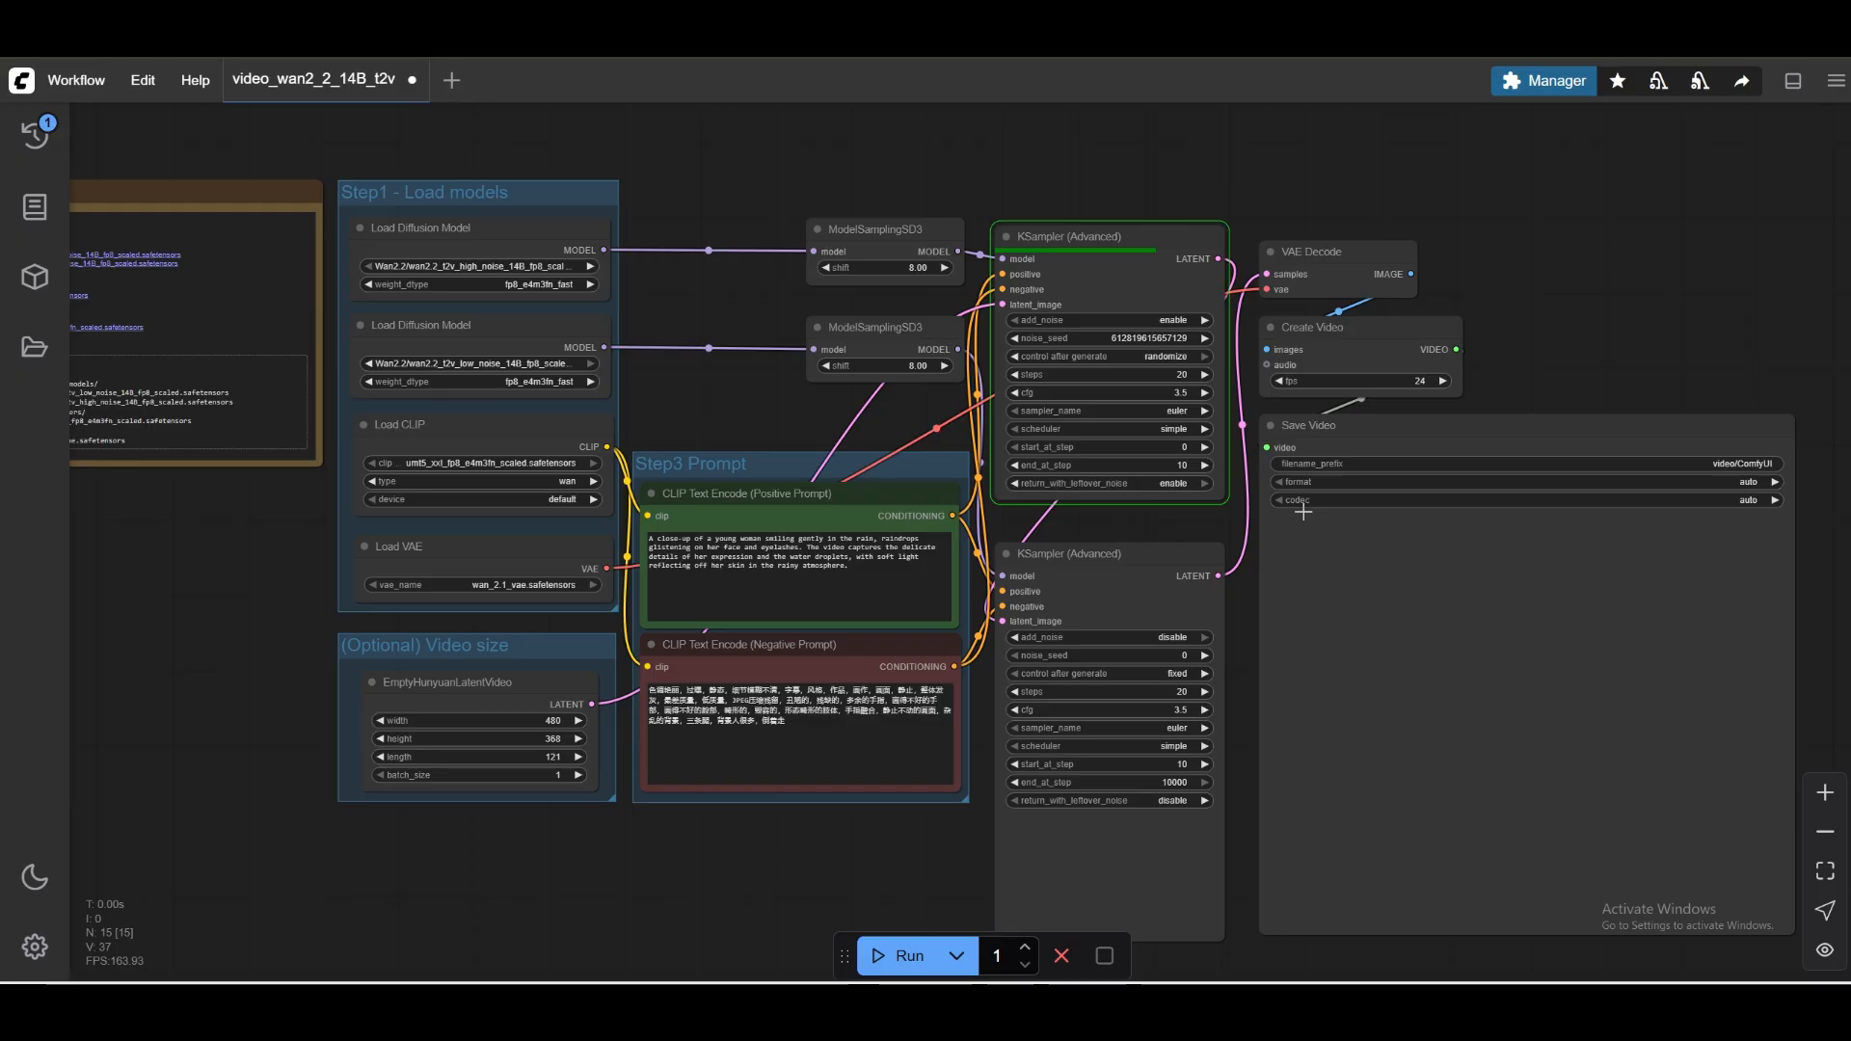
# Switch back to ComfyUI, review the positive prompt text during generation and play the finished video in the Save Video node.
pyautogui.click(888, 569)
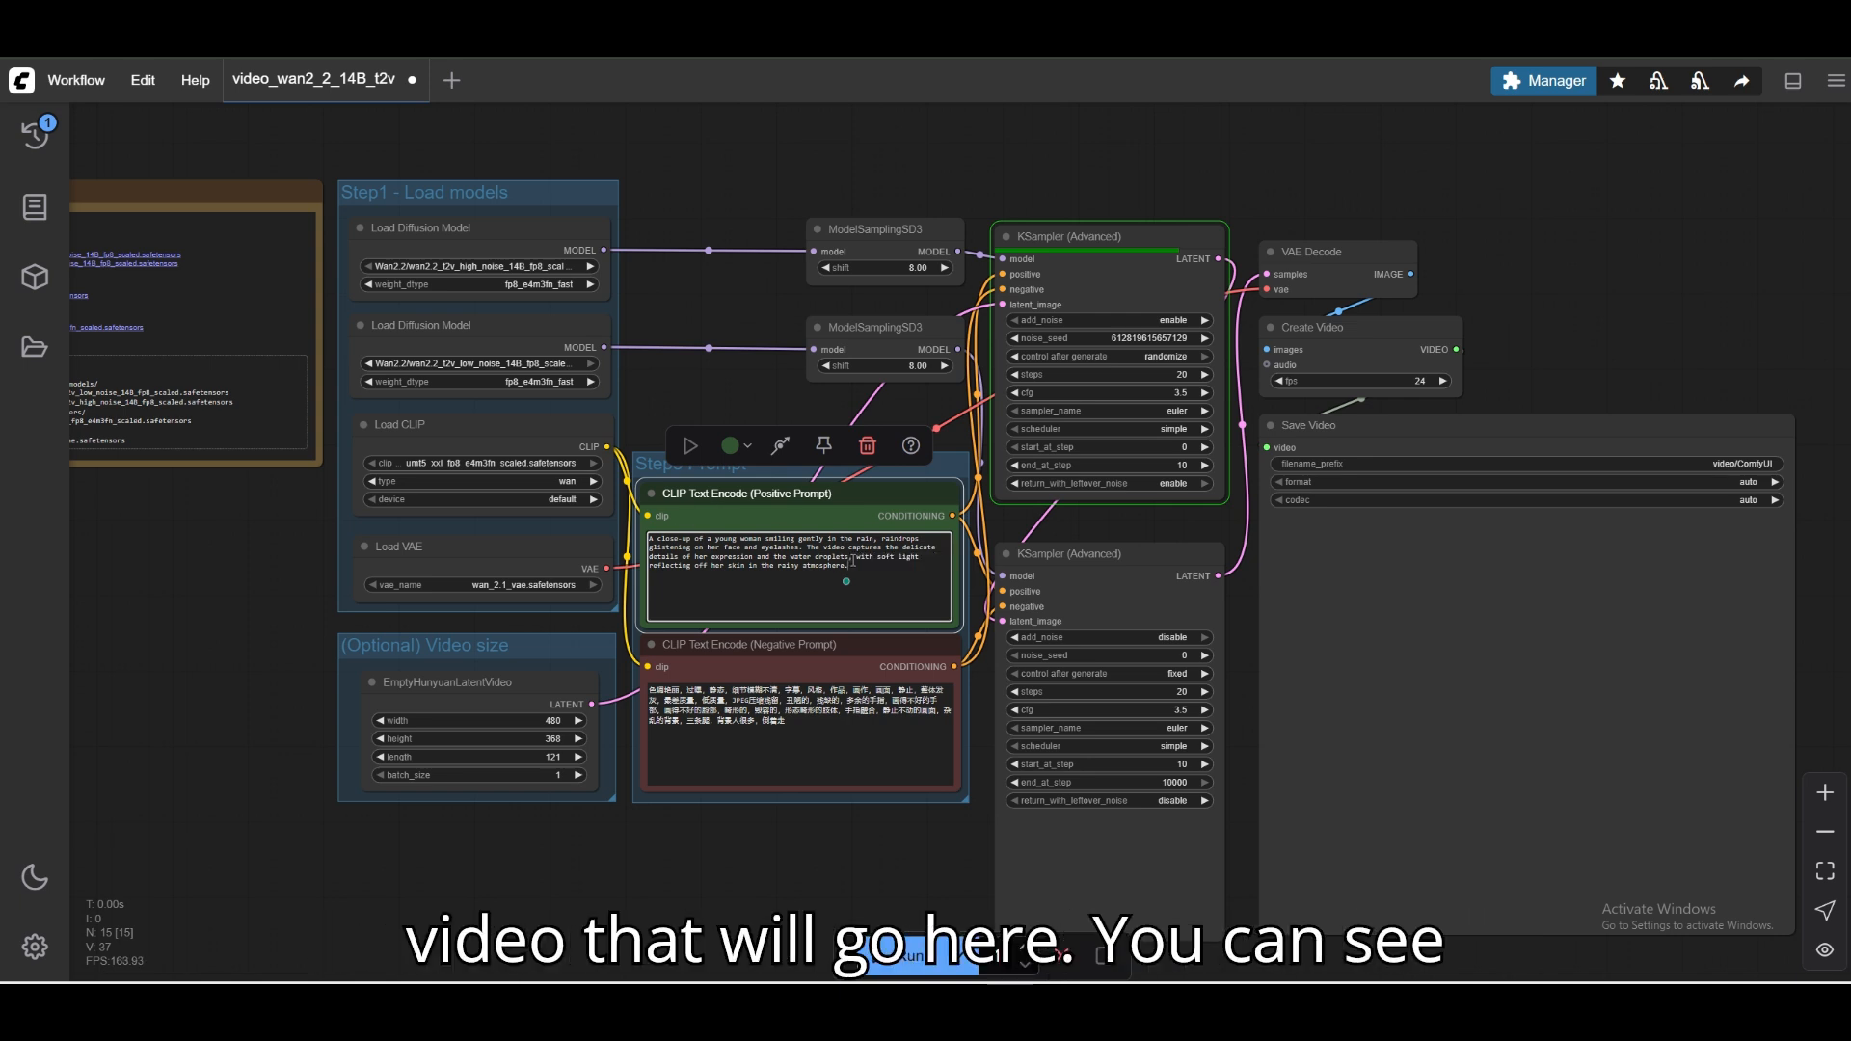
pyautogui.moveTo(848, 566); pyautogui.dragTo(651, 542)
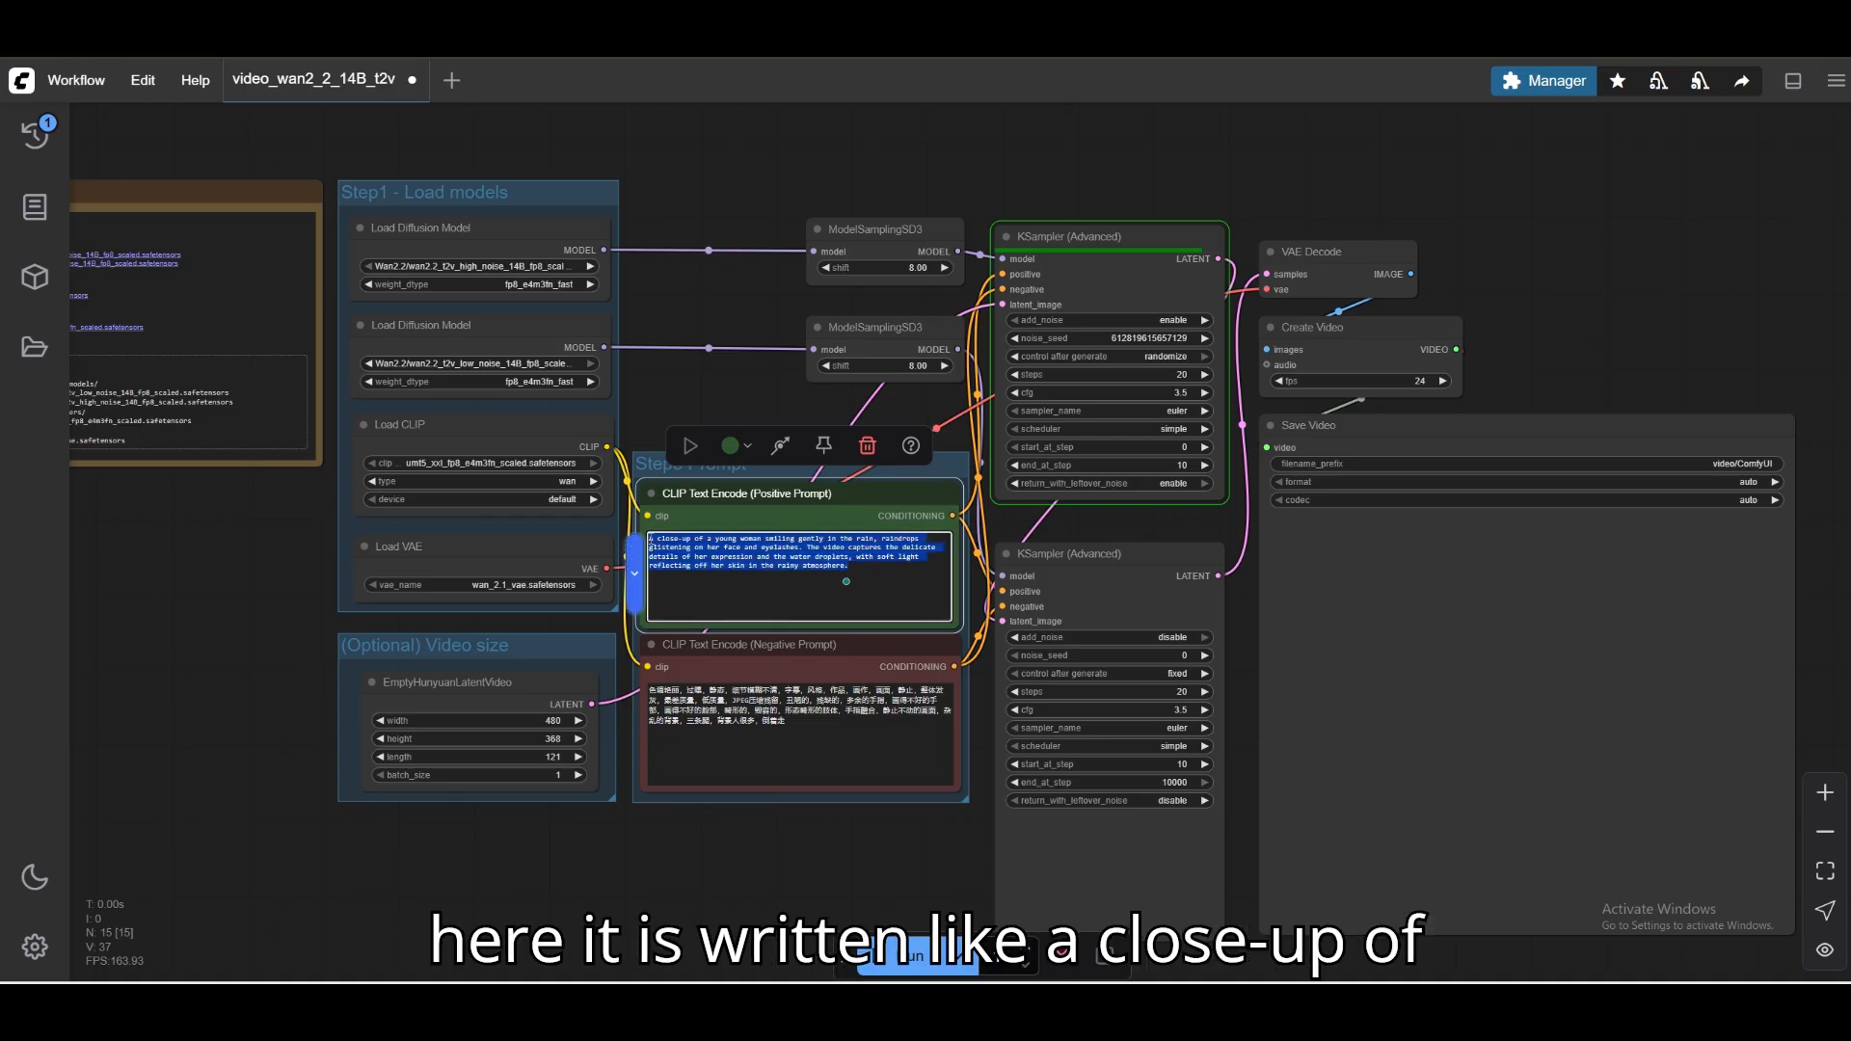
pyautogui.click(680, 547)
pyautogui.scroll(2, 718, 548)
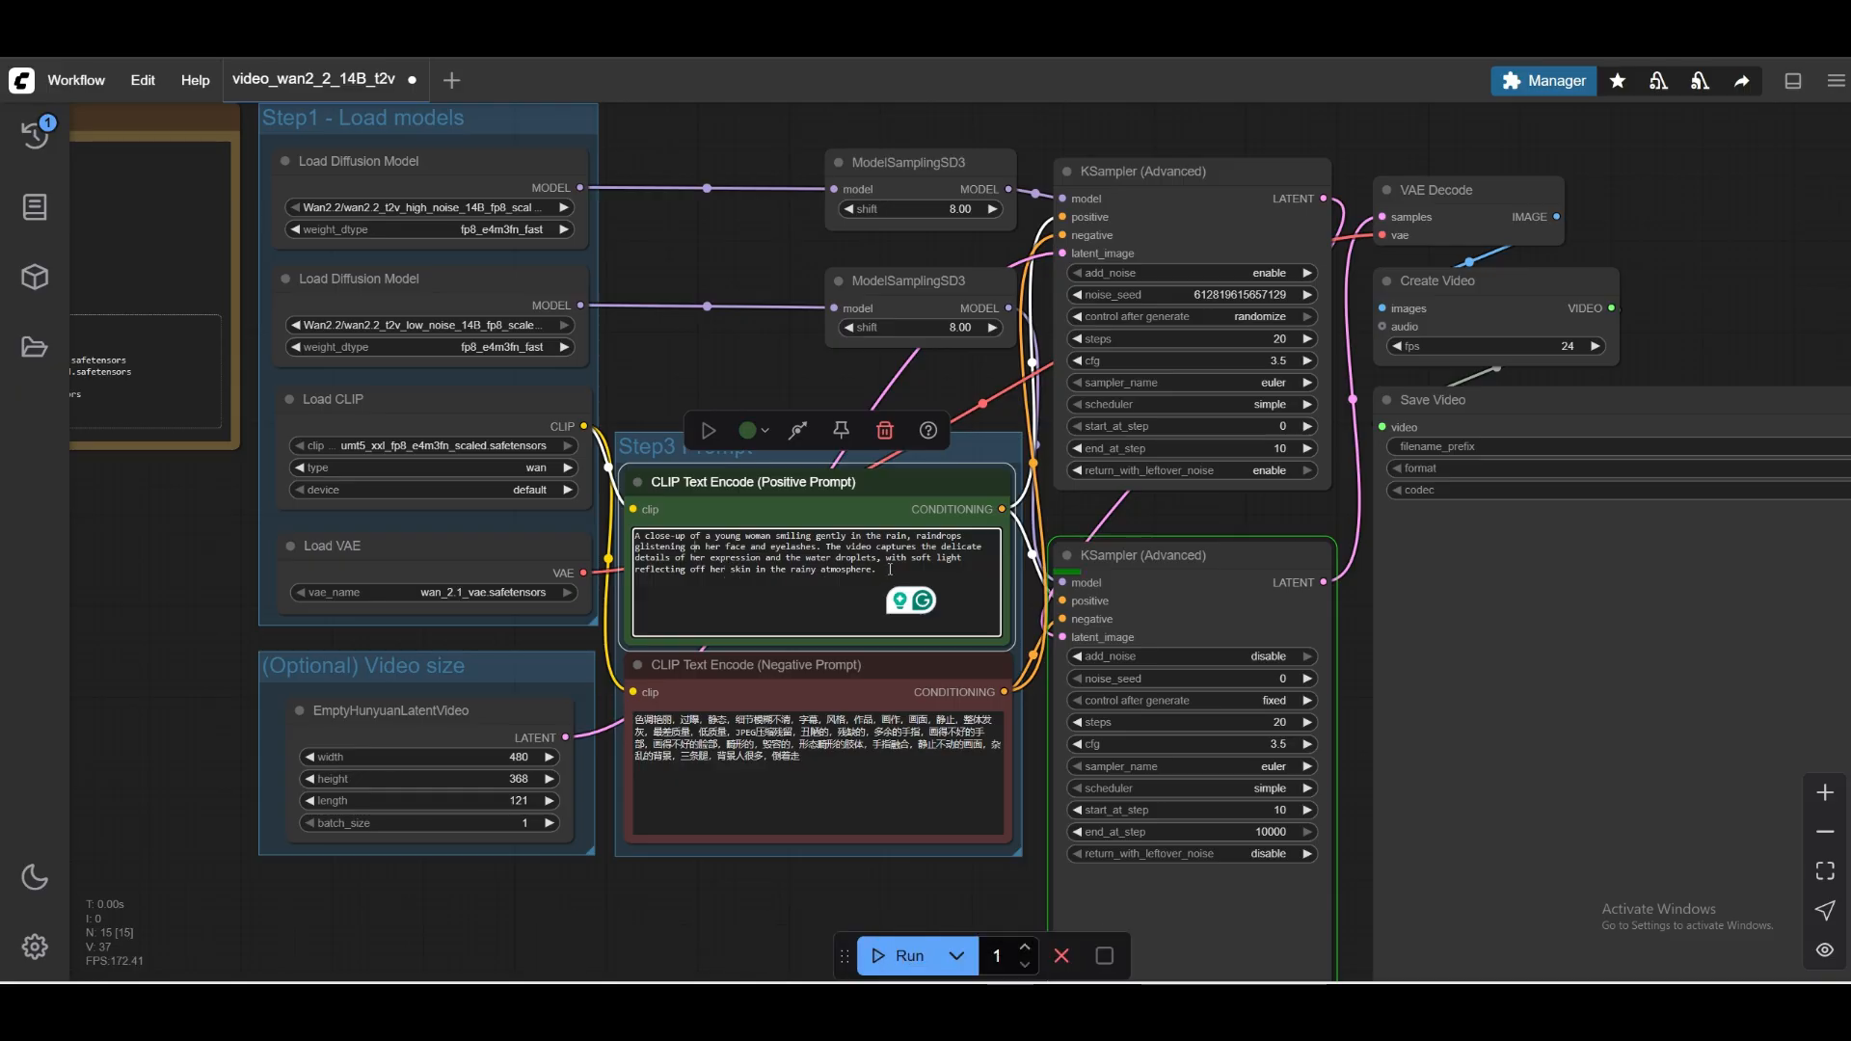
pyautogui.scroll(-2, 890, 569)
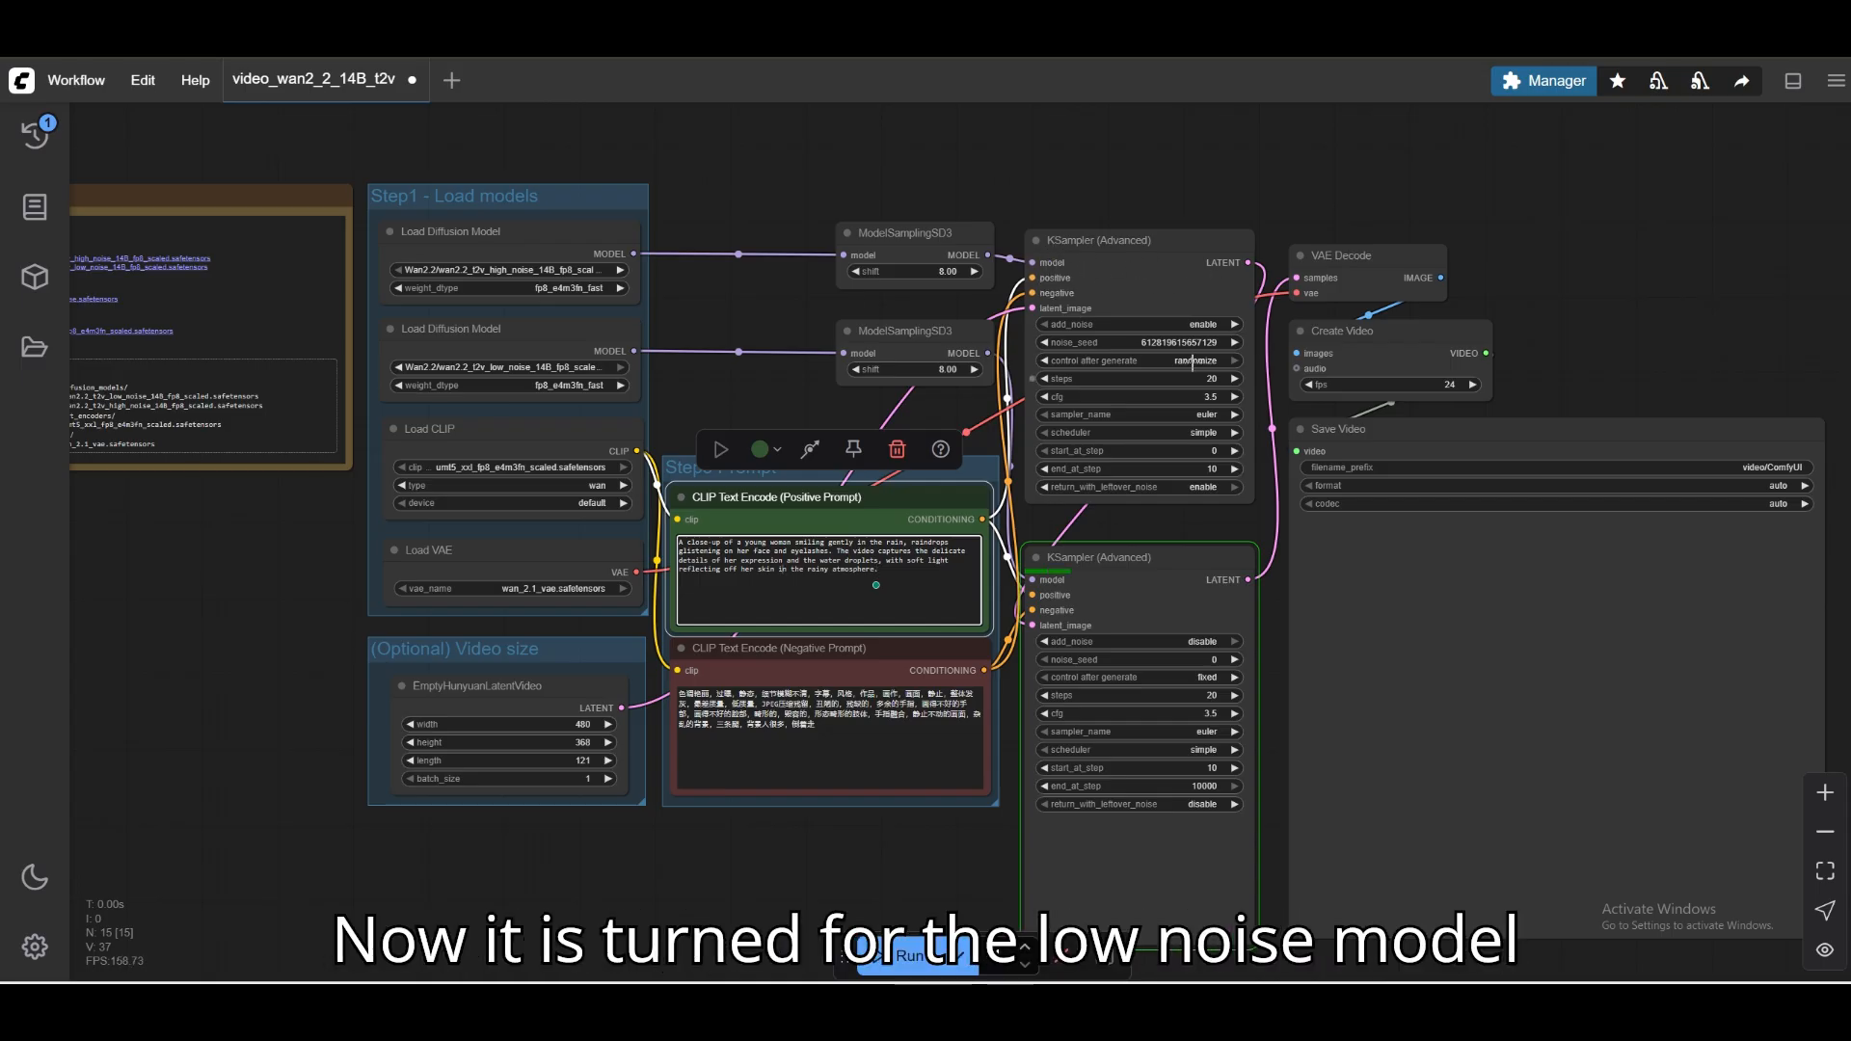
pyautogui.scroll(-1, 1147, 579)
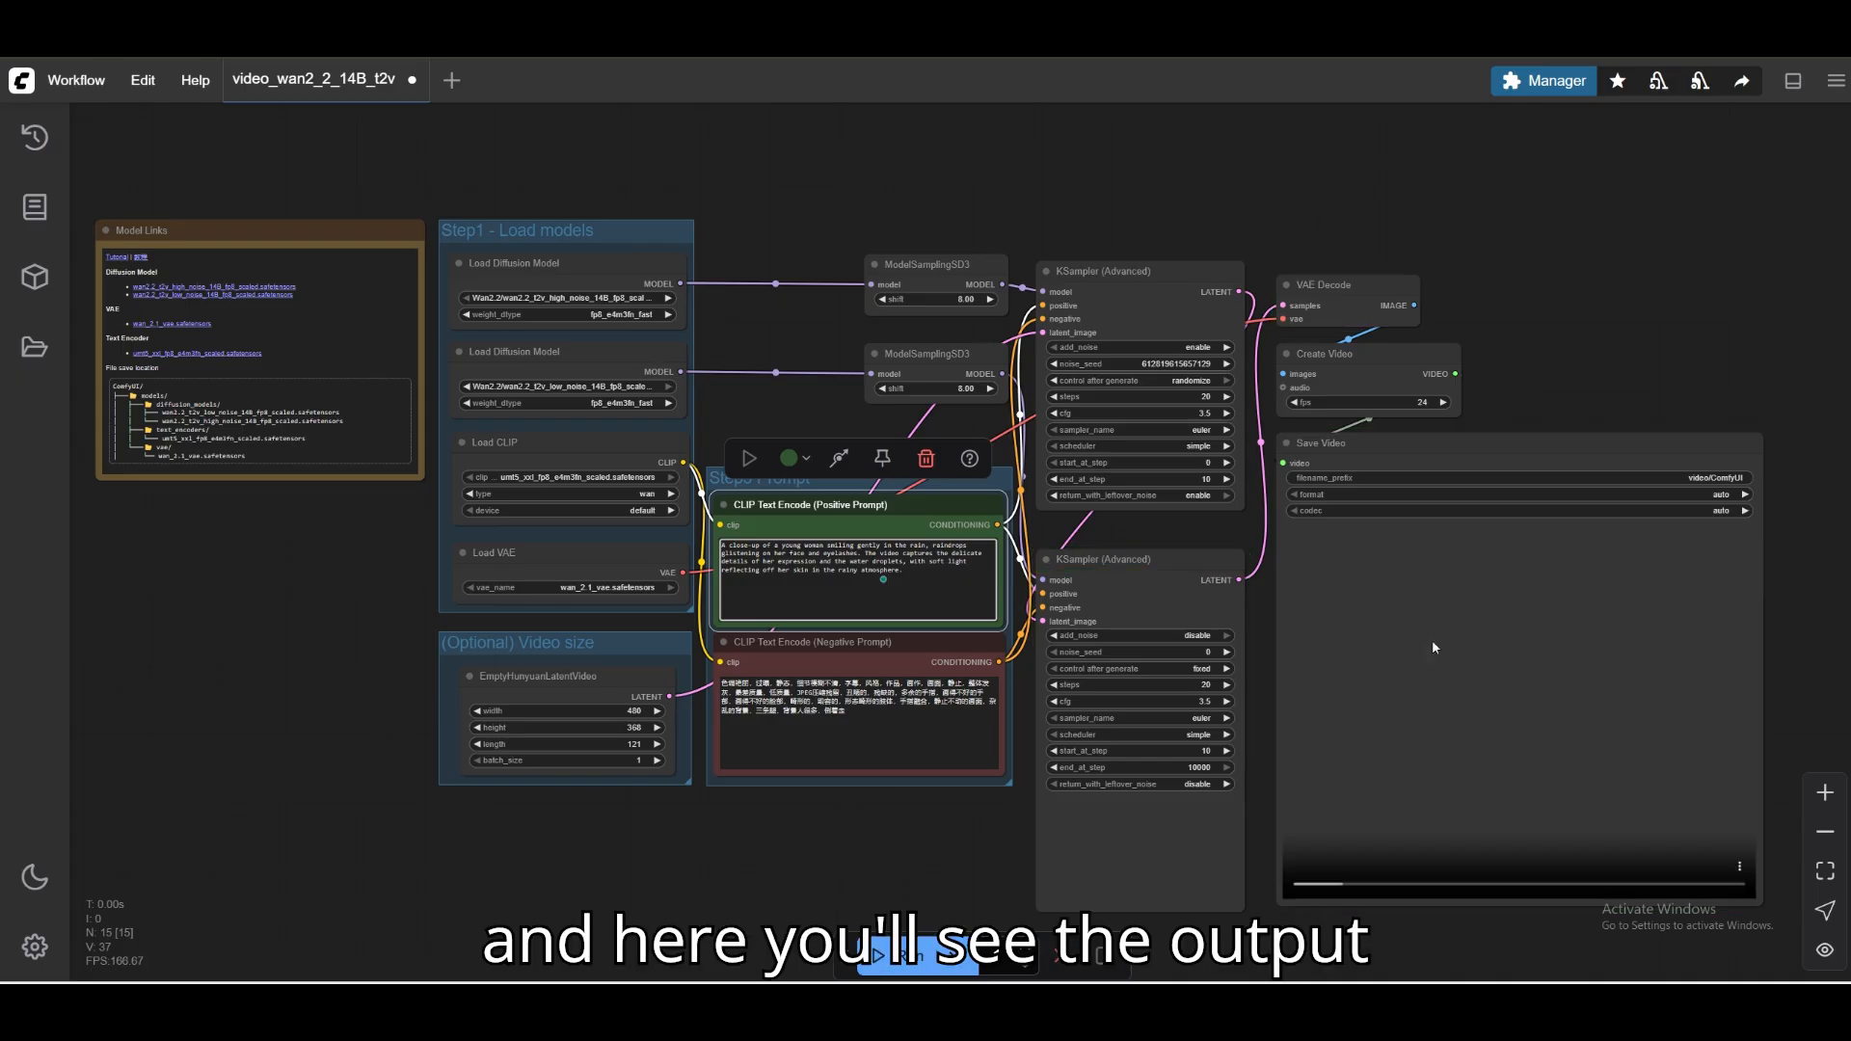
pyautogui.click(1299, 866)
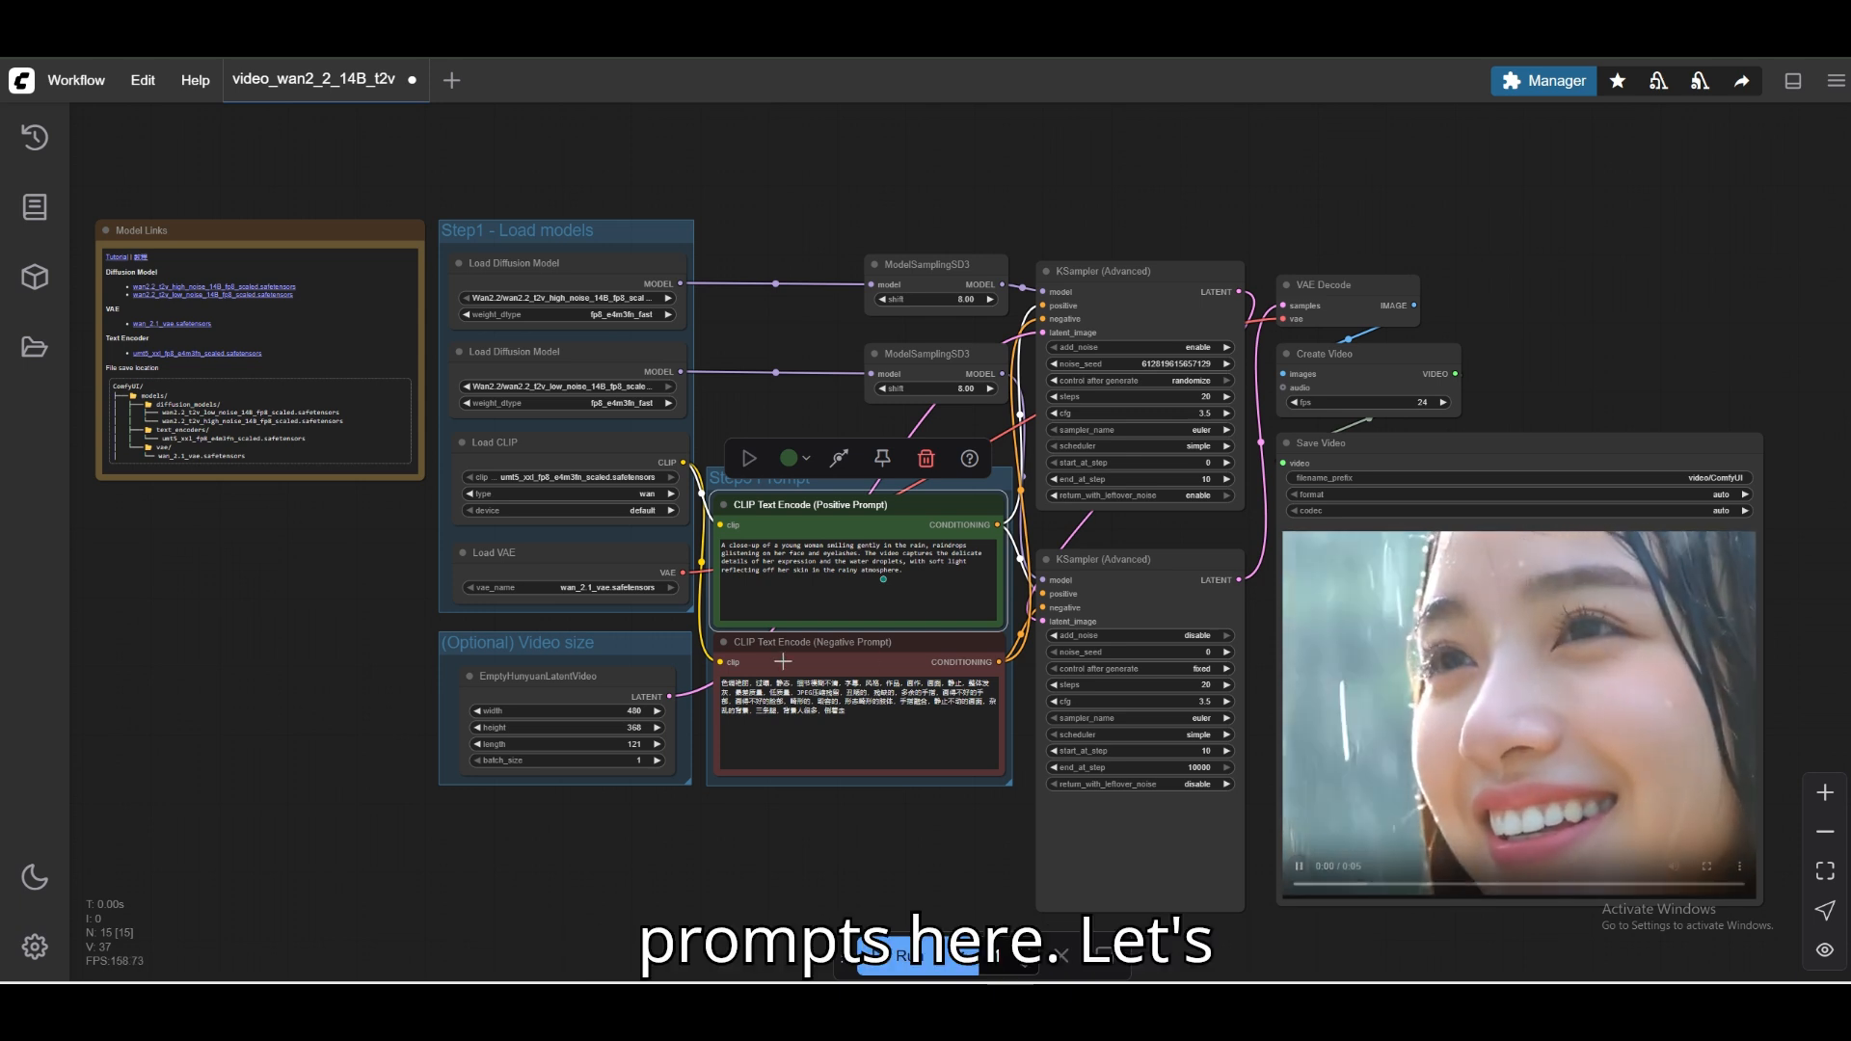
# Set the video length in the EmptyHunyuanLatentVideo node to 1200 and try to run the workflow again, closing the resulting dialog.
pyautogui.click(646, 745)
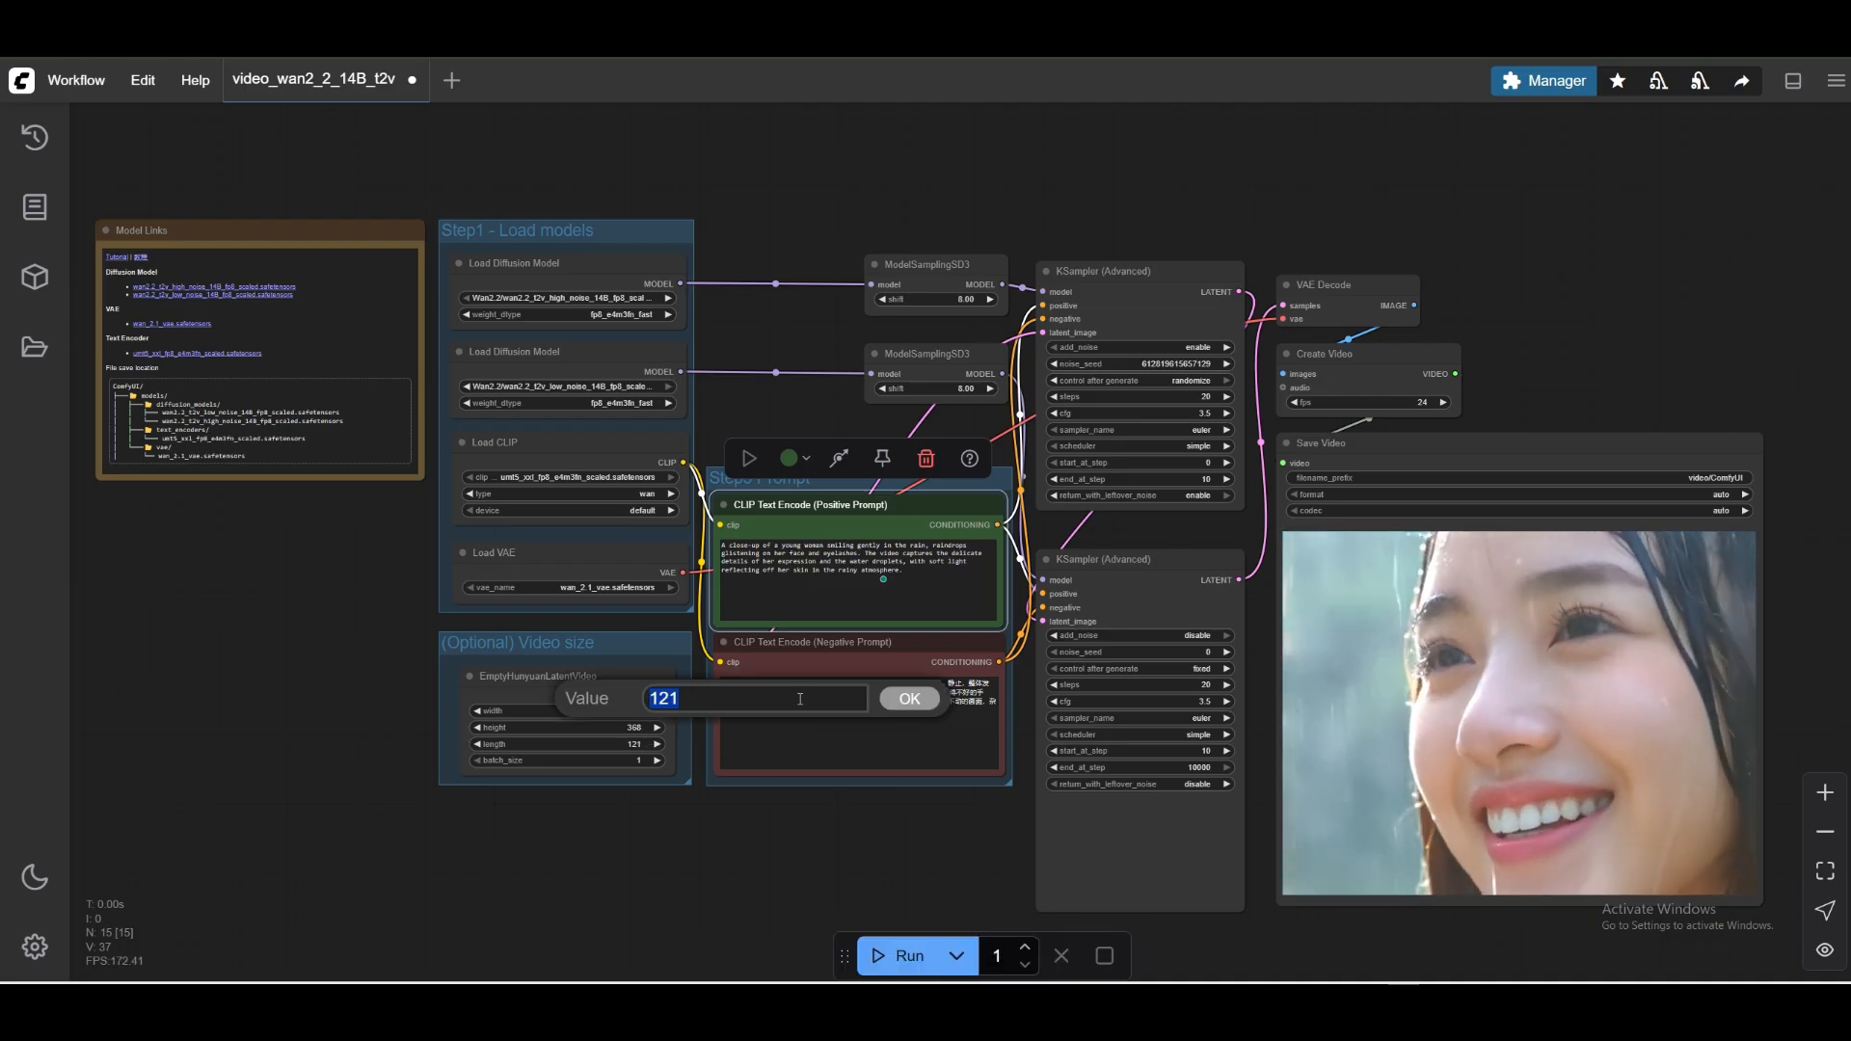
pyautogui.press('BackSpace')
pyautogui.write('12')
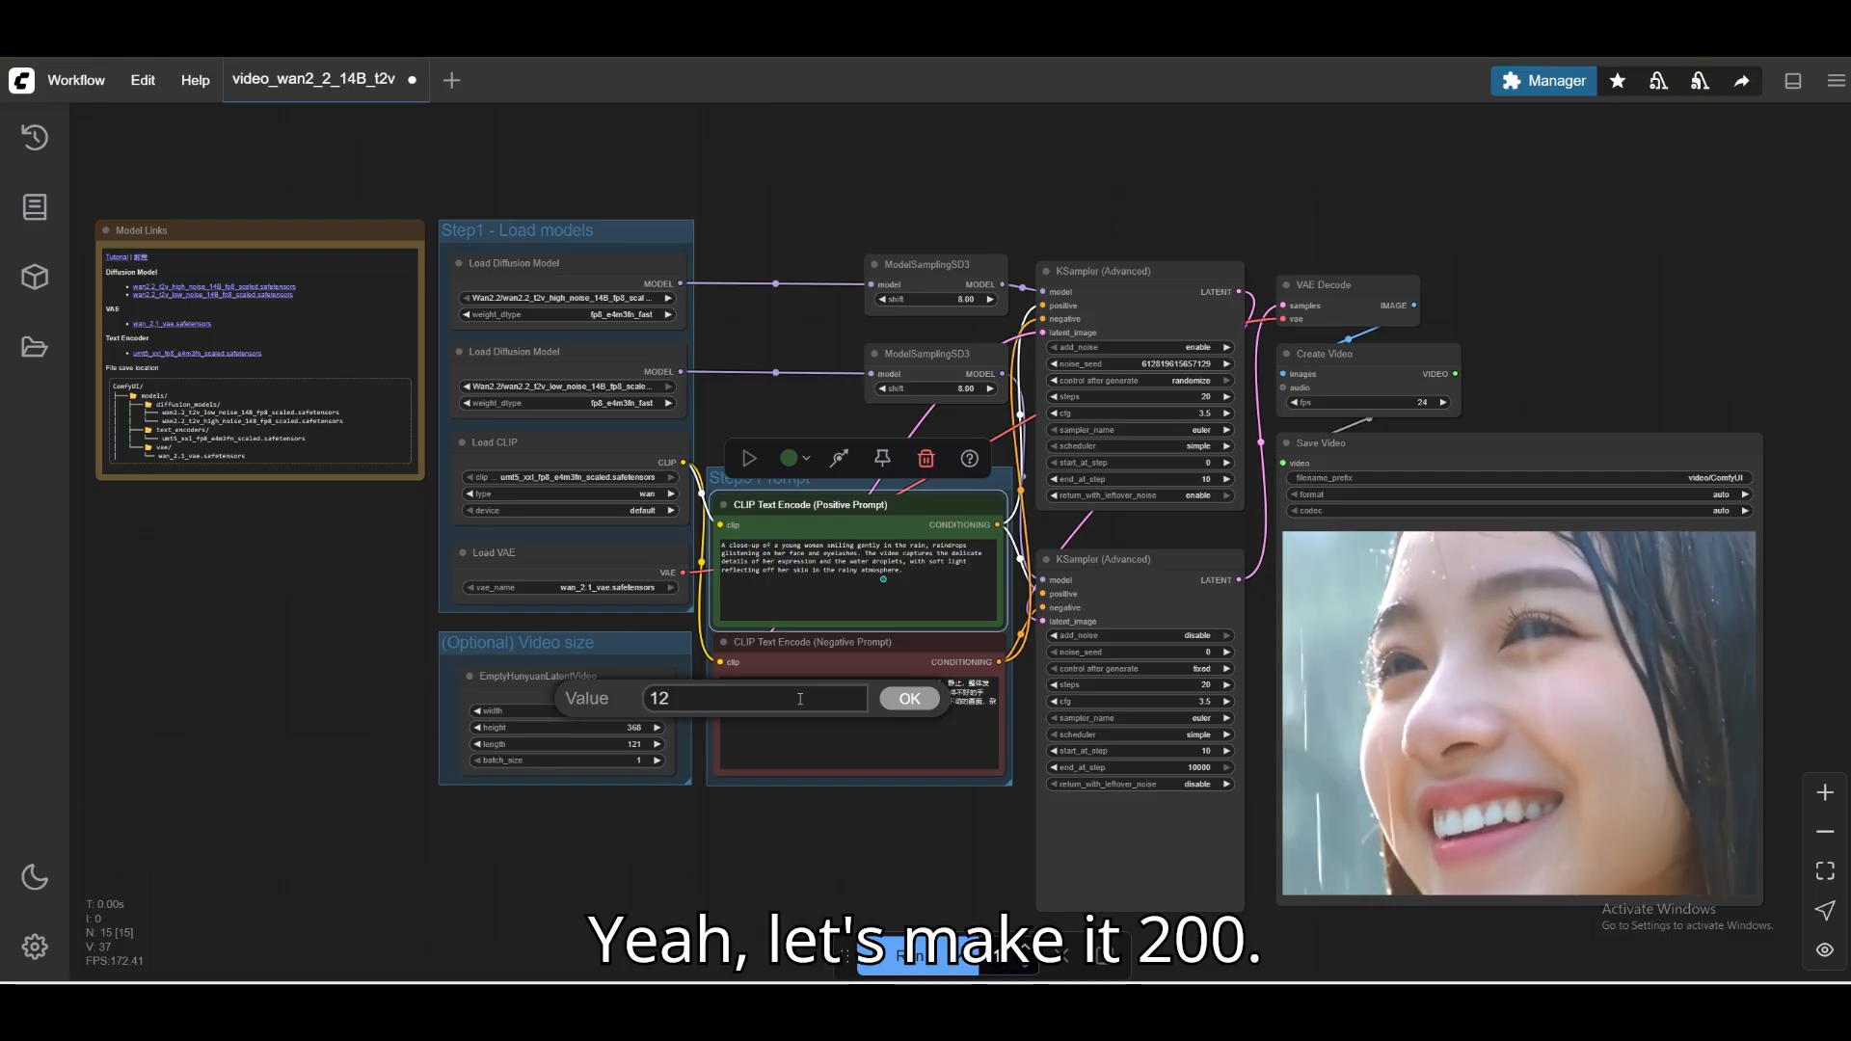
pyautogui.write('01')
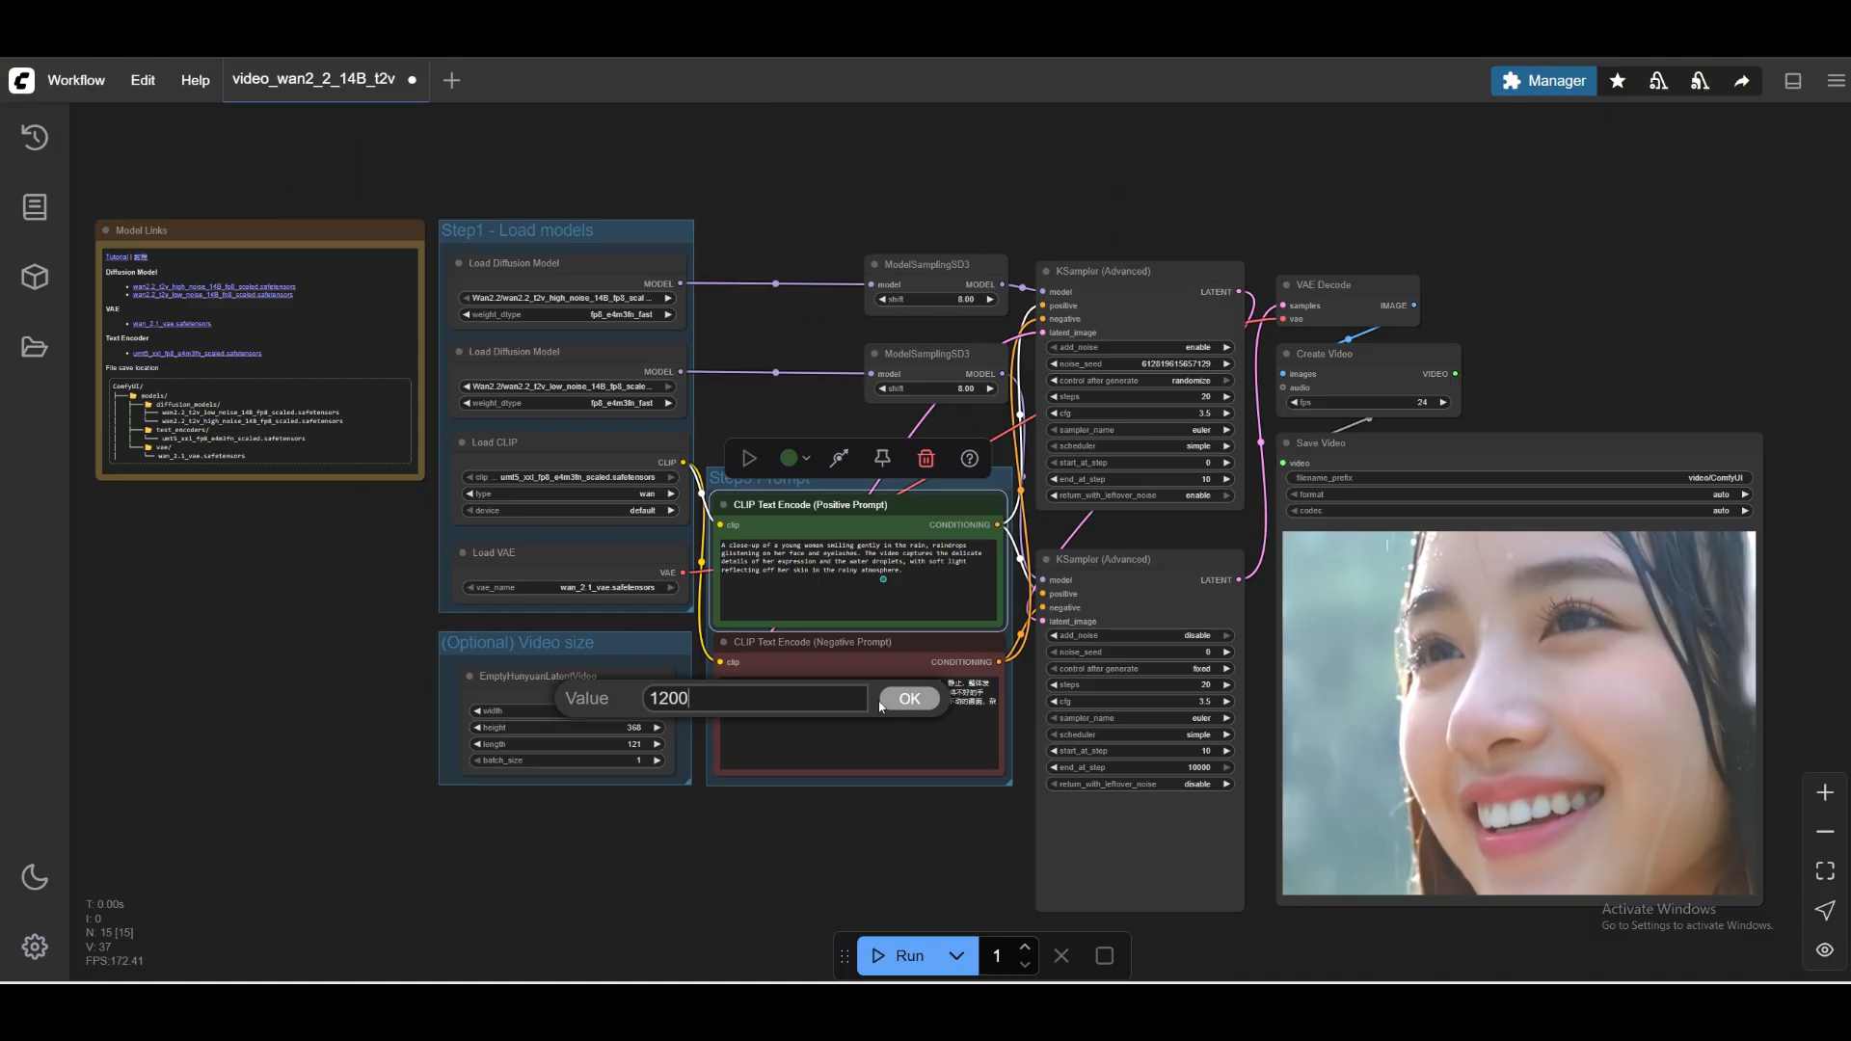
pyautogui.press('Return')
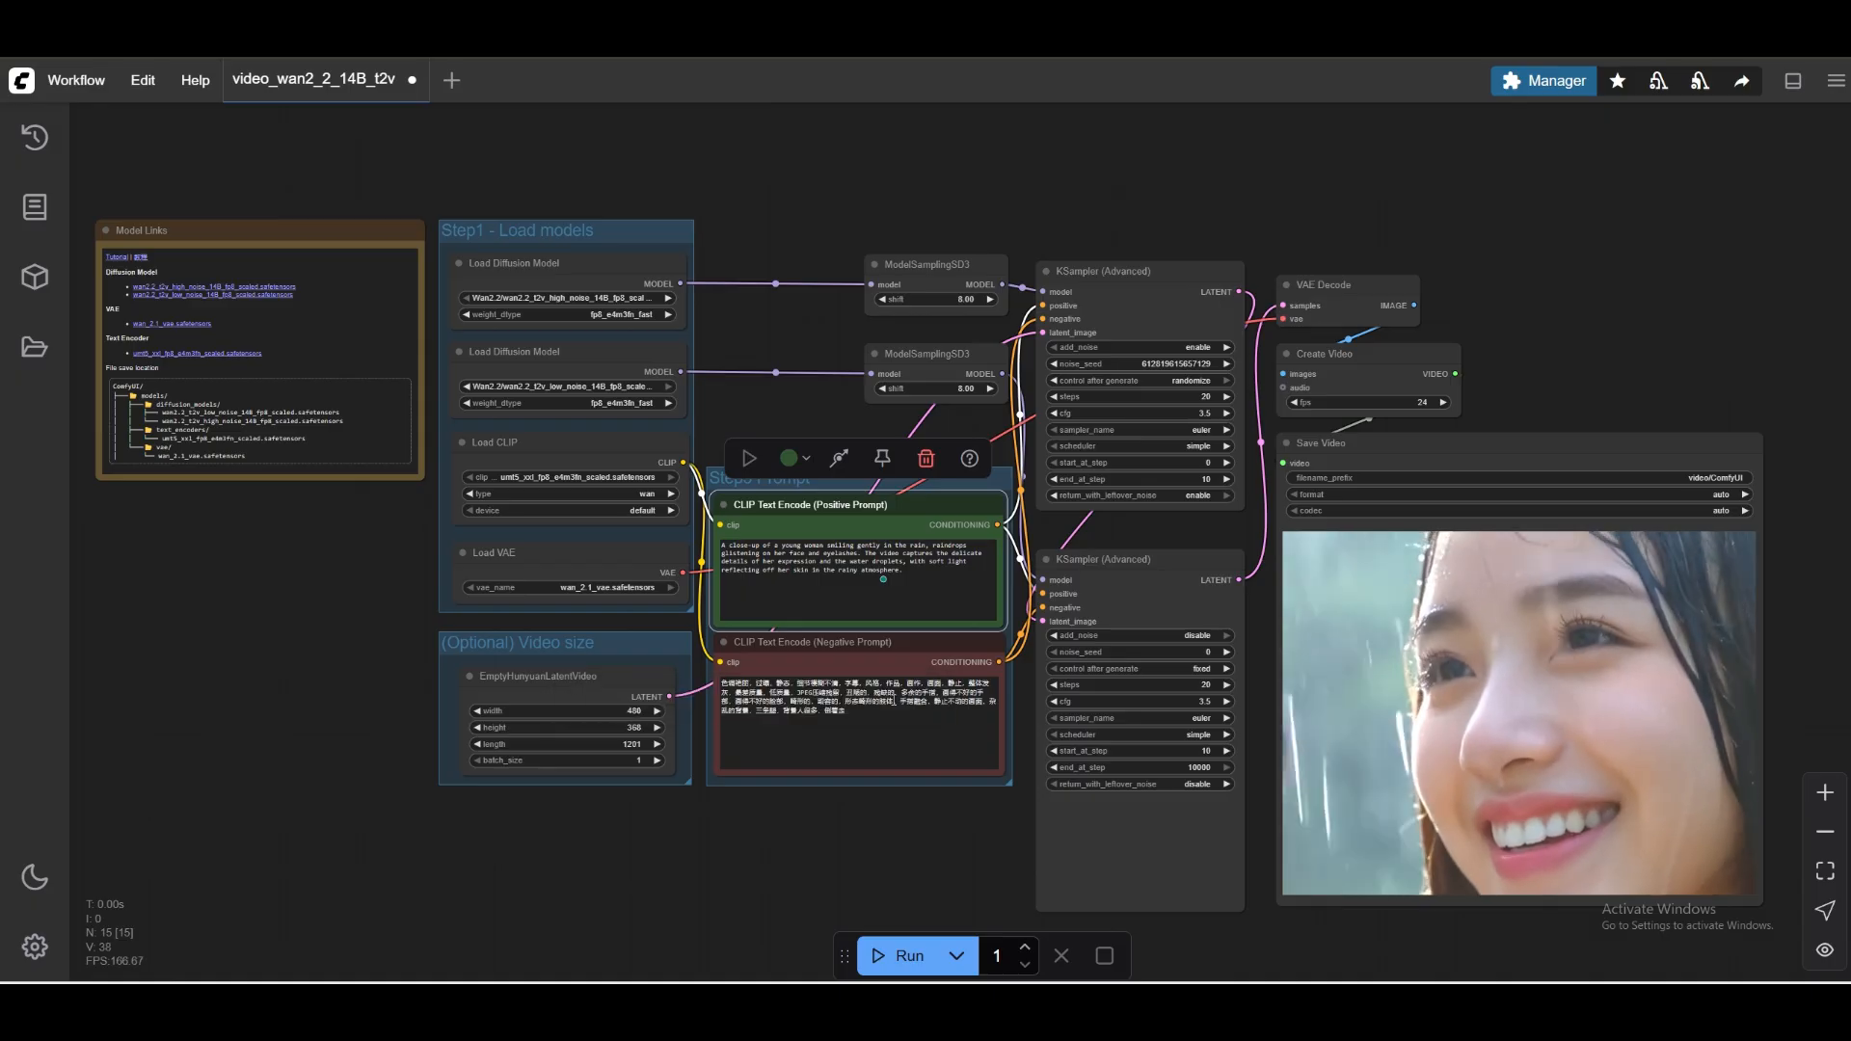
pyautogui.click(900, 956)
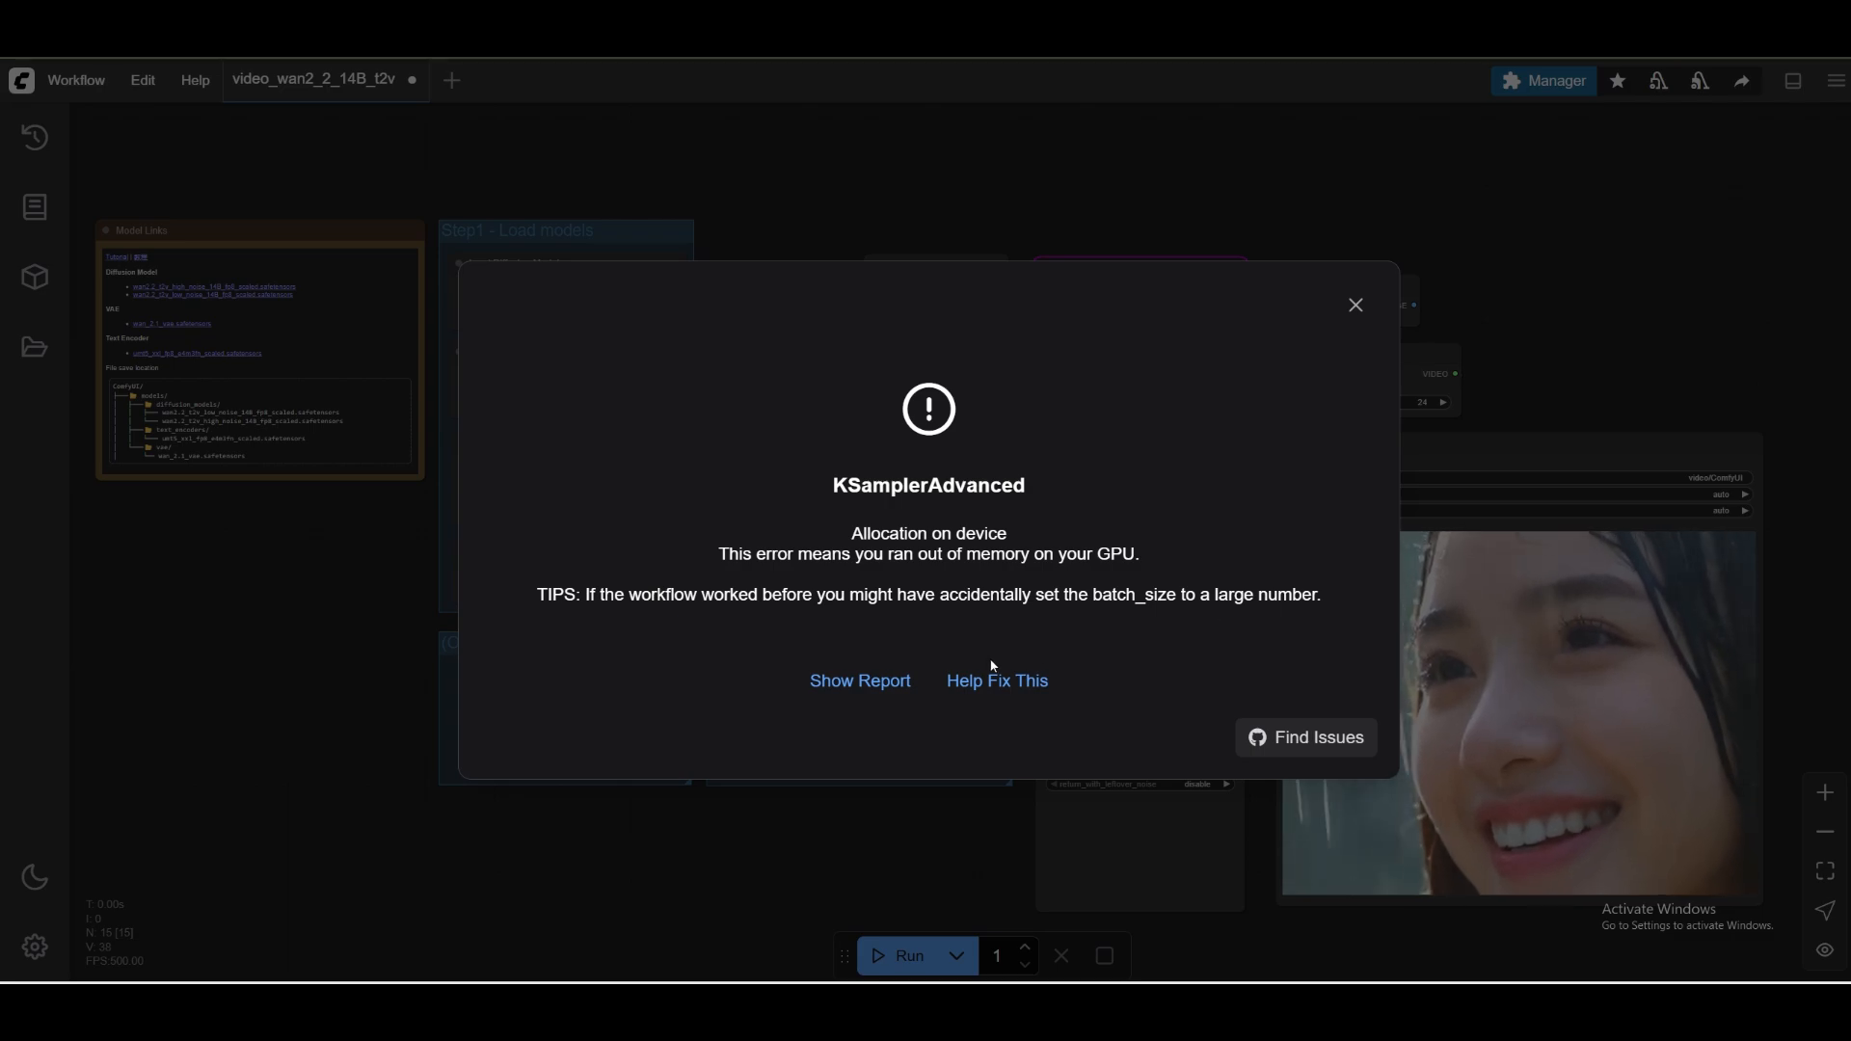
pyautogui.click(1356, 306)
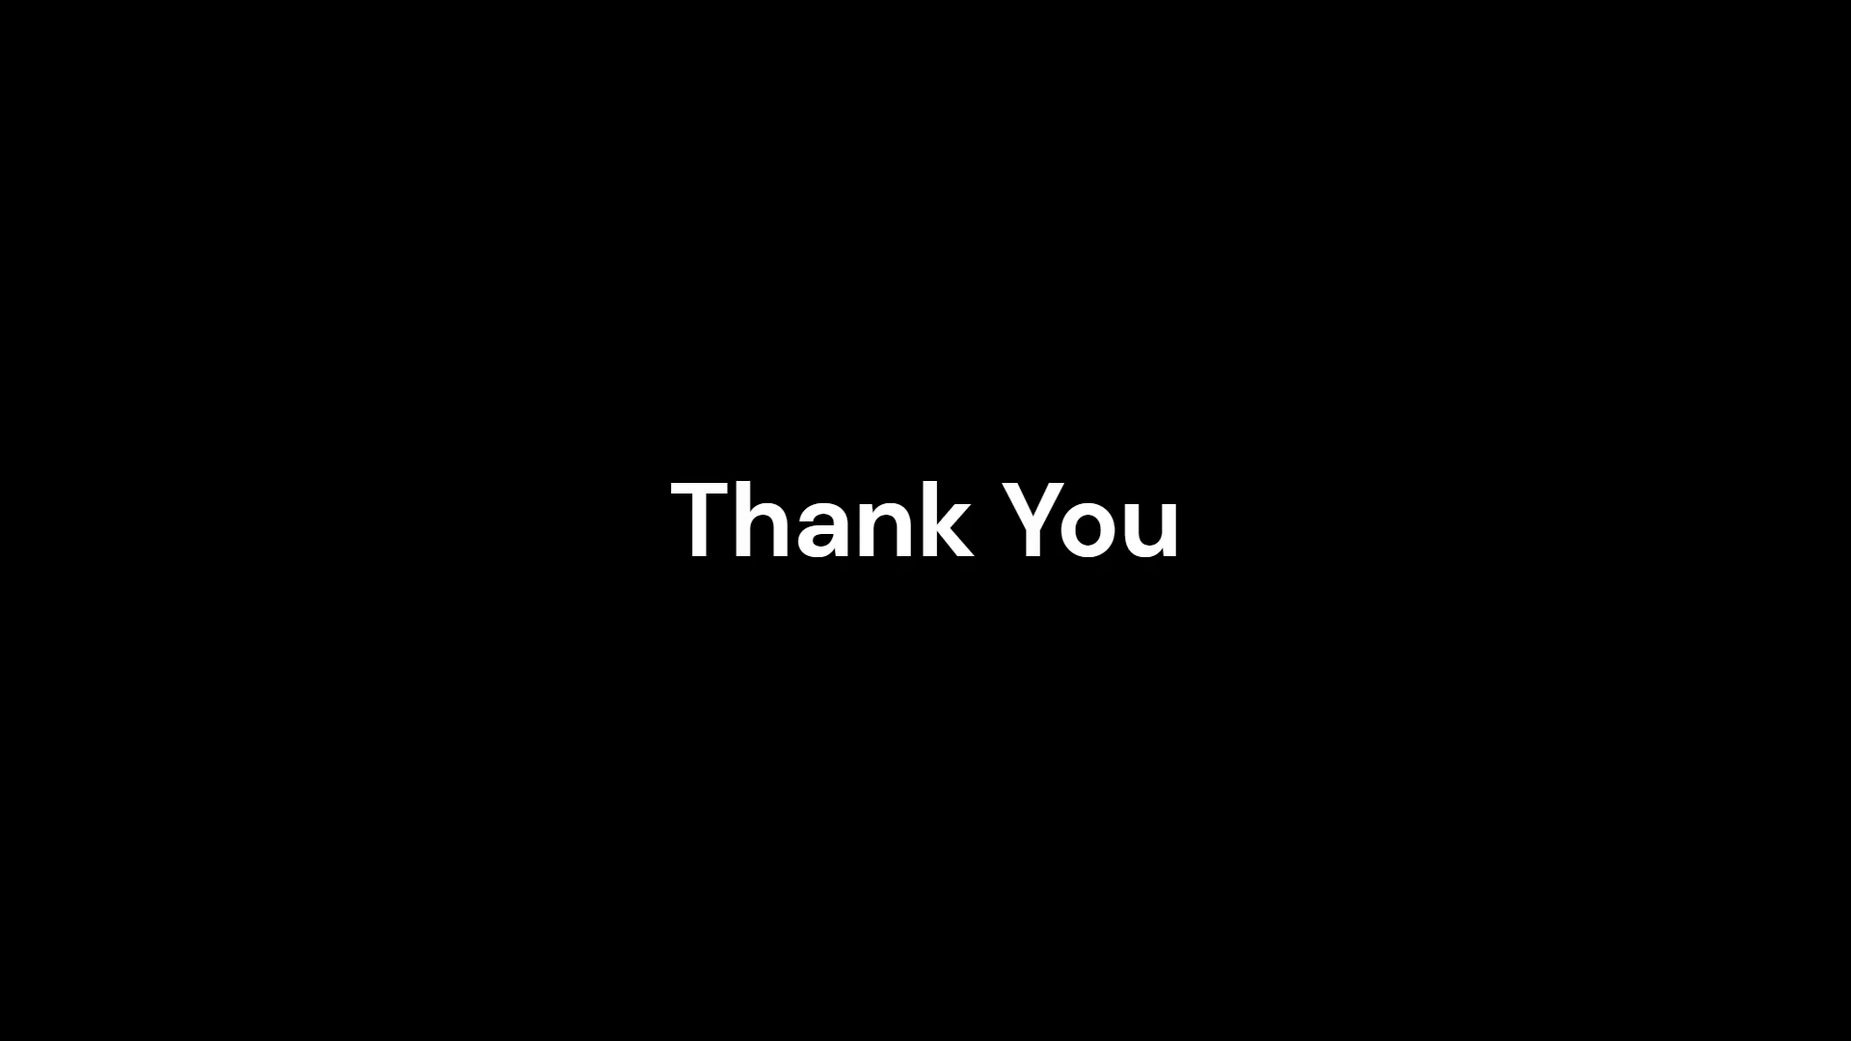